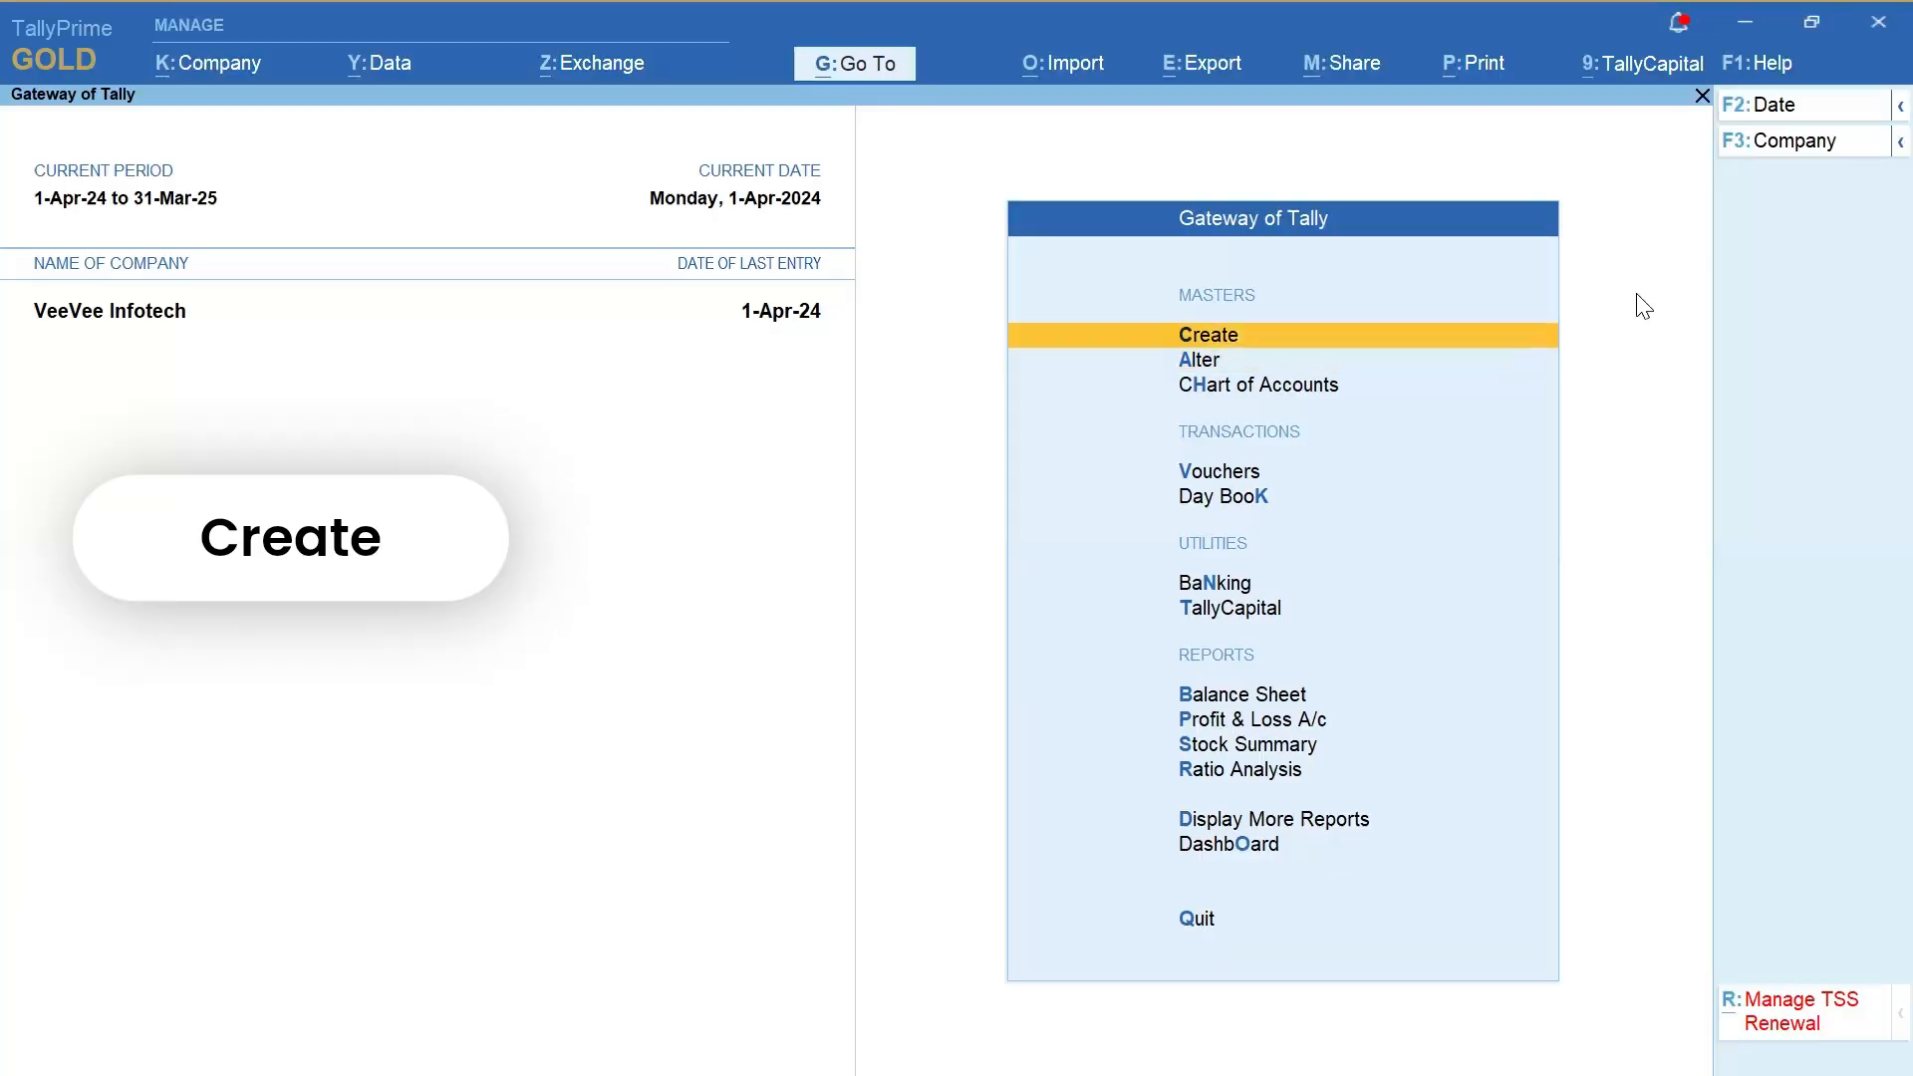
# Start creating an accounting group master named MANGALAM ROAD CUSTOMER
pyautogui.press('Return')
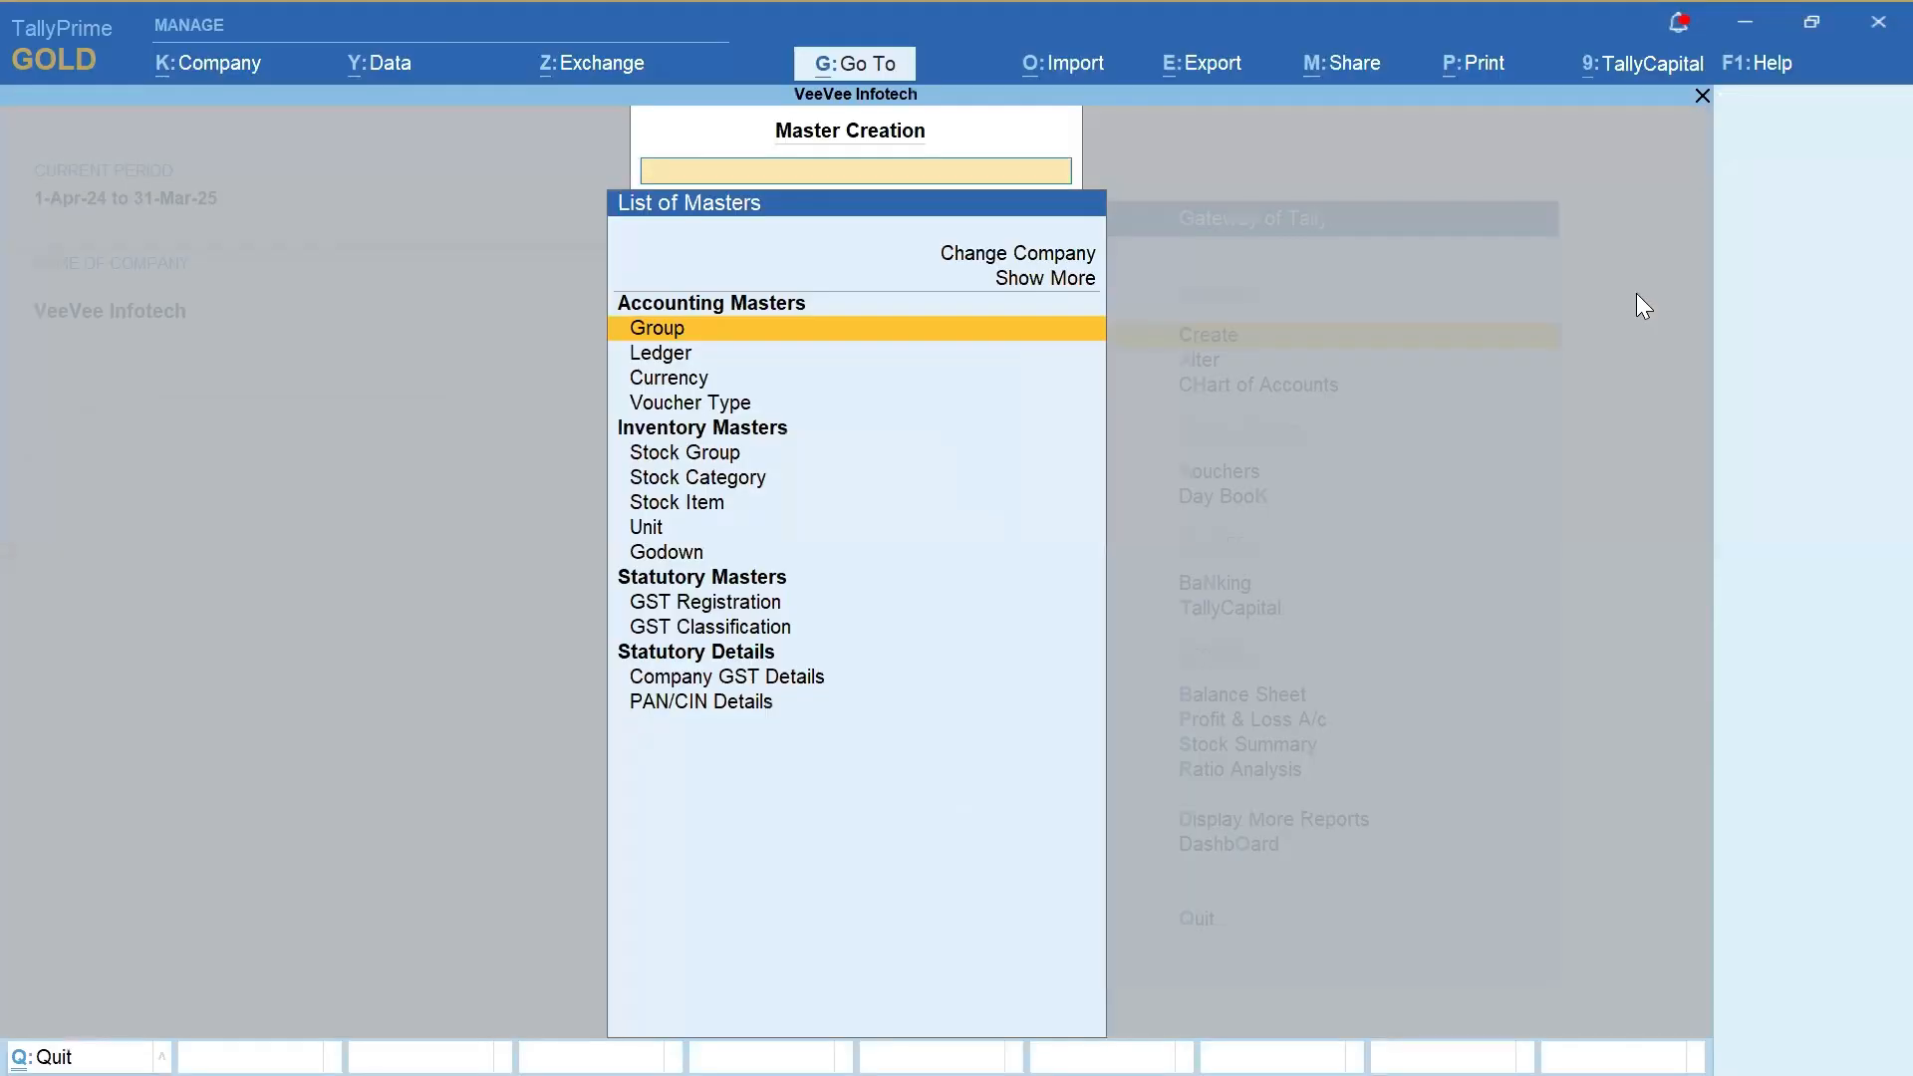
pyautogui.press('Return')
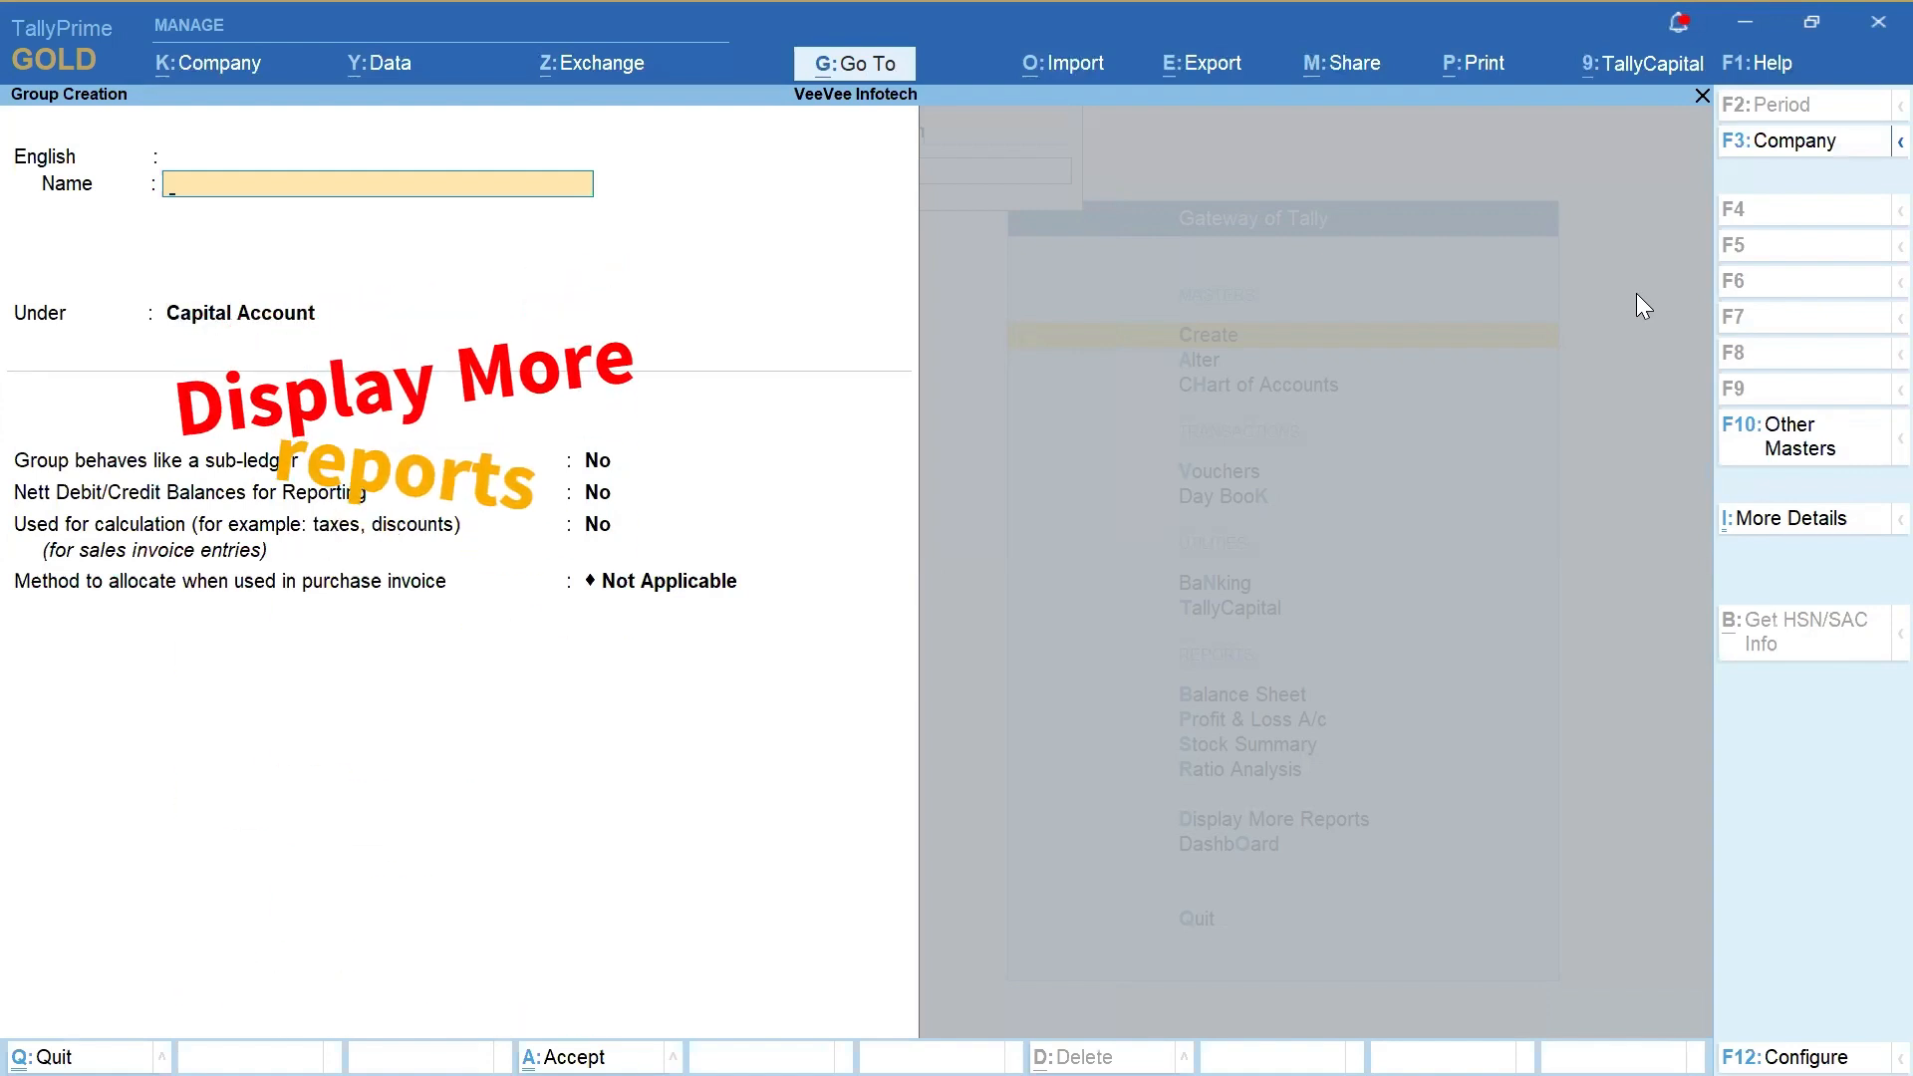
pyautogui.write('MA')
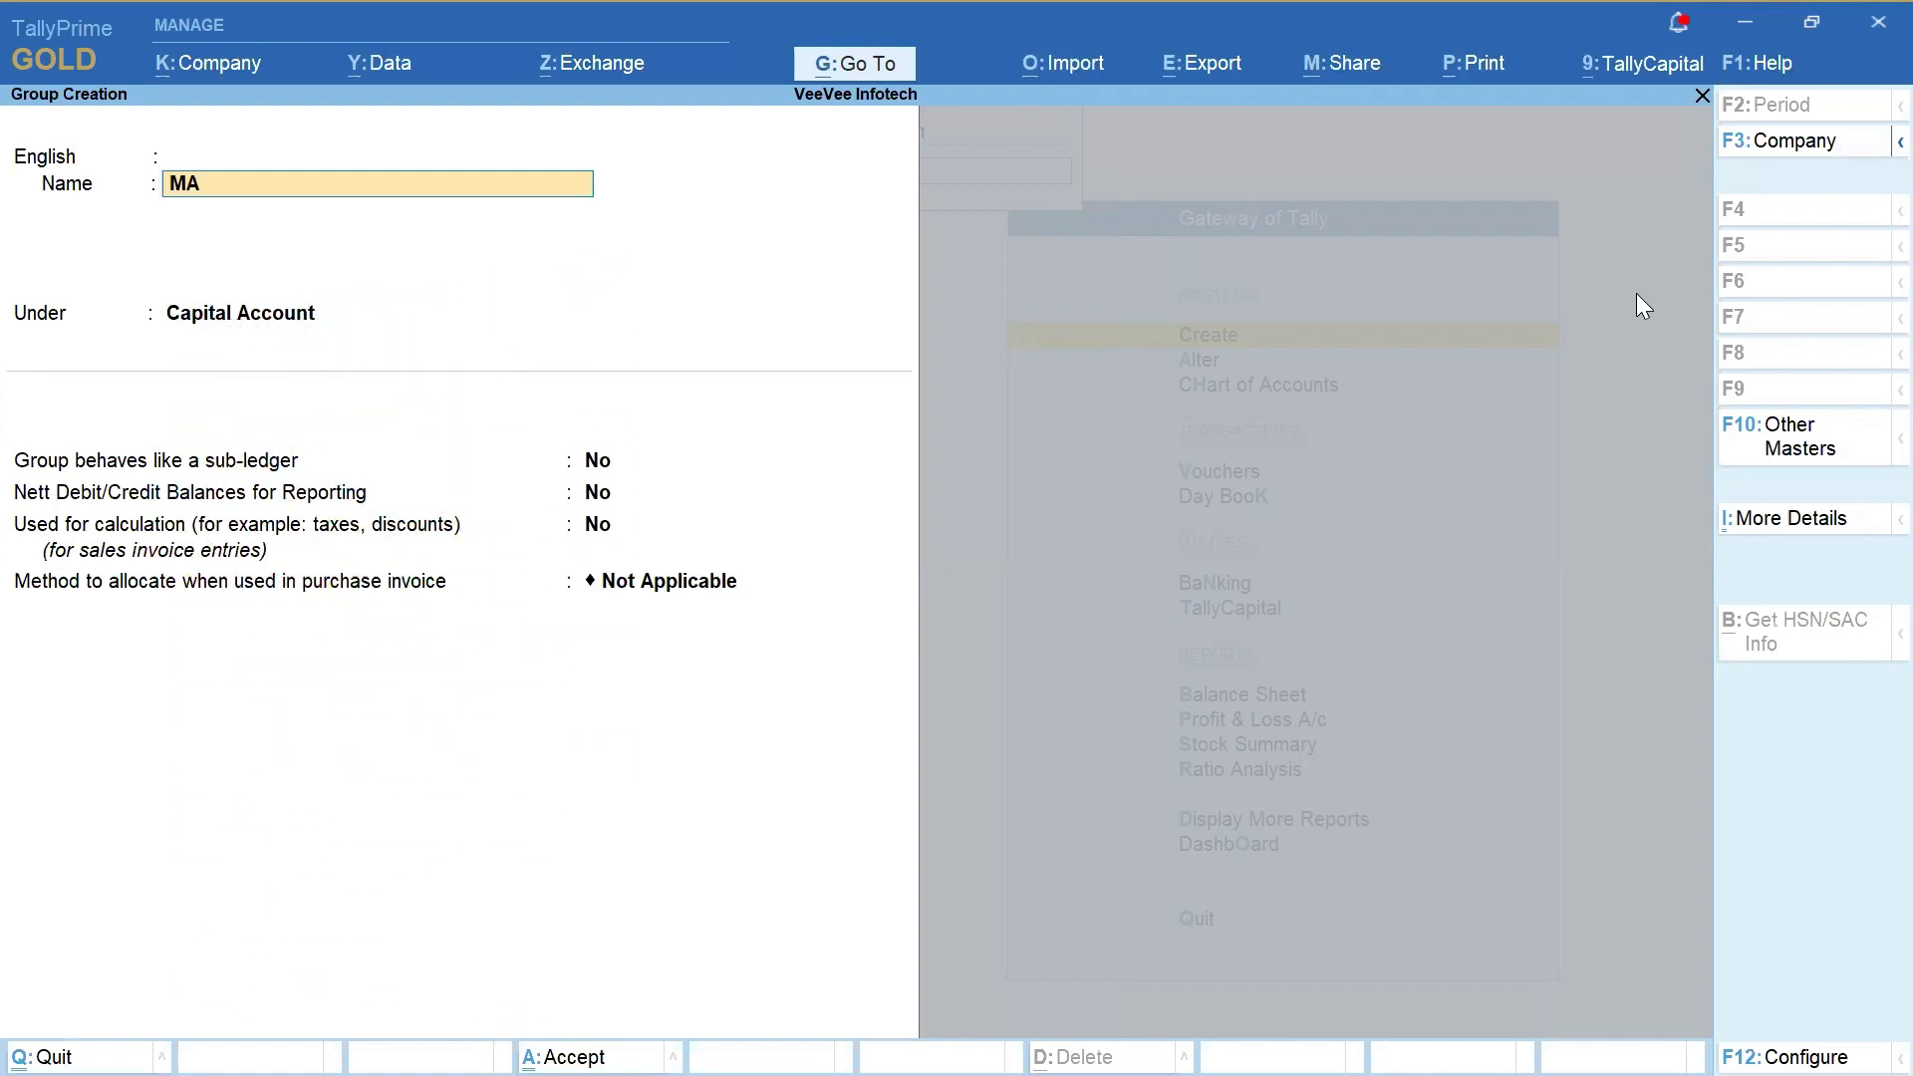
pyautogui.write('NGALAM ROAD ')
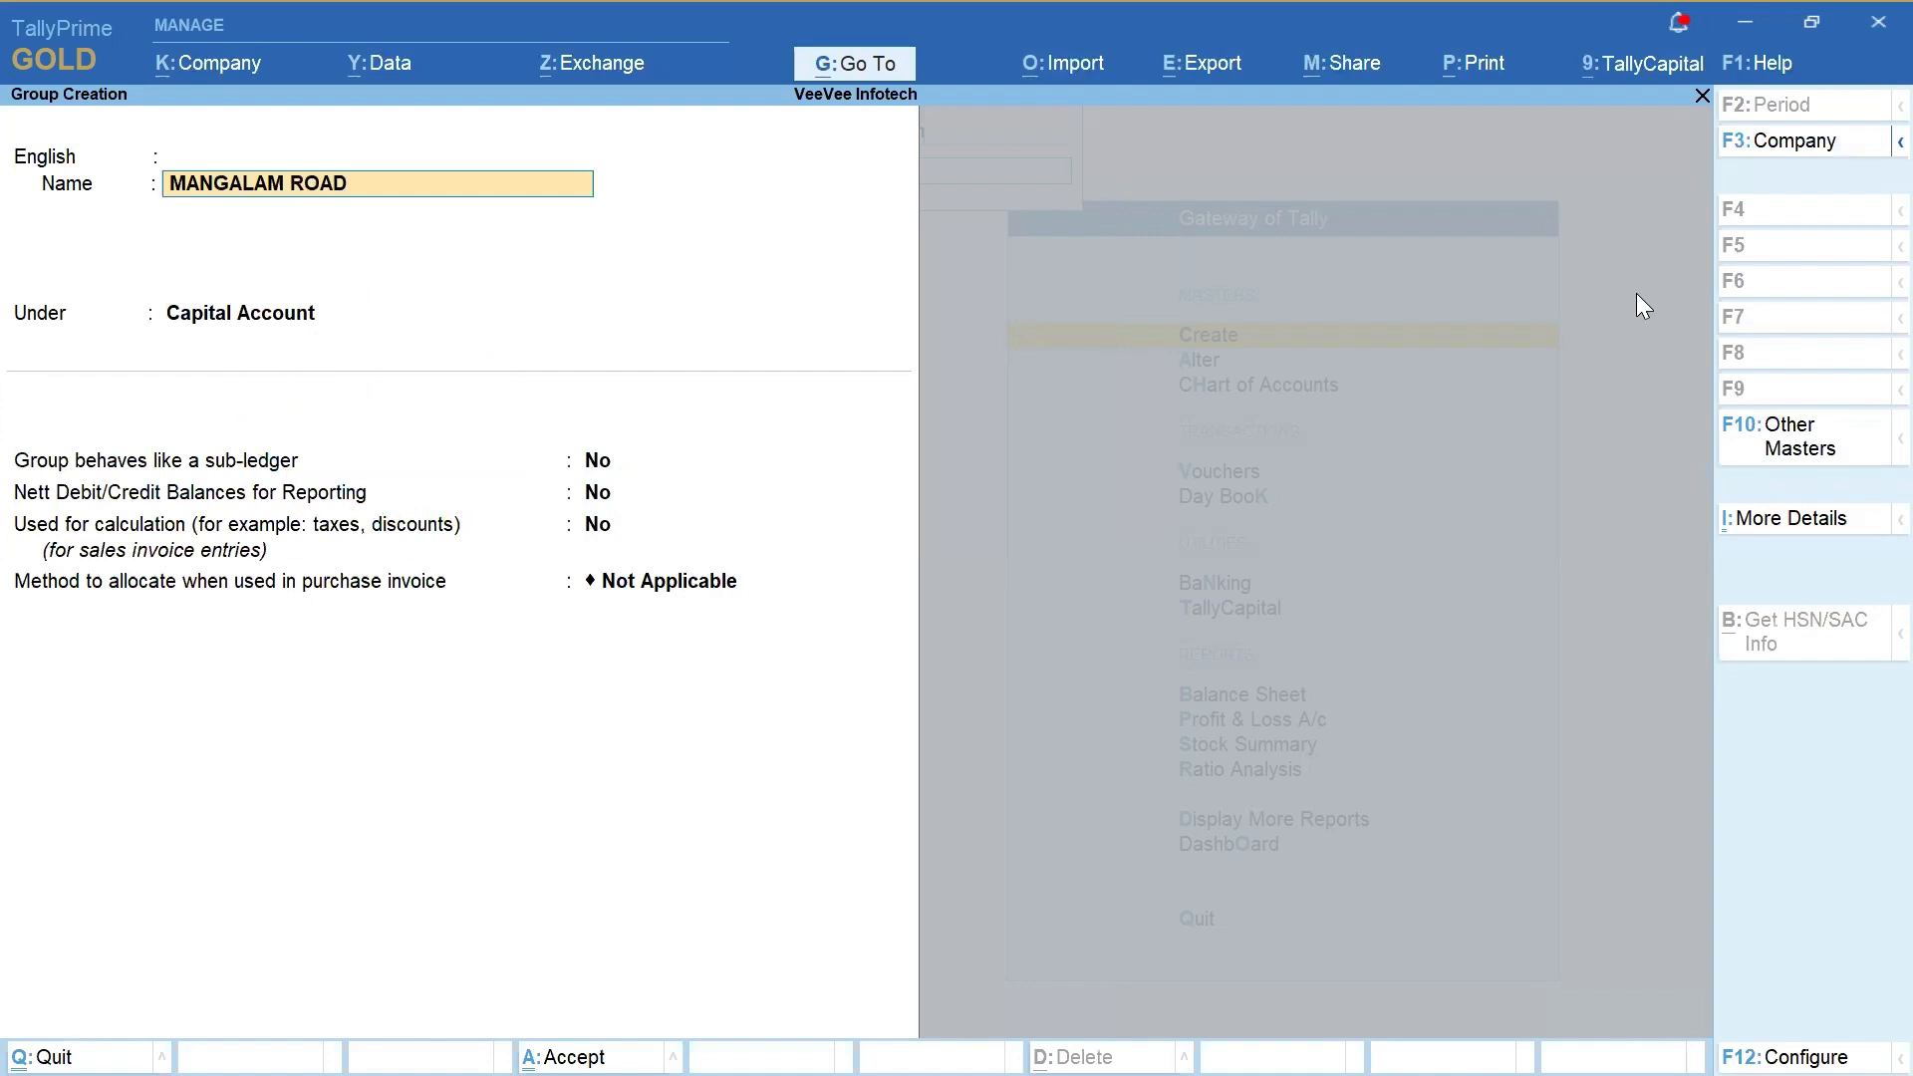
pyautogui.write('CUSTOMER')
pyautogui.press('Return')
pyautogui.press('Return')
pyautogui.press('Return')
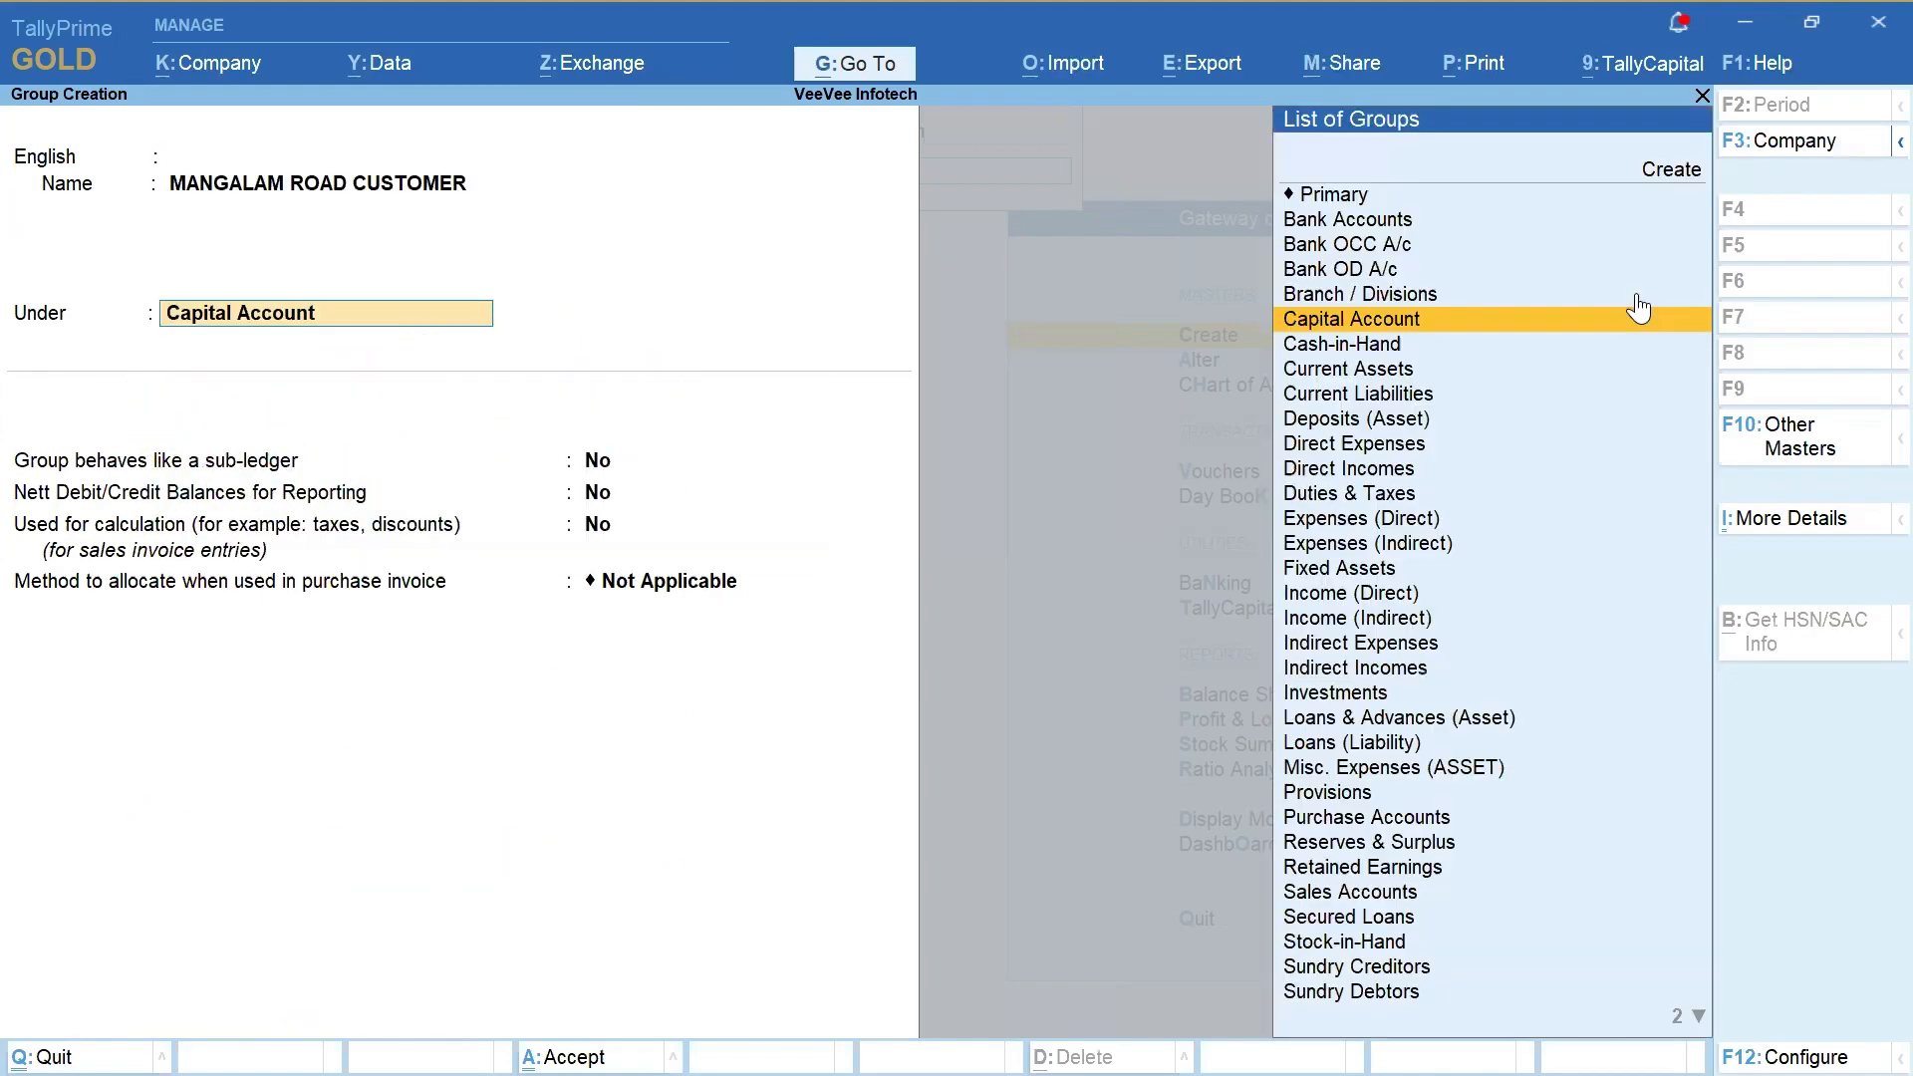
# Place the MANGALAM ROAD CUSTOMER group under Sundry Debtors, keep the remaining defaults and save it
pyautogui.write('DEB')
pyautogui.press('Return')
pyautogui.press('Return')
pyautogui.press('Return')
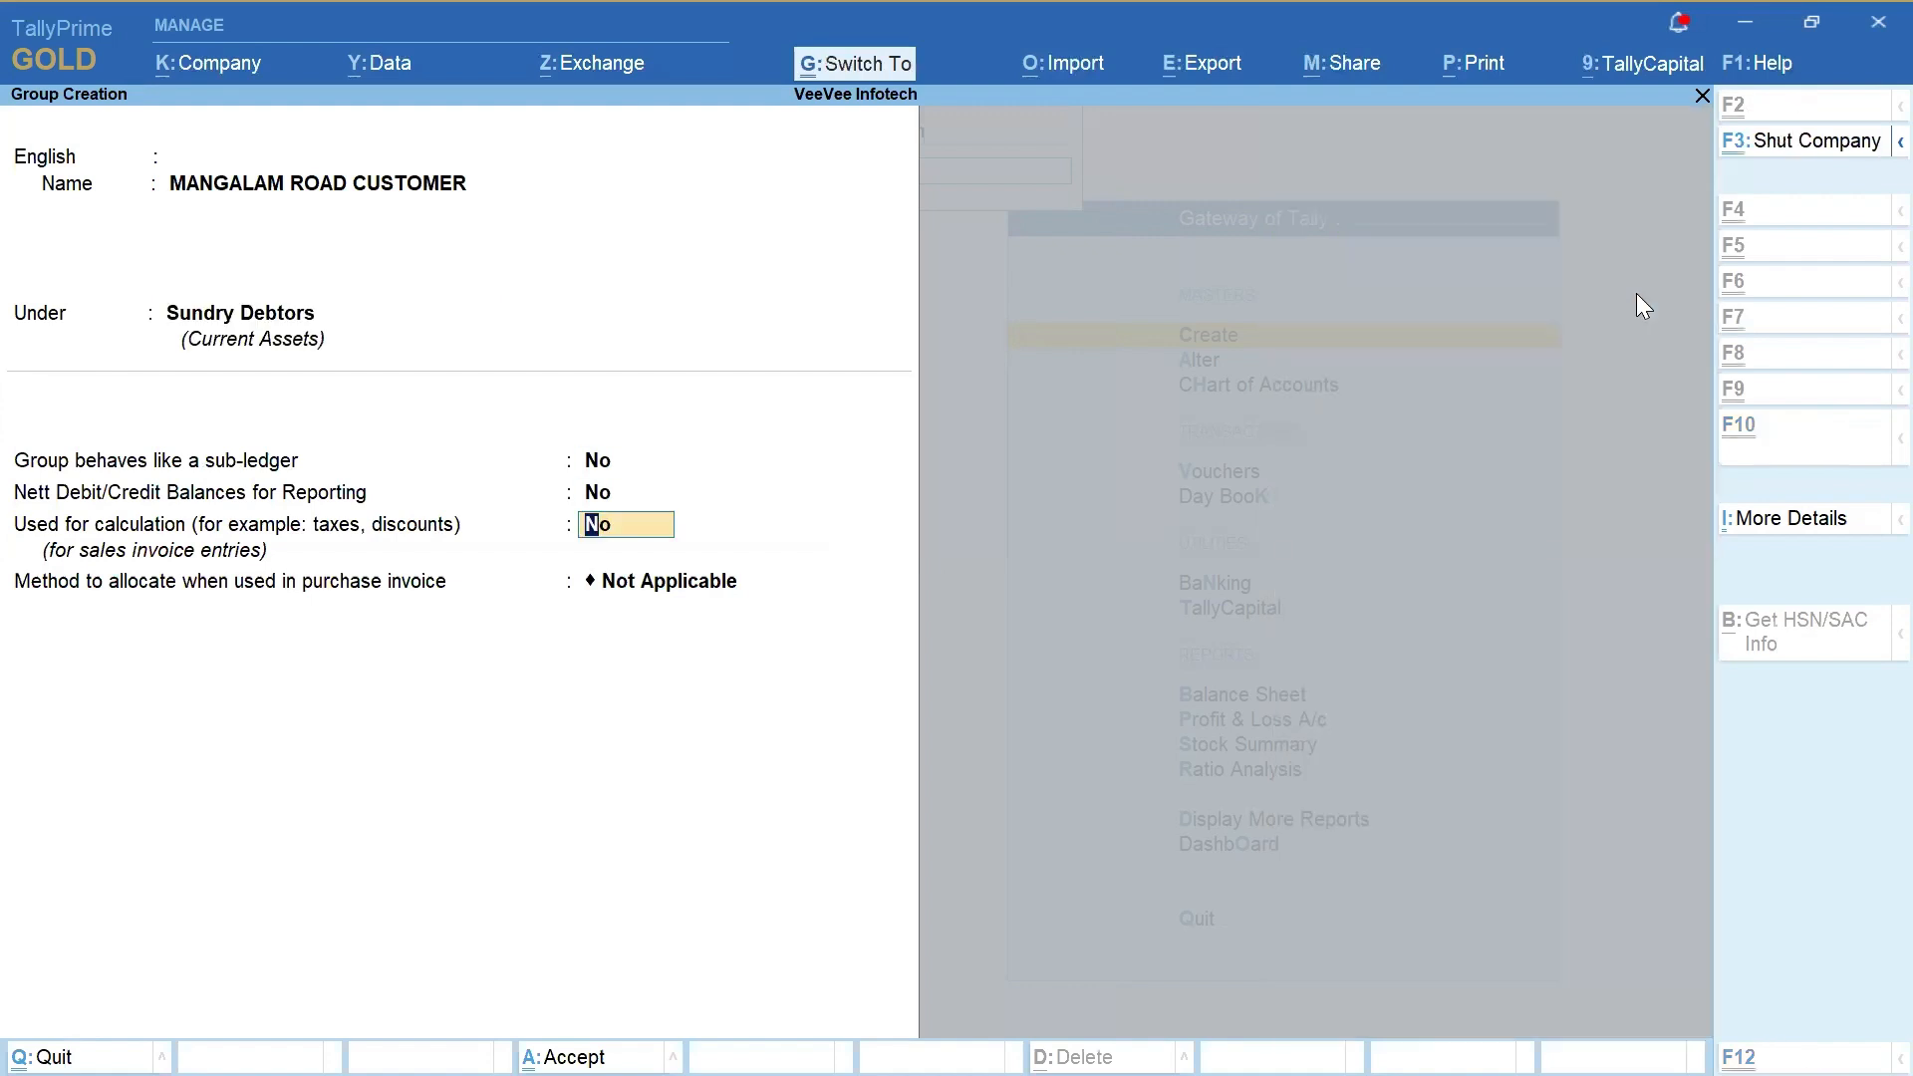
pyautogui.hotkey('ctrl', 'a')
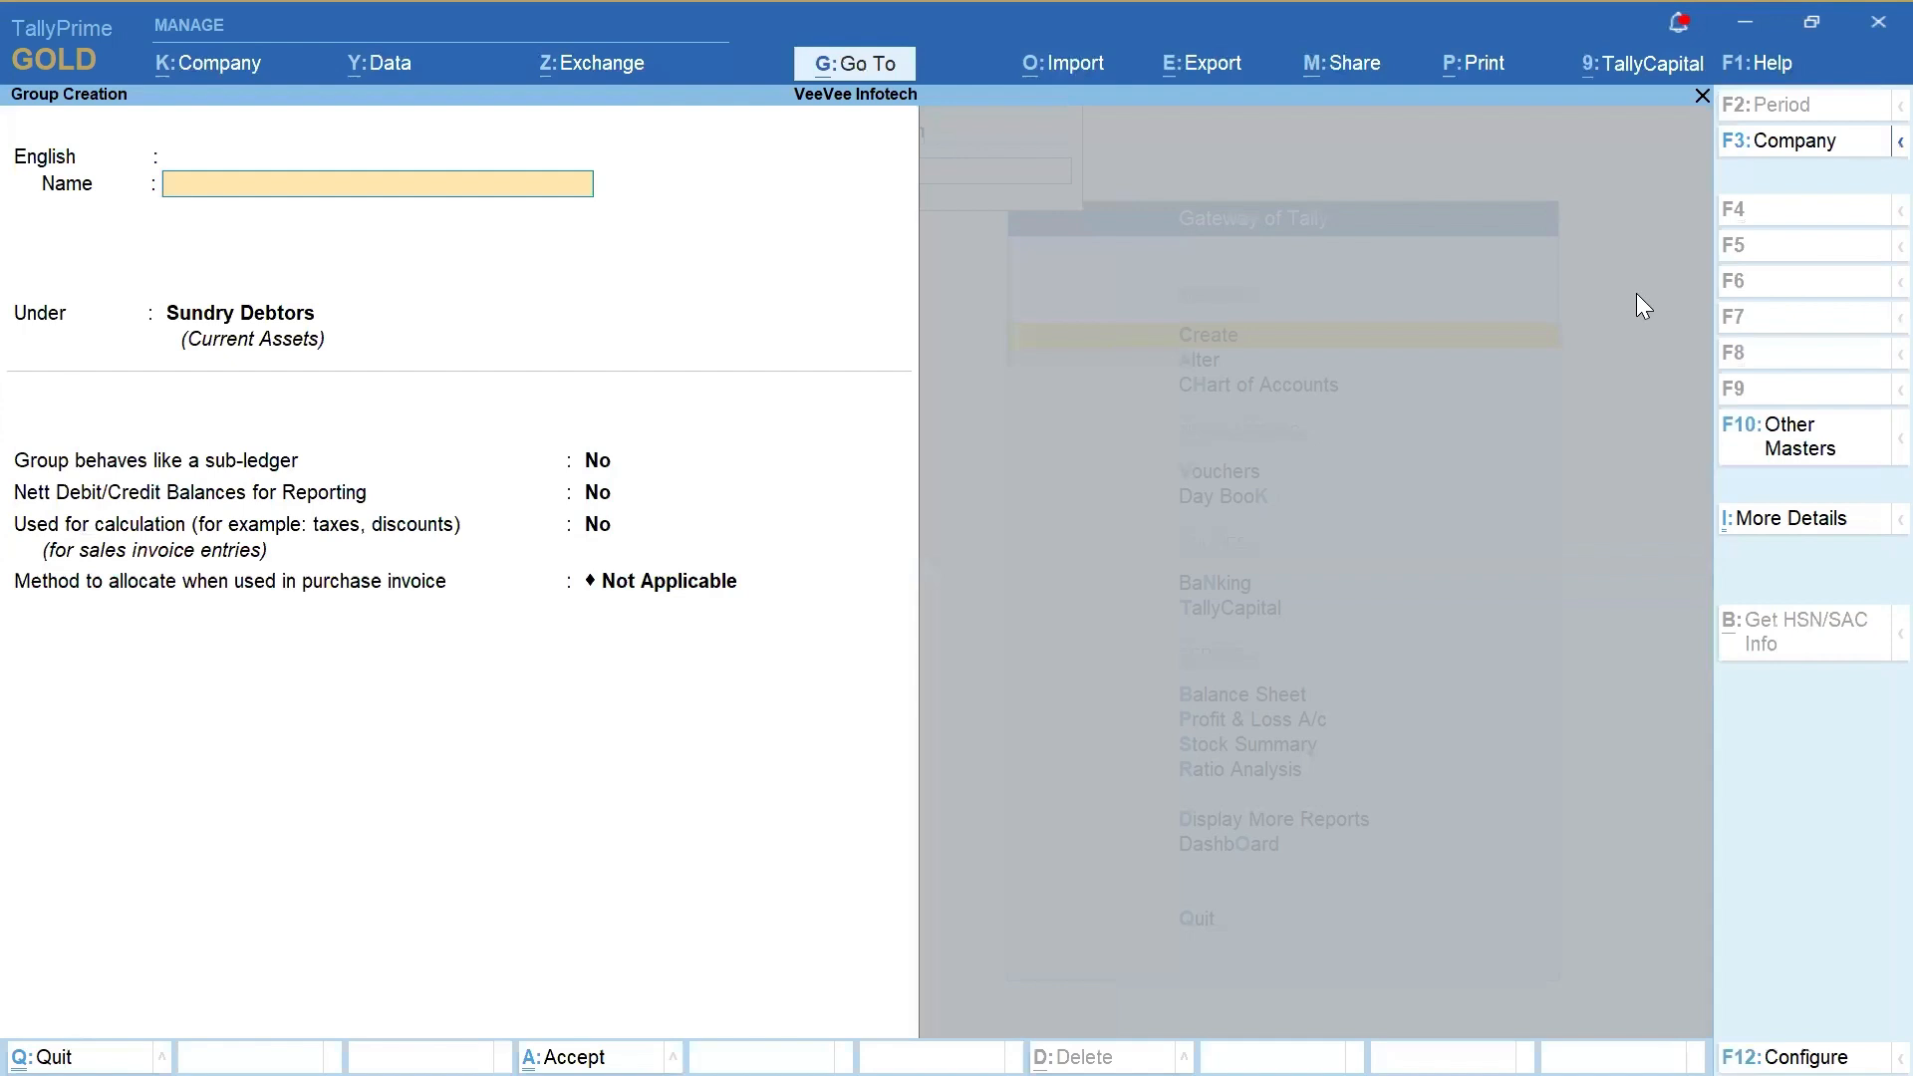
# Create a second group named THARAPURAM ROAD CUSTOMER under Sundry Debtors and save it
pyautogui.write('THARAPURAMN')
pyautogui.press('BackSpace')
pyautogui.write('ROAD ')
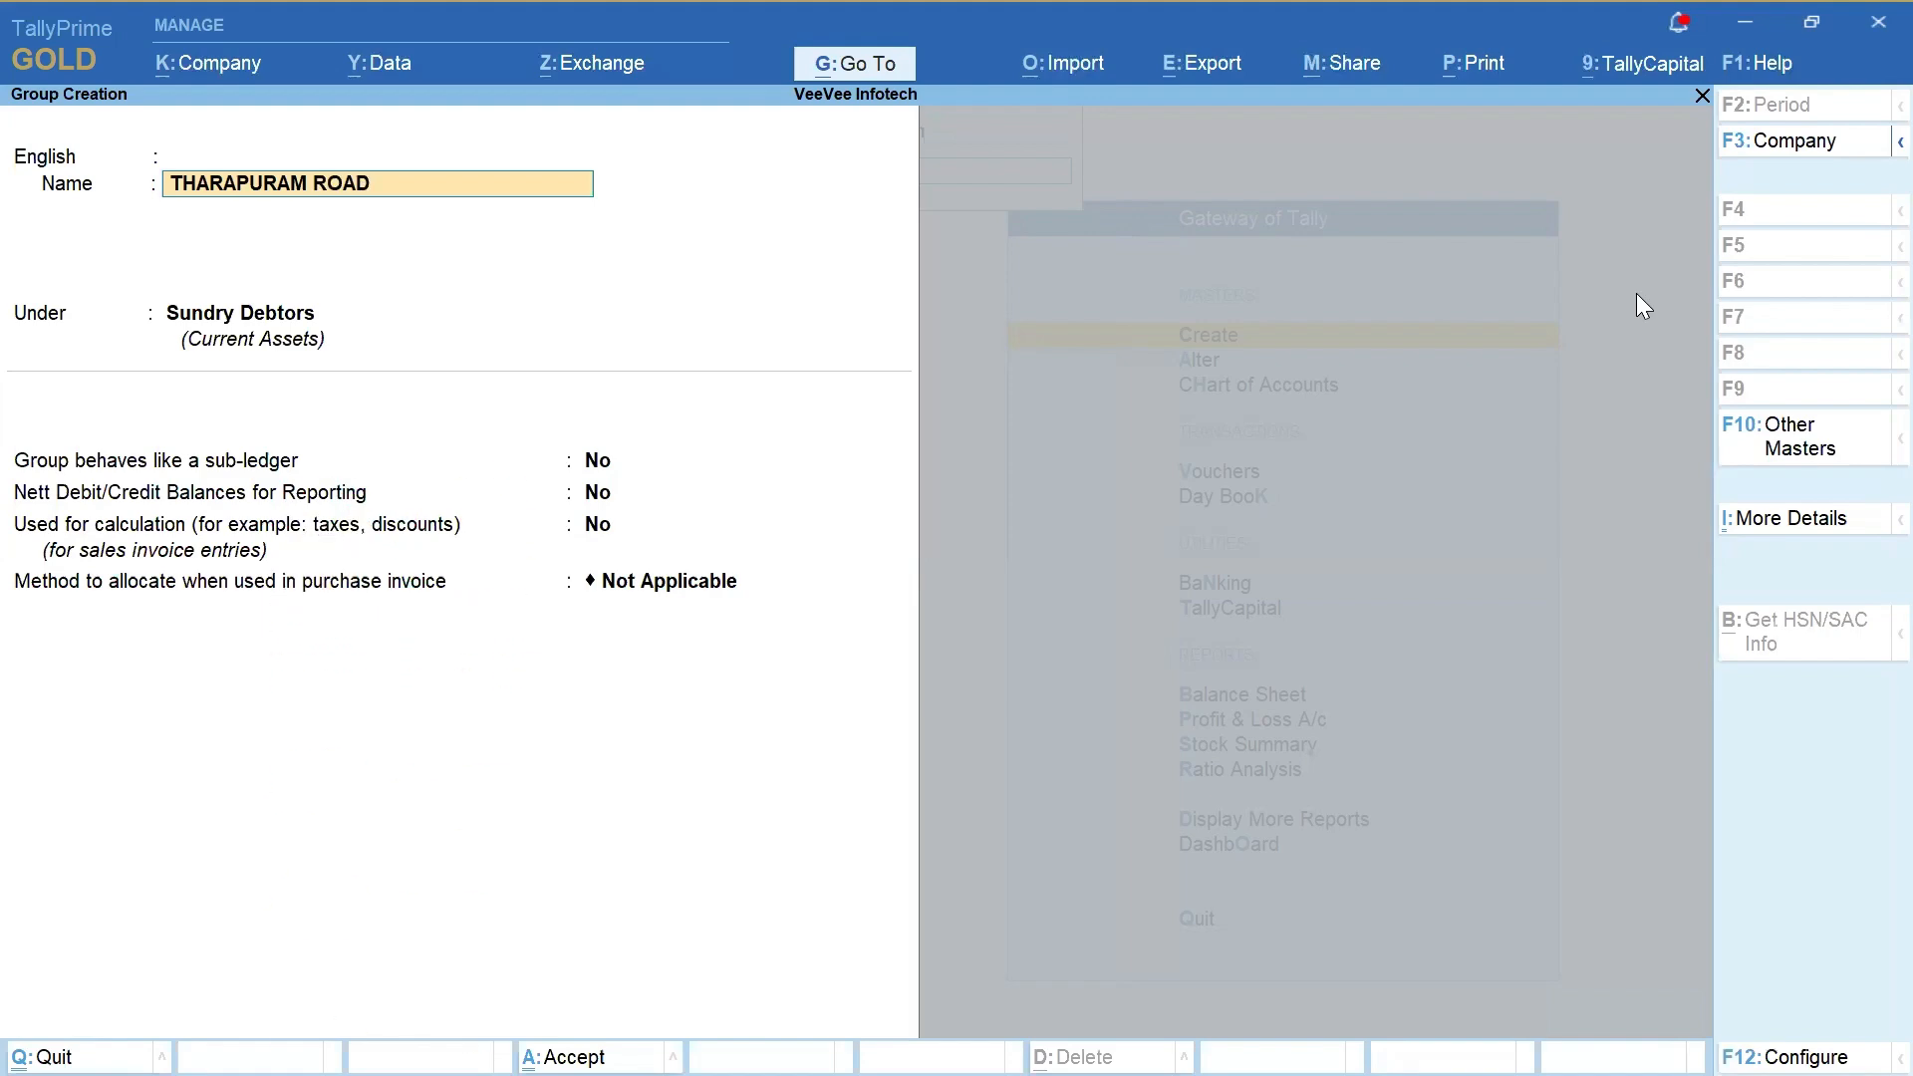
pyautogui.write('CUSTOMER')
pyautogui.press('Return')
pyautogui.press('Return')
pyautogui.press('Return')
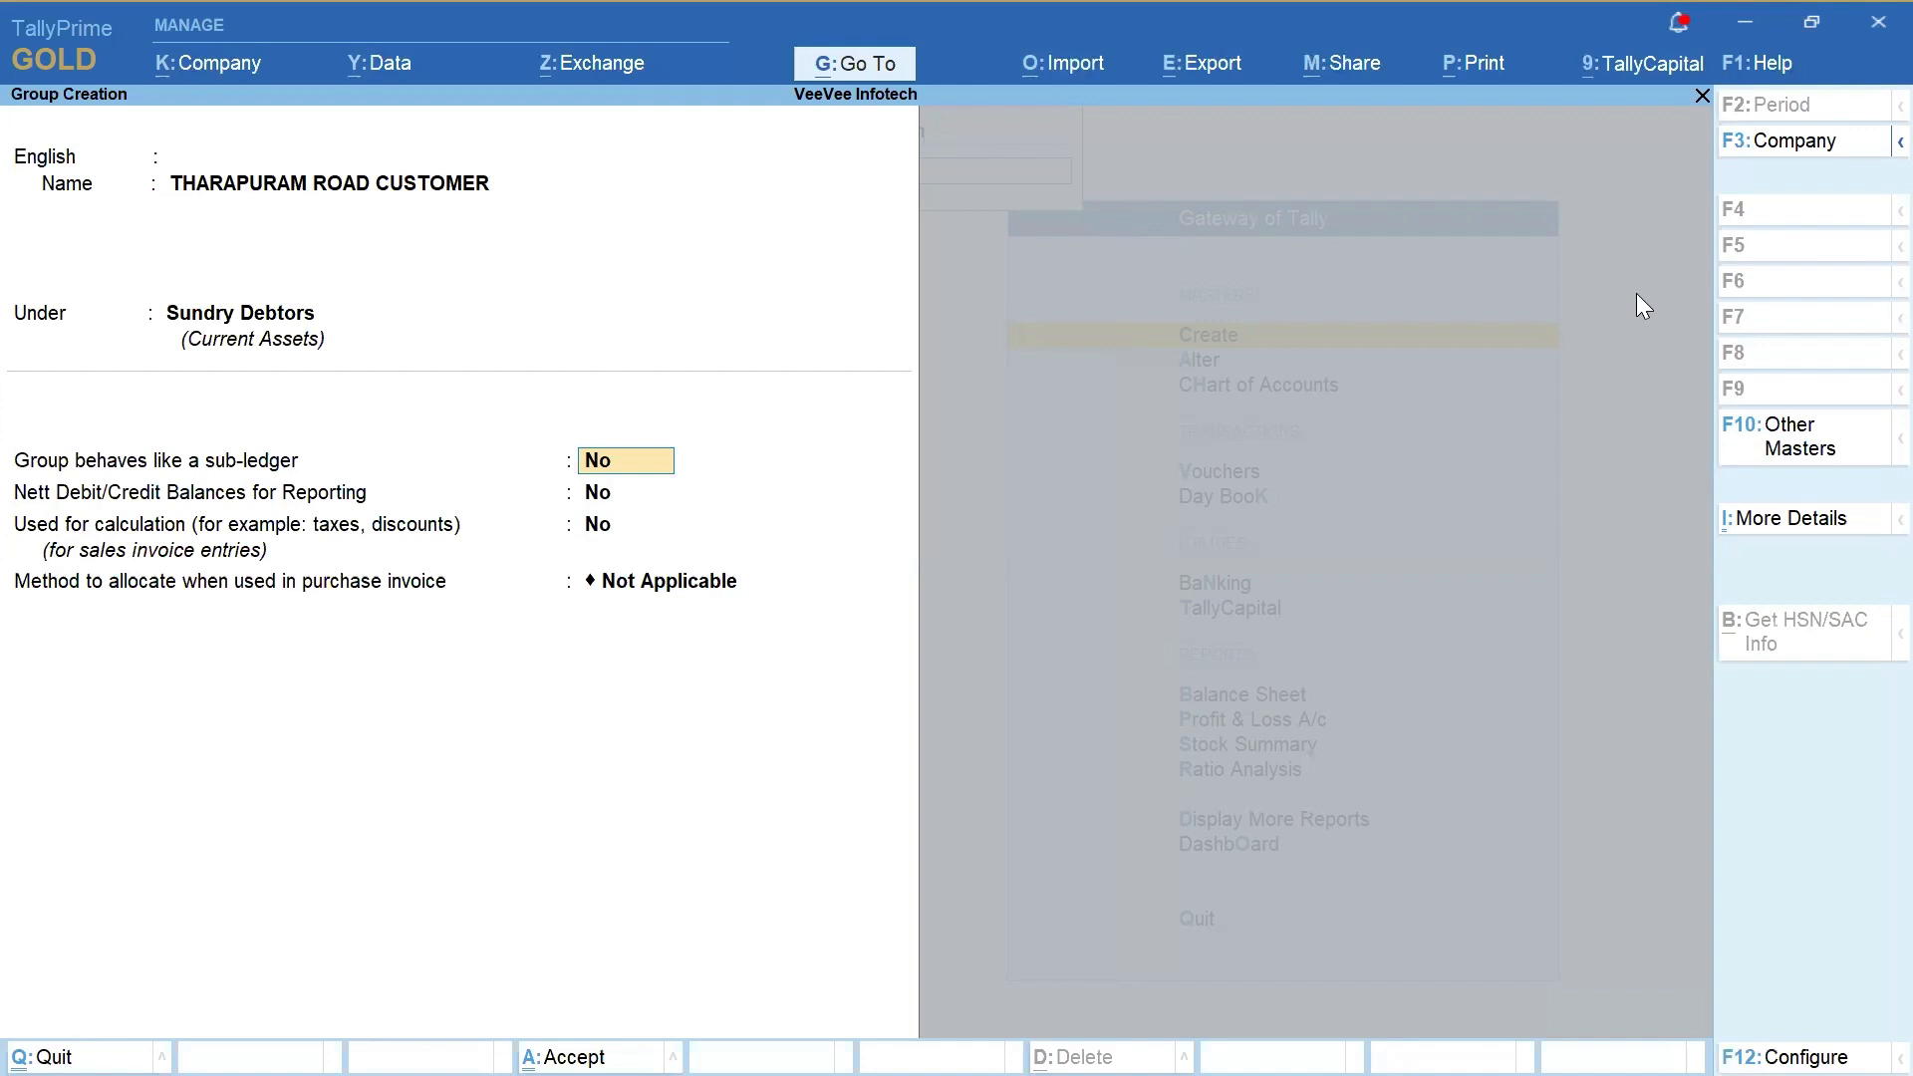
pyautogui.hotkey('ctrl', 'a')
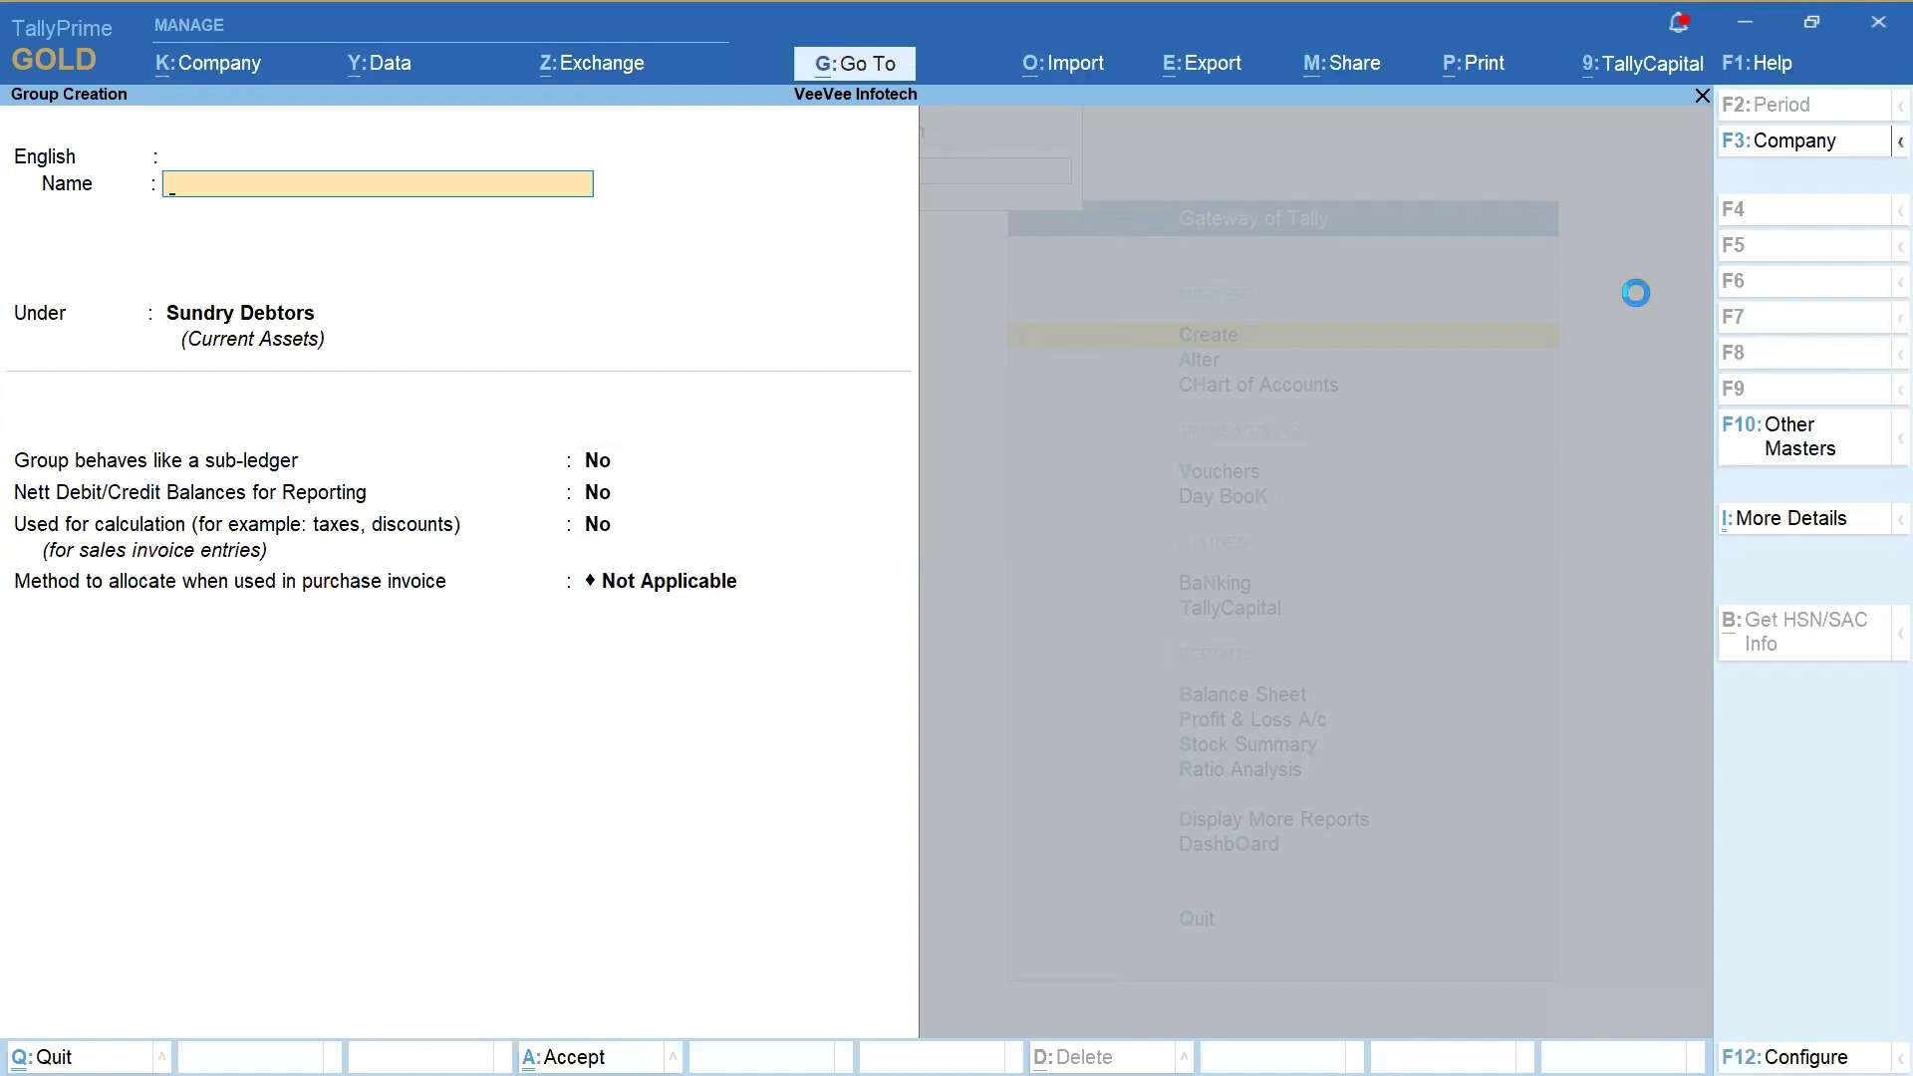
# Create another group named AVINASHI ROAD CUSTOMER under Sundry Debtors and save it
pyautogui.write('AVINASHI ROAD CUSTOMER')
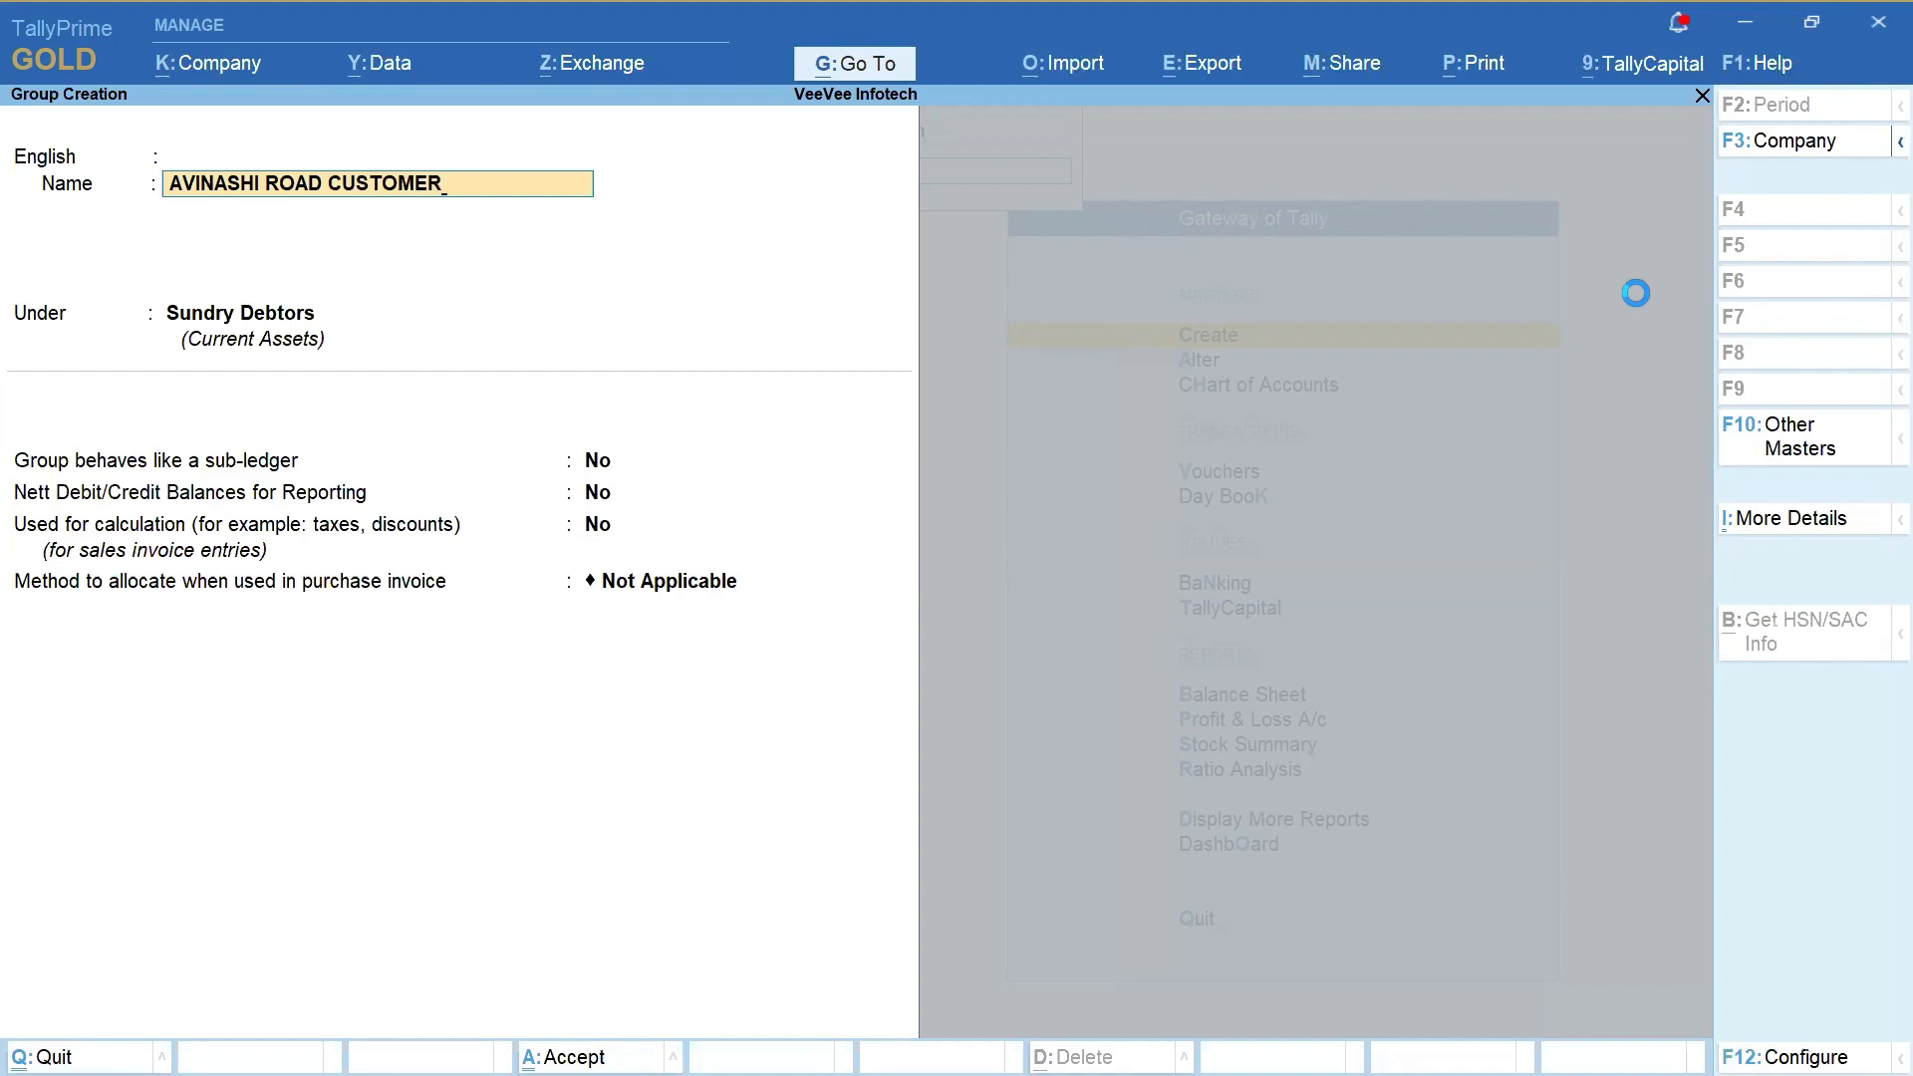
pyautogui.press('Return')
pyautogui.press('Return')
pyautogui.press('Return')
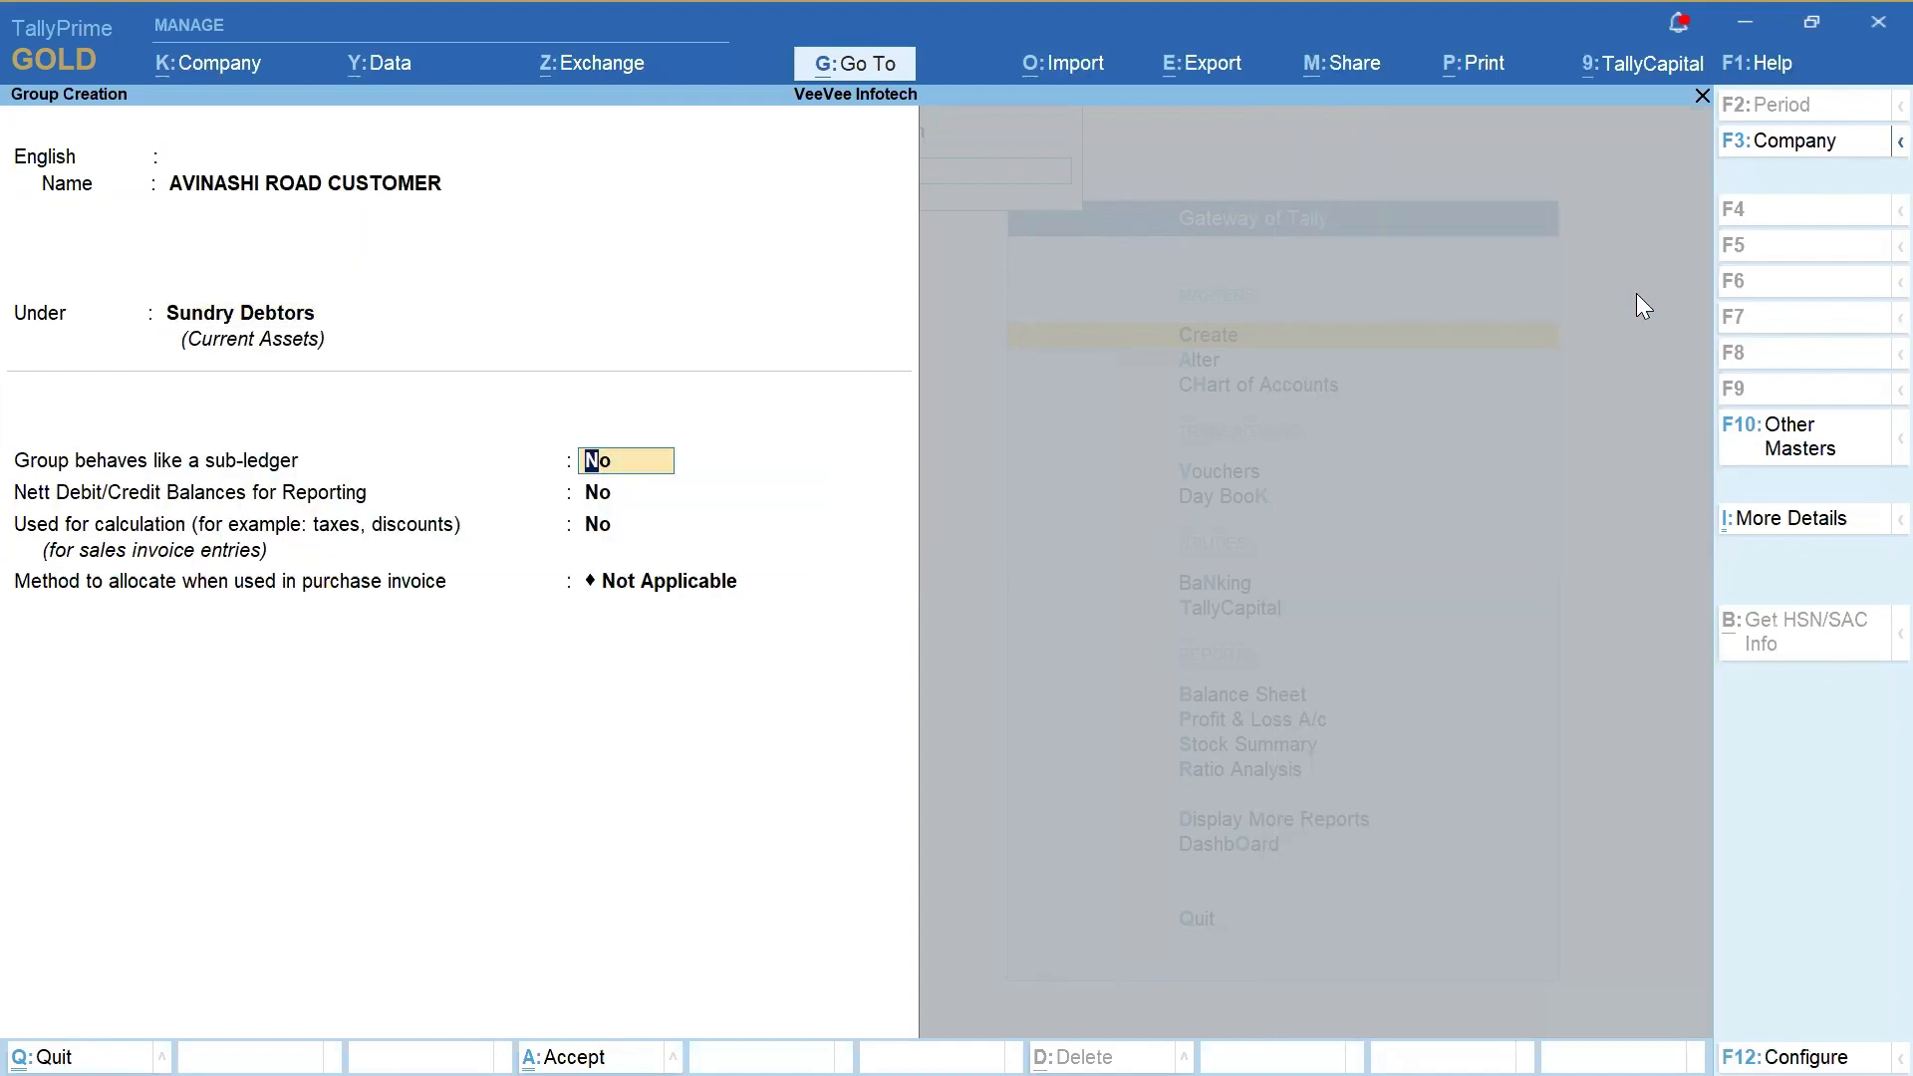
pyautogui.press('Return')
pyautogui.hotkey('ctrl', 'a')
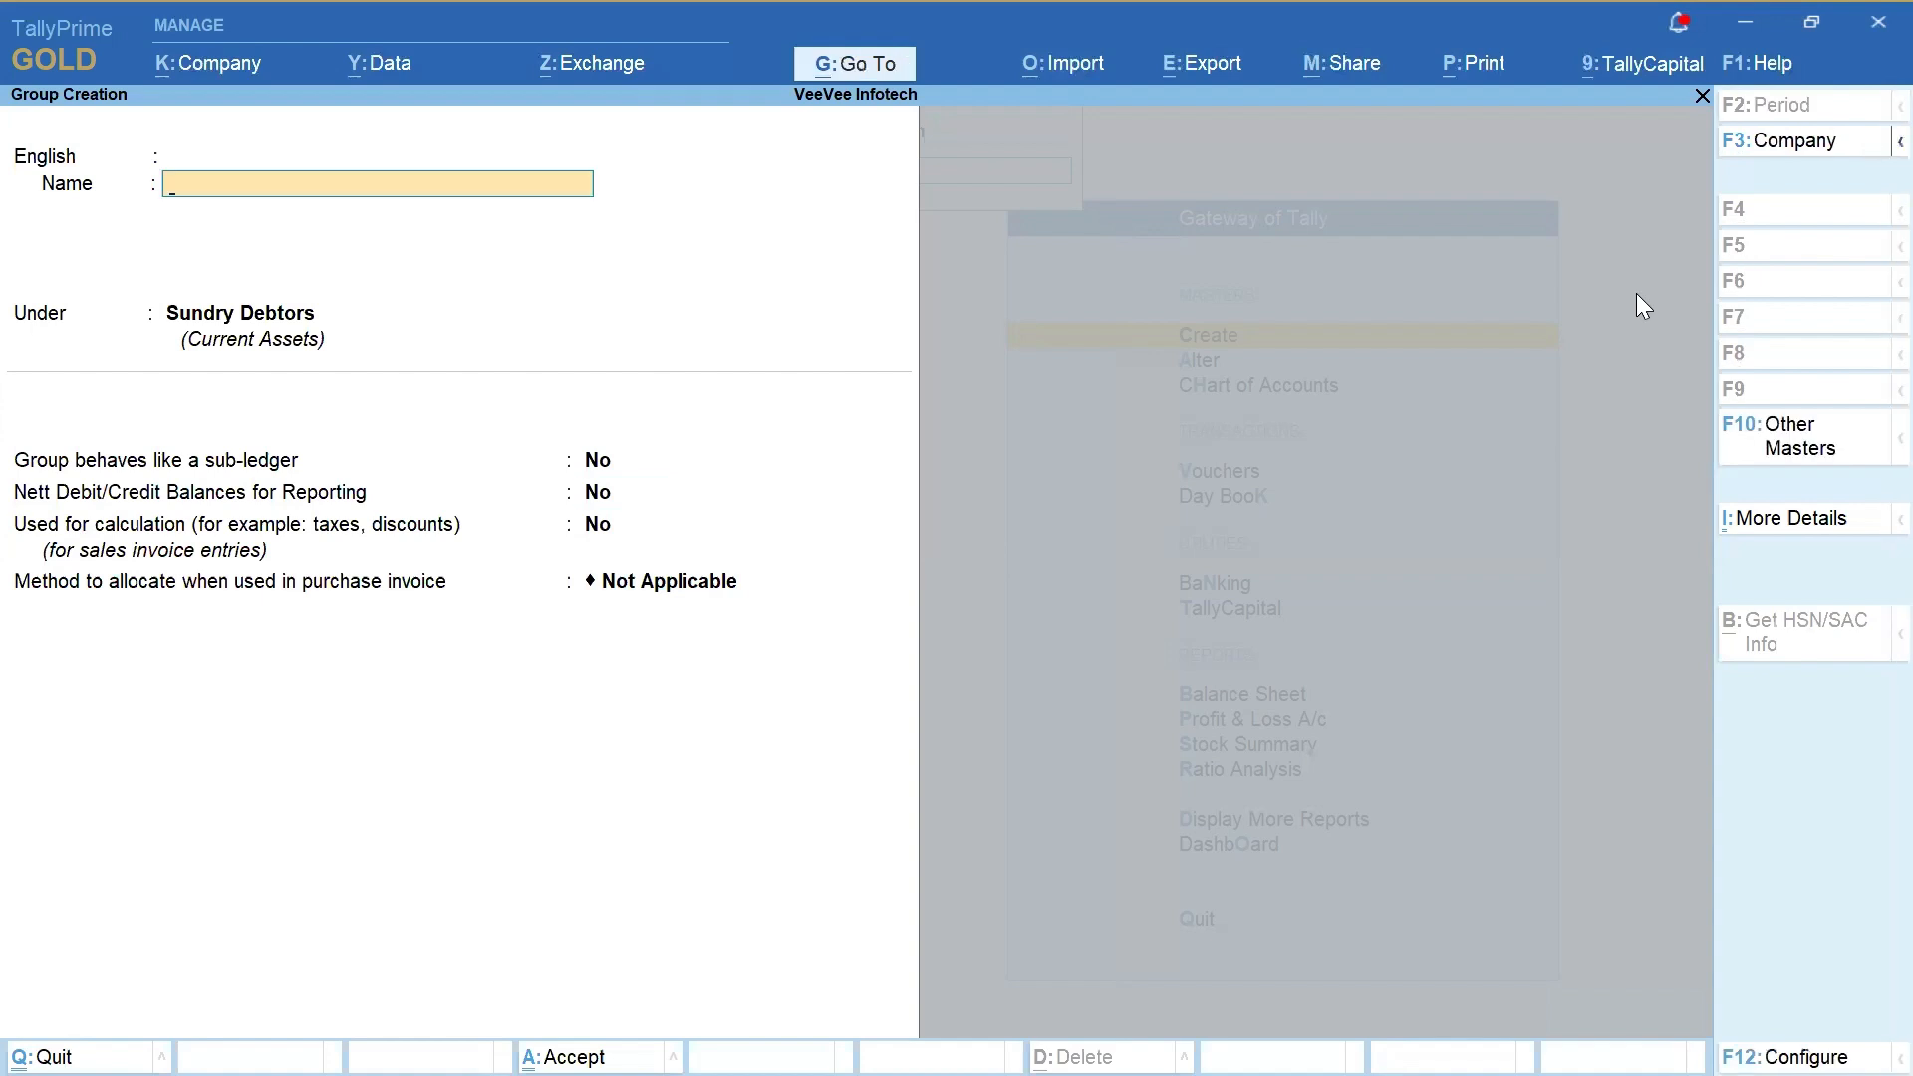
# Create the group PALLADAM ROAD CUSTOMER under Sundry Debtors, save it and leave group creation
pyautogui.write('PALLADAM ROAD CUSTOMER')
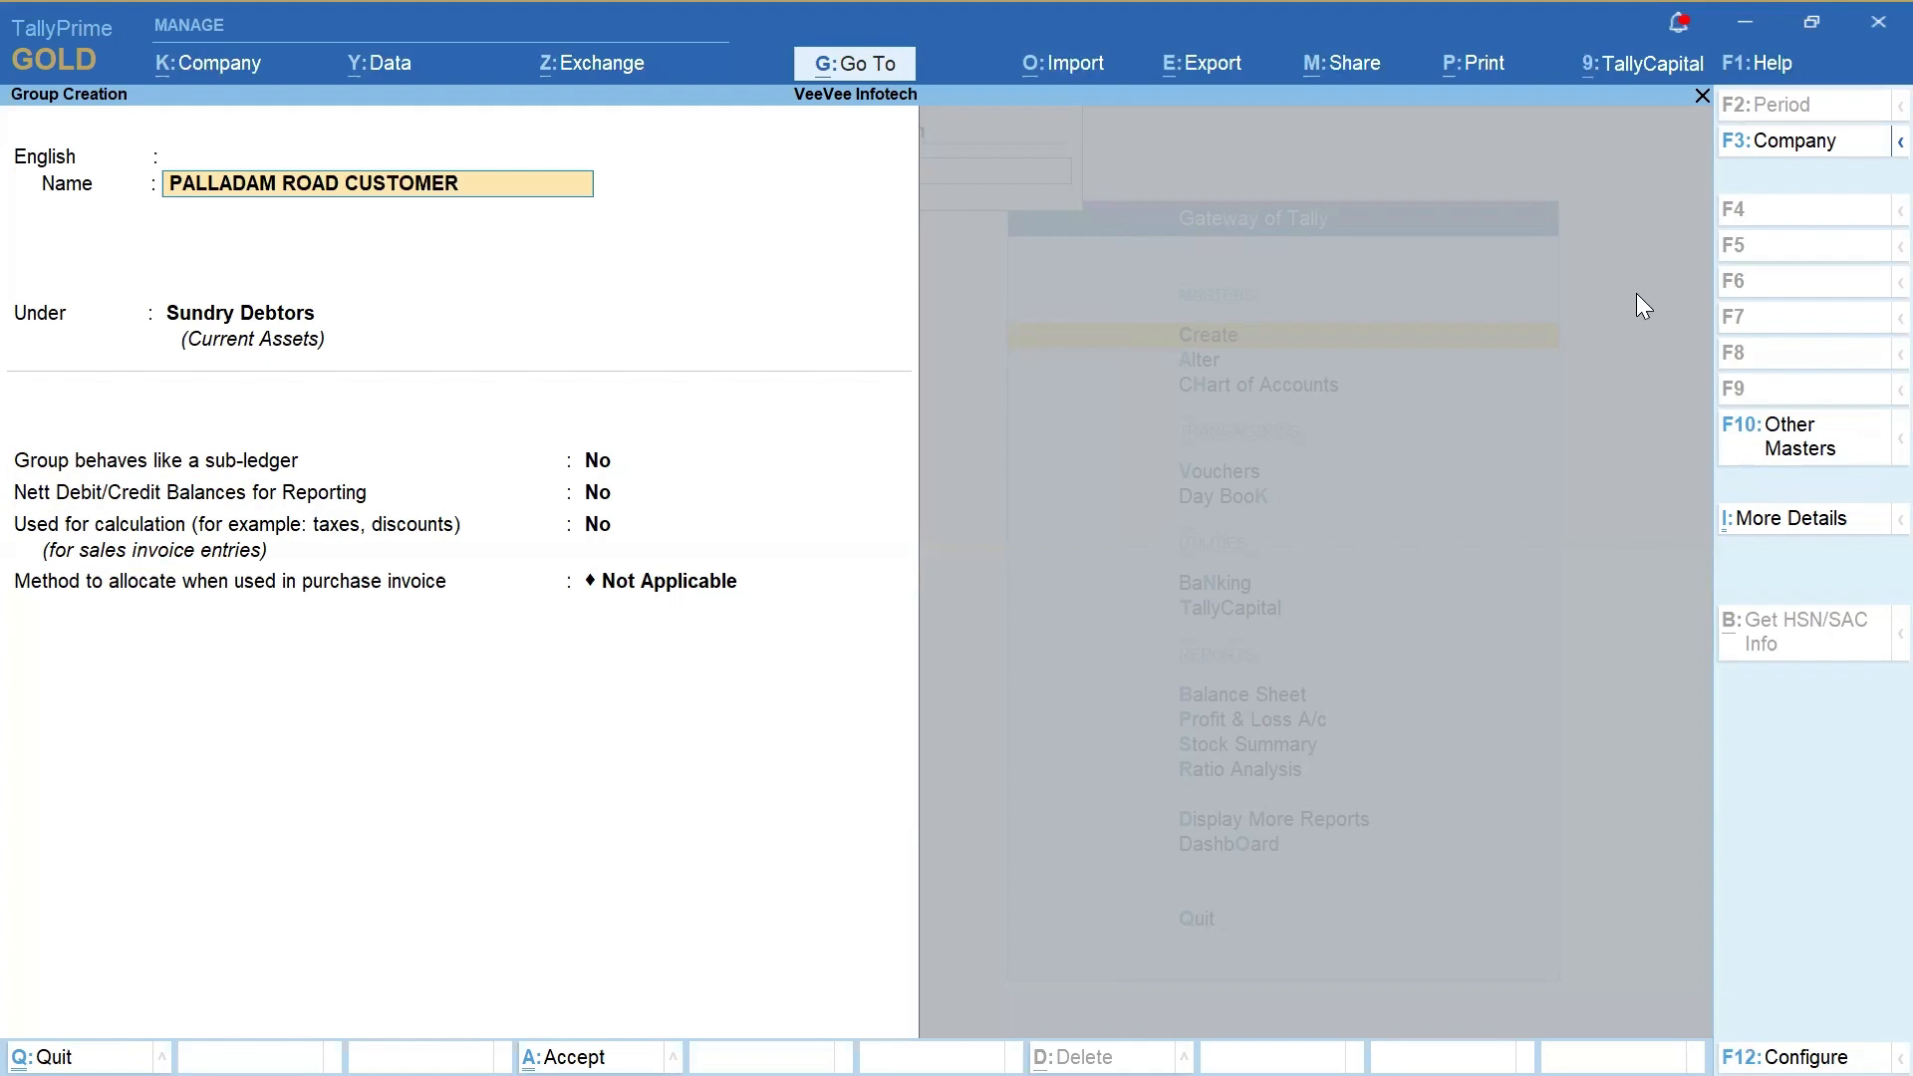
pyautogui.press('Return')
pyautogui.press('Return')
pyautogui.press('Return')
pyautogui.press('Return')
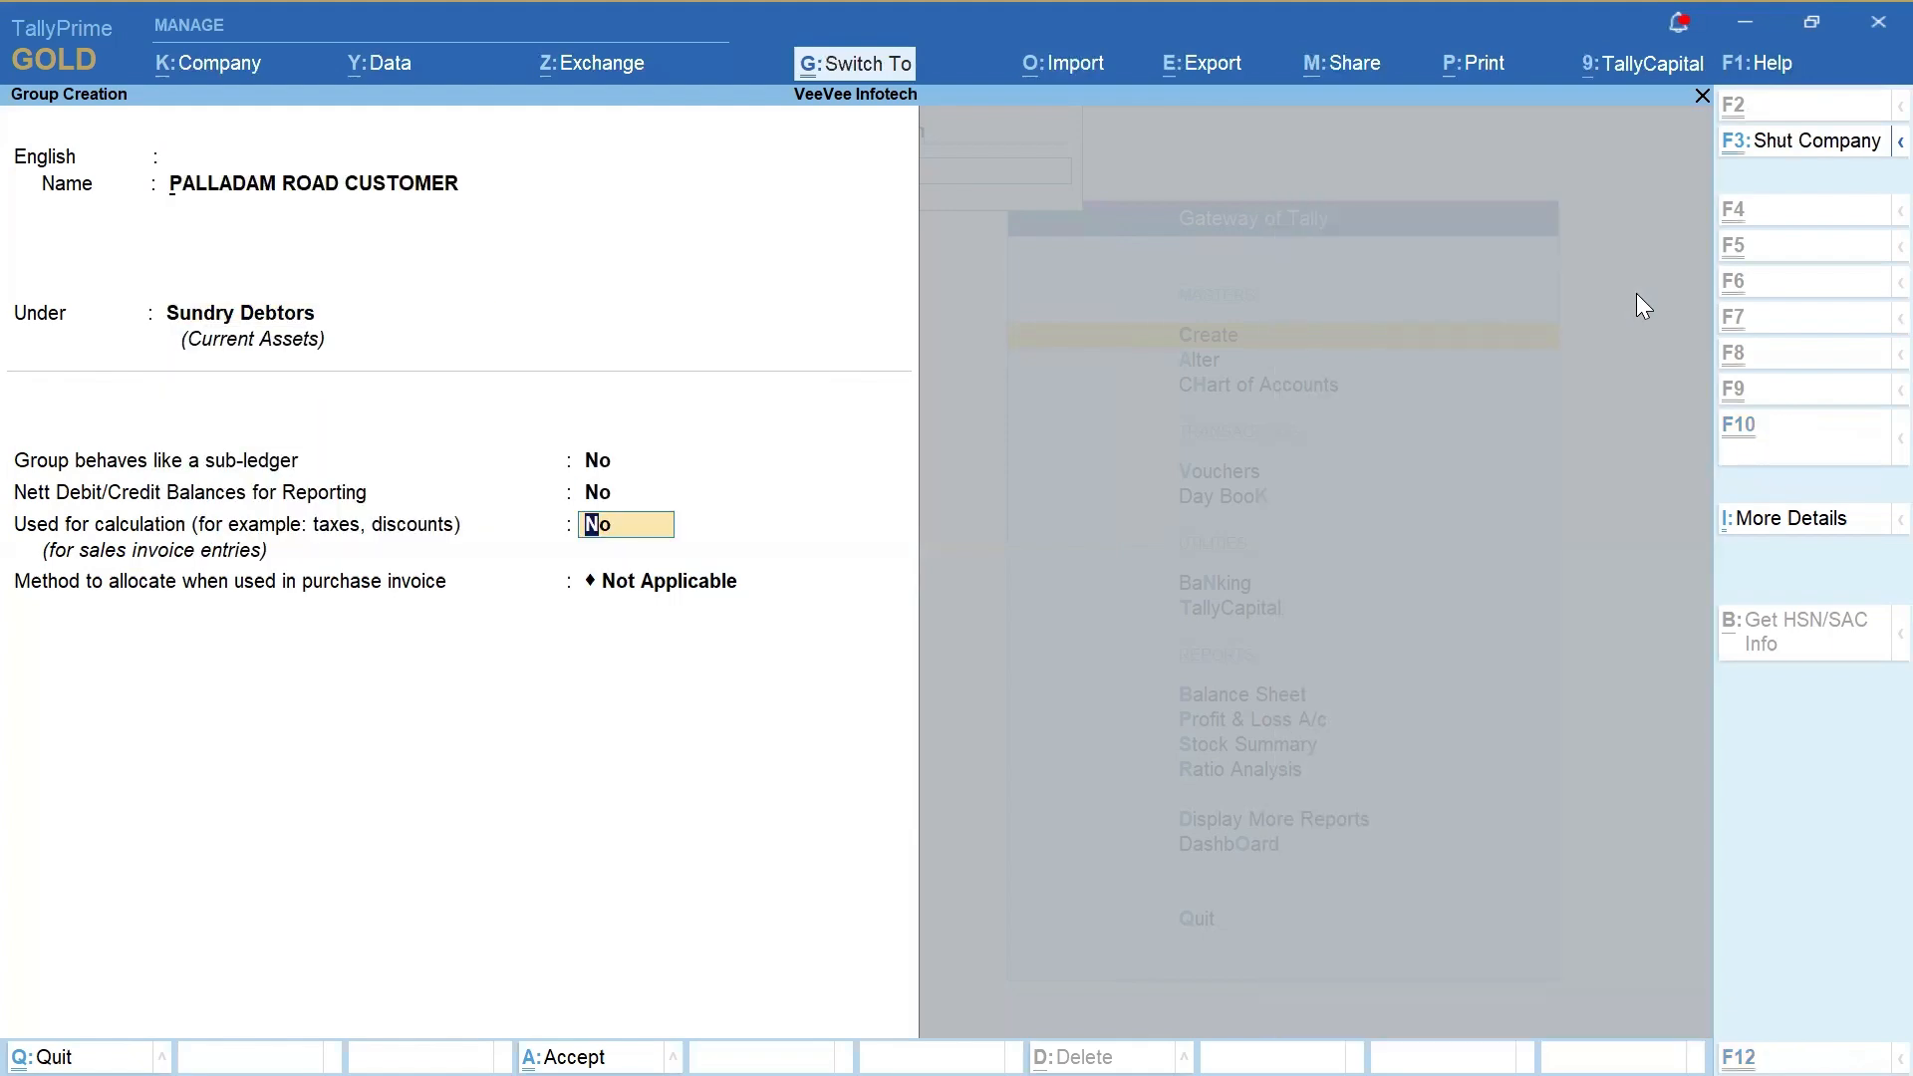
pyautogui.hotkey('ctrl', 'a')
pyautogui.press('Escape')
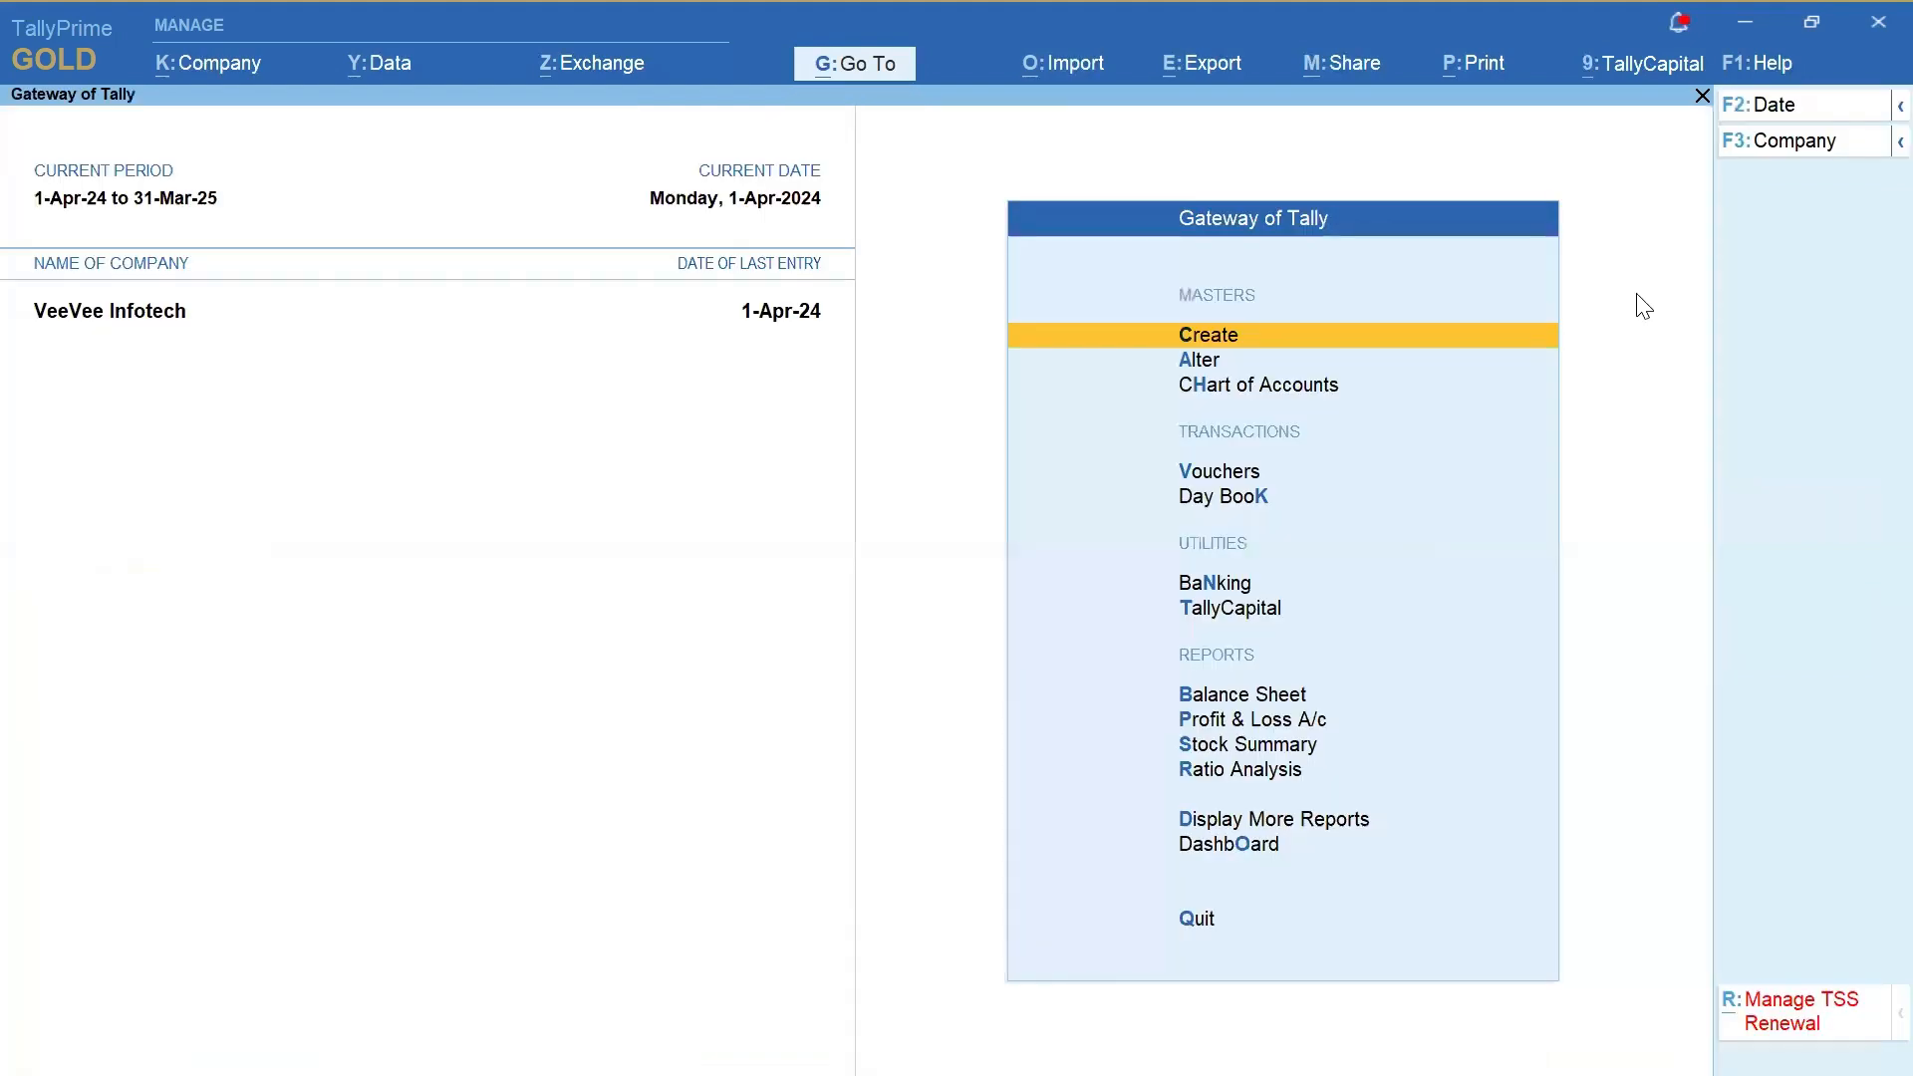
pyautogui.press('Escape')
pyautogui.press('Escape')
# Start creating a ledger master named ARUN AGENCIES
pyautogui.press('Return')
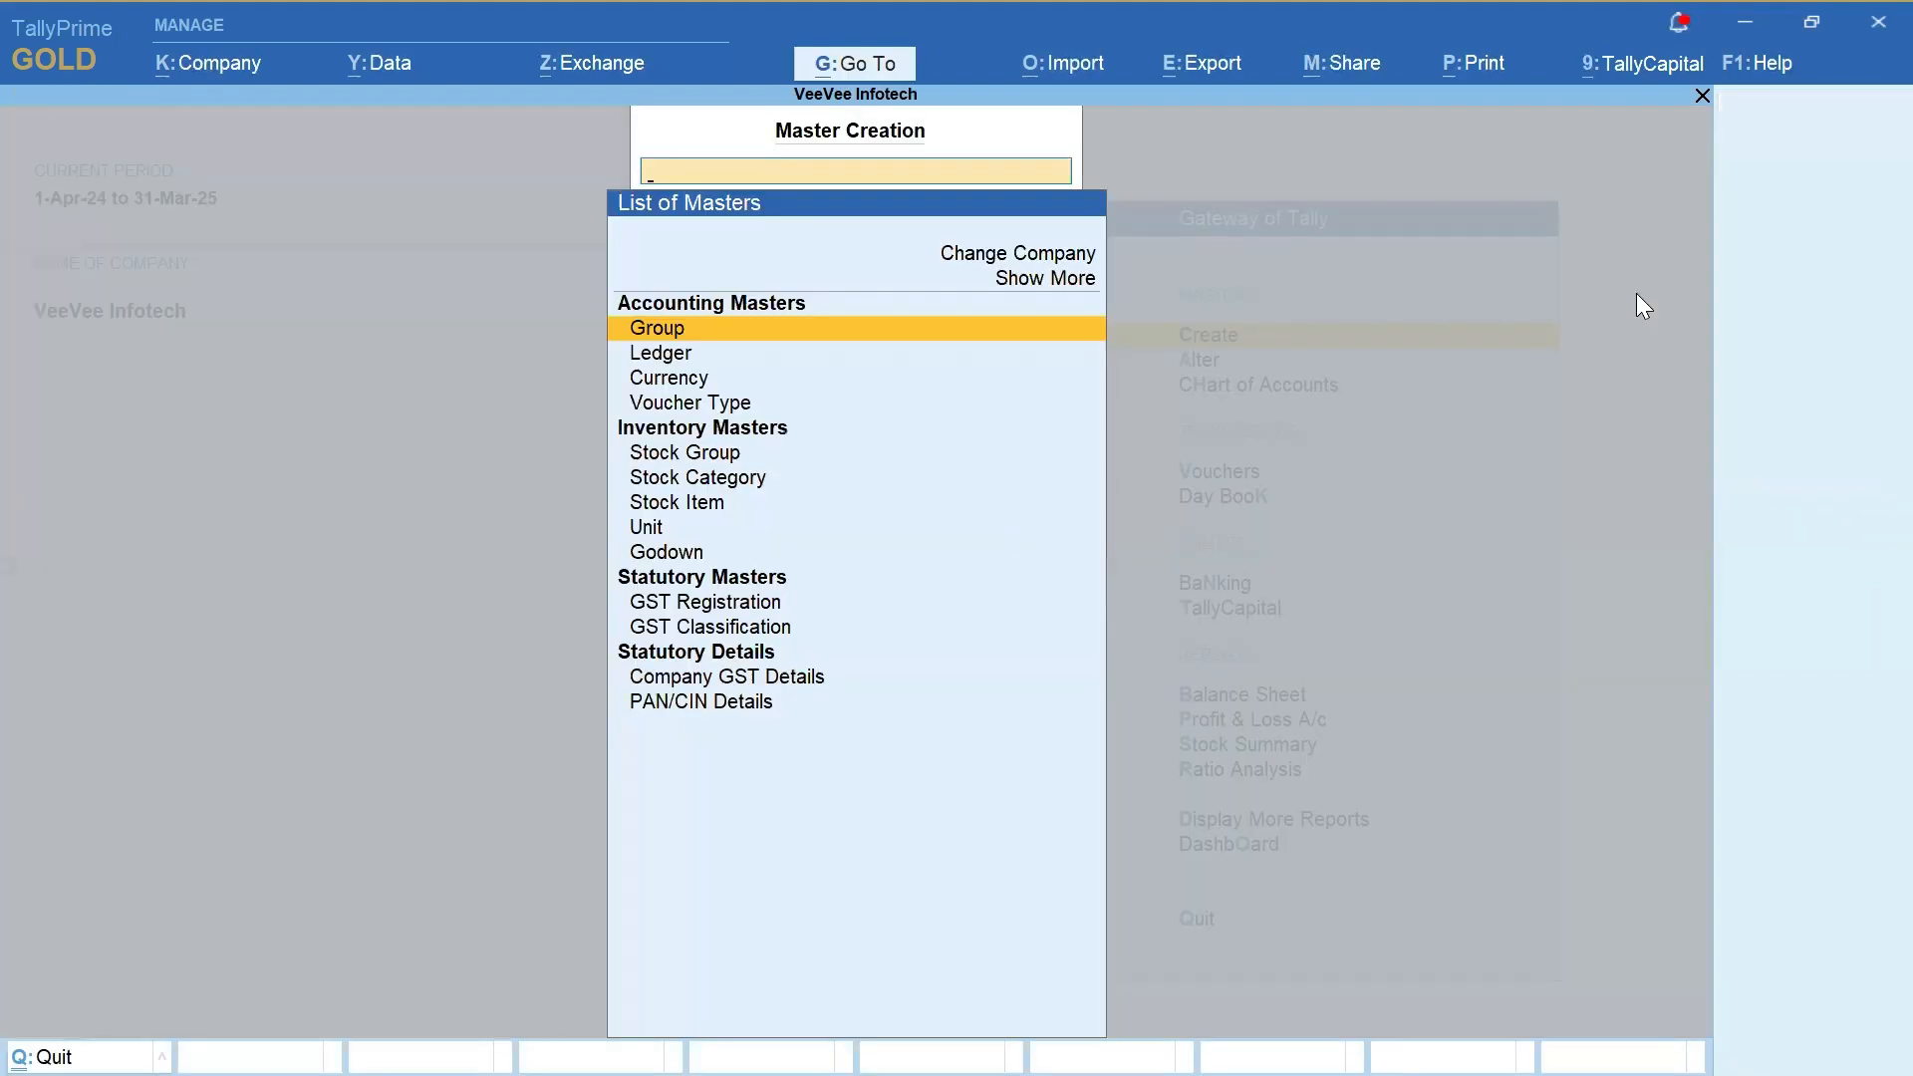
pyautogui.press('Down')
pyautogui.press('Return')
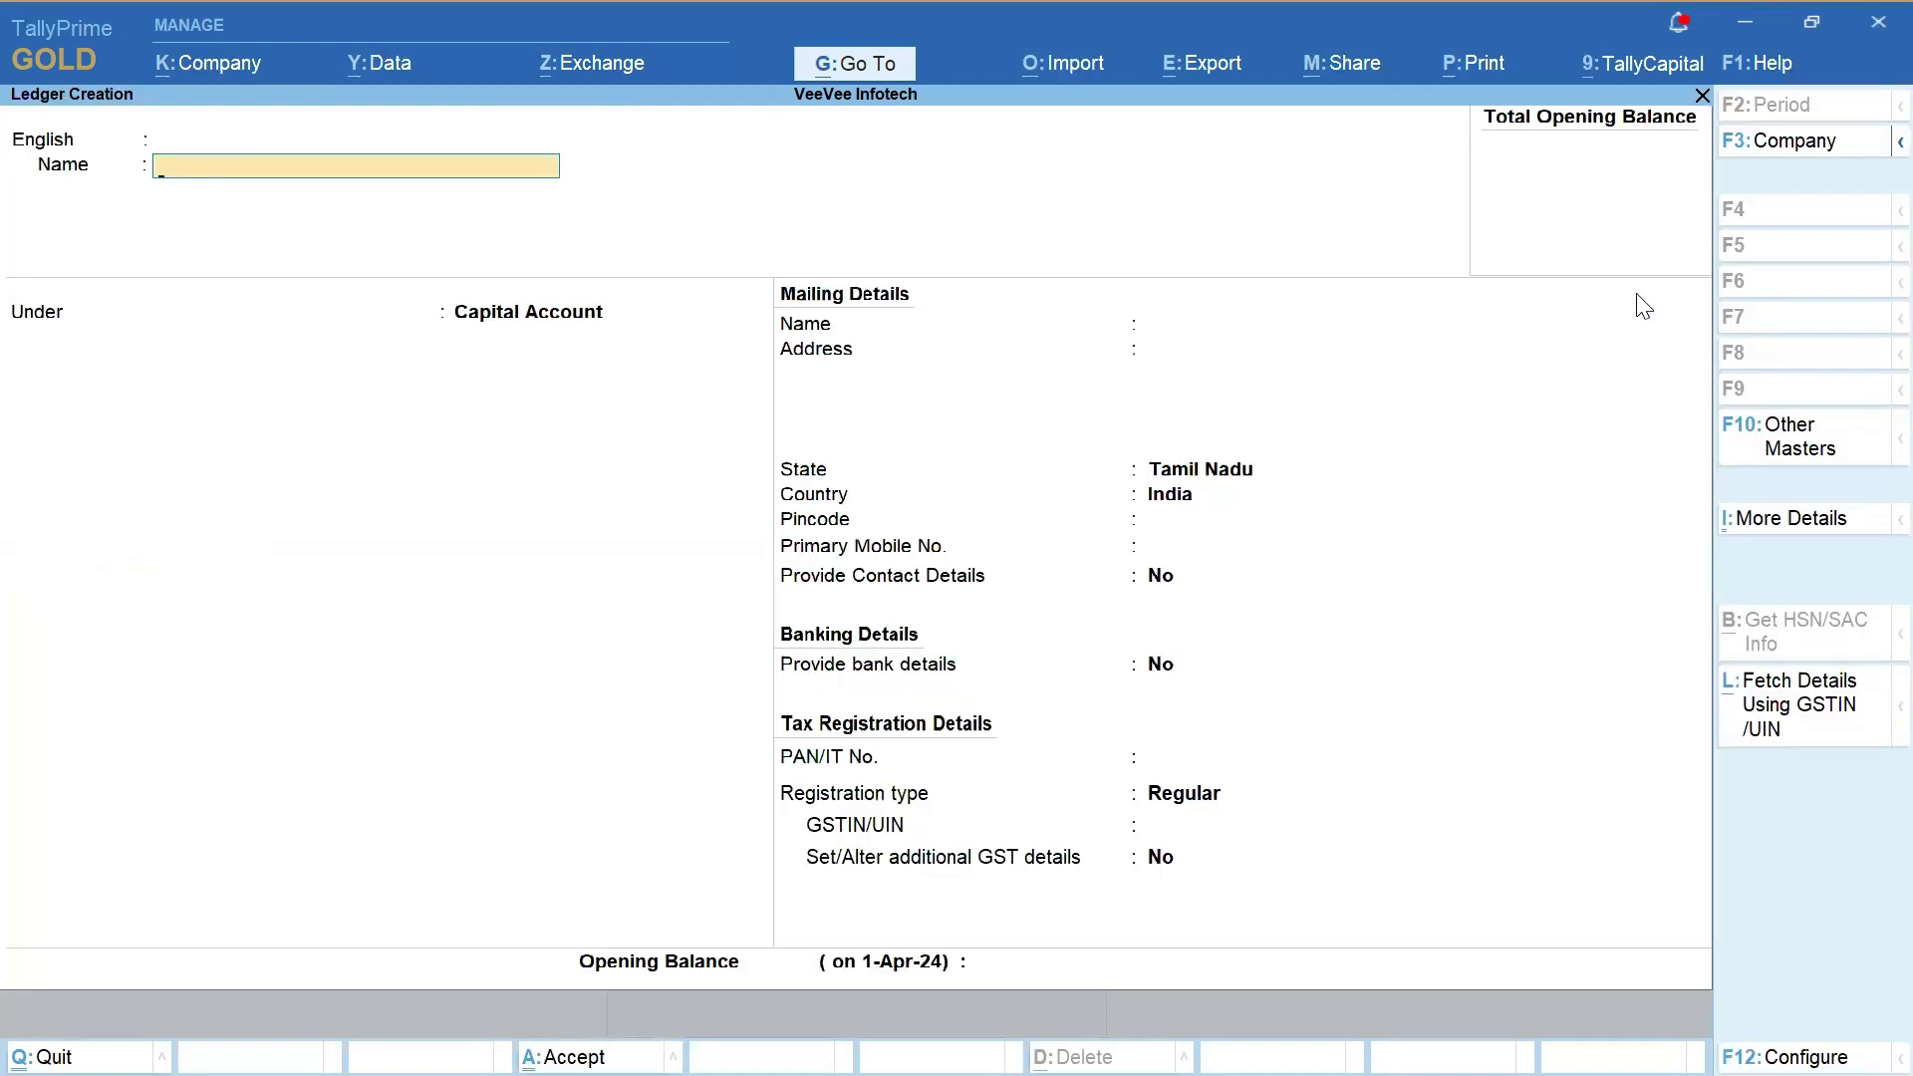
pyautogui.write('ARUN AGENCIES')
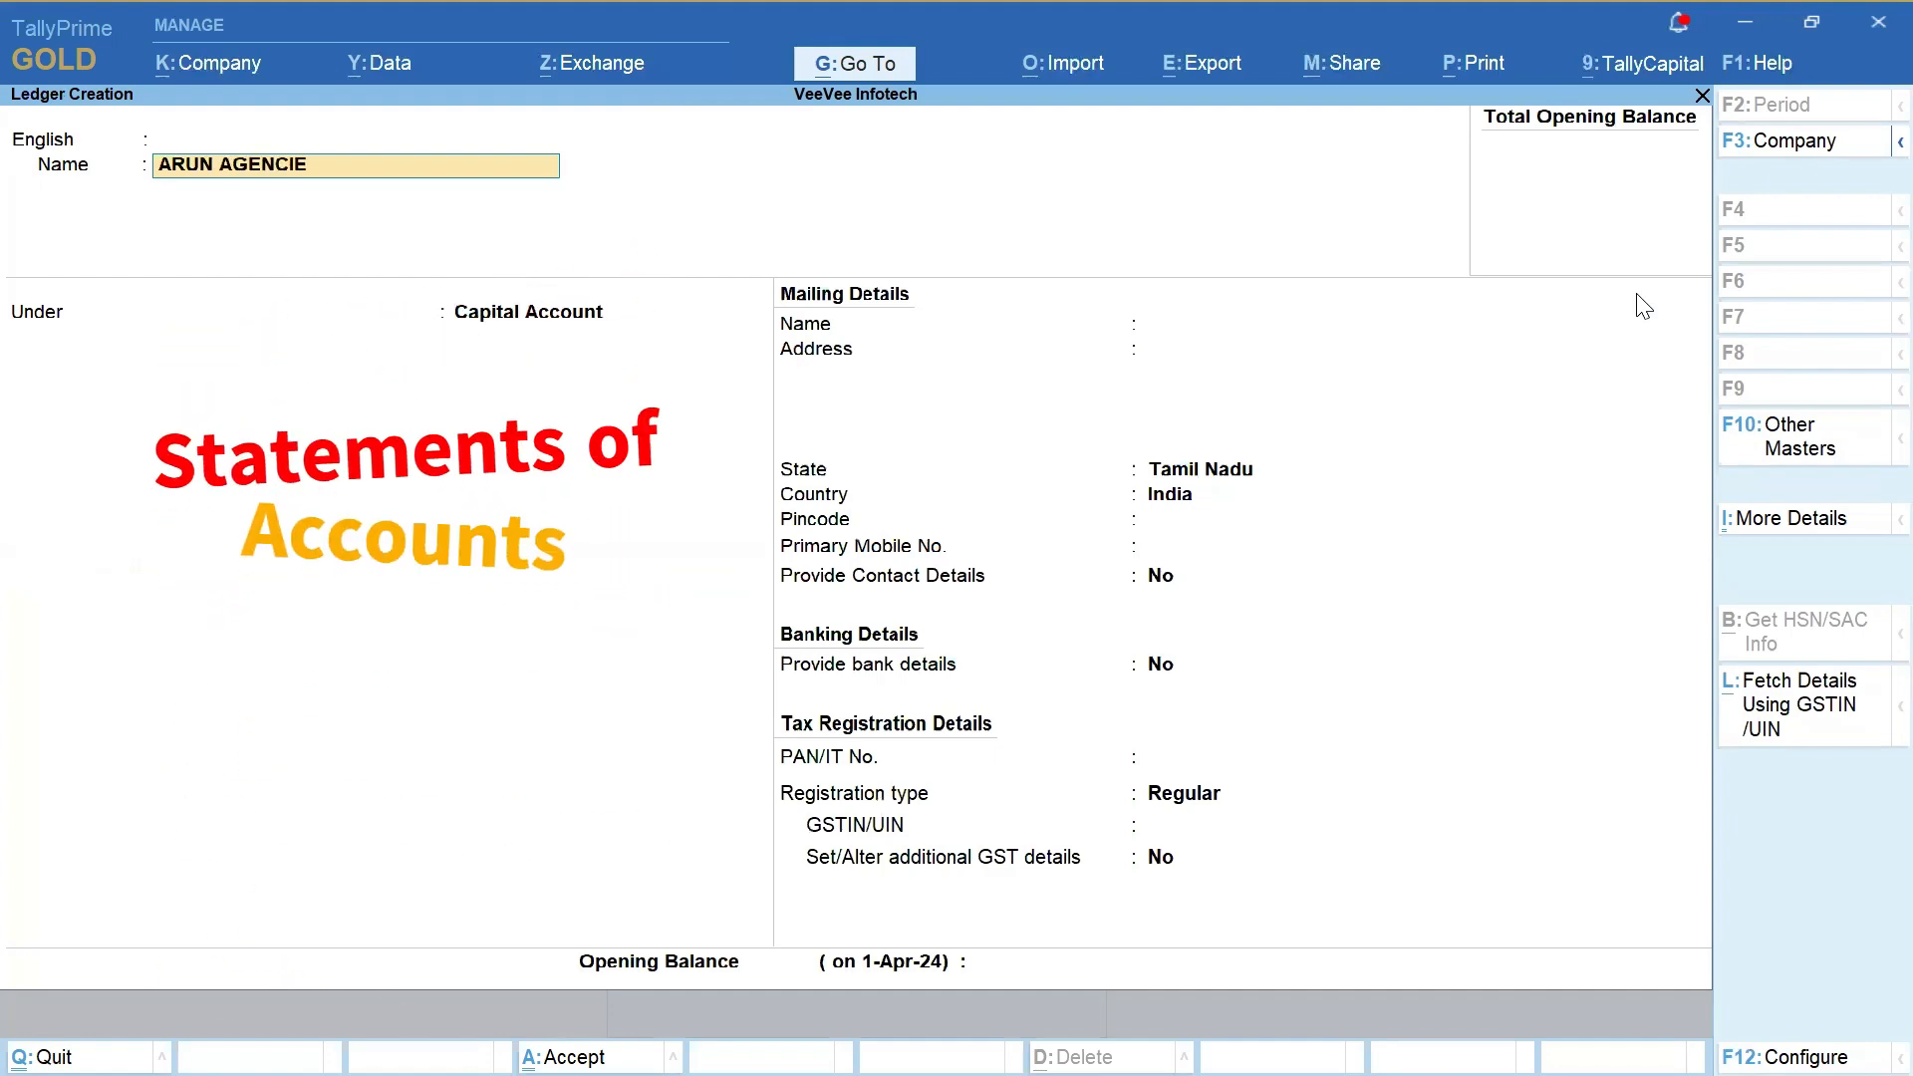
pyautogui.press('Return')
pyautogui.press('Return')
pyautogui.press('Return')
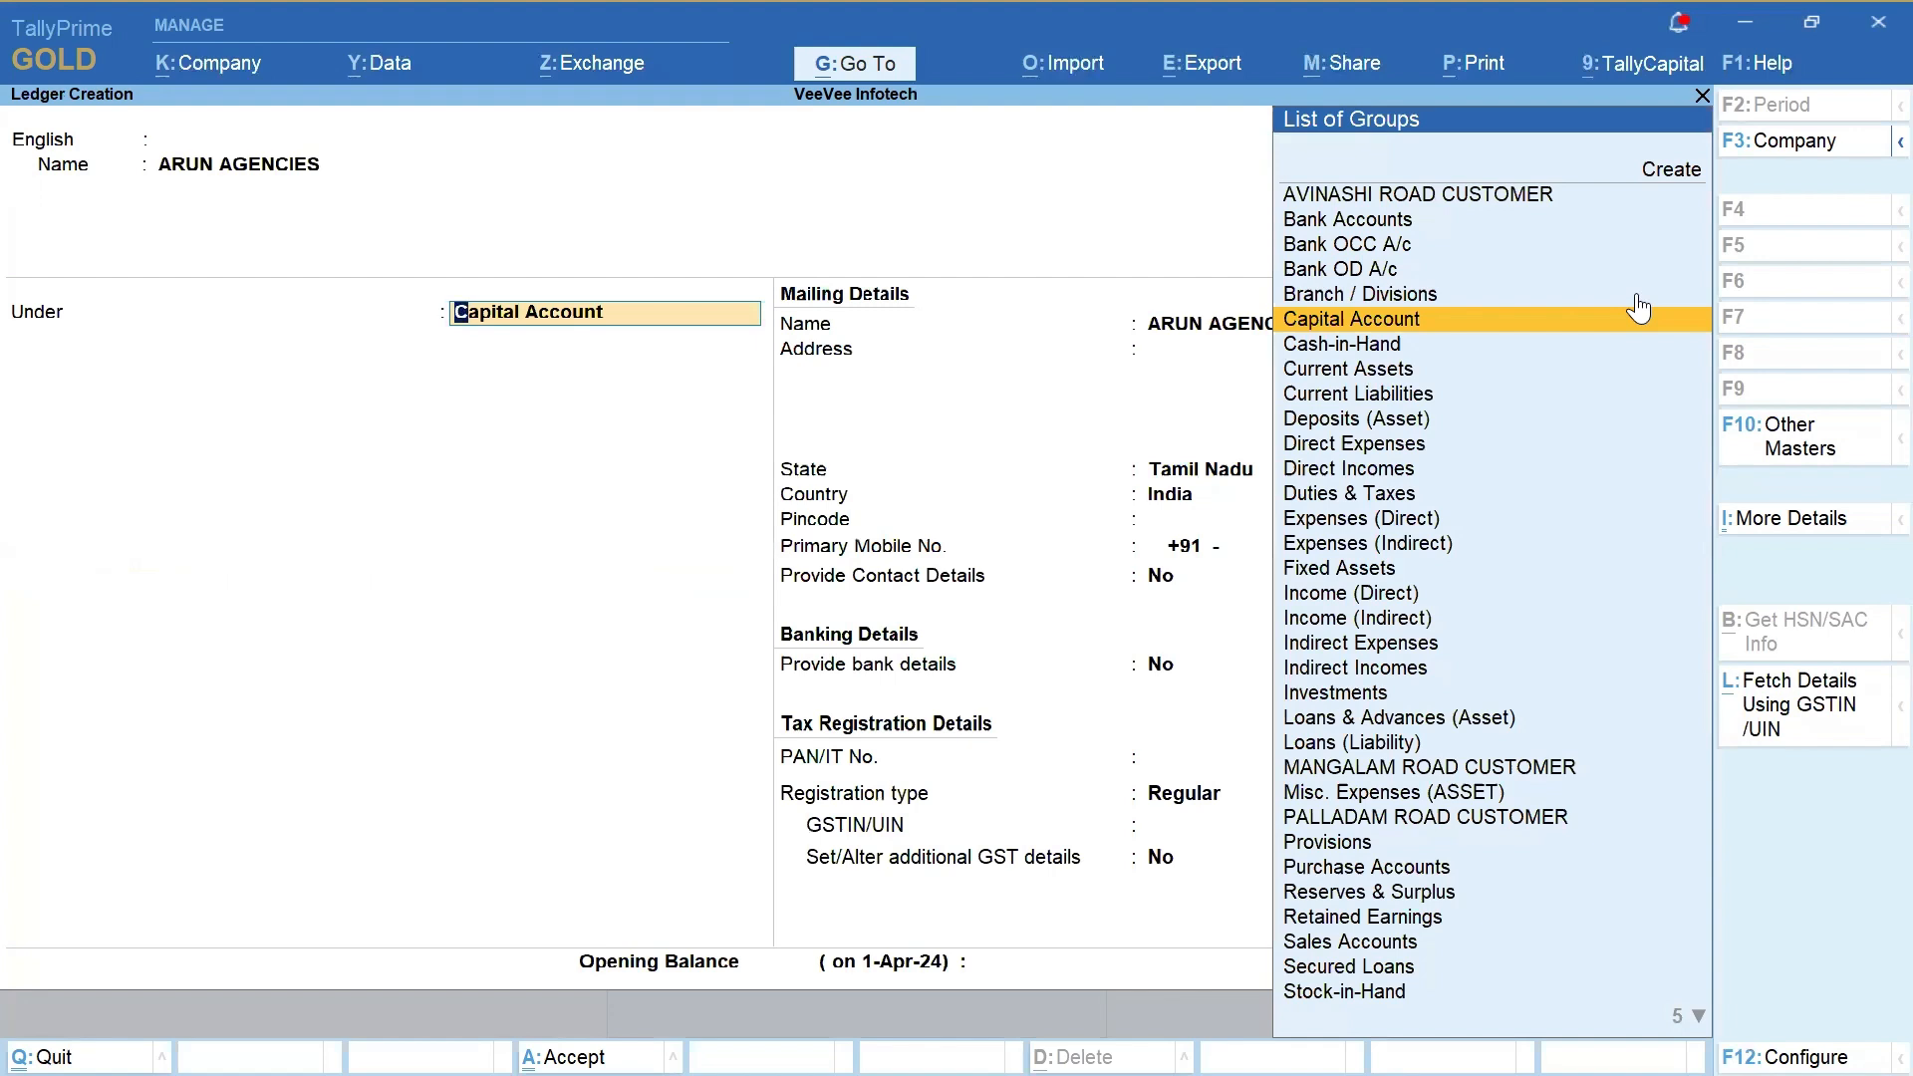
# Assign the ARUN AGENCIES ledger to the AVINASHI ROAD CUSTOMER group, keeping the default bill-by-bill and credit settings
pyautogui.write('CUST')
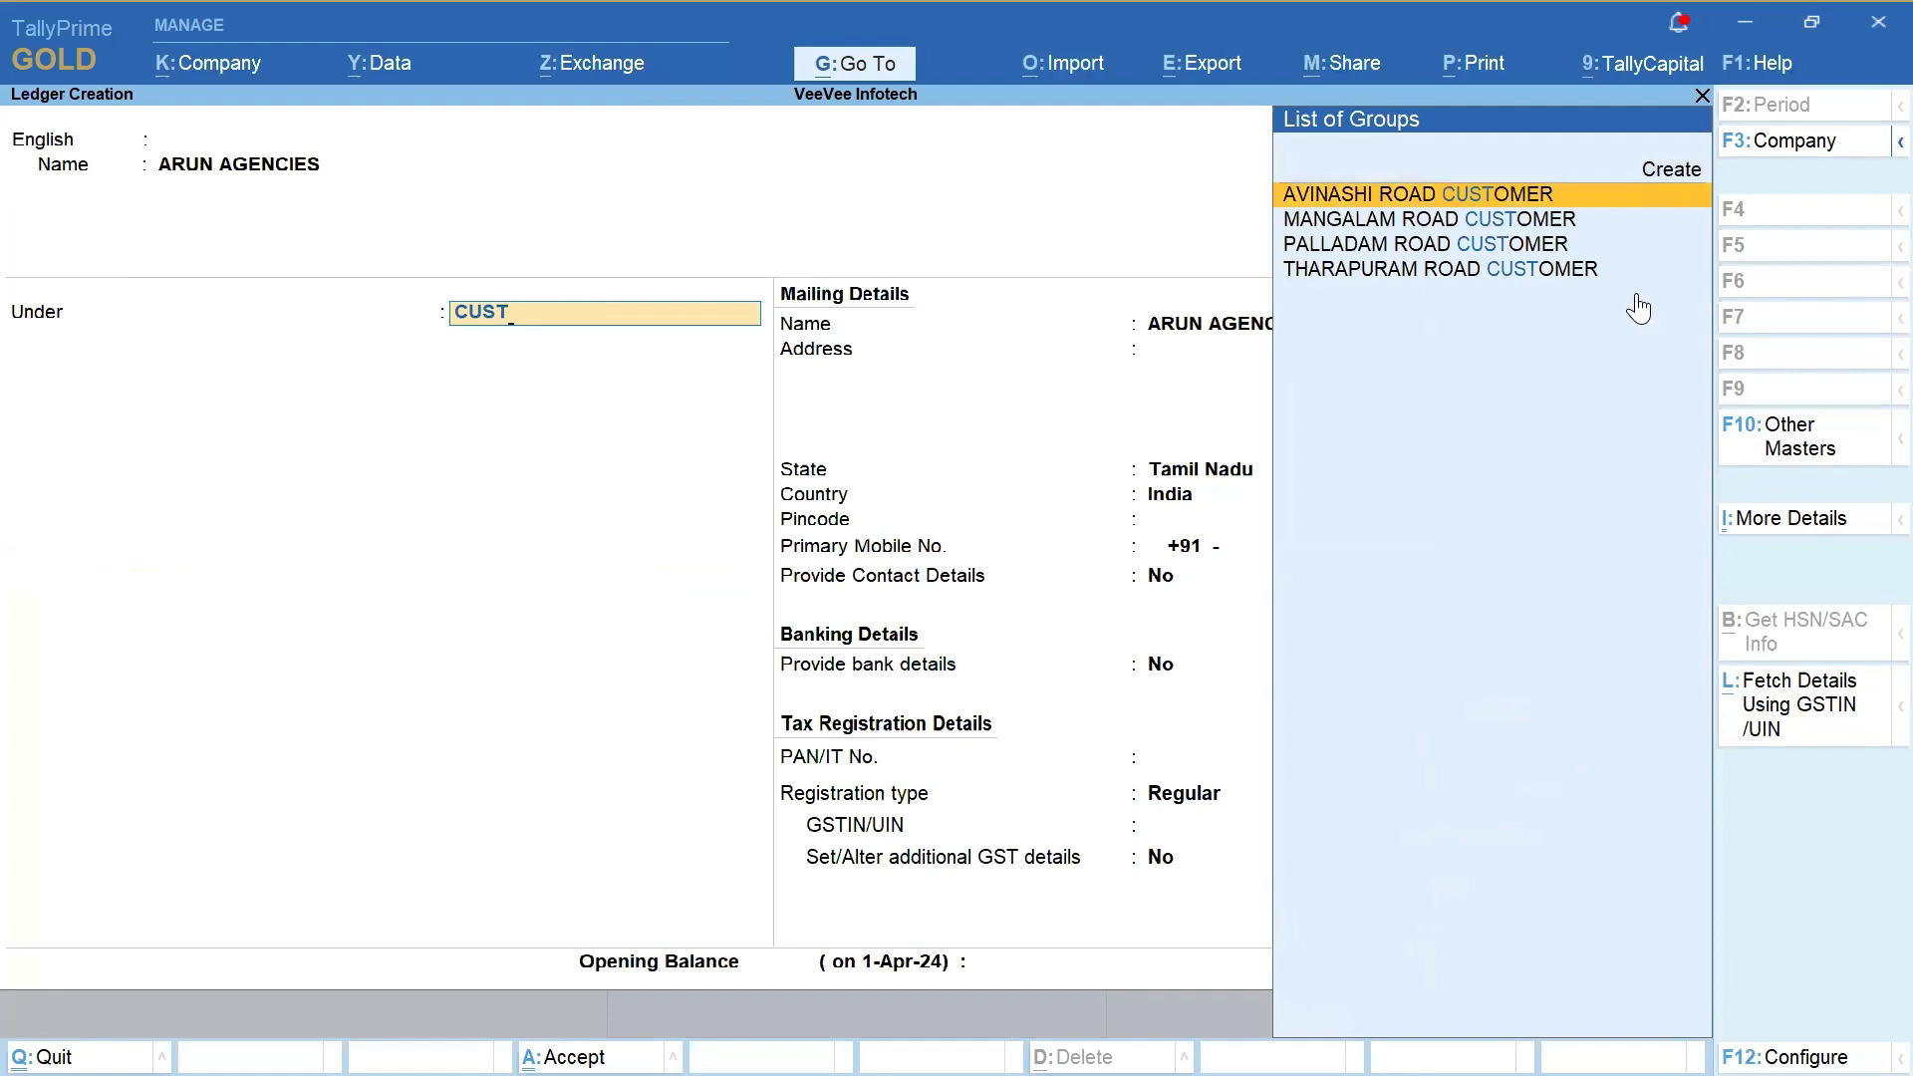
pyautogui.press('Return')
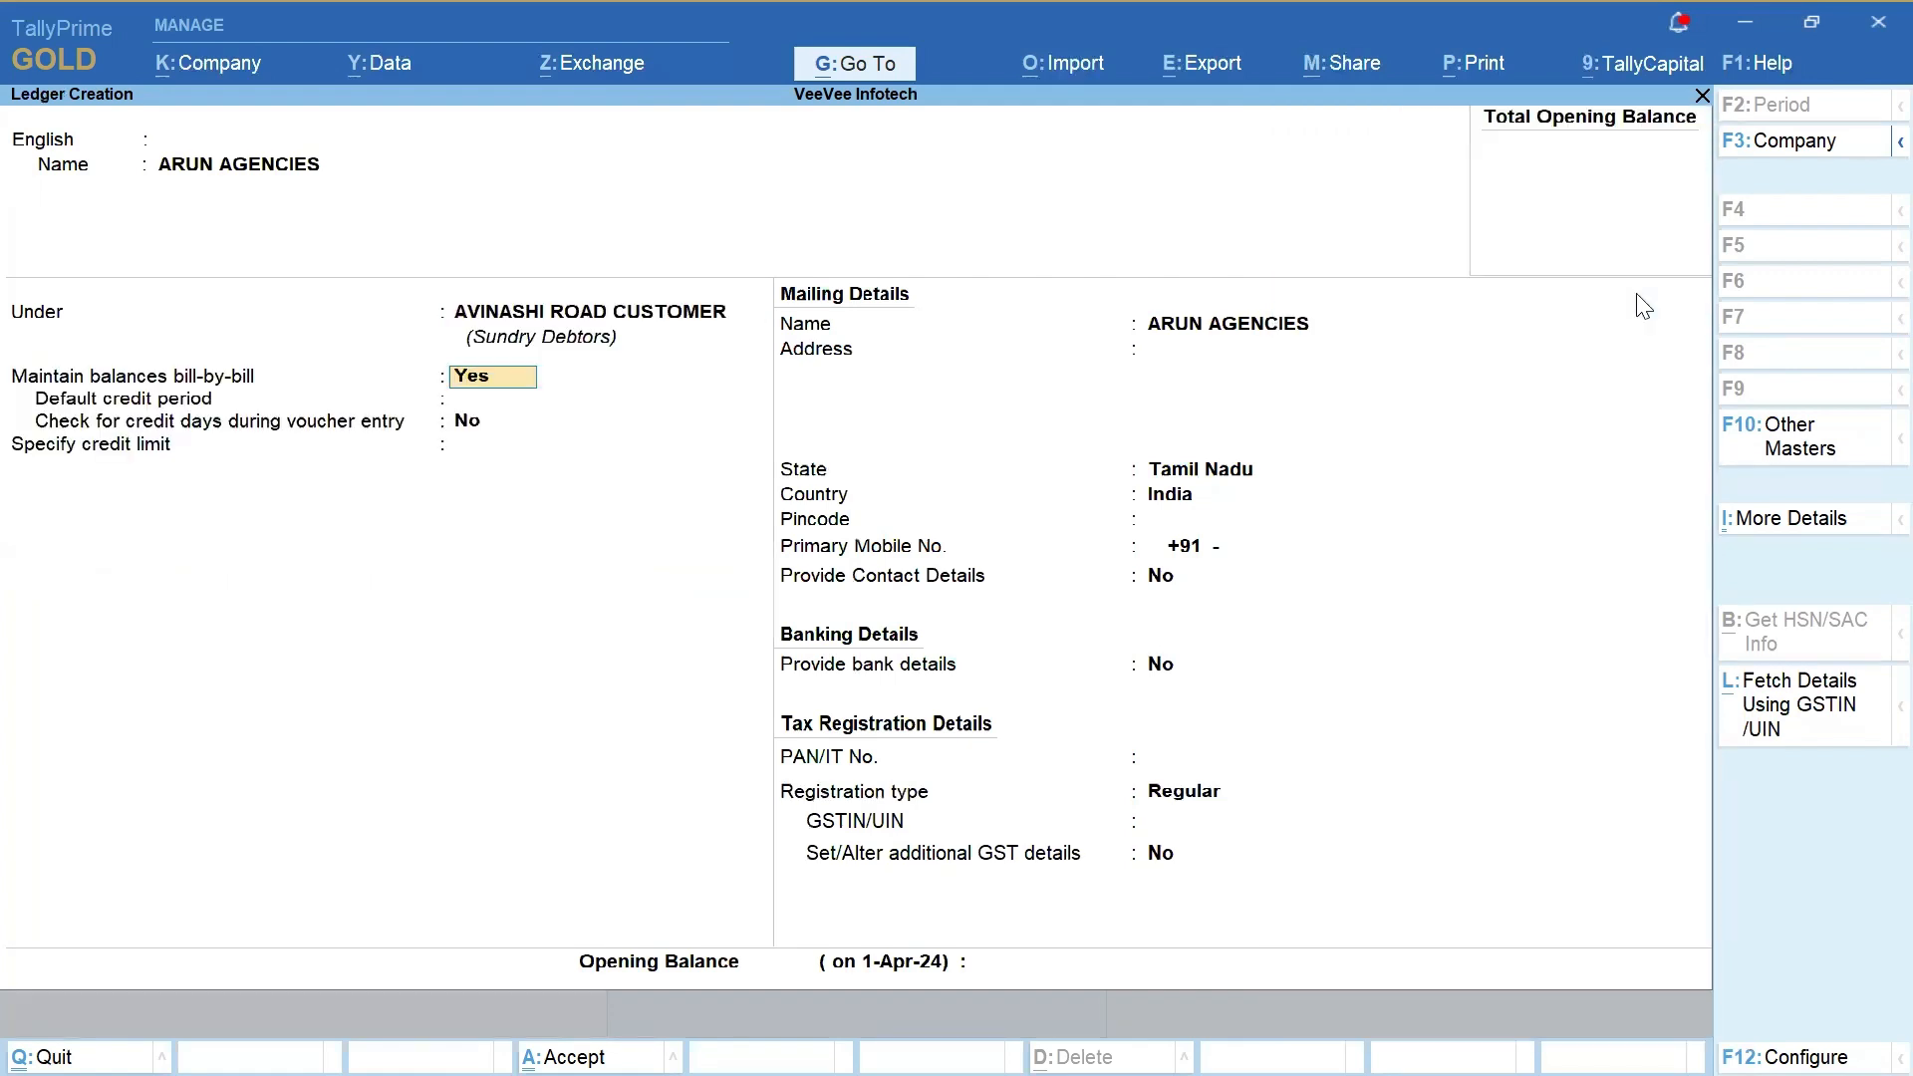
pyautogui.press('Return')
pyautogui.press('Return')
pyautogui.press('Return')
pyautogui.press('Return')
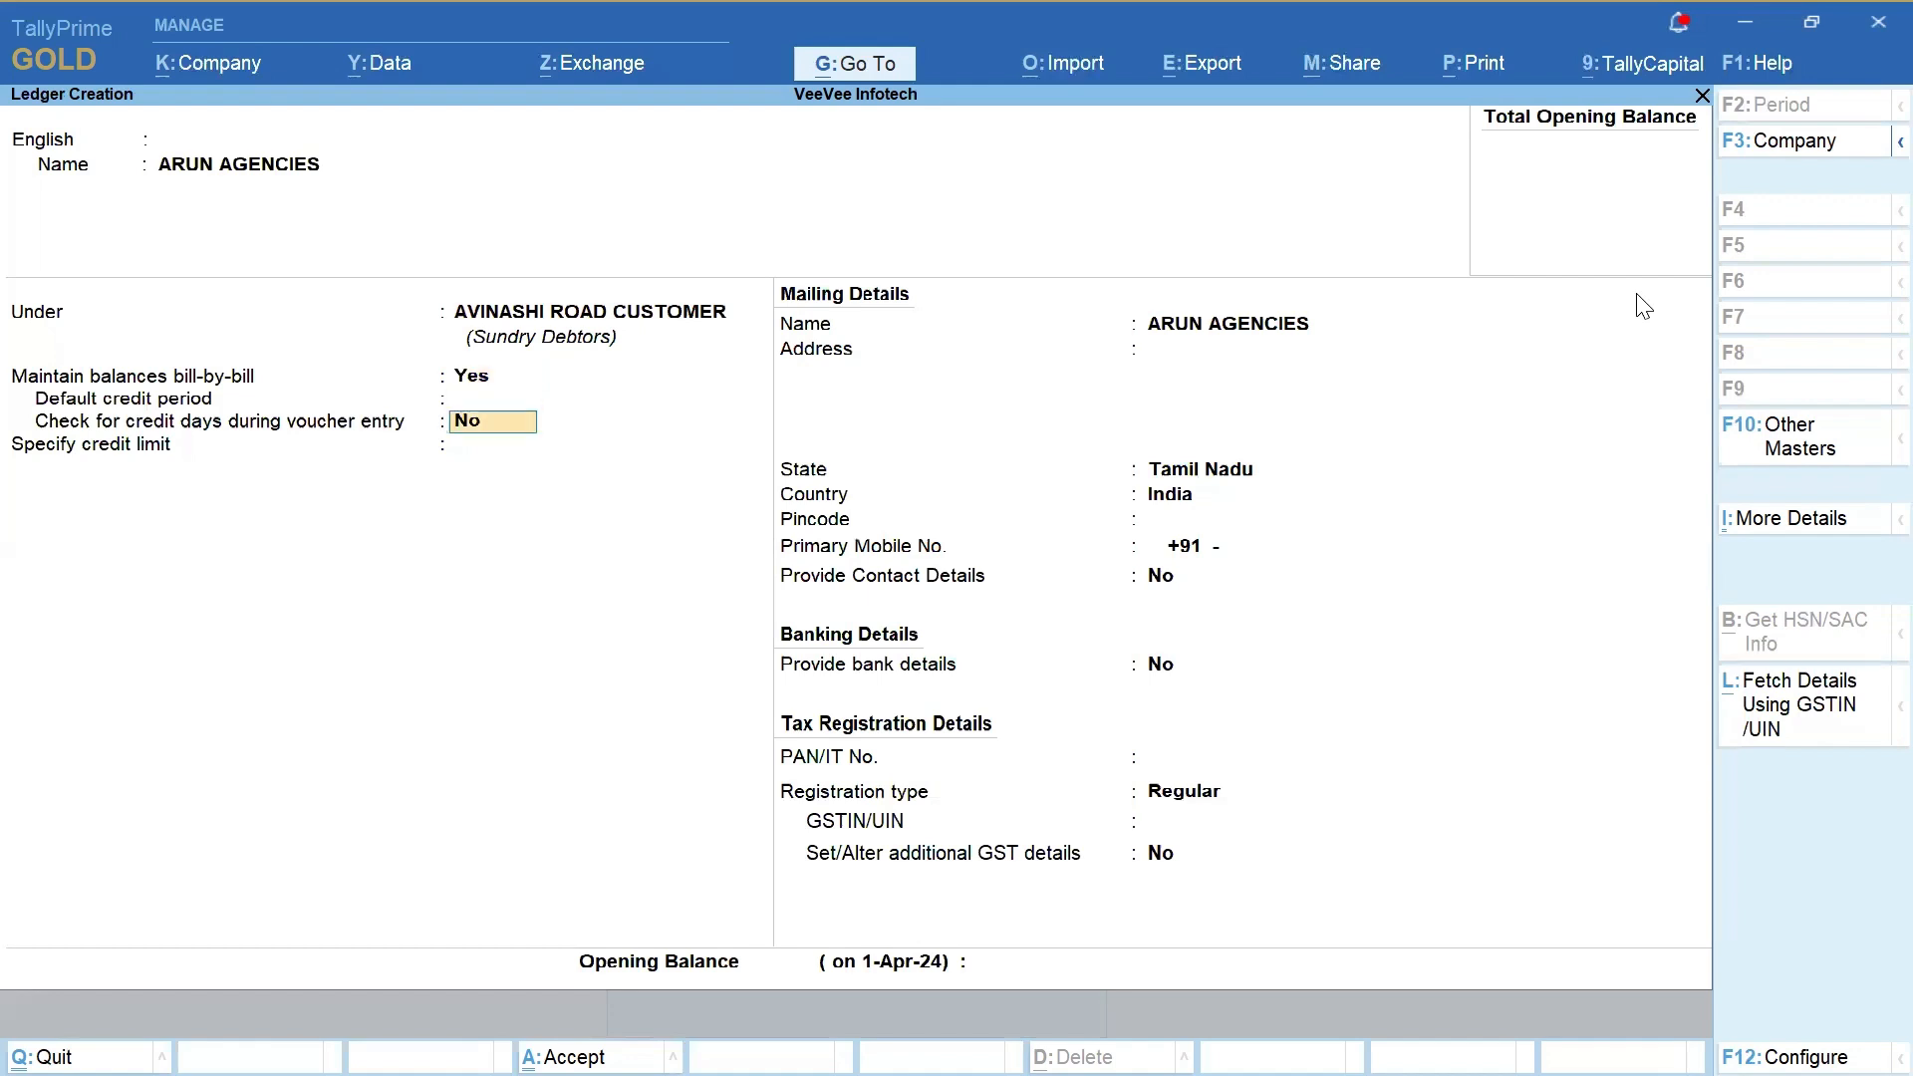
pyautogui.press('ctrl')
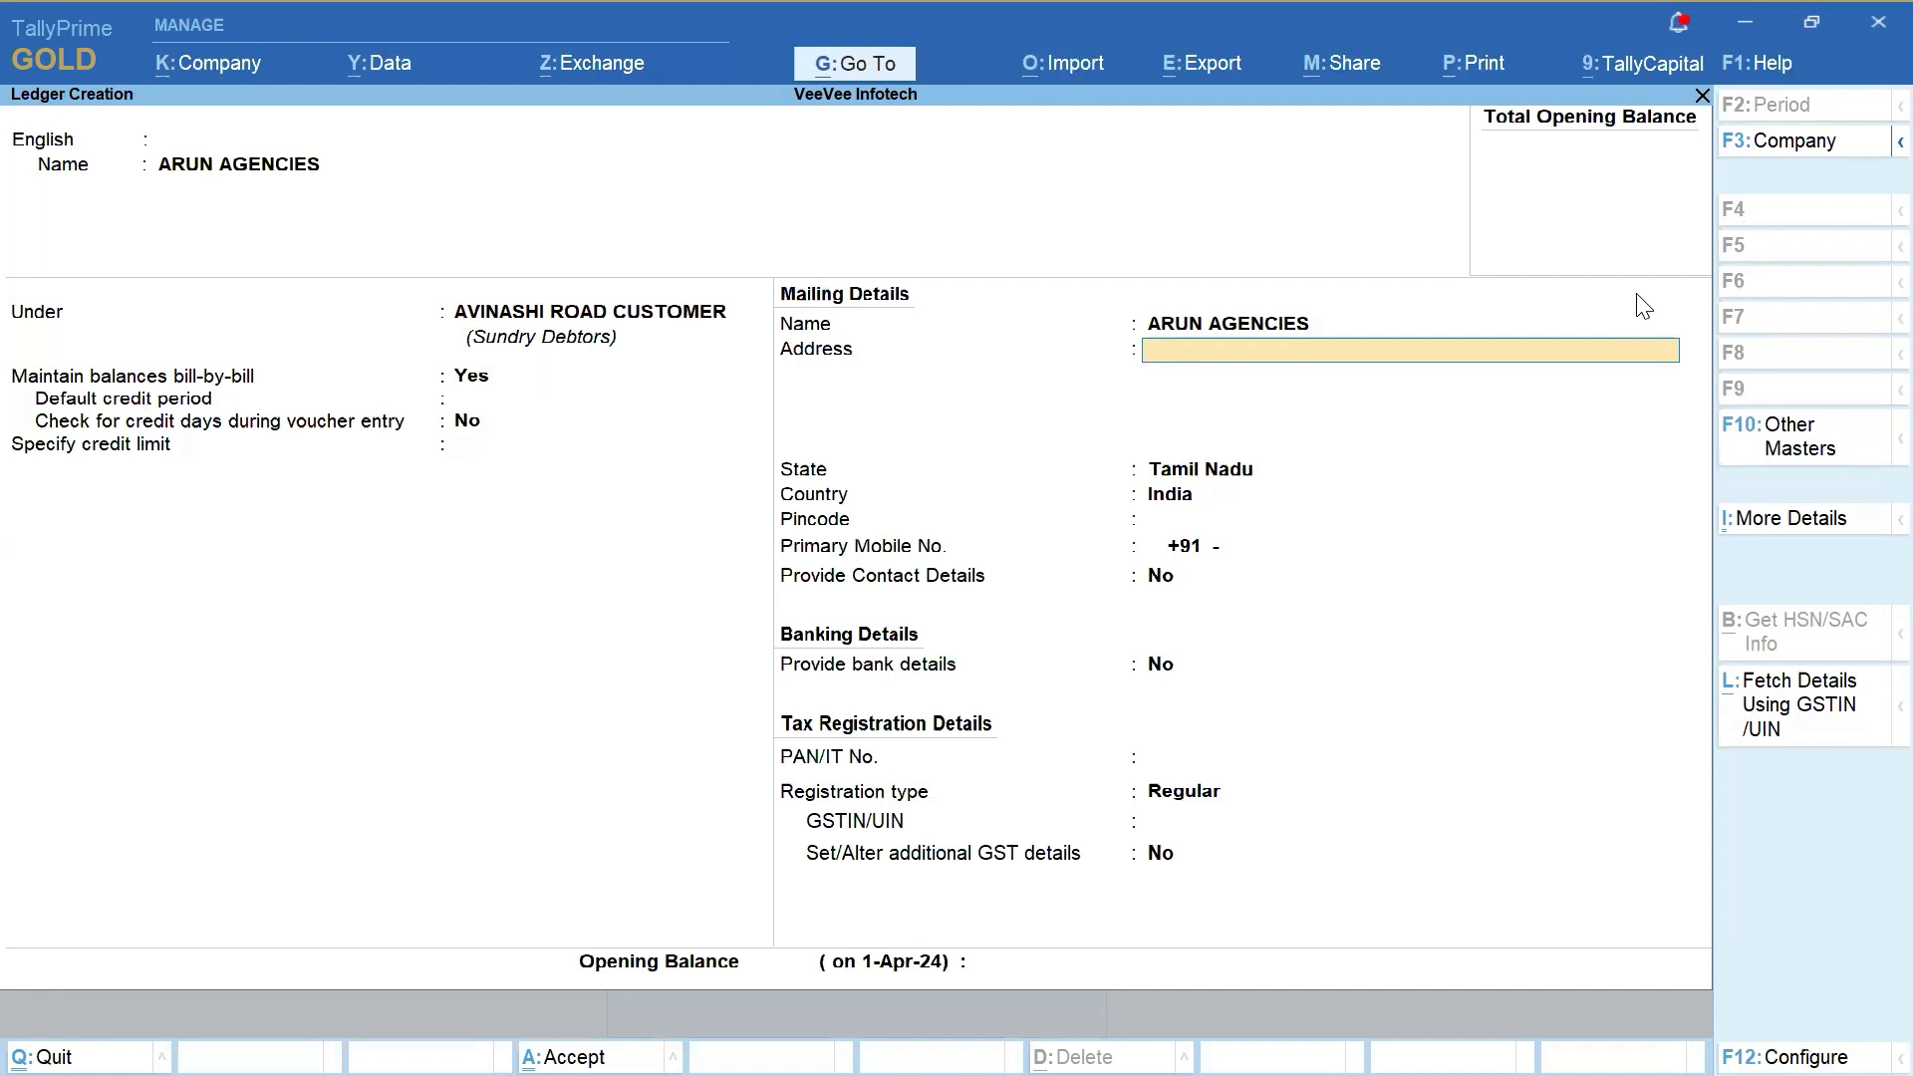
# Enter TIRUPUR as the town in the ARUN AGENCIES mailing details and save the ledger
pyautogui.write('TIRUPUR')
pyautogui.press('Return')
pyautogui.press('Return')
pyautogui.press('Return')
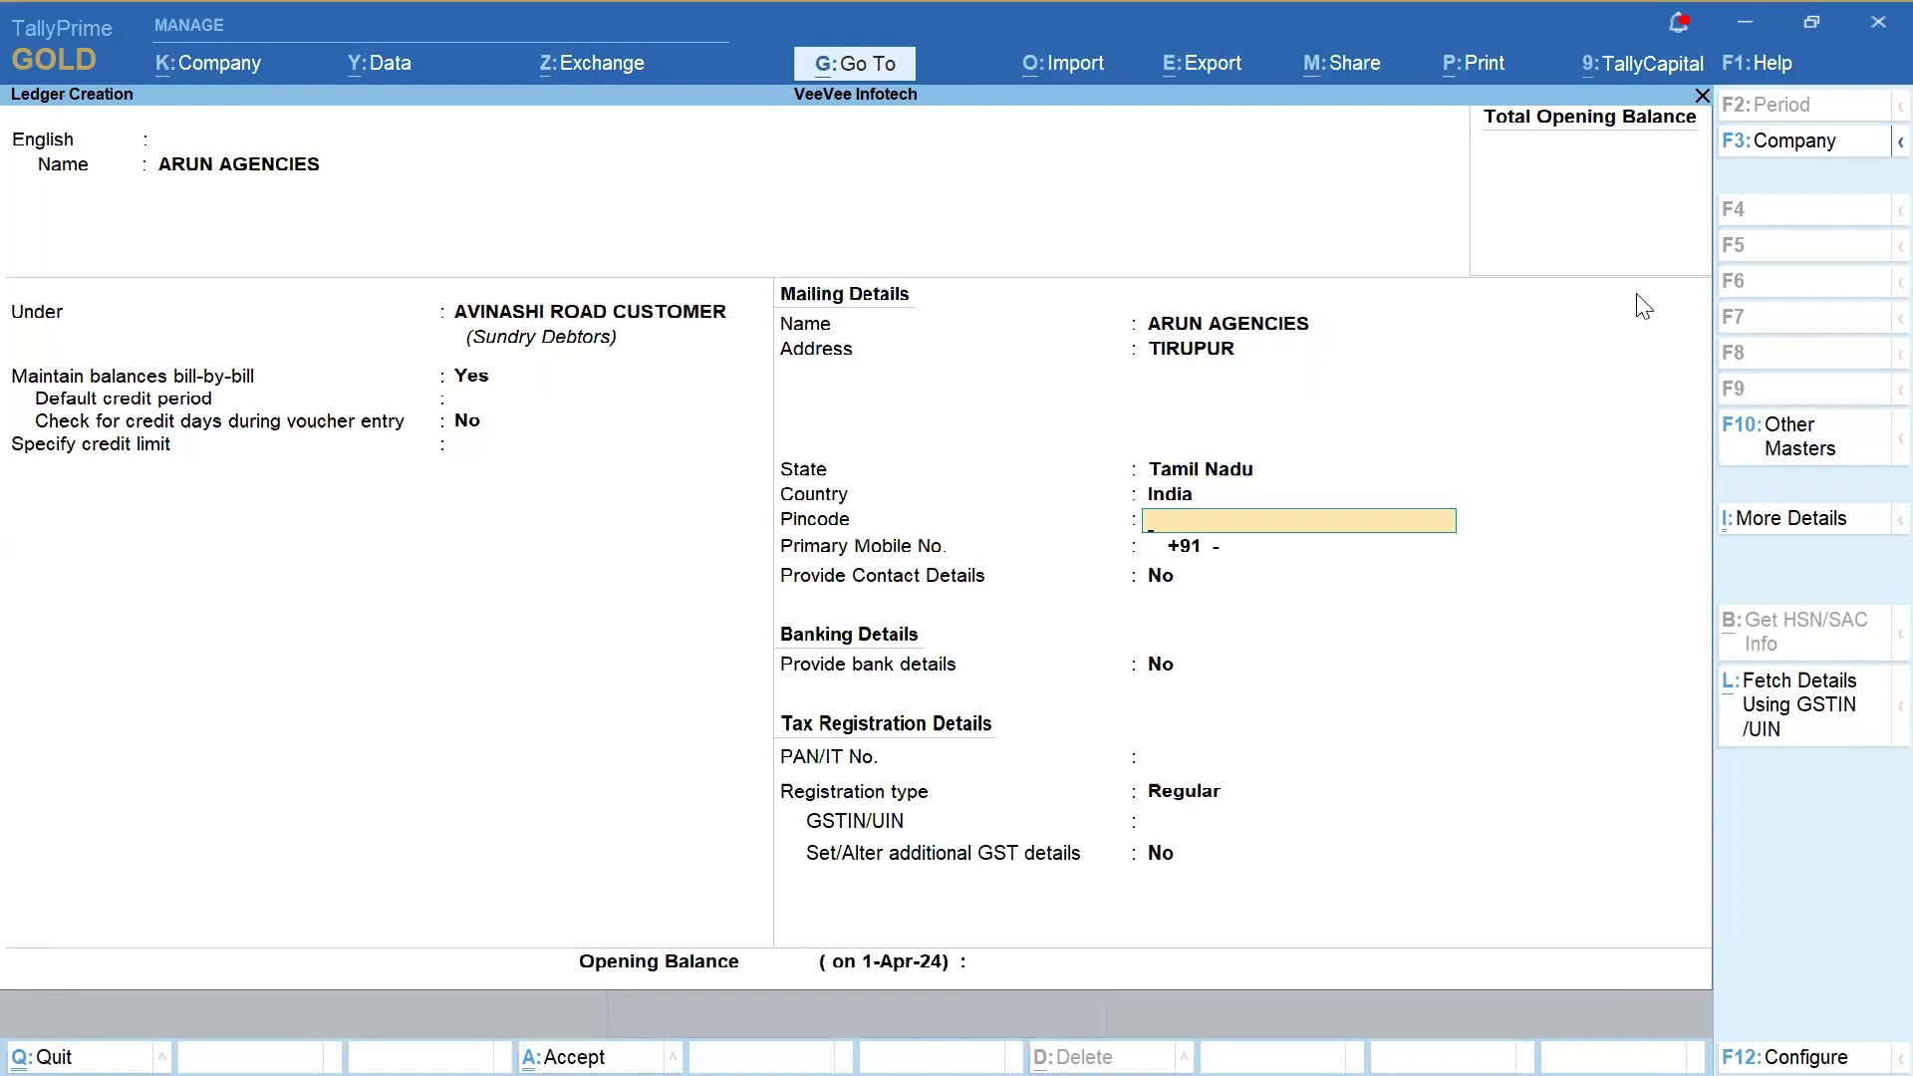
pyautogui.press('Return')
pyautogui.press('Return')
pyautogui.hotkey('ctrl', 'a')
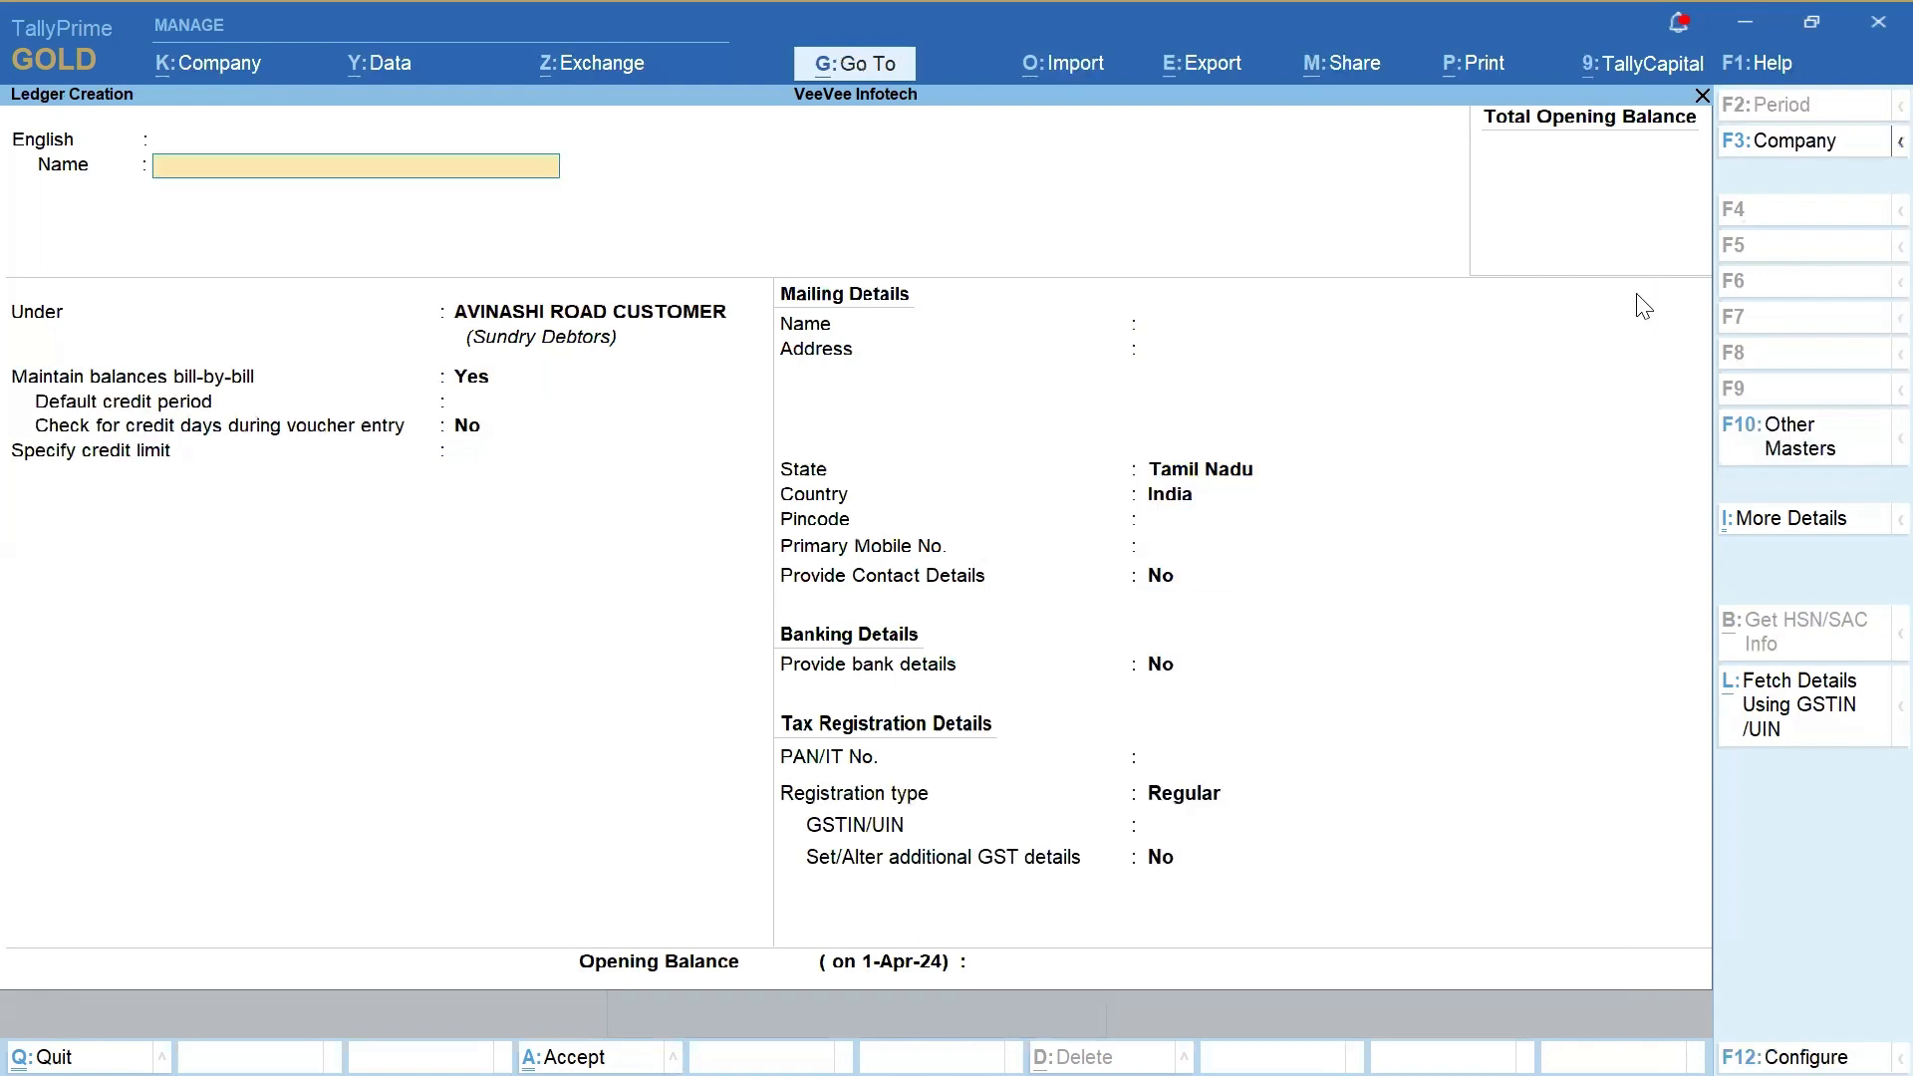
# Start a ledger named GUNA STEELS under the MANGALAM ROAD CUSTOMER group, keeping the default bill-by-bill settings
pyautogui.write('GUNA STEELS')
pyautogui.press('Return')
pyautogui.press('Return')
pyautogui.press('Return')
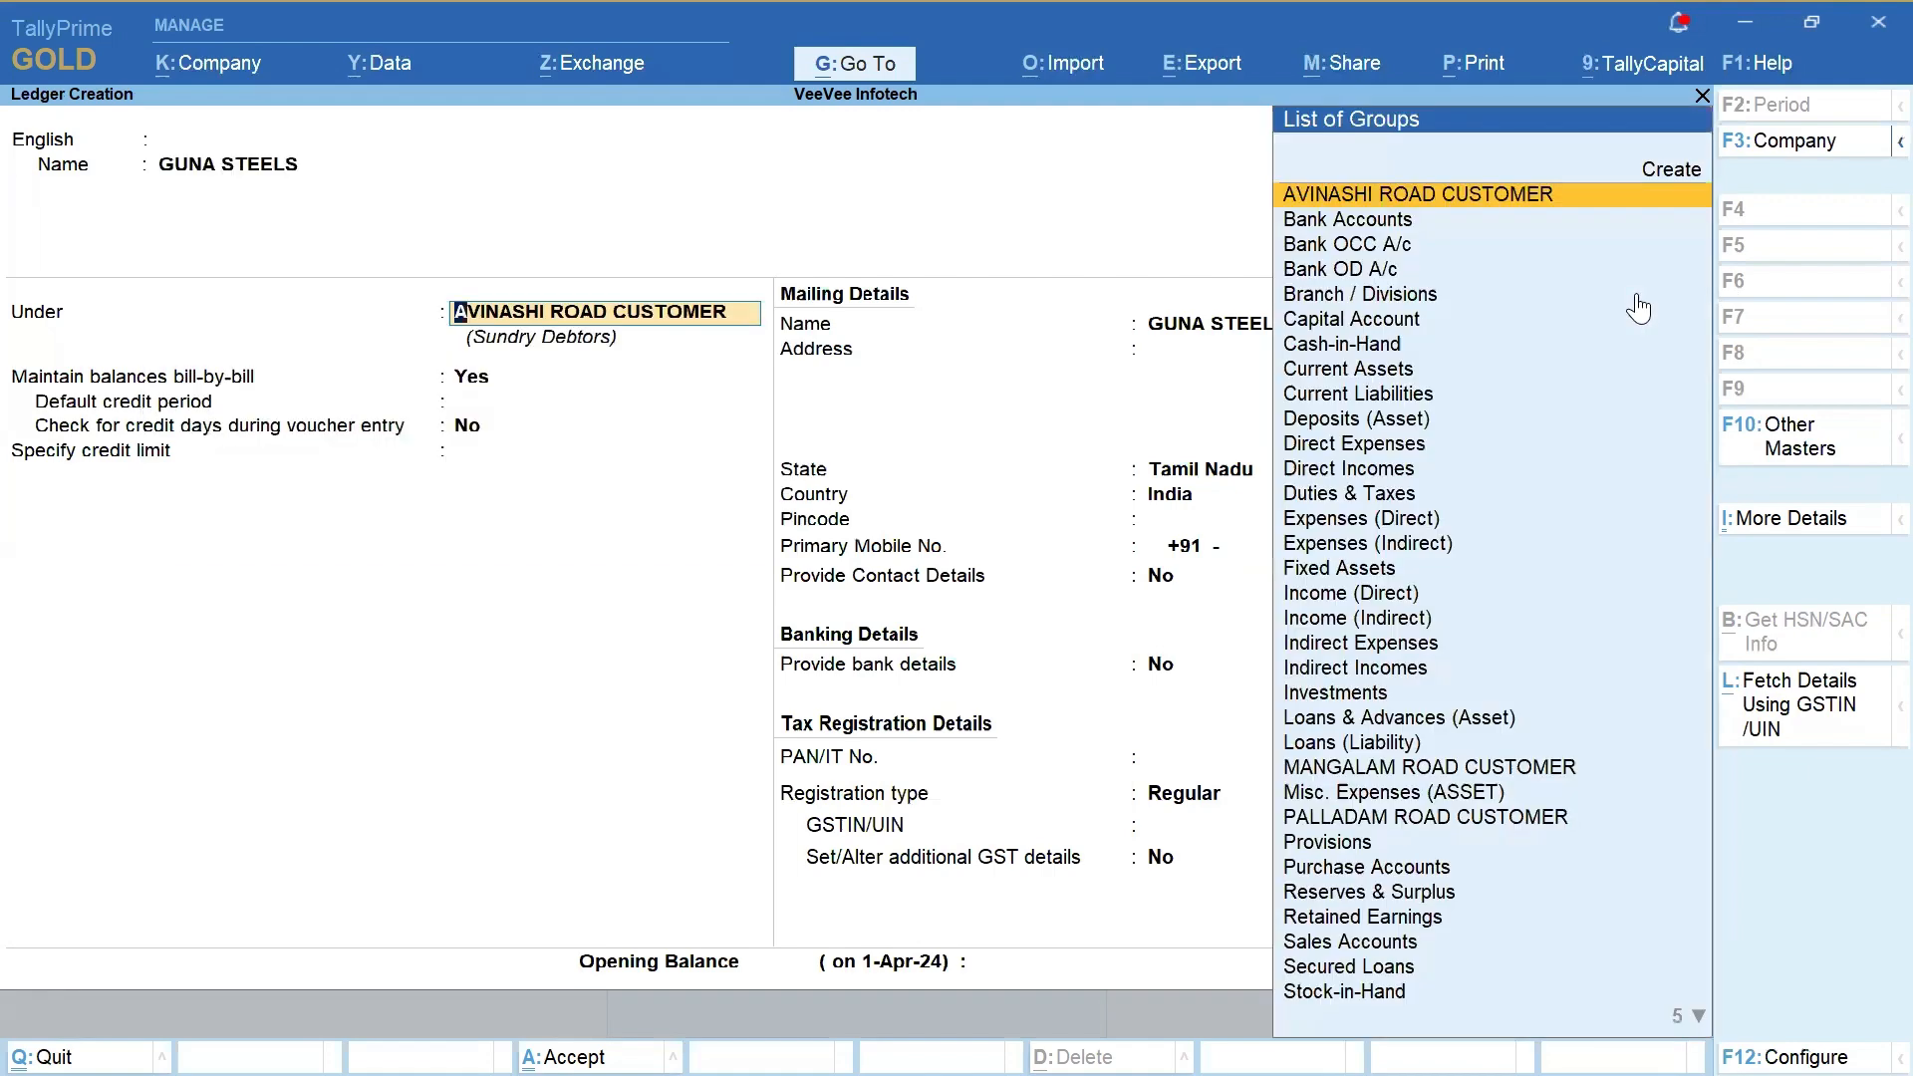
pyautogui.write('CUS')
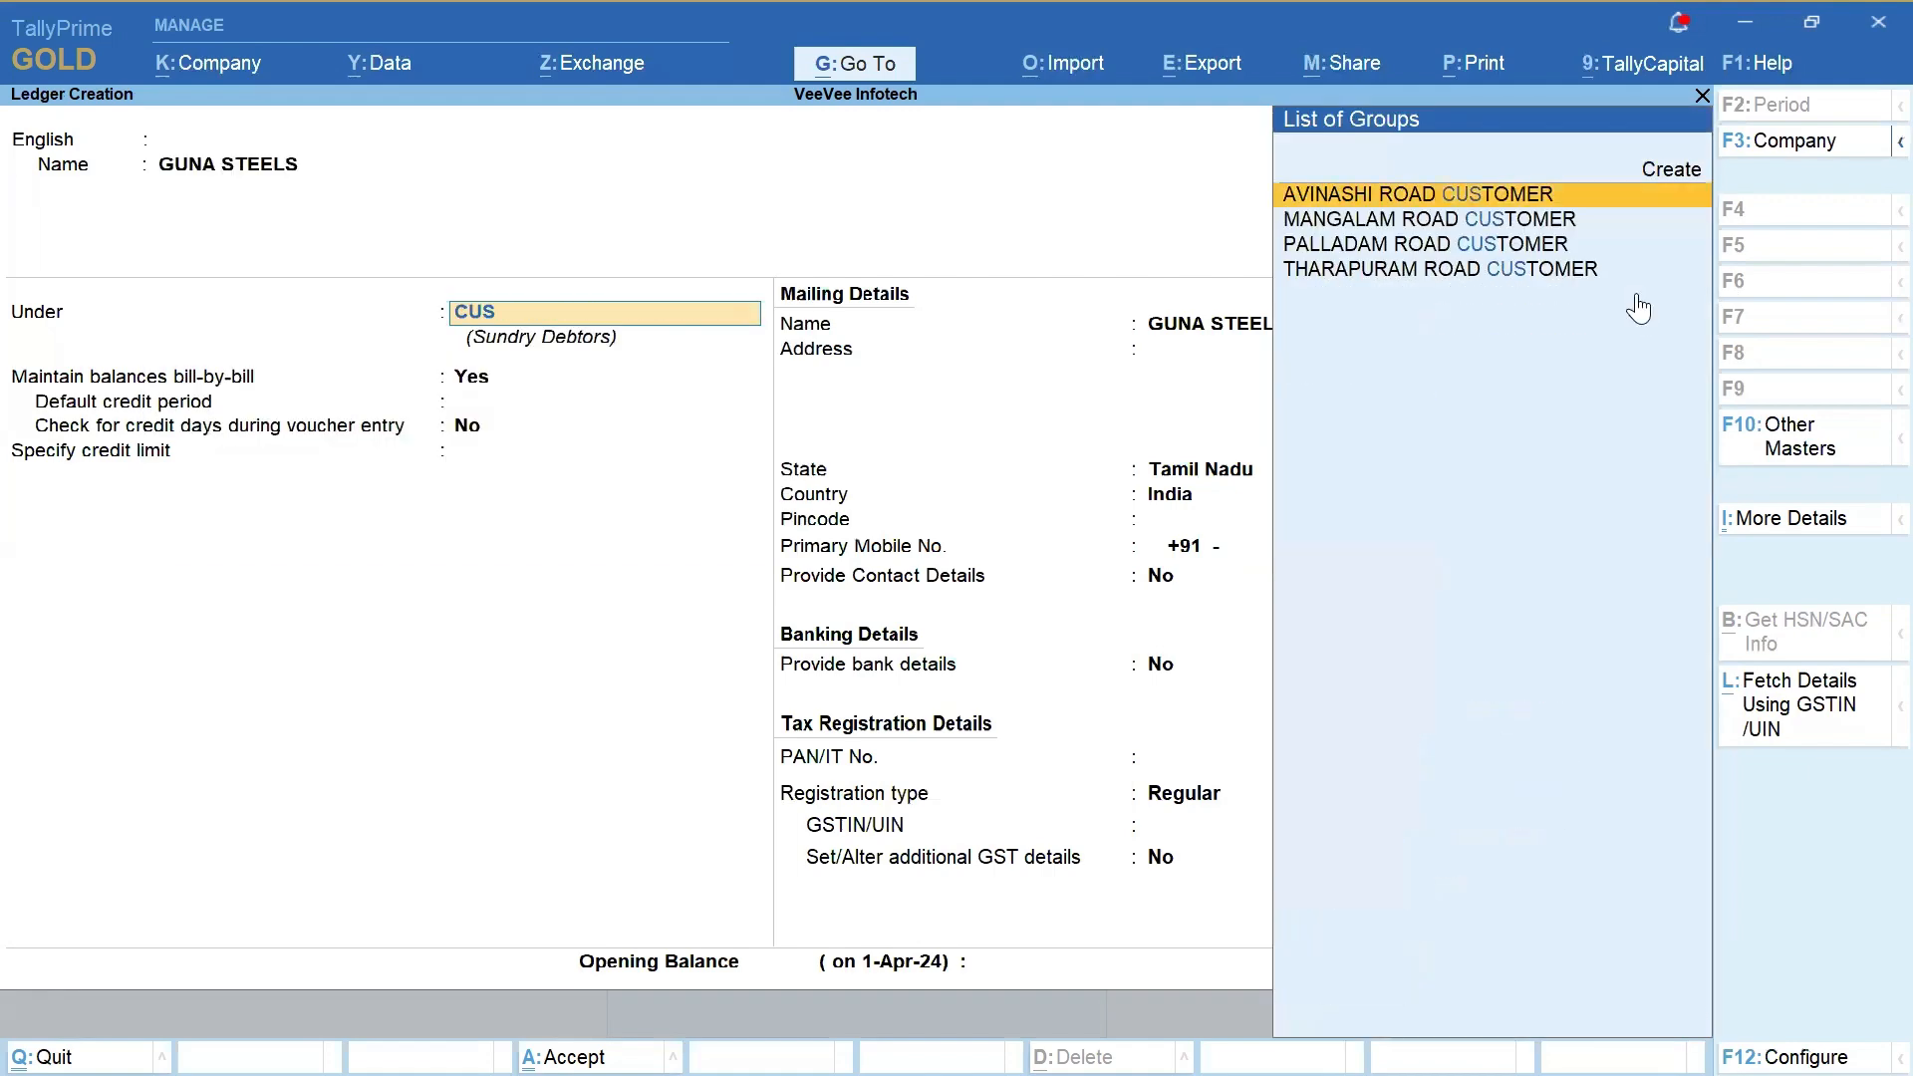
pyautogui.press('Down')
pyautogui.press('Return')
pyautogui.press('Return')
pyautogui.press('Return')
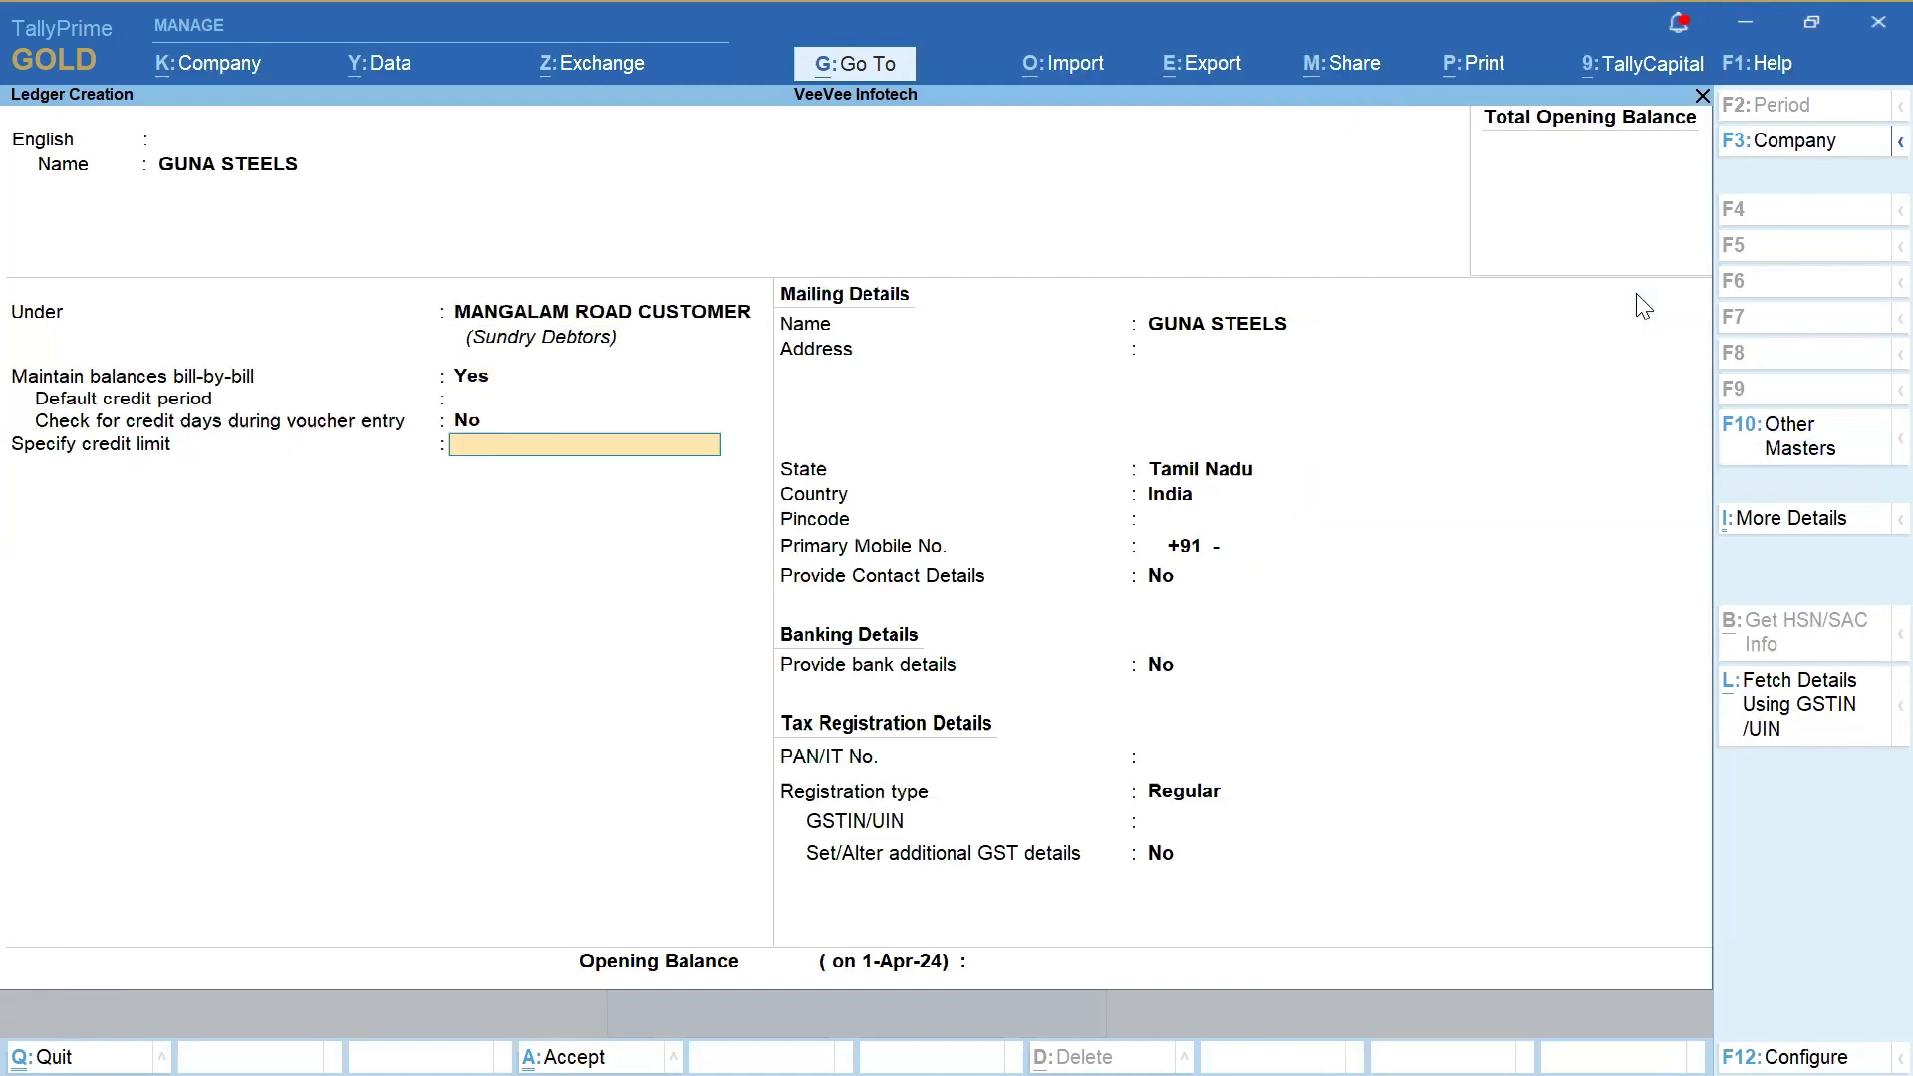
# Enter TIRUPUR as the town in the GUNA STEELS mailing details and save the ledger
pyautogui.press('Return')
pyautogui.press('Return')
pyautogui.write('TI')
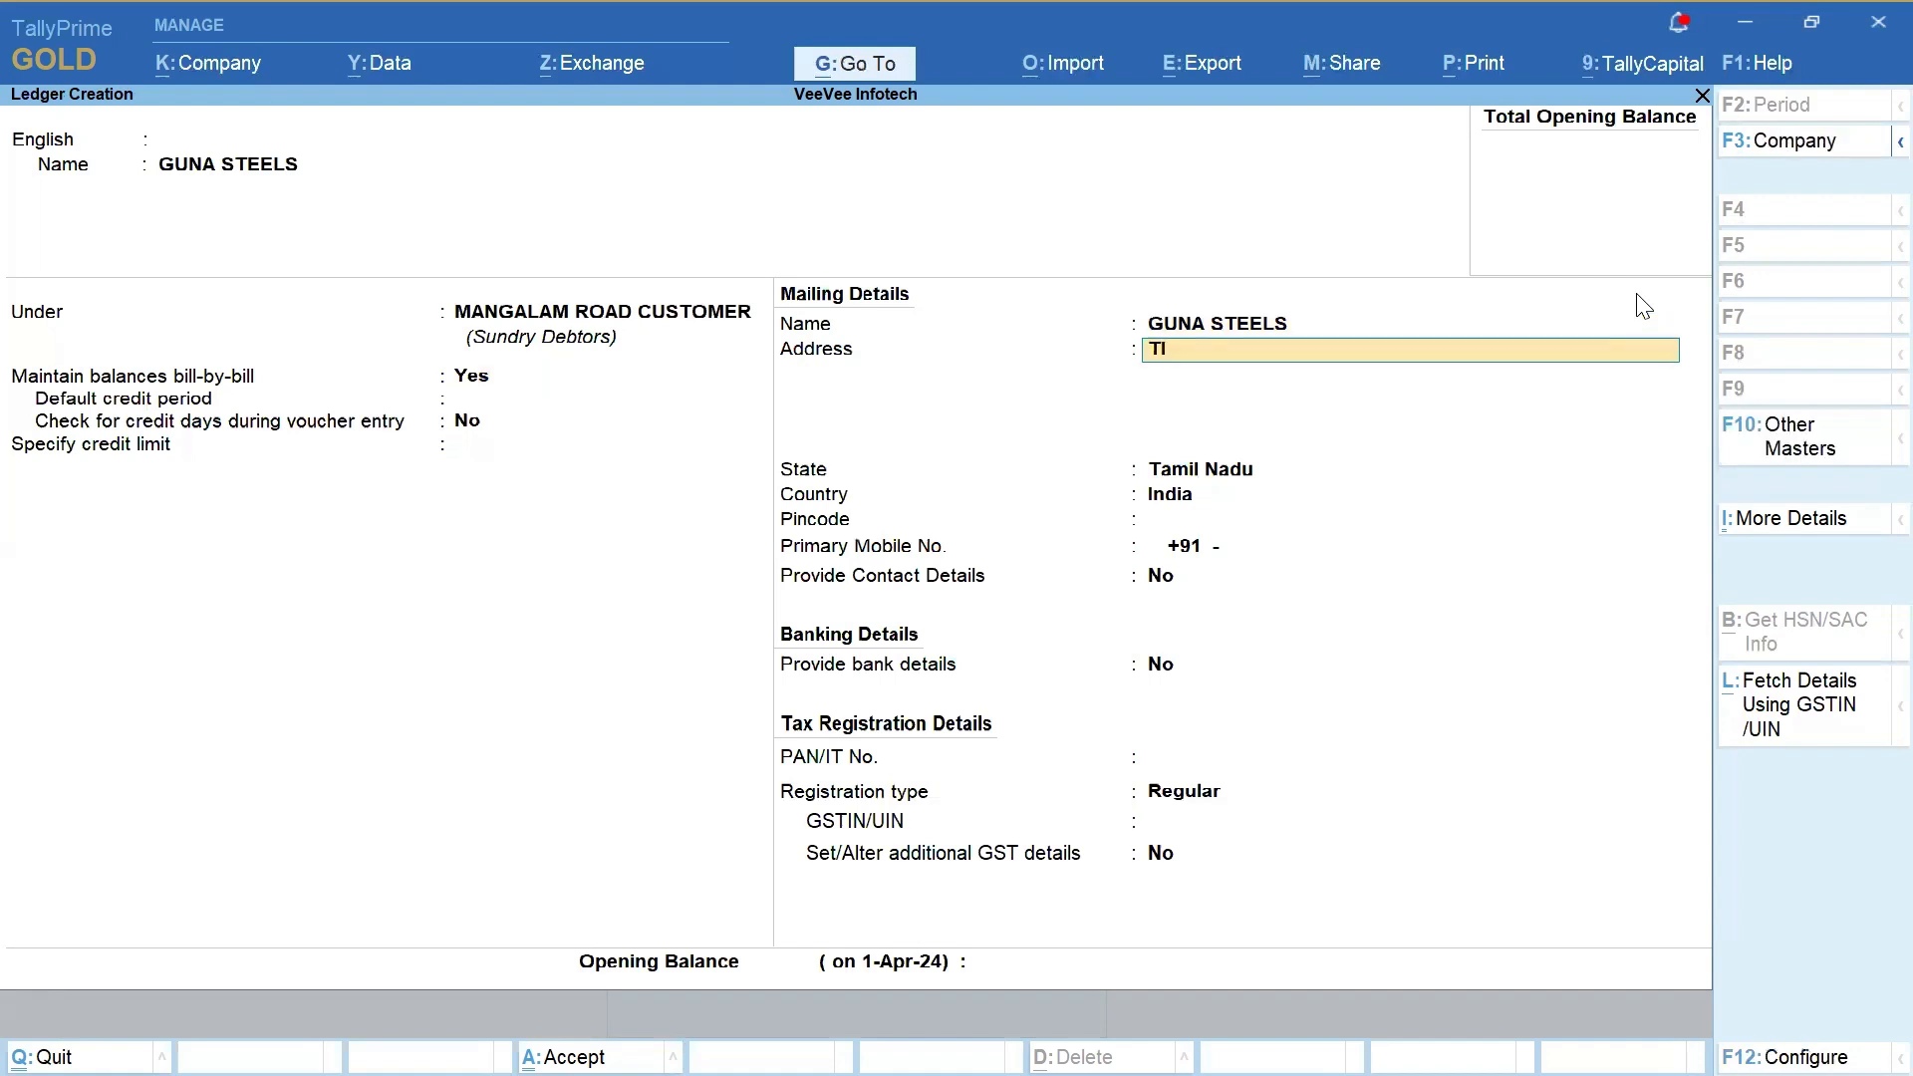
pyautogui.write('RUPUR')
pyautogui.press('Return')
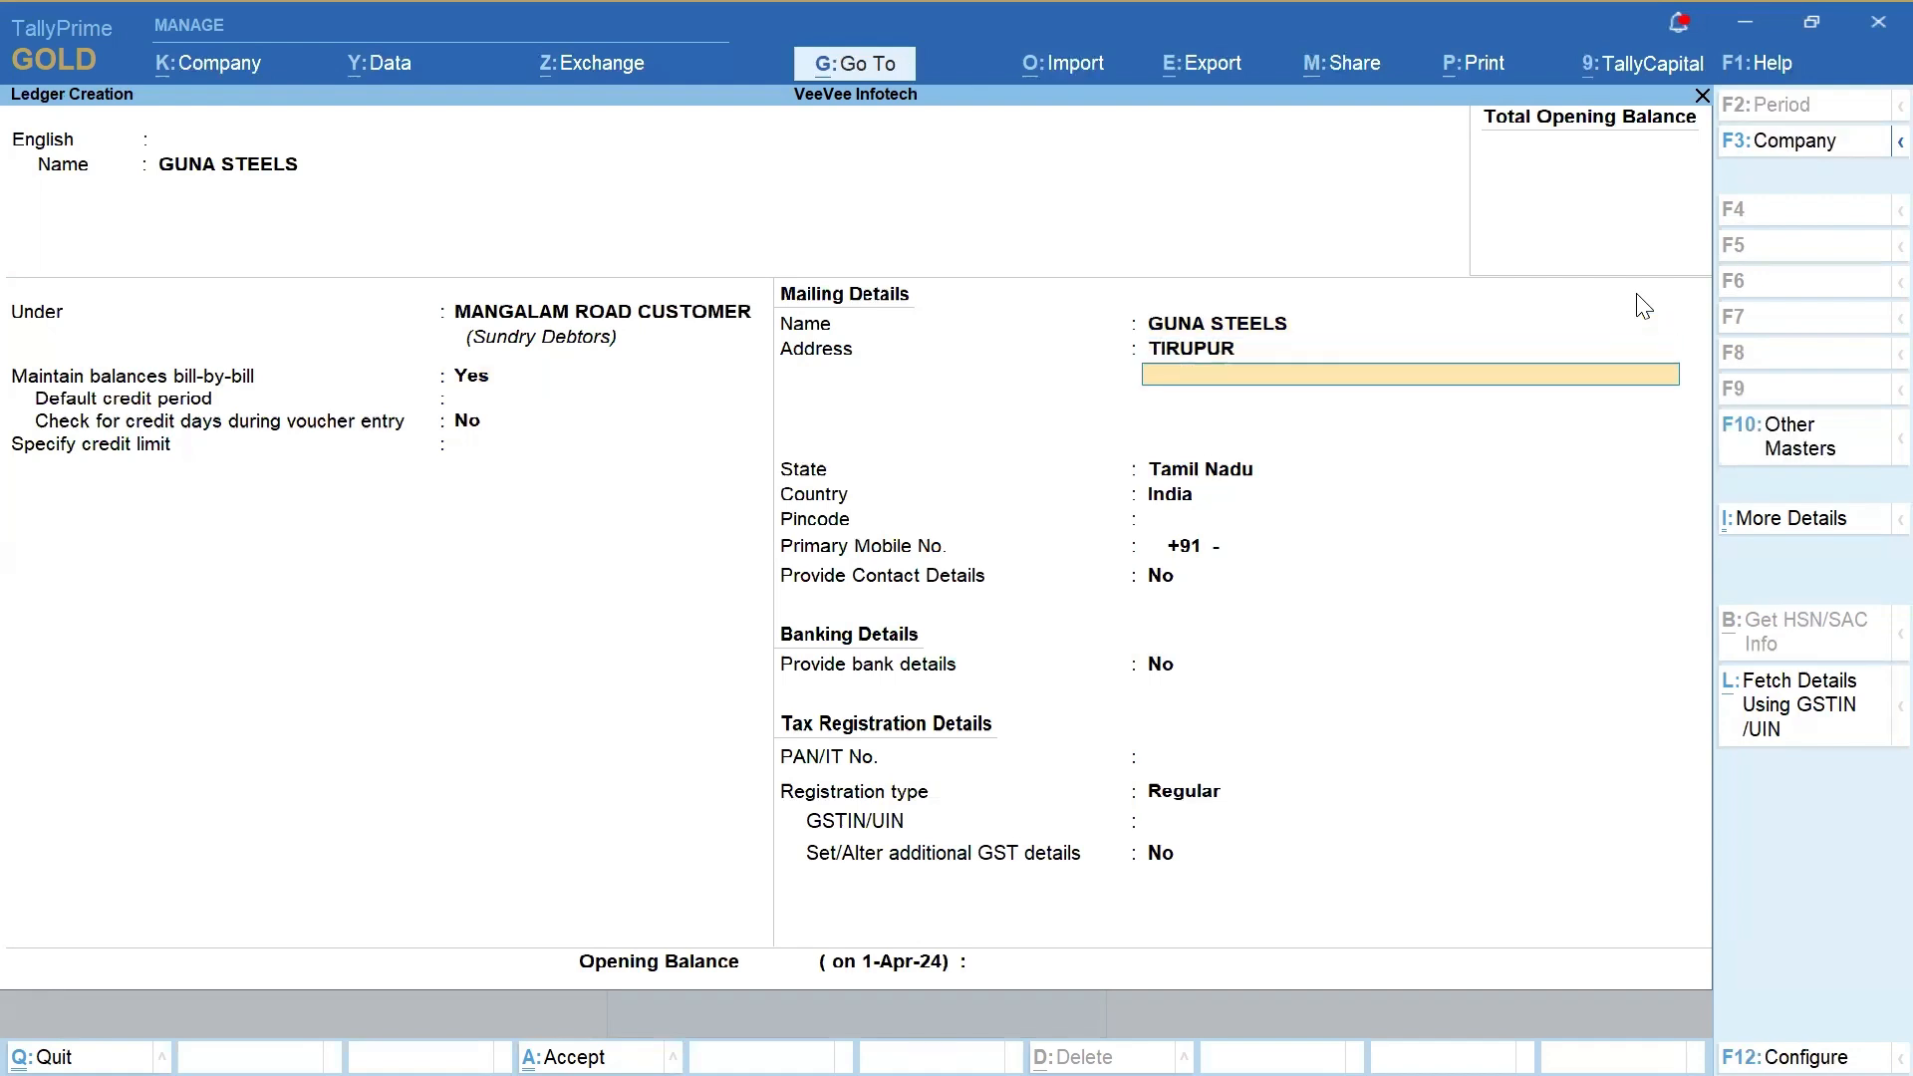
pyautogui.hotkey('ctrl', 'a')
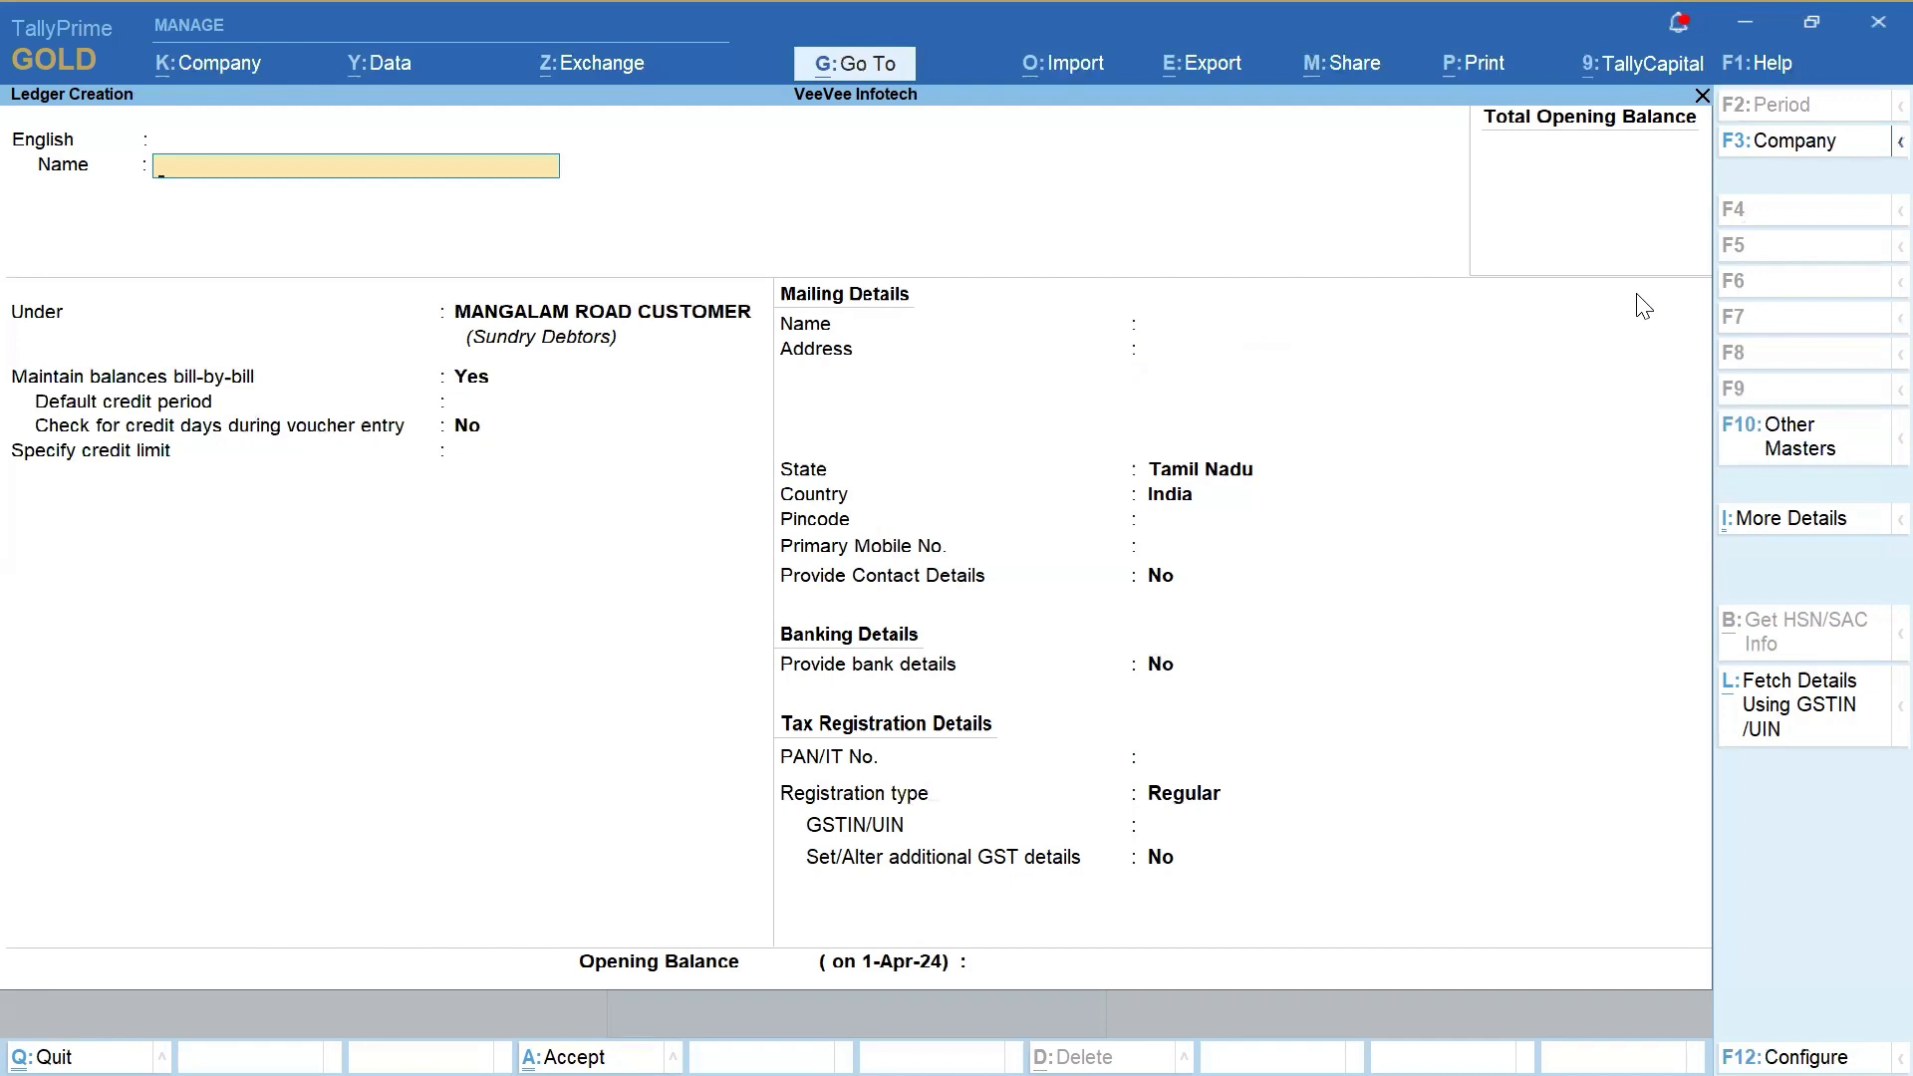
# Start another customer ledger with the name KATHIR & CO
pyautogui.write('KATHIR & CI')
pyautogui.press('BackSpace')
pyautogui.write('O')
pyautogui.press('Return')
pyautogui.press('Return')
# Assign the KATHIR & CO ledger to the PALLADAM ROAD CUSTOMER group, keeping the default bill-by-bill and credit settings
pyautogui.write('CUS')
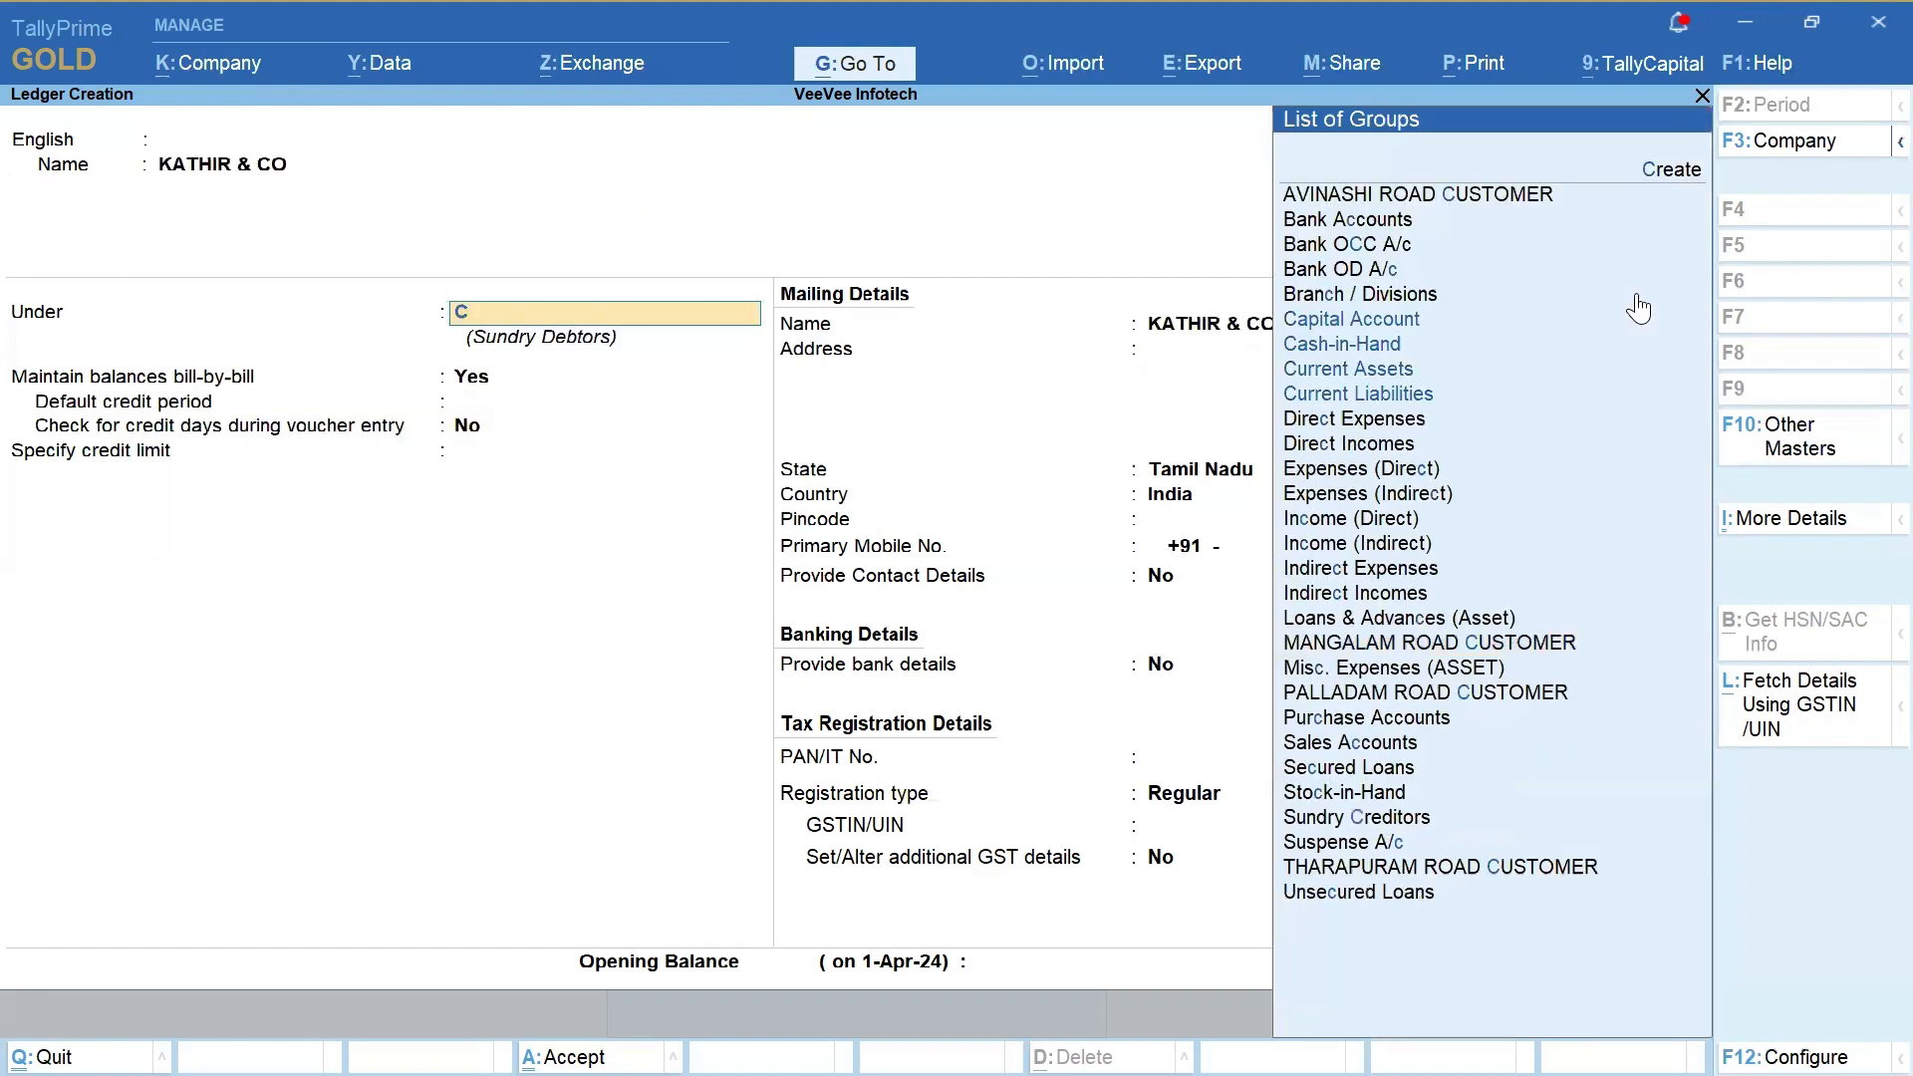
pyautogui.press('Down')
pyautogui.press('Down')
pyautogui.press('Return')
pyautogui.press('Return')
pyautogui.press('Return')
pyautogui.press('Return')
pyautogui.press('Return')
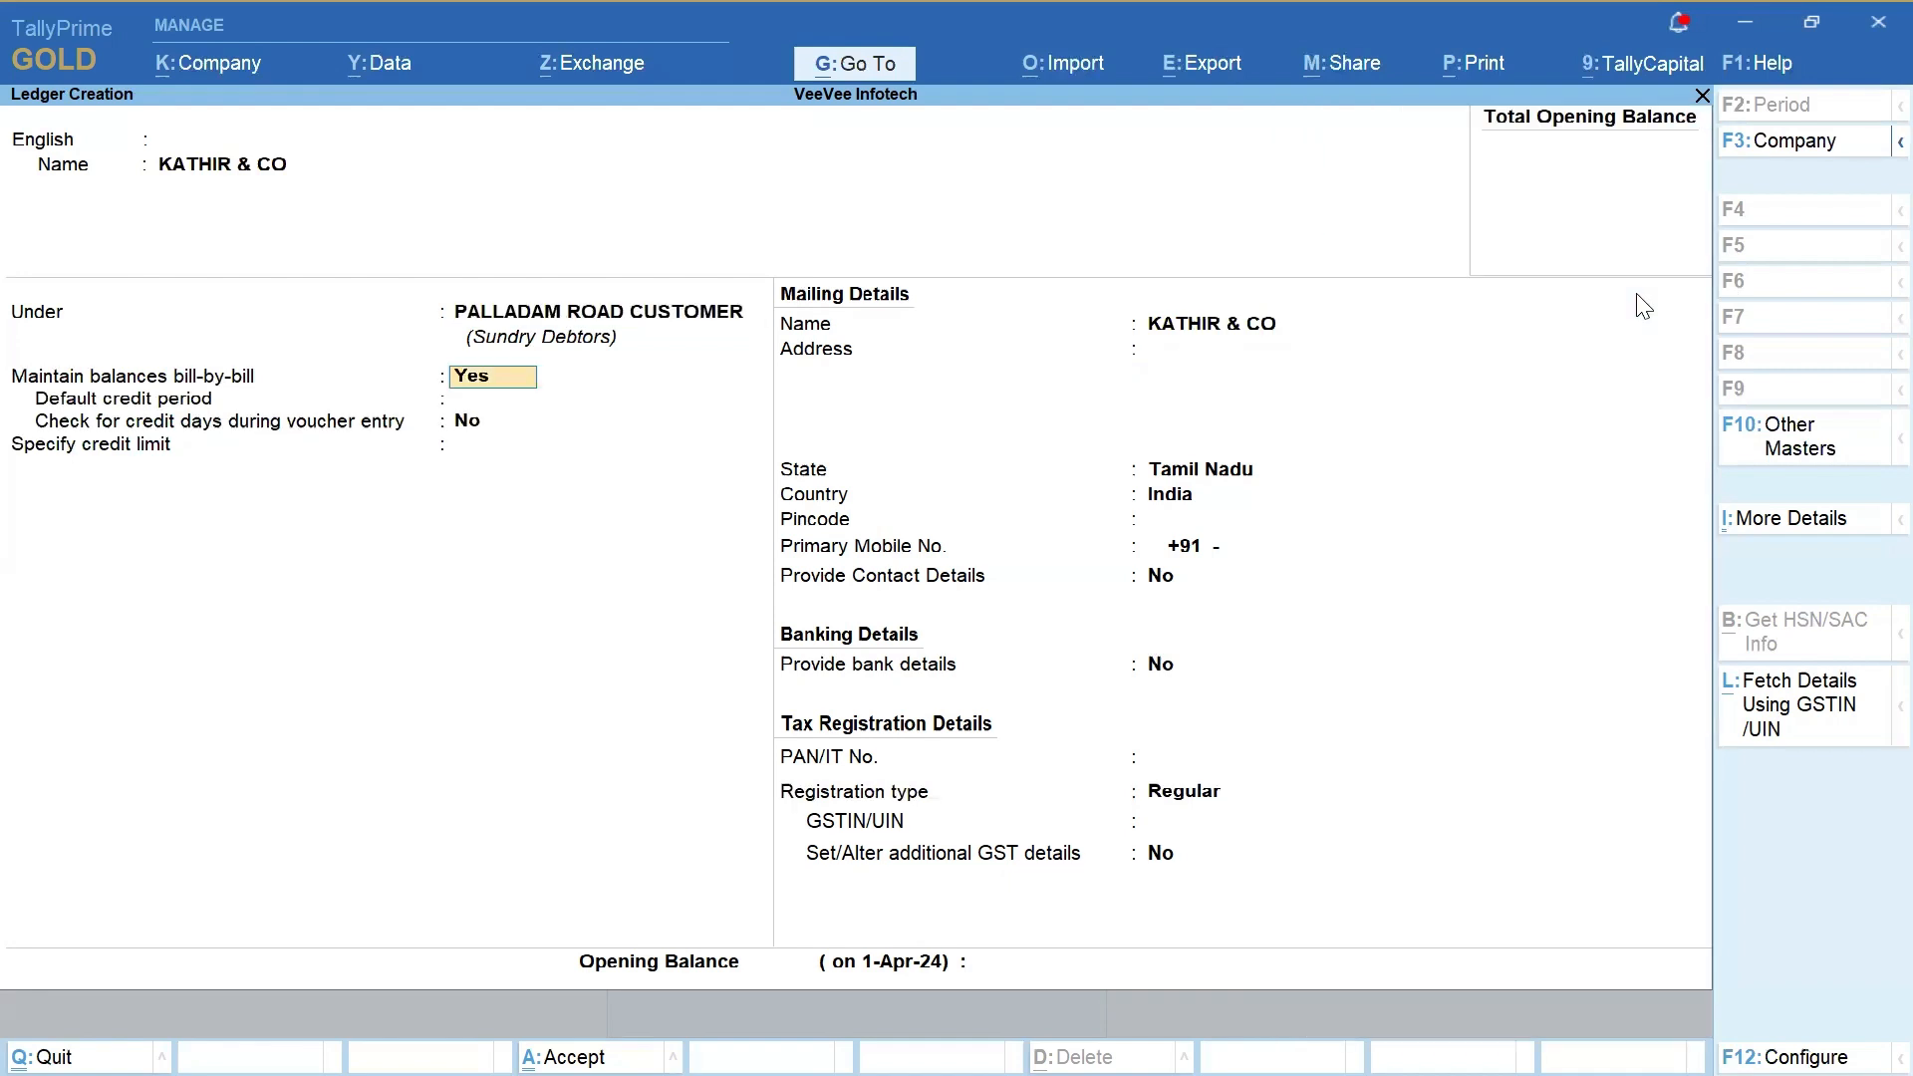
pyautogui.press('Return')
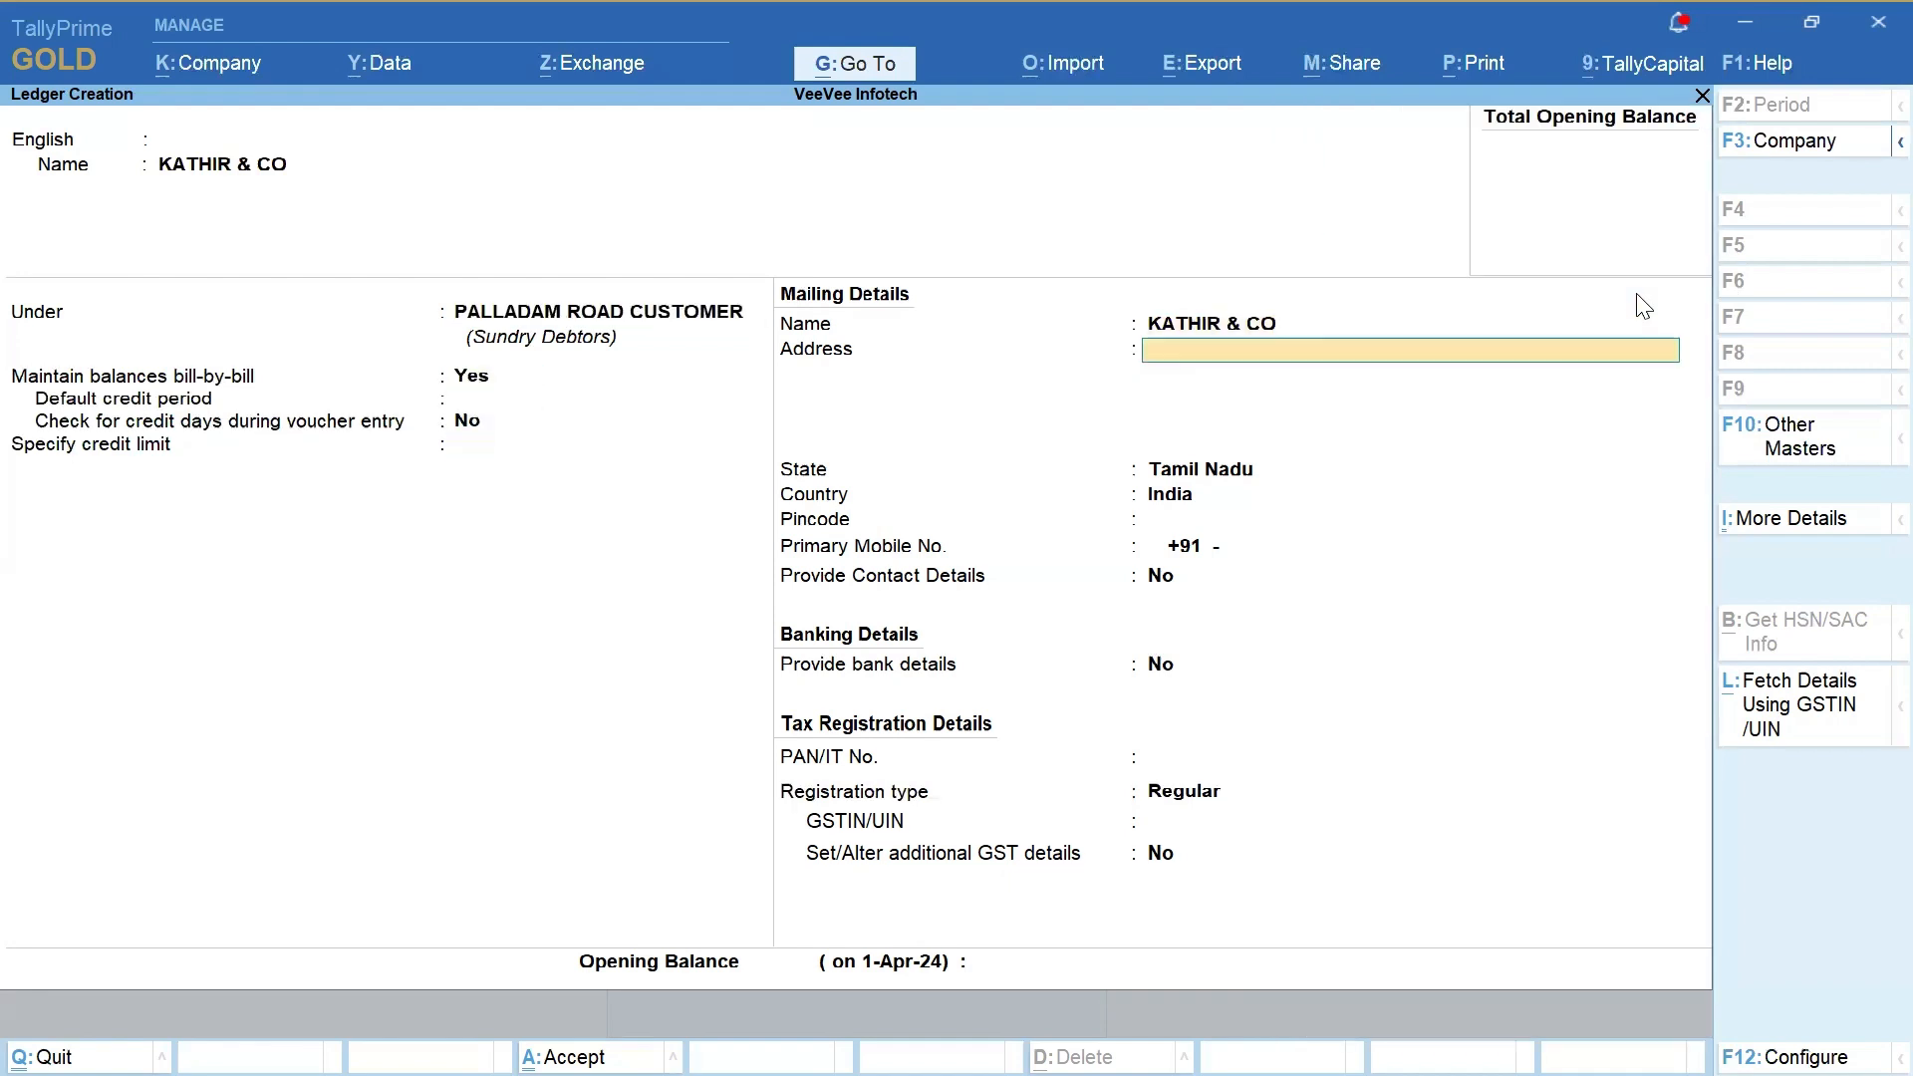
# Enter TIRUPUR as the town in the KATHIR & CO mailing details and save the ledger
pyautogui.write('TIRUPUR')
pyautogui.press('Return')
pyautogui.press('Return')
pyautogui.hotkey('ctrl', 'a')
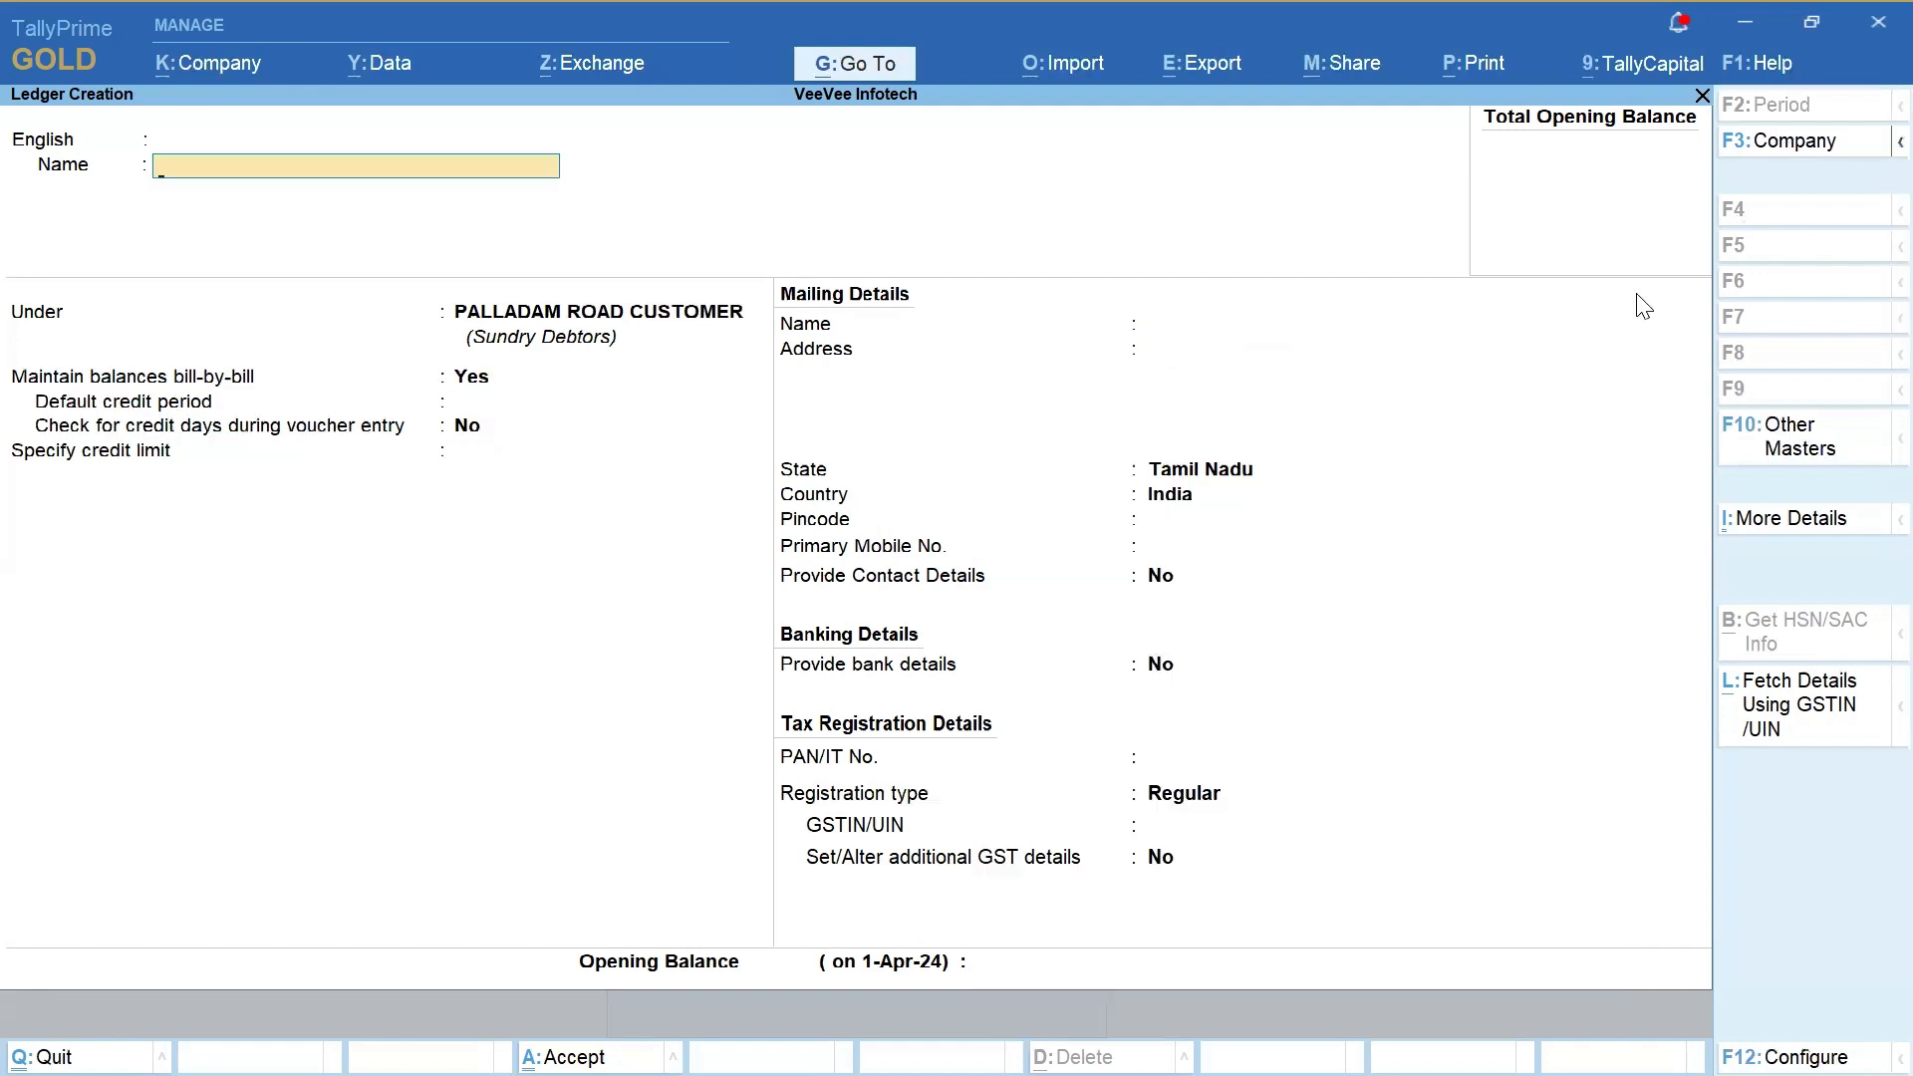
# Start a ledger named SIVA STEELS under the THARAPURAM ROAD CUSTOMER group, keeping the default bill-by-bill and credit settings
pyautogui.write('SIVA STEELS')
pyautogui.press('Return')
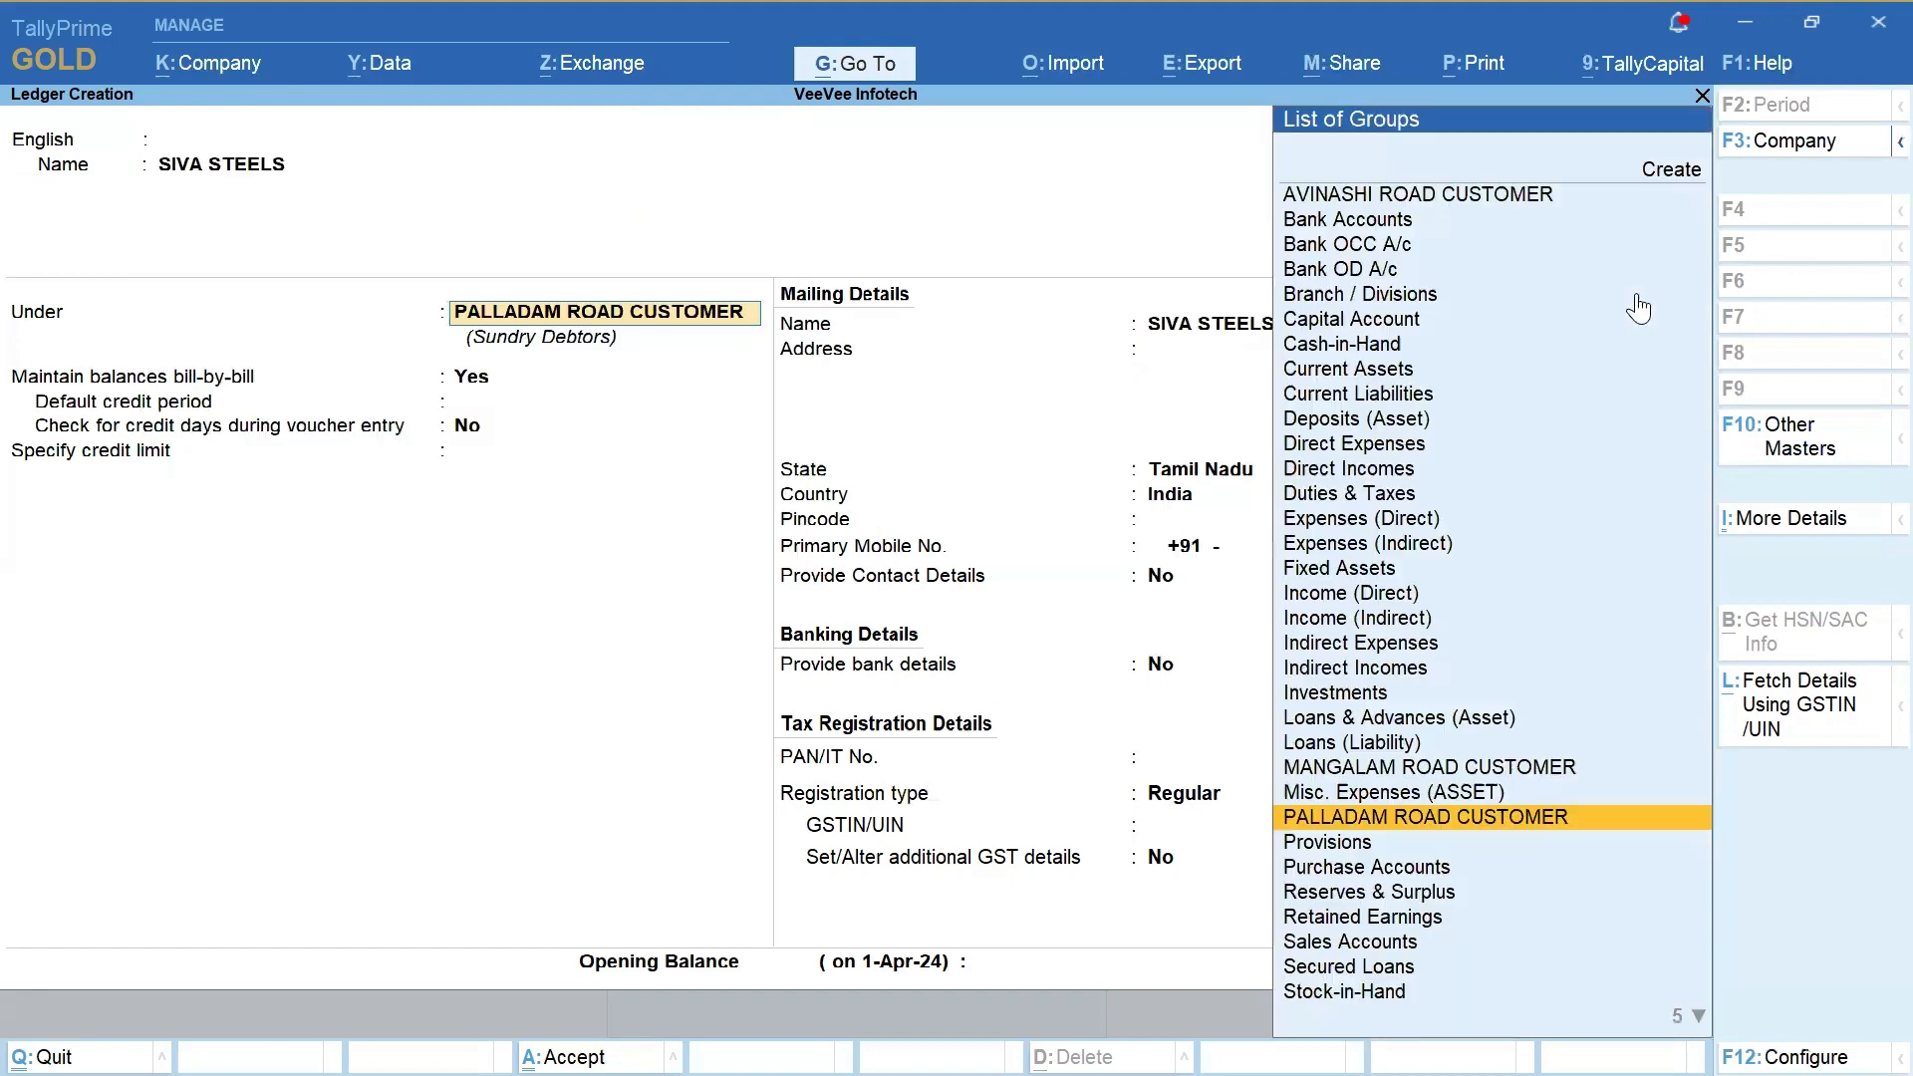
pyautogui.write('CUS')
pyautogui.press('Down')
pyautogui.press('Down')
pyautogui.press('Down')
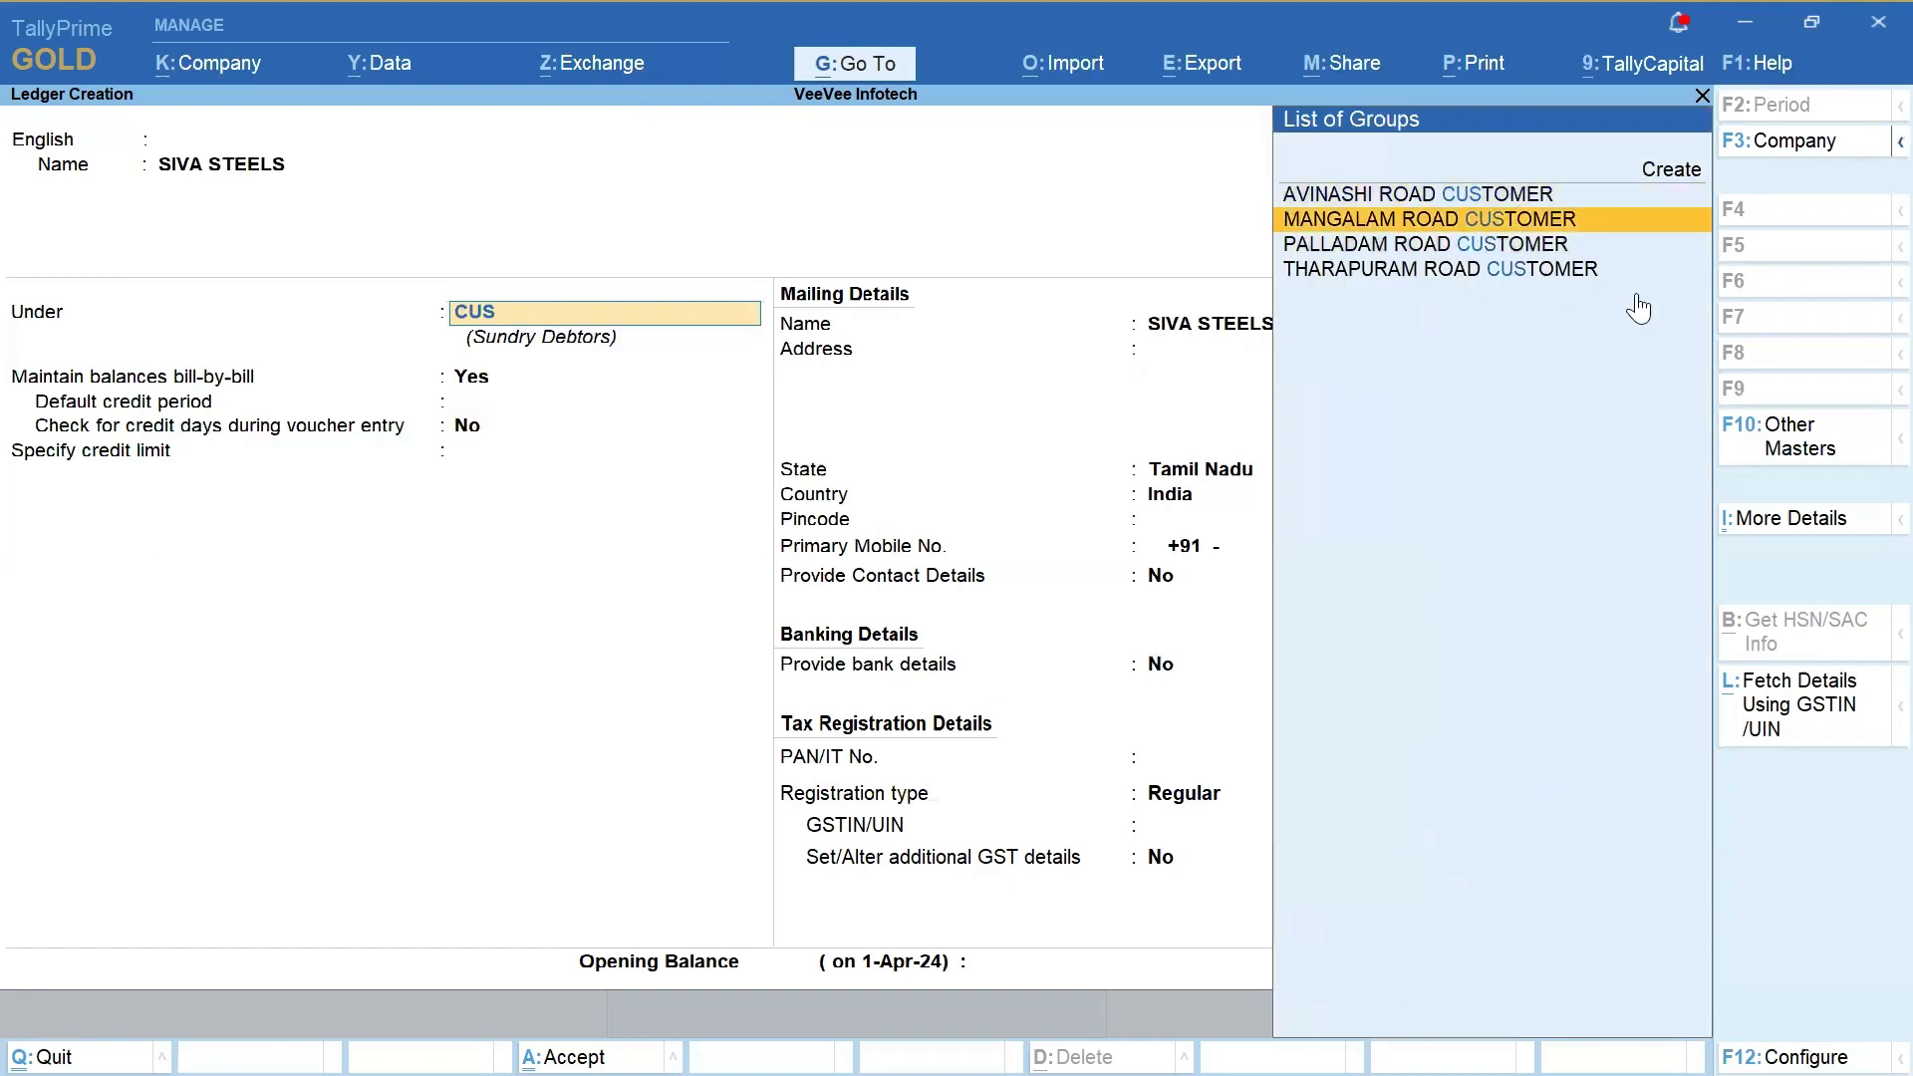
pyautogui.press('Return')
pyautogui.press('Return')
pyautogui.press('Return')
pyautogui.press('Return')
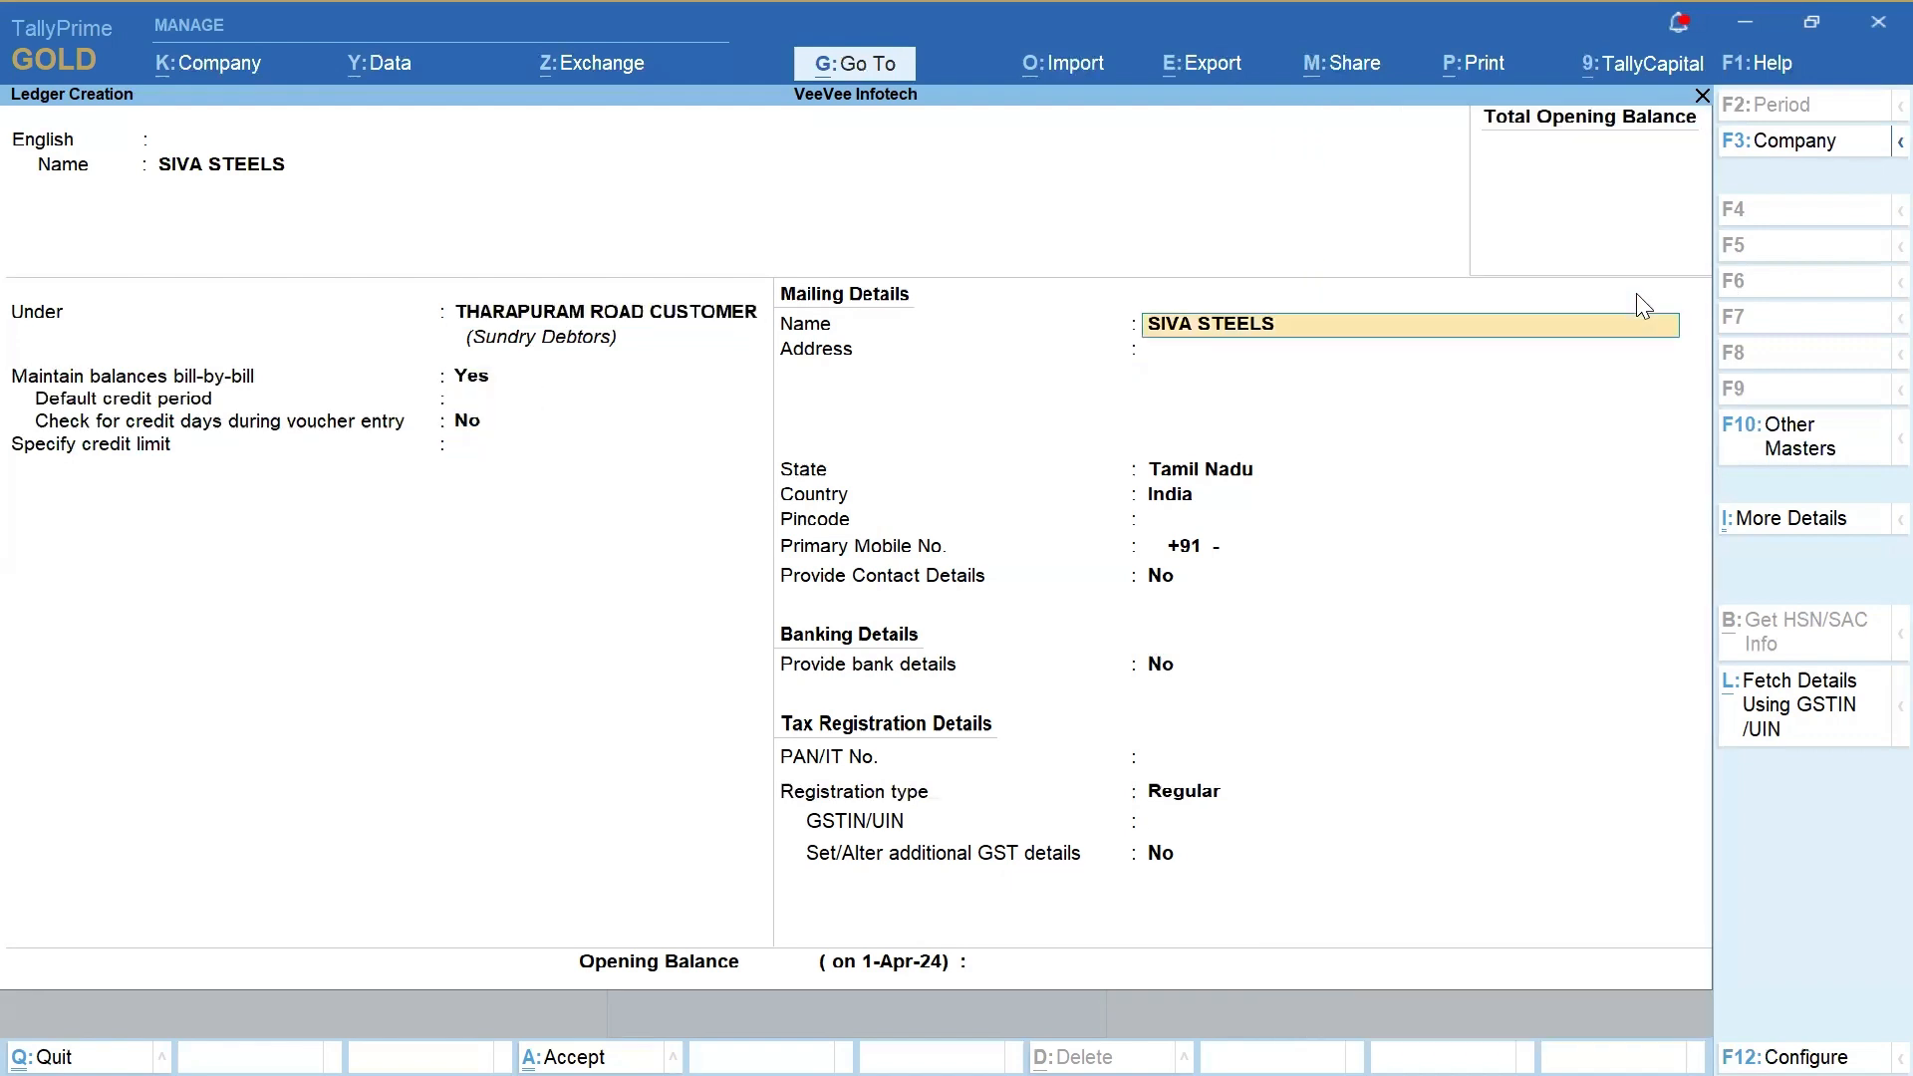
# Enter TIRUPUR as the town in the SIVA STEELS mailing details, keep Tamil Nadu as the state, and save the ledger
pyautogui.write('TIRU')
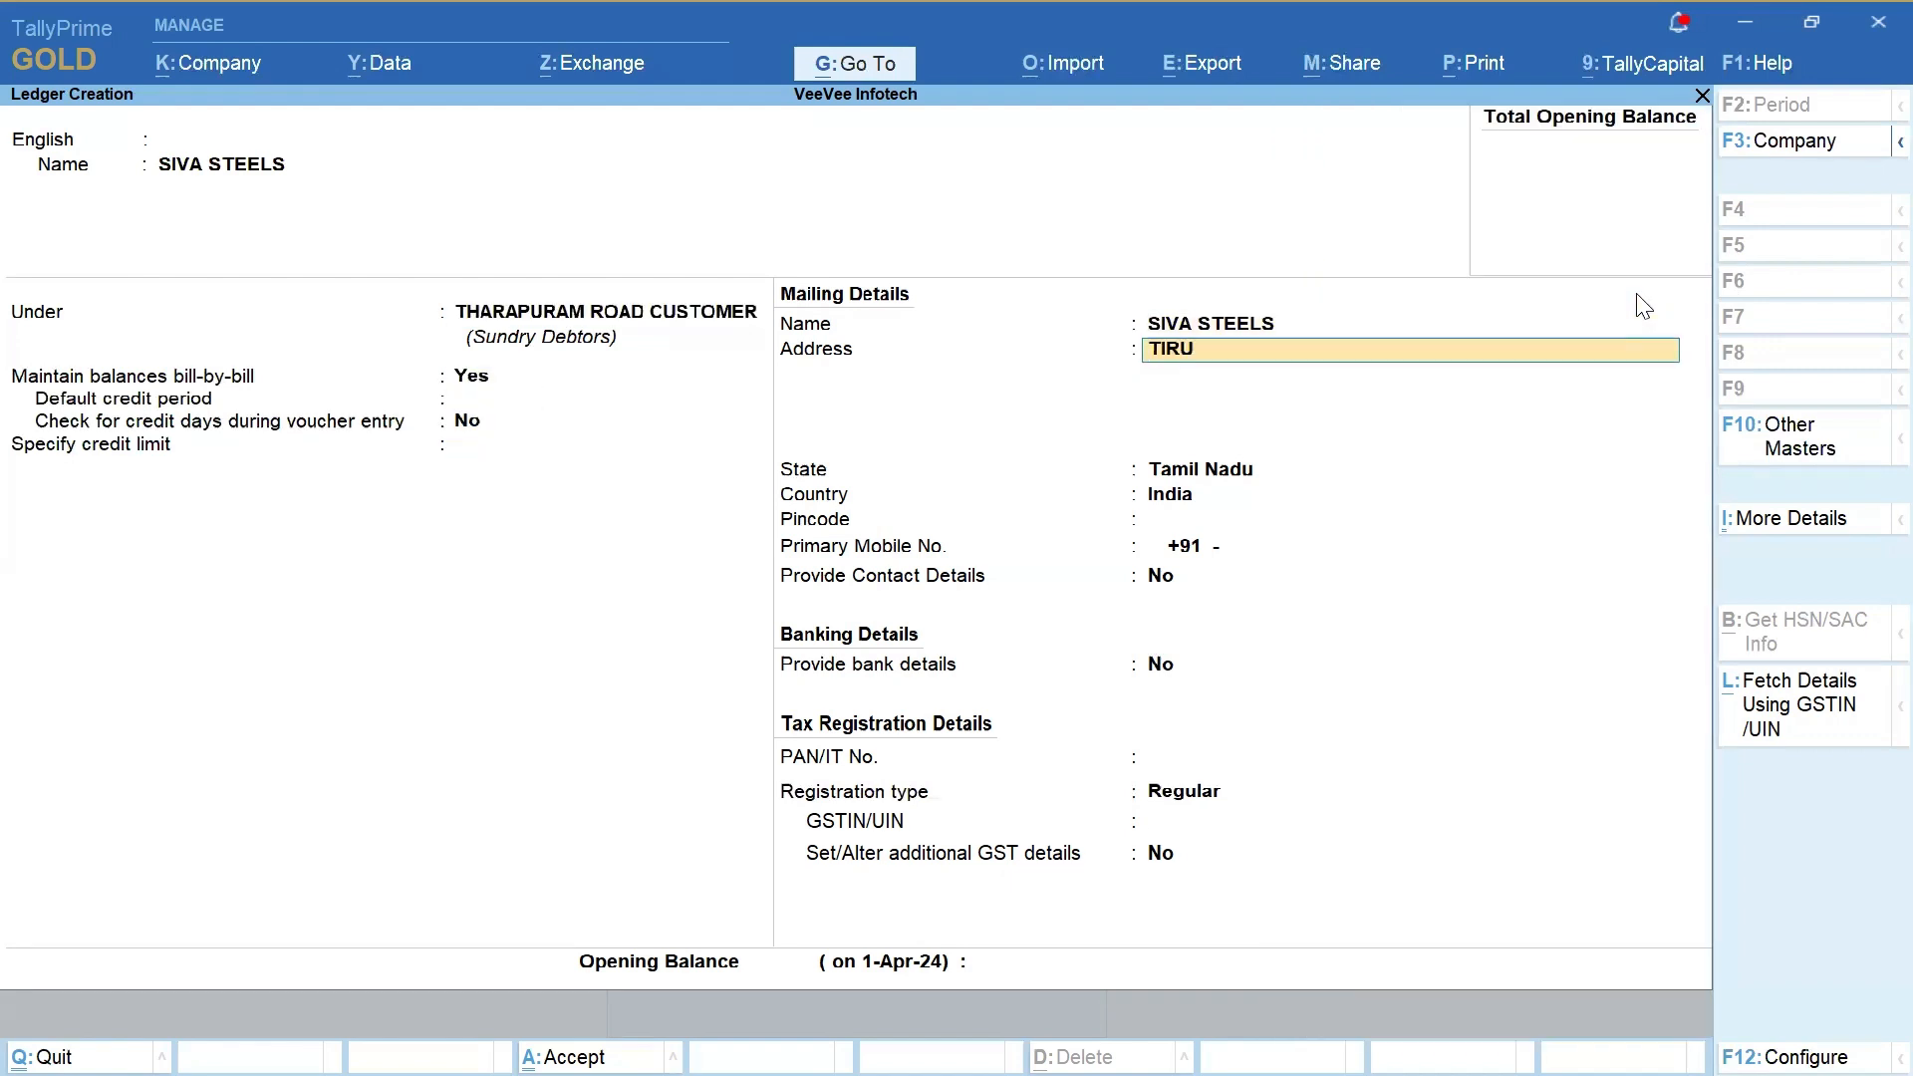
pyautogui.write('PUR')
pyautogui.press('Return')
pyautogui.press('Return')
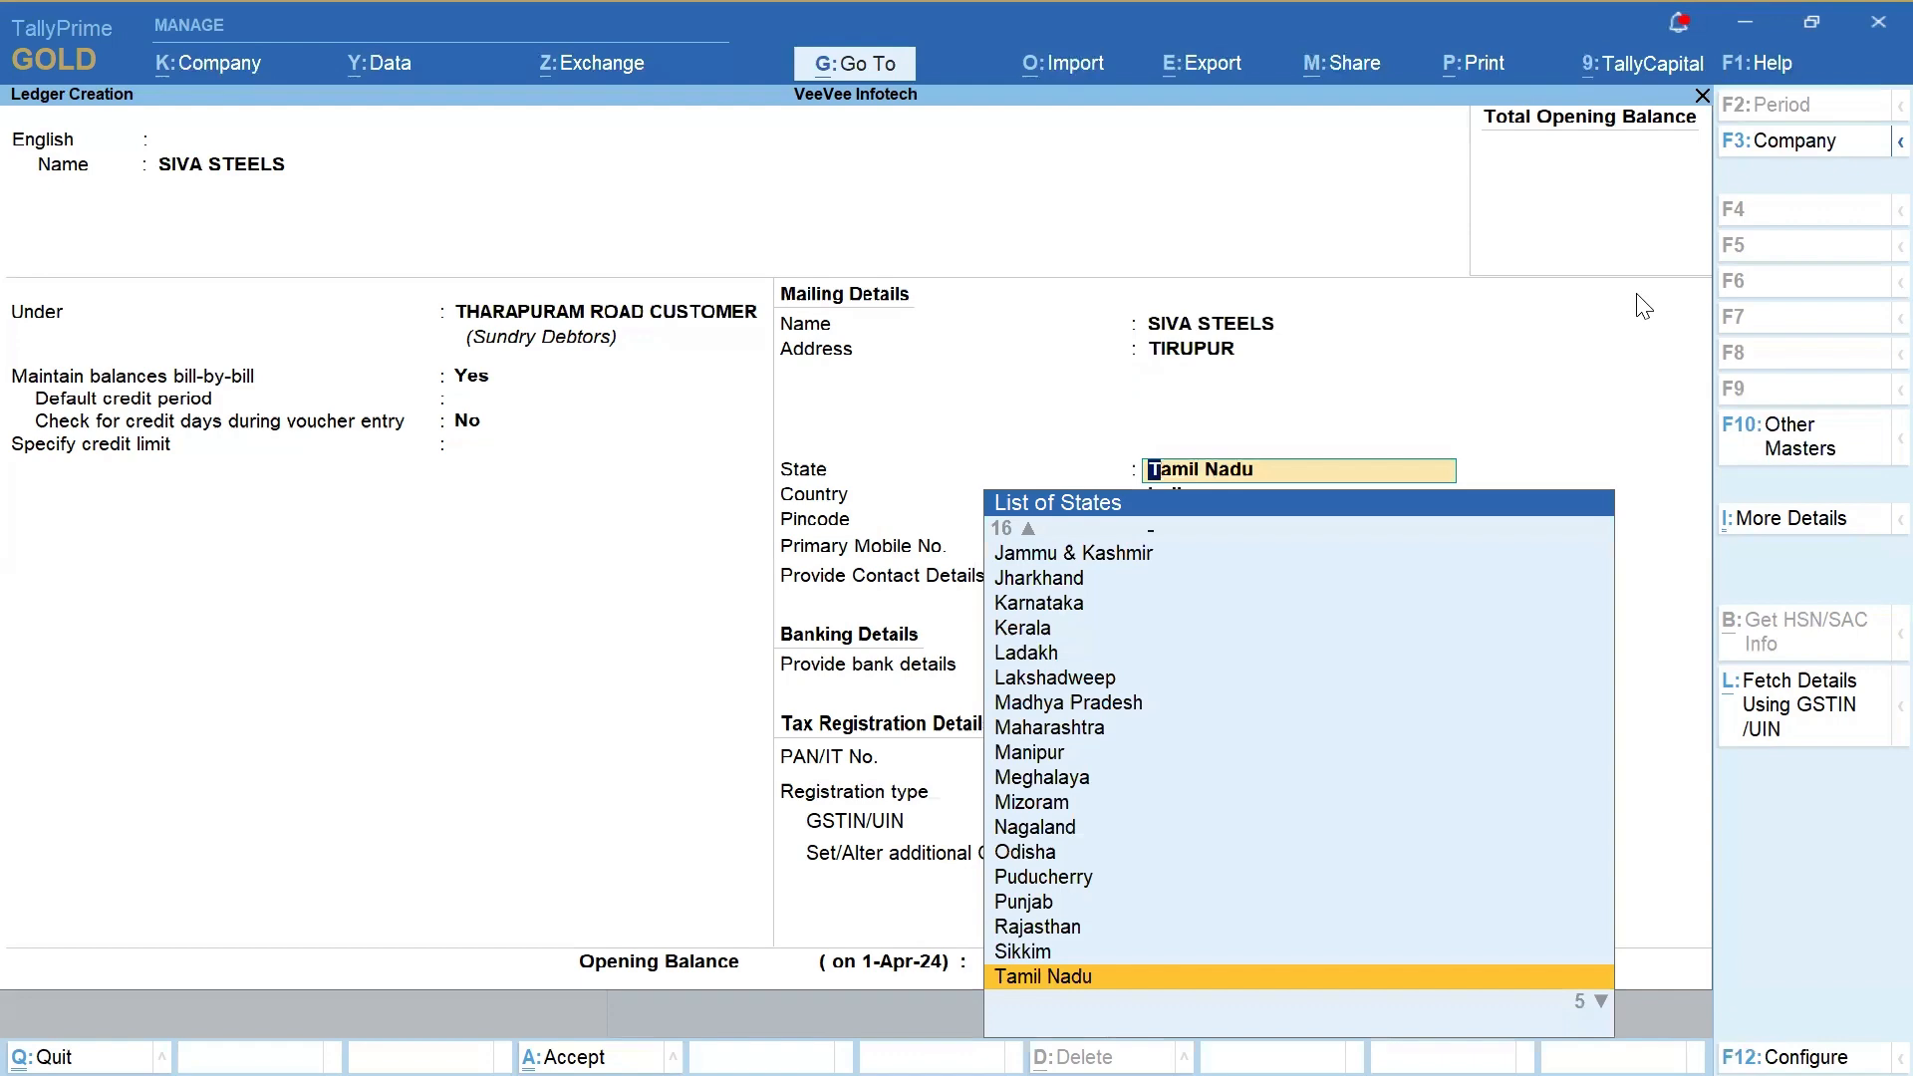
pyautogui.press('Return')
pyautogui.press('Return')
pyautogui.press('Return')
pyautogui.hotkey('ctrl', 'a')
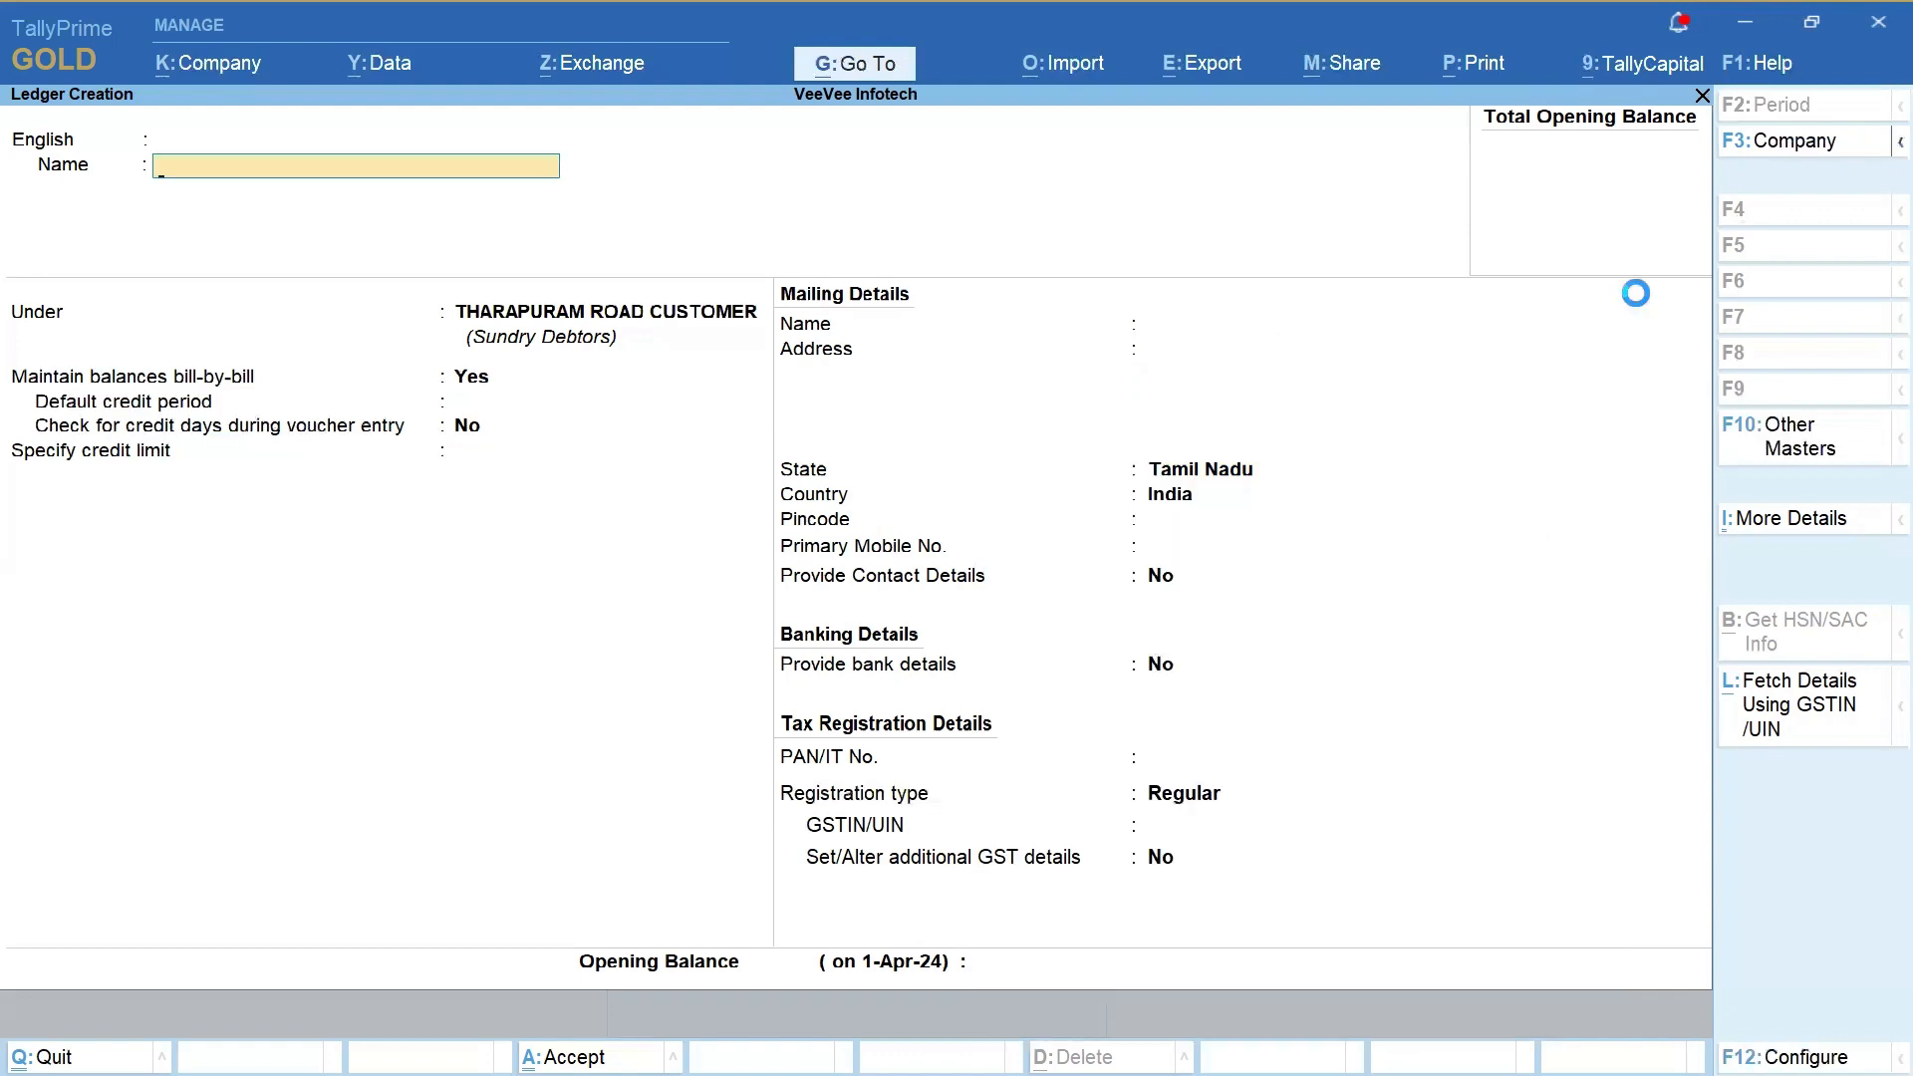
# Leave ledger creation for the Gateway of Tally and open voucher entry
pyautogui.press('Escape')
pyautogui.press('Escape')
pyautogui.press('Escape')
pyautogui.press('Escape')
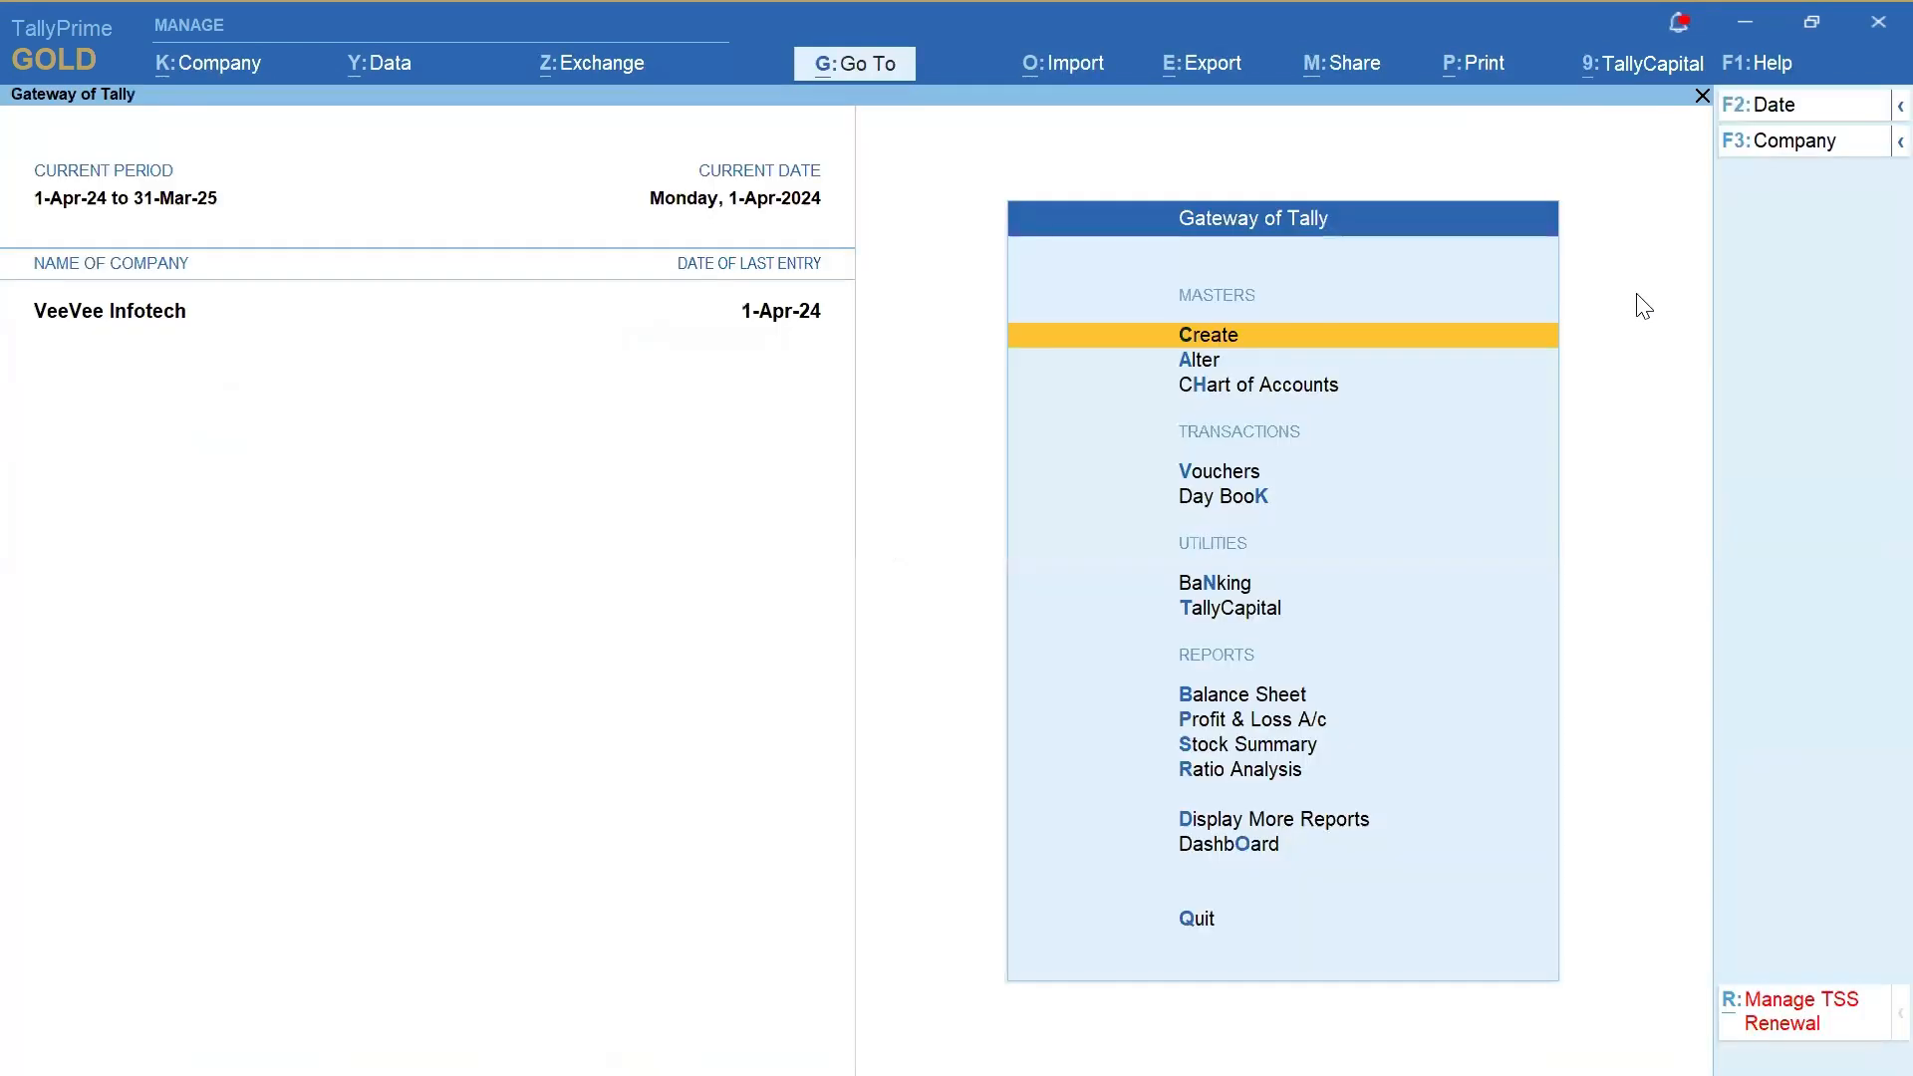
pyautogui.press('Down')
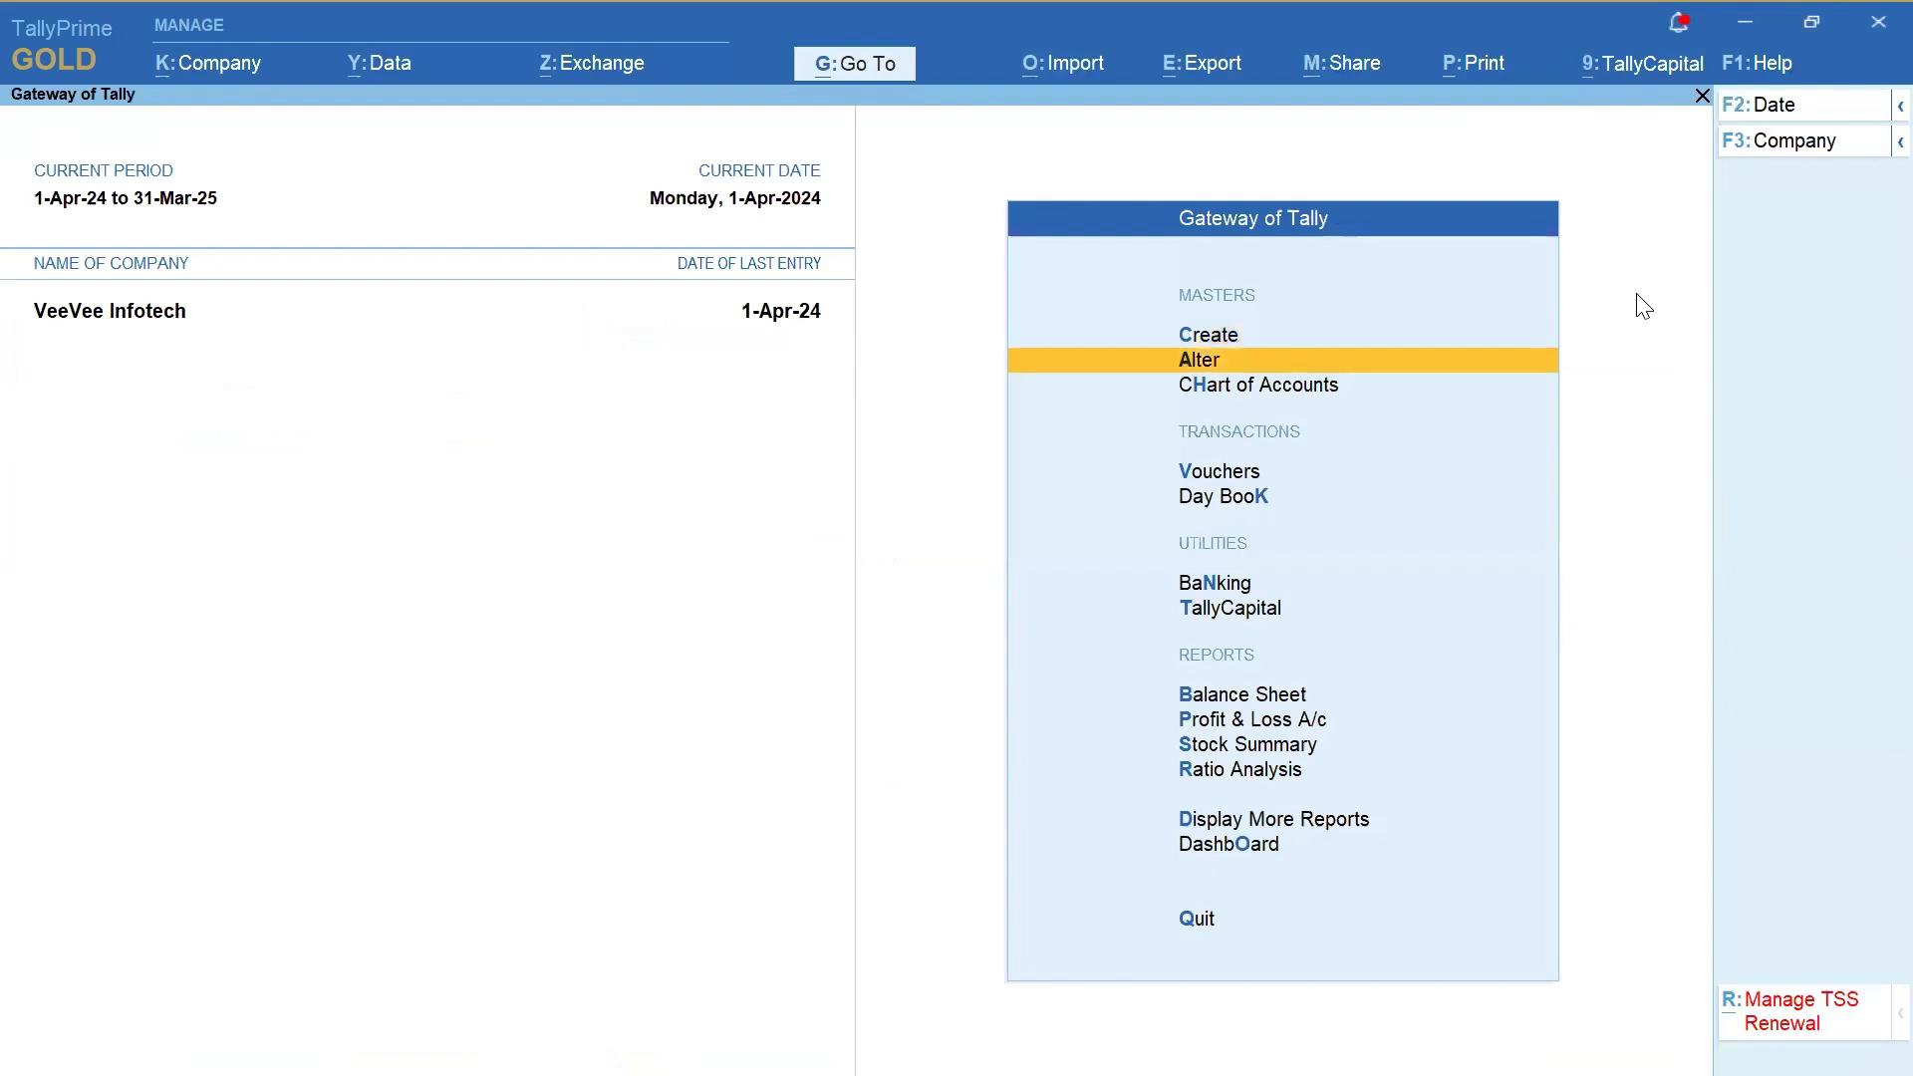
pyautogui.press('Escape')
pyautogui.press('Escape')
pyautogui.press('Down')
pyautogui.press('Down')
pyautogui.press('Down')
pyautogui.press('Down')
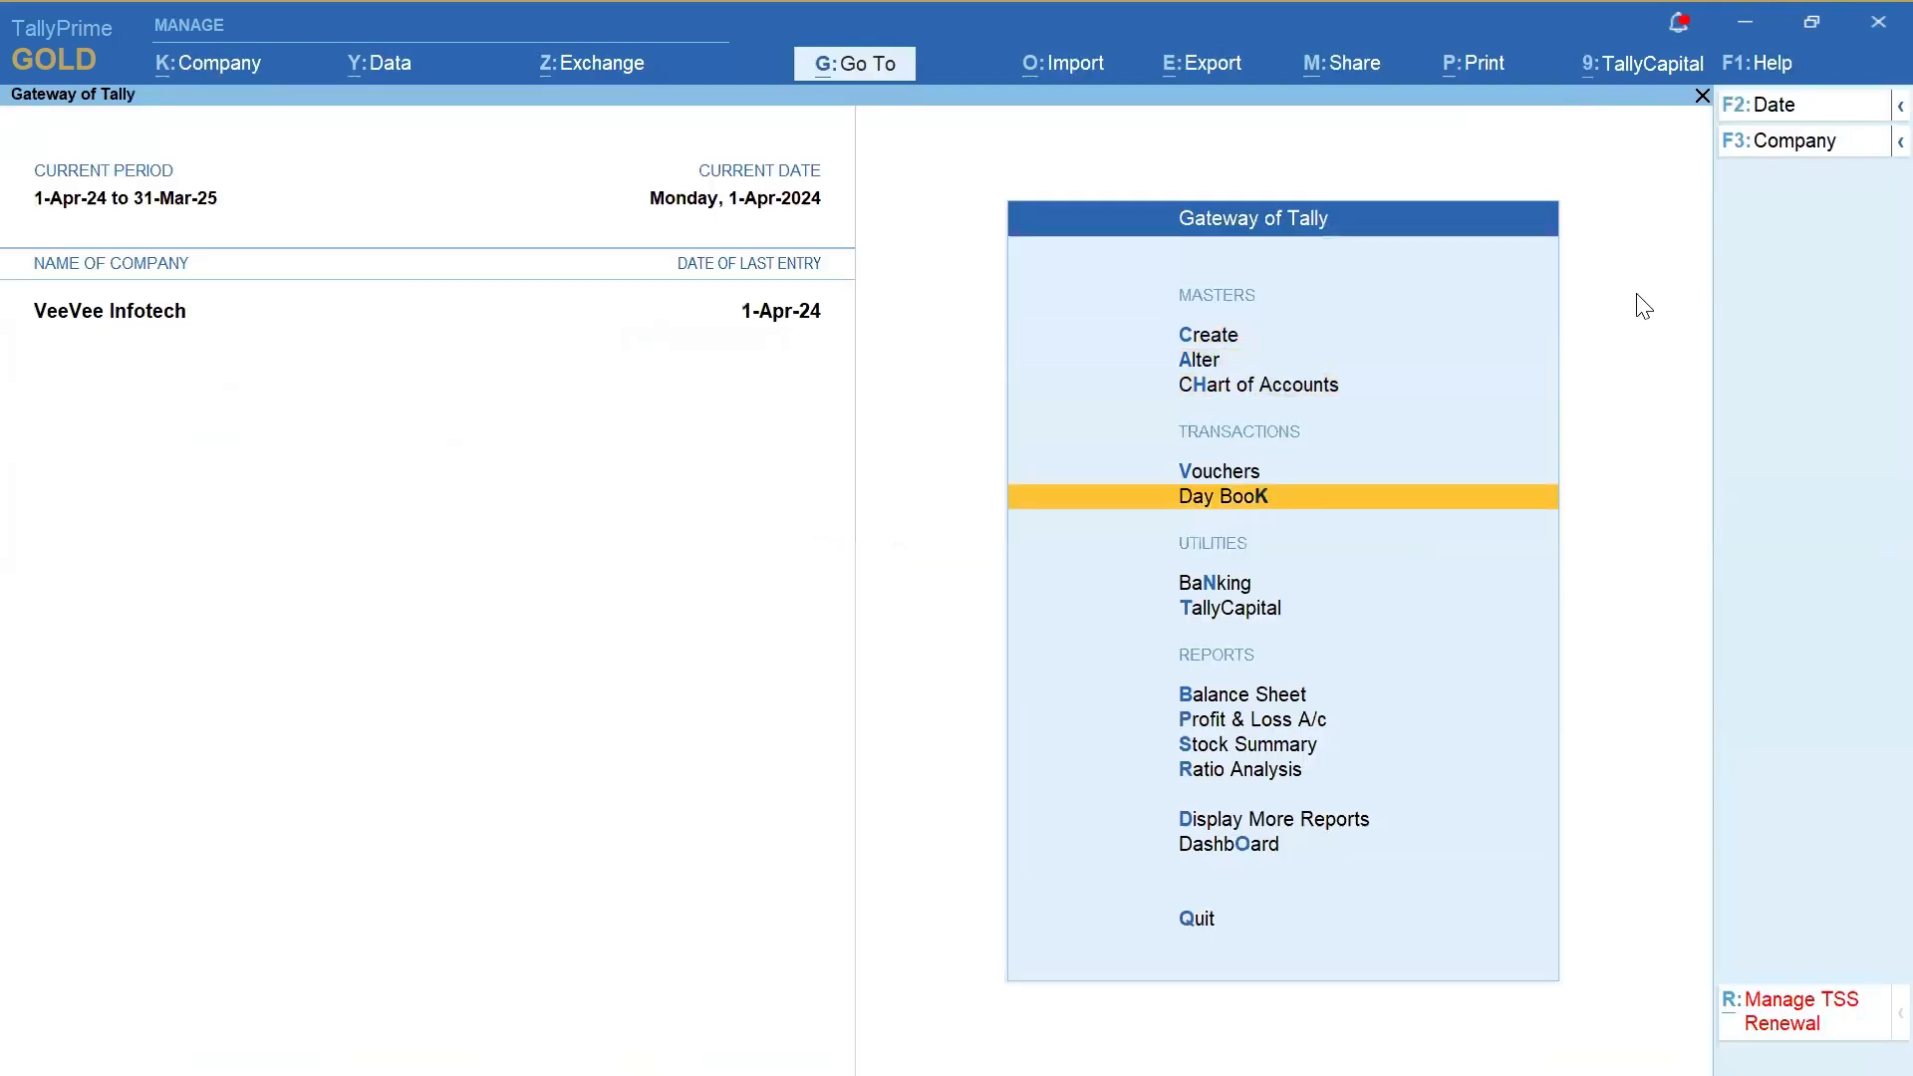
pyautogui.press('Up')
pyautogui.press('Up')
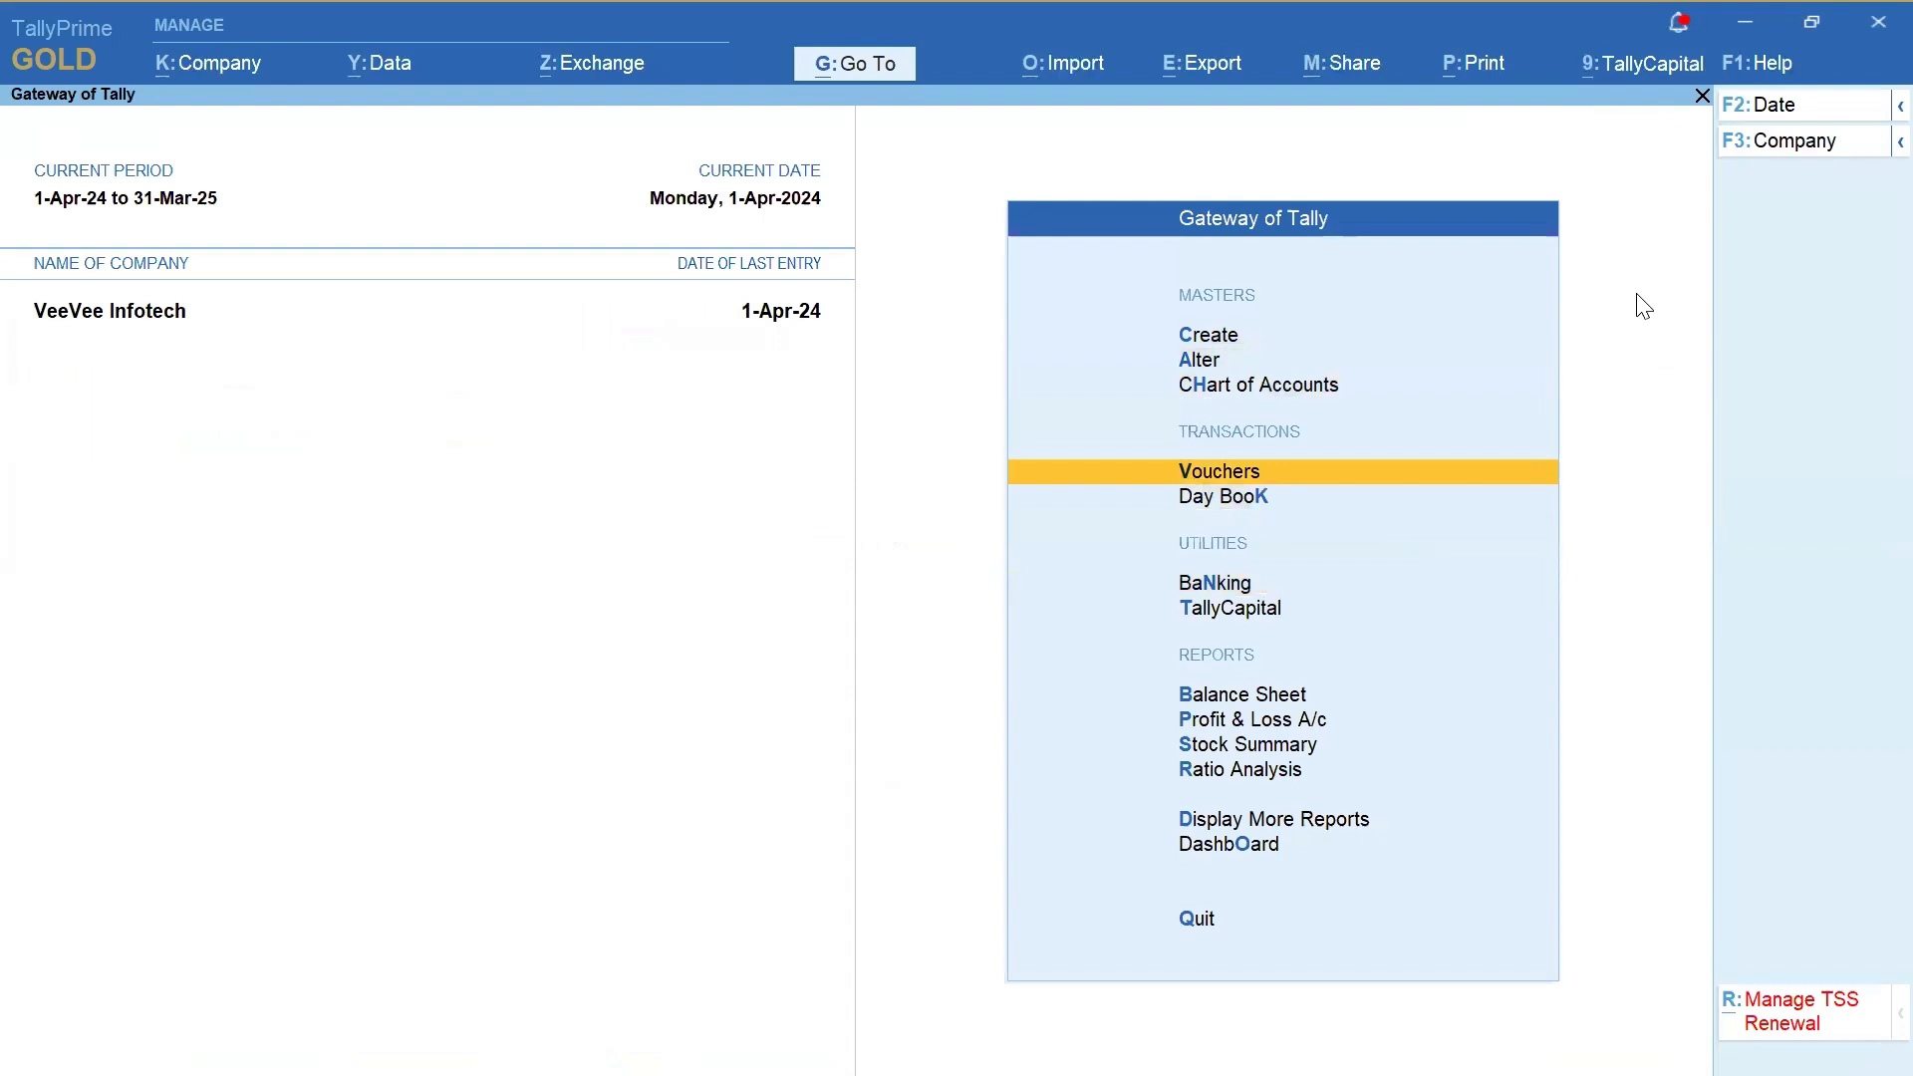
pyautogui.press('Return')
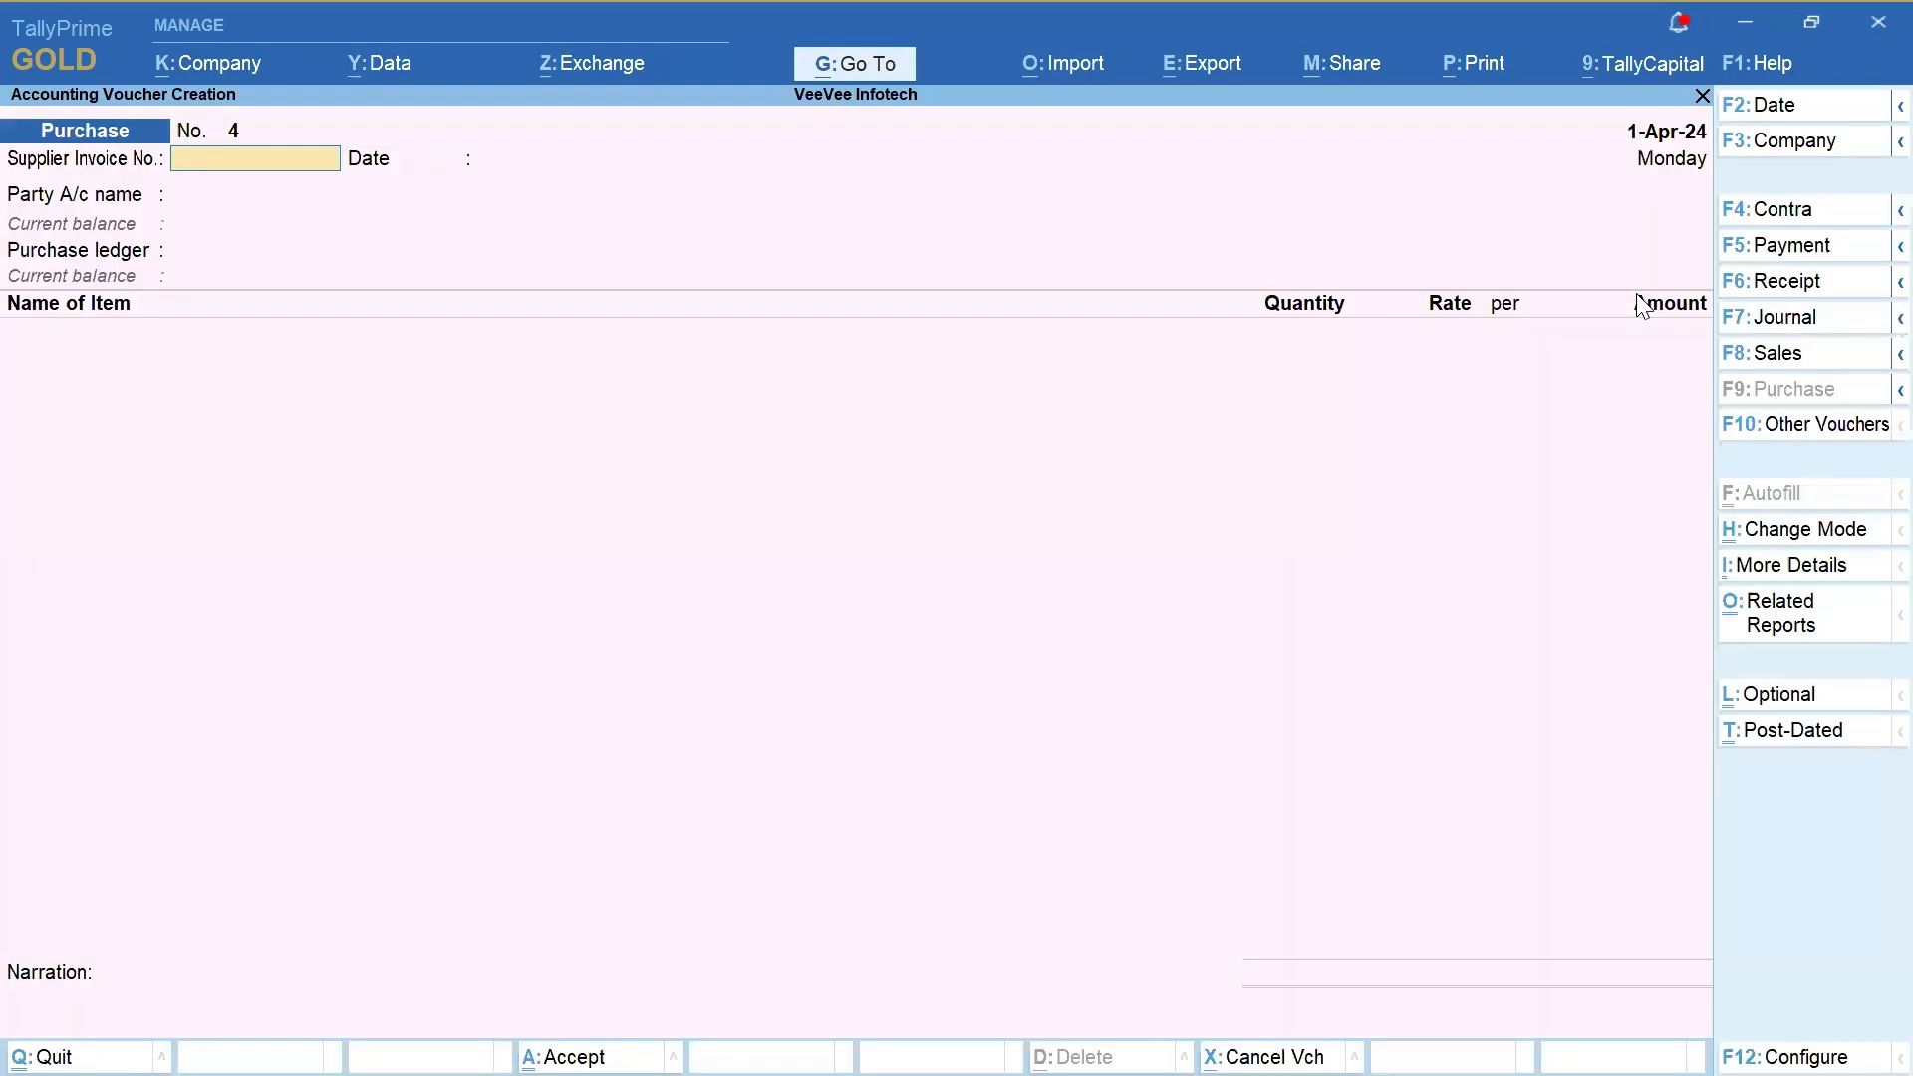
# Start a sales voucher for the party ARUN AGENCIES using the Sales ledger
pyautogui.press('F8')
pyautogui.press('Return')
pyautogui.press('Return')
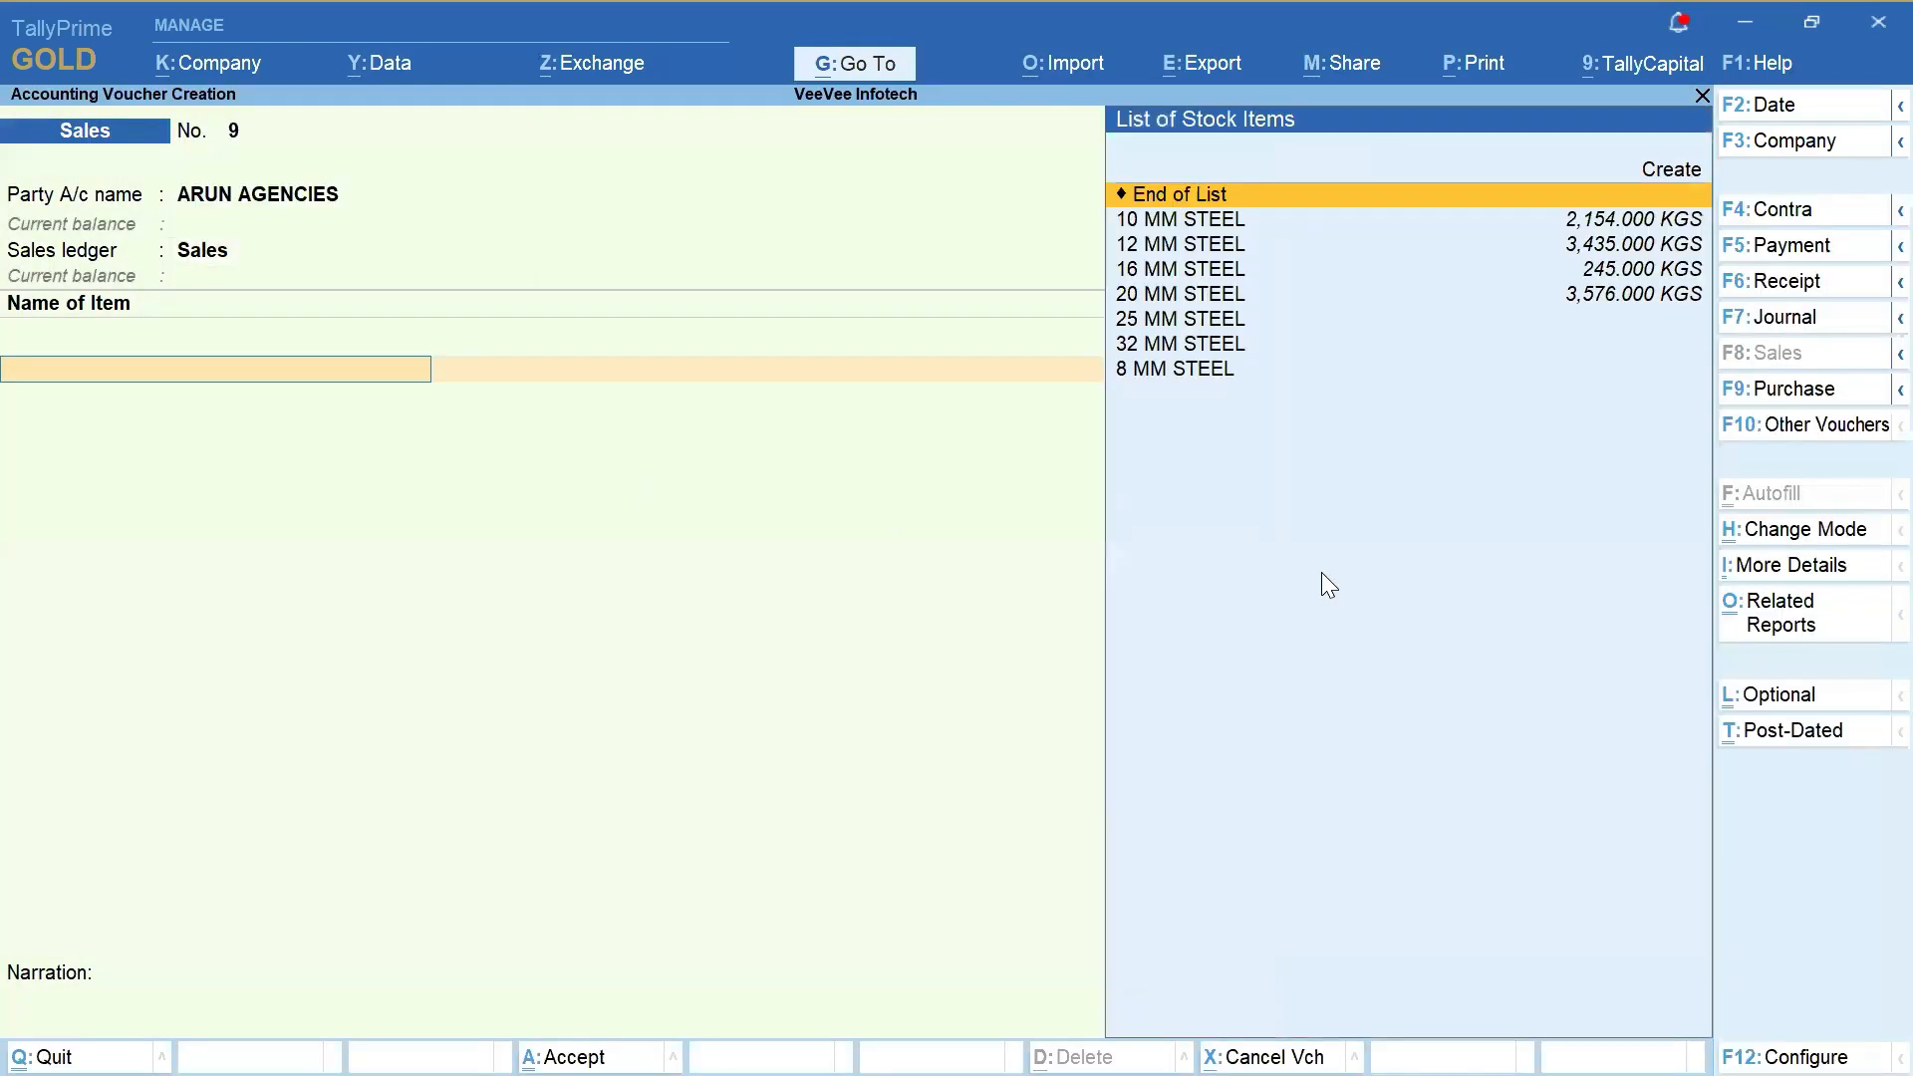
# Add 10 MM STEEL to the sales voucher and allocate it from Main Location with the tracking number Not Applicable
pyautogui.press('Down')
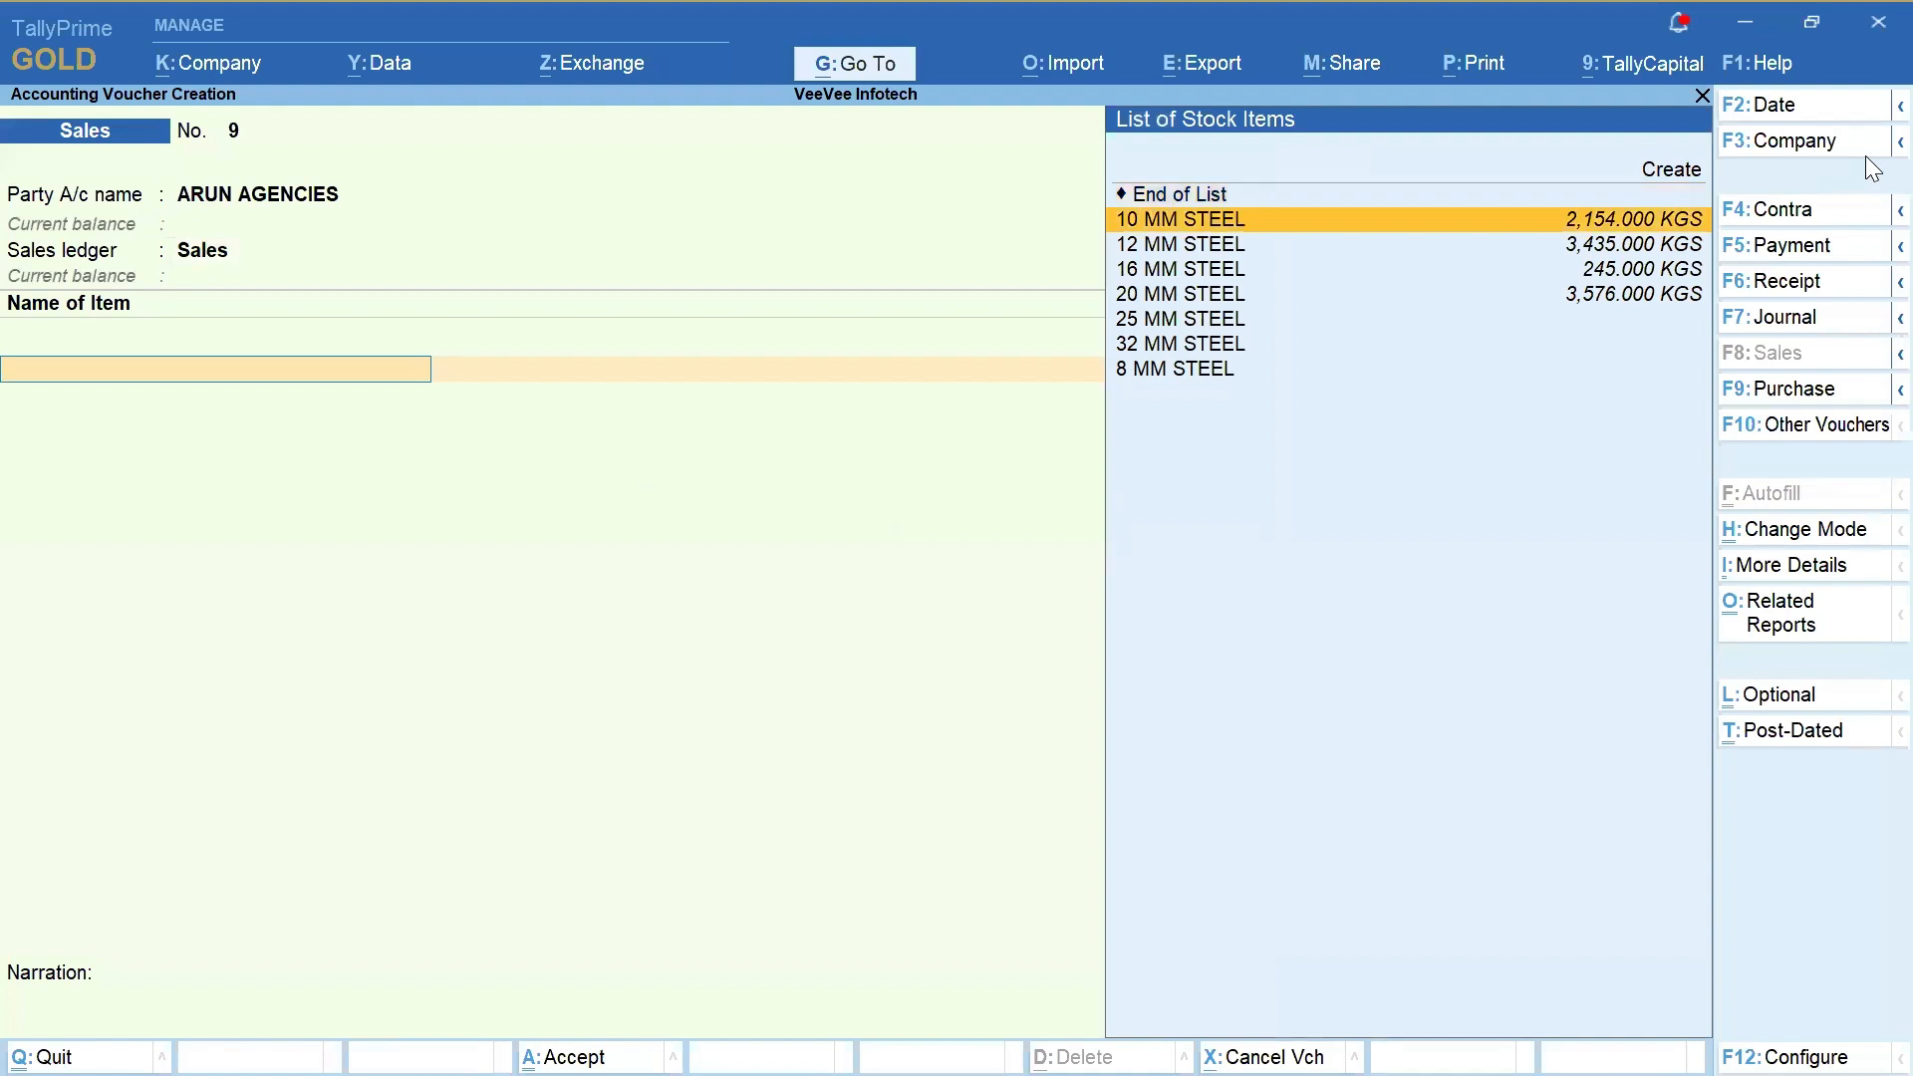
pyautogui.press('Return')
pyautogui.press('Return')
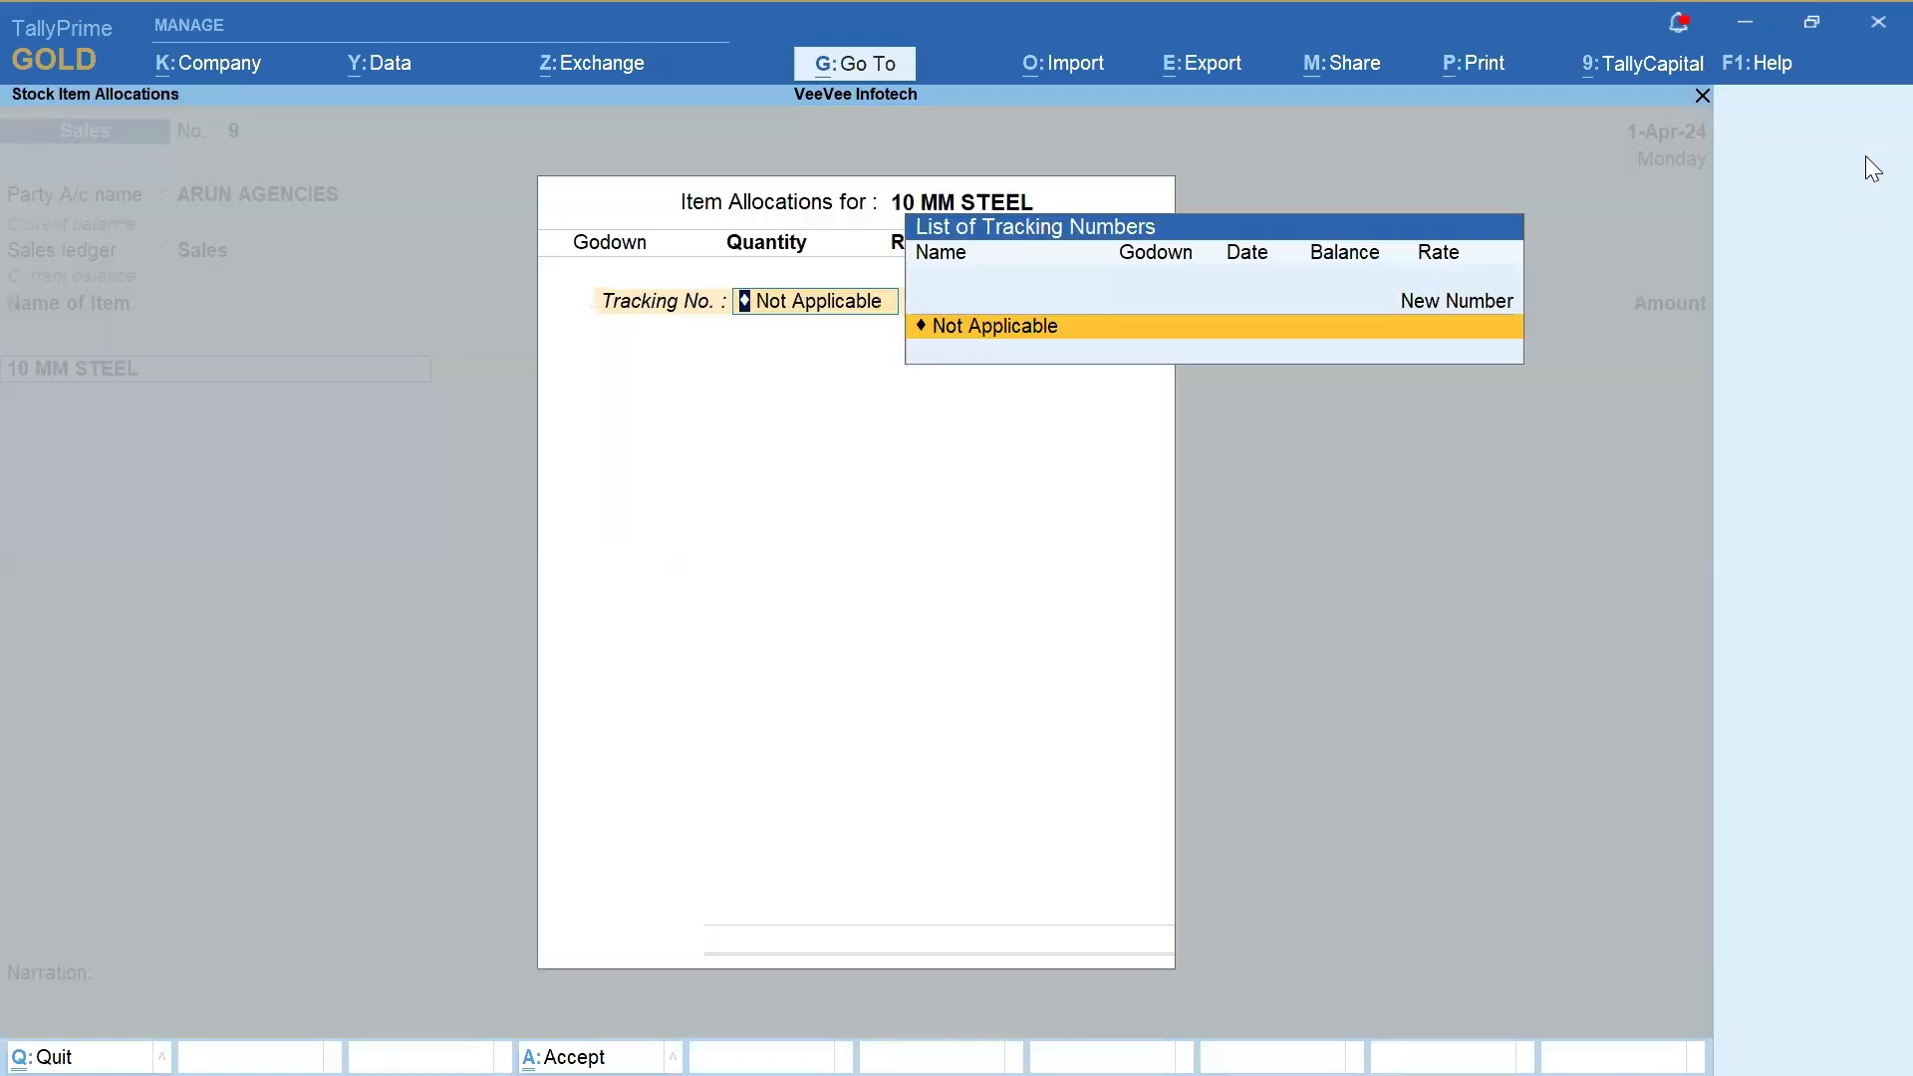
pyautogui.press('Return')
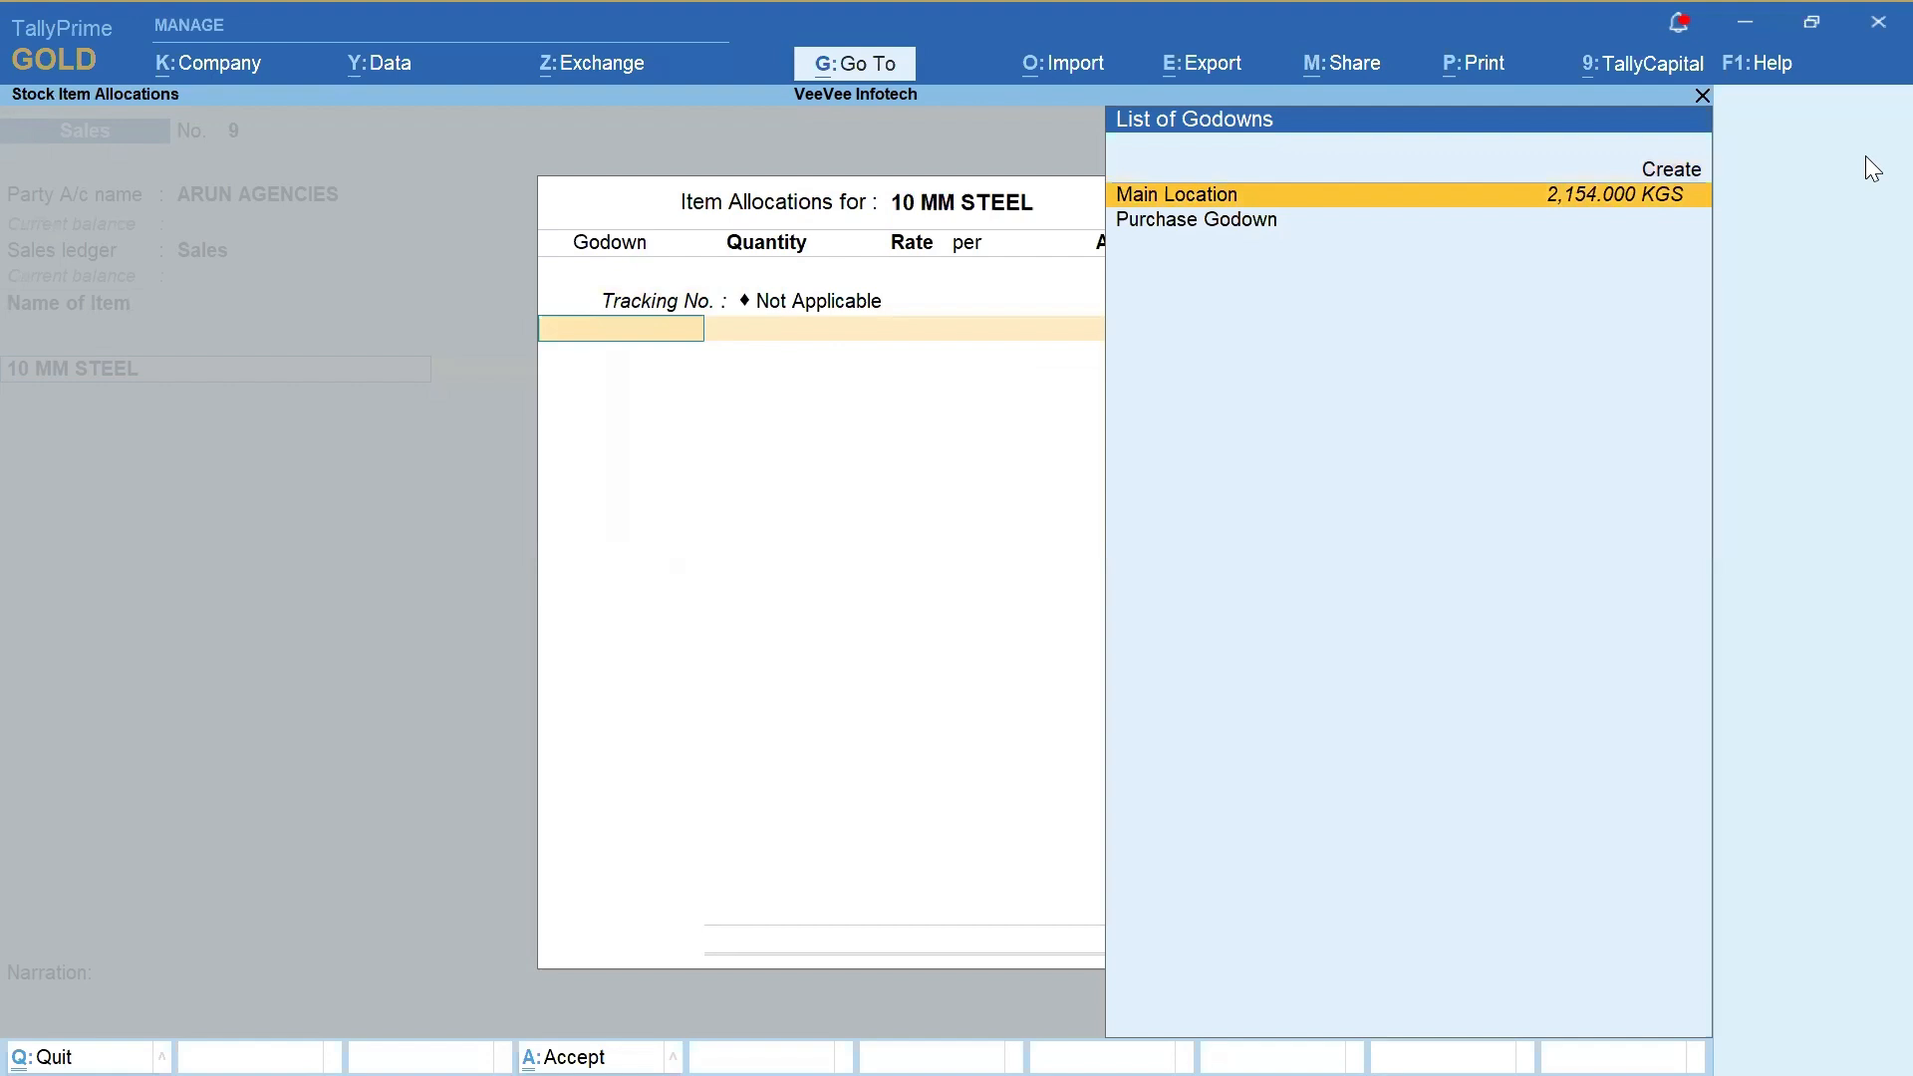
pyautogui.press('Return')
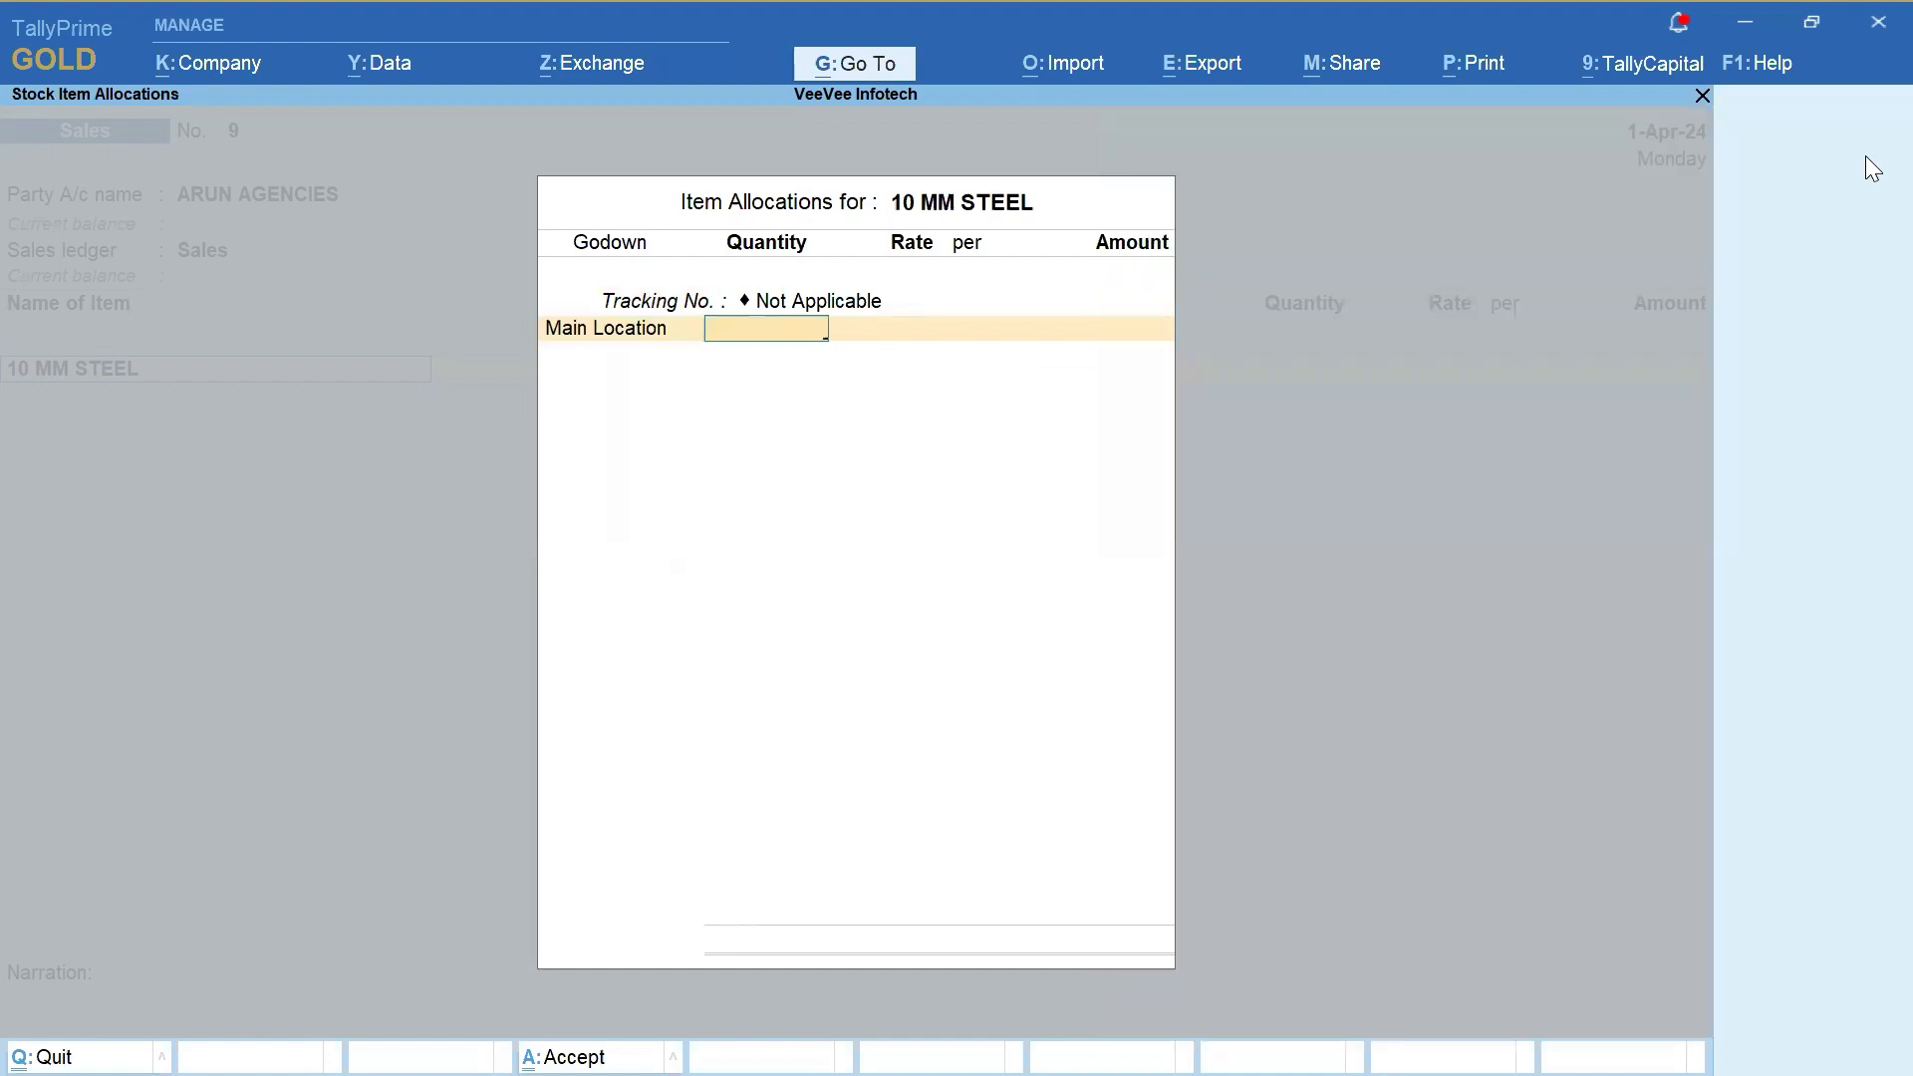
# Set the 10 MM STEEL quantity to 23 KGS and the rate to 466 per KGS, and finish the item list
pyautogui.write('23')
pyautogui.press('Return')
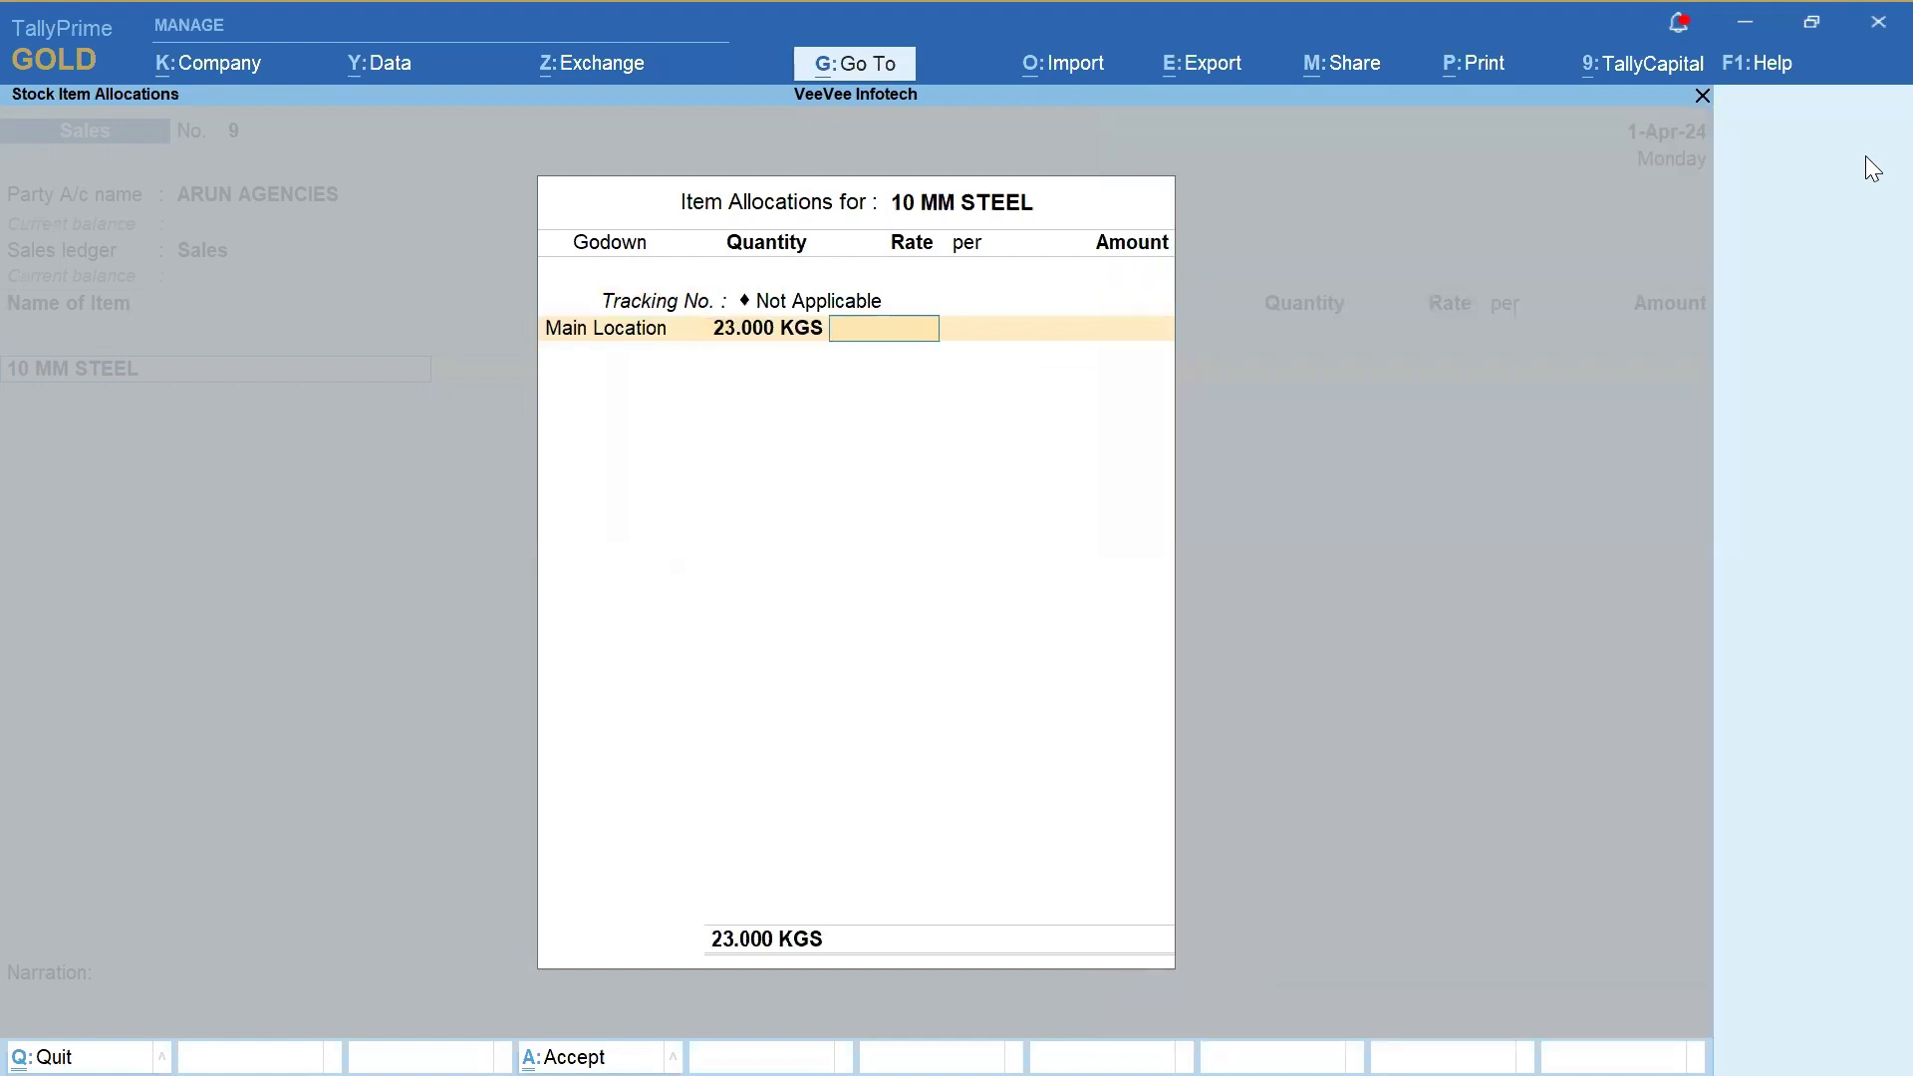
pyautogui.write('466')
pyautogui.press('Return')
pyautogui.press('Return')
pyautogui.press('Return')
pyautogui.press('Return')
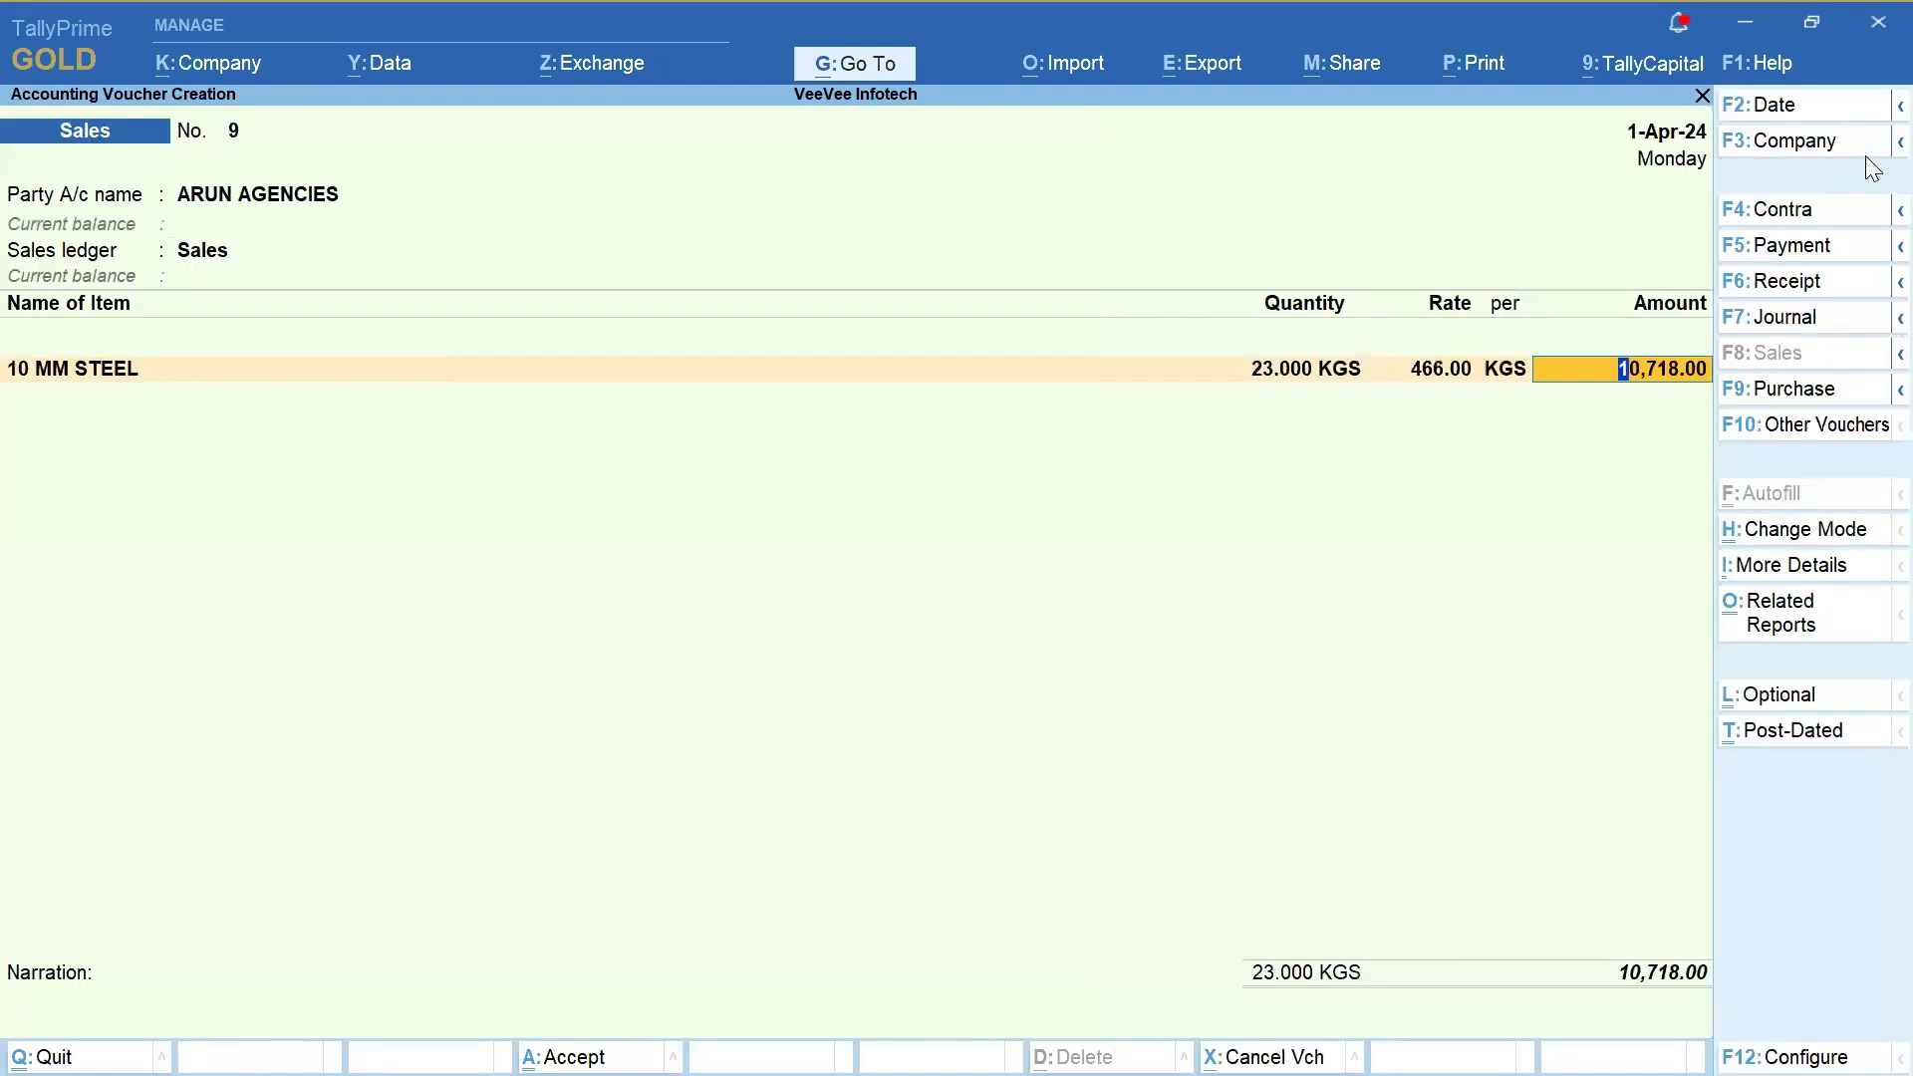
pyautogui.press('Return')
pyautogui.press('Return')
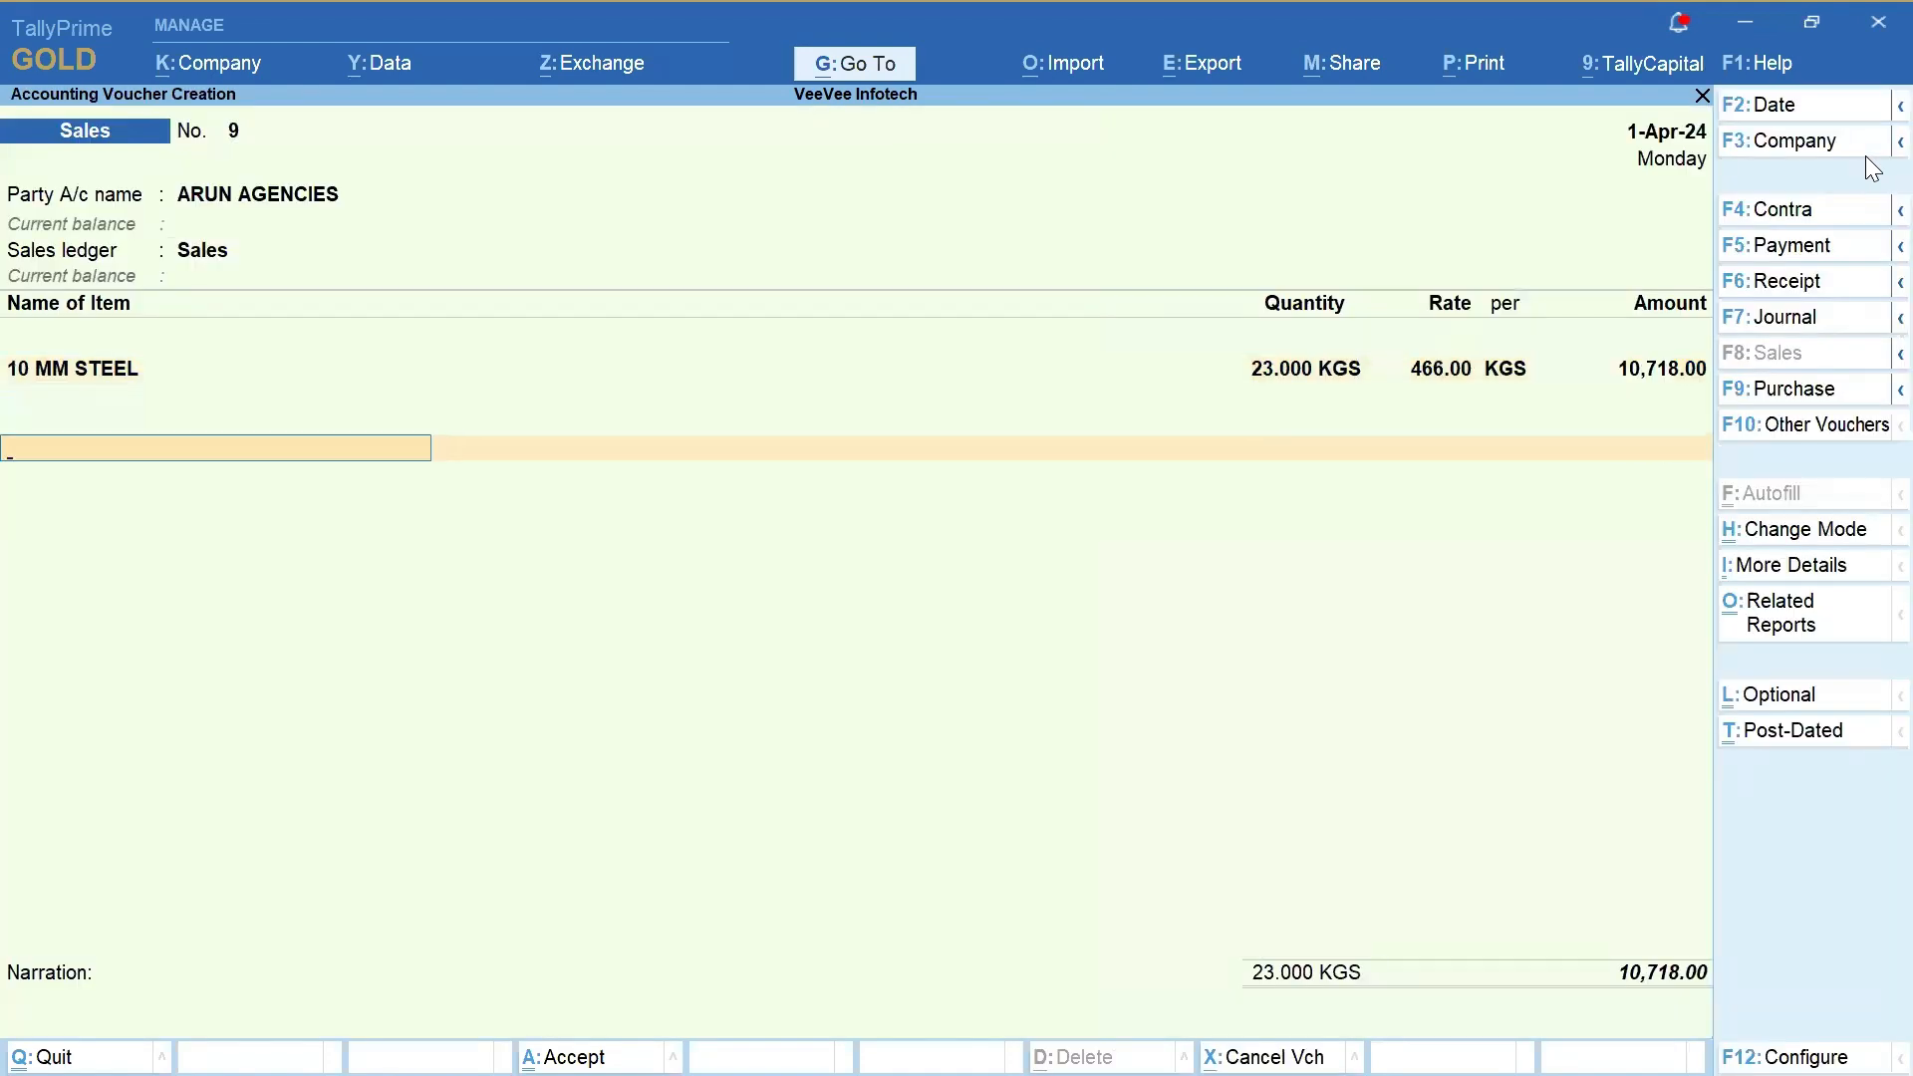
# Add the OUTPUT CGST and OUTPUT SGST ledgers to the ARUN AGENCIES sales voucher, leaving the ledger description blank
pyautogui.write('C')
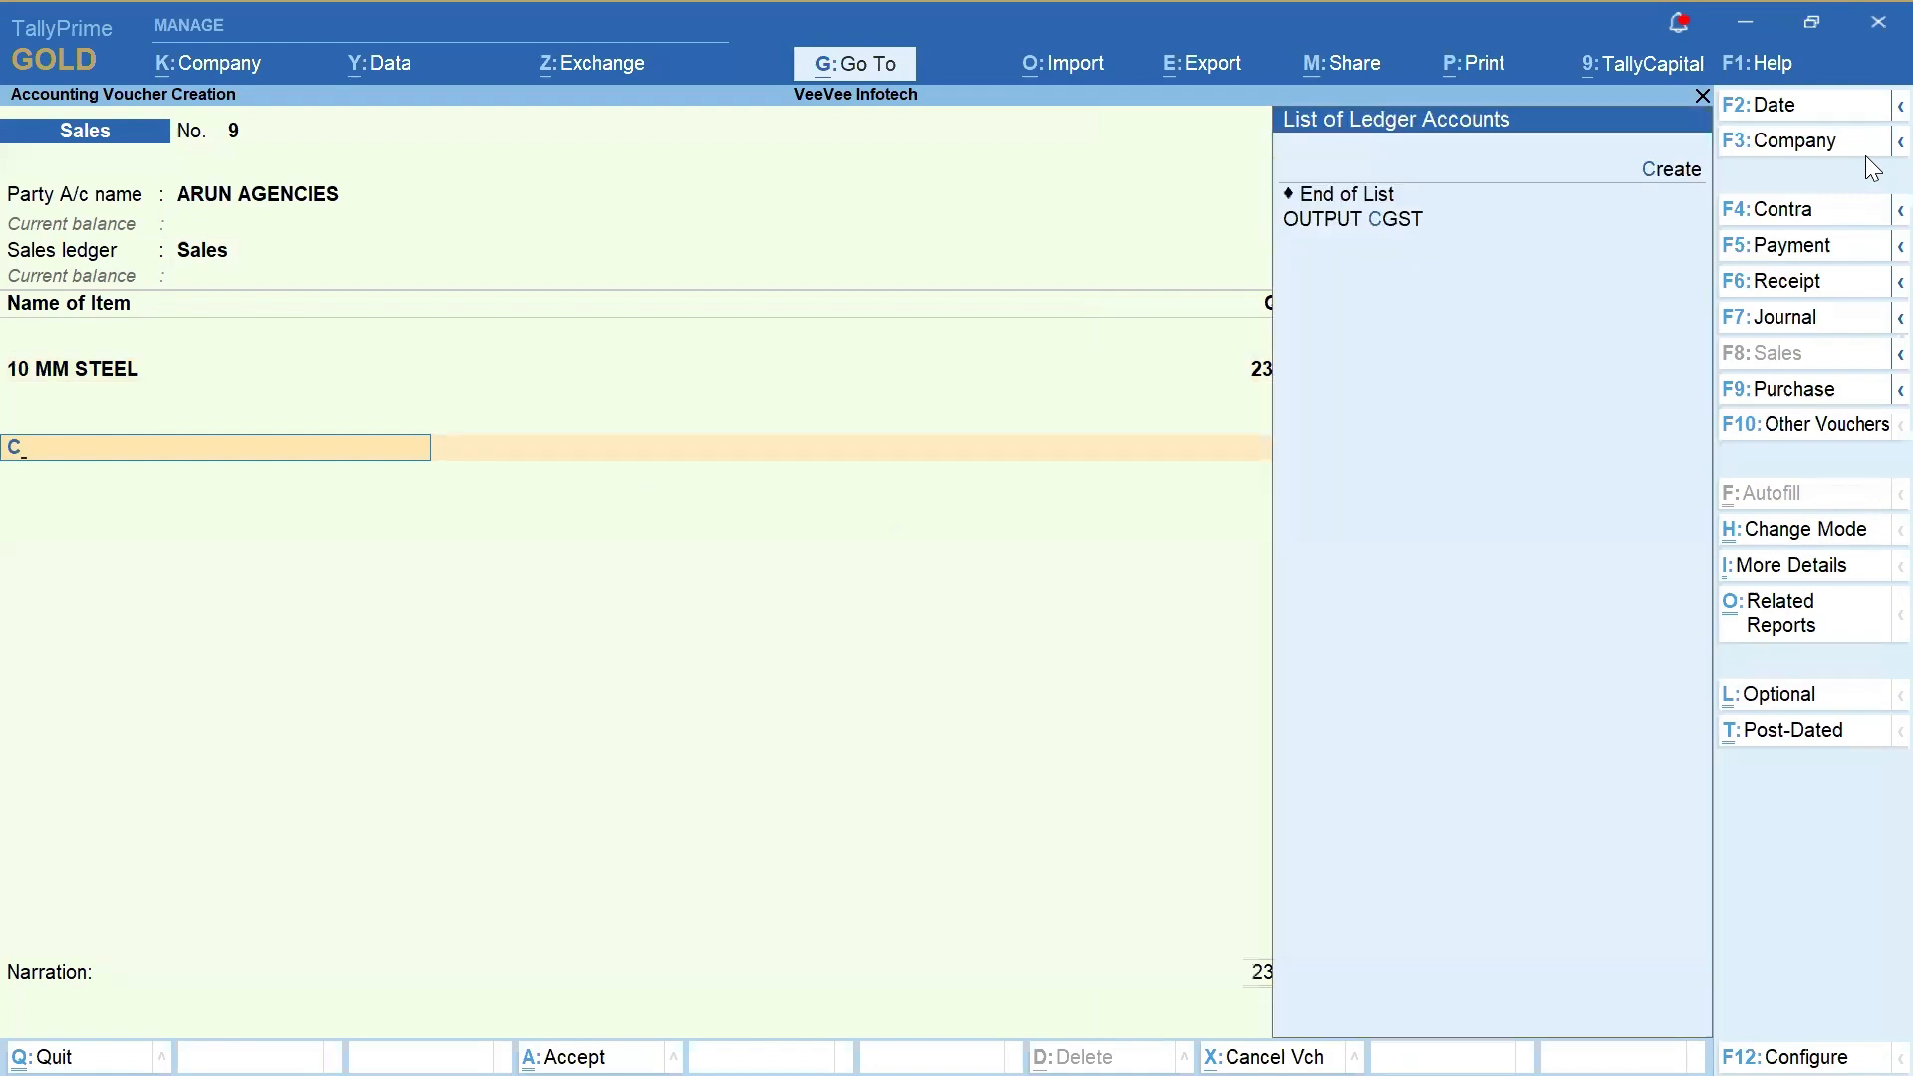
pyautogui.press('Return')
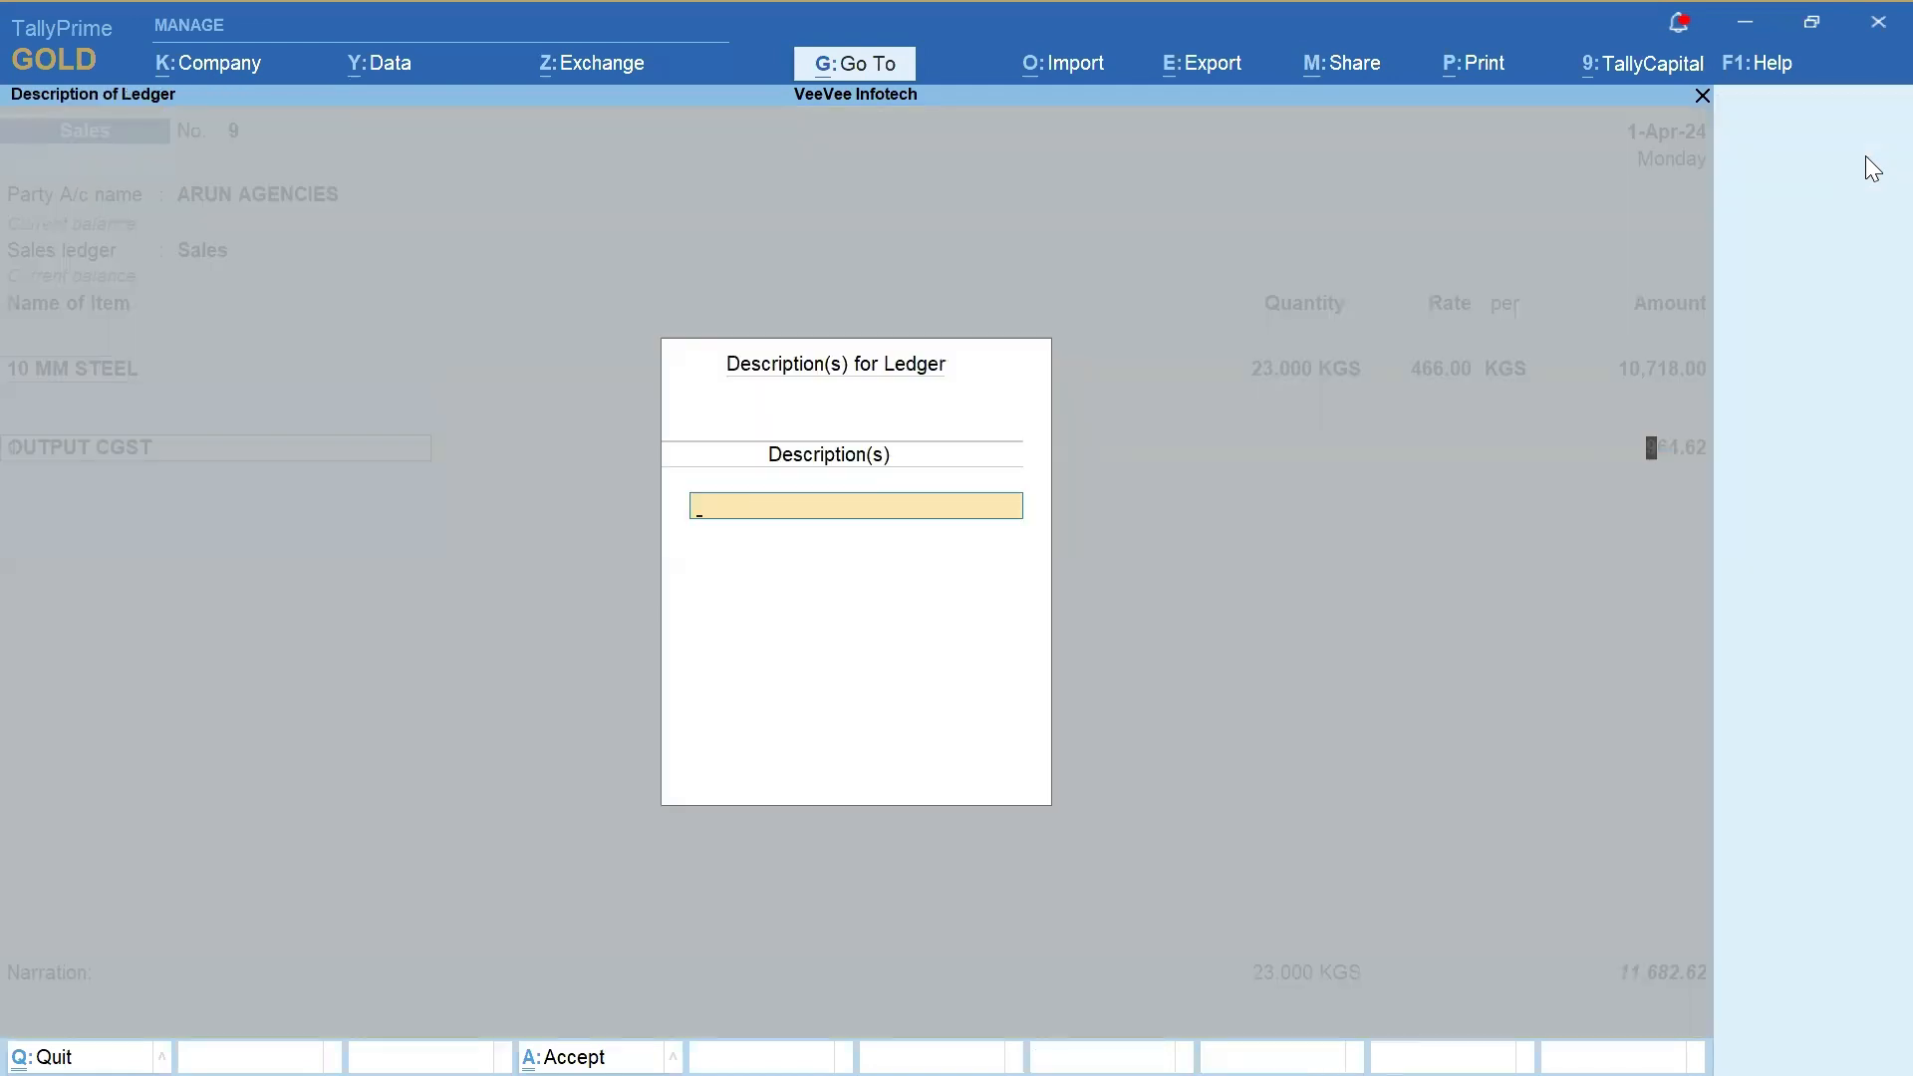
pyautogui.press('Return')
pyautogui.press('Return')
pyautogui.write('SG')
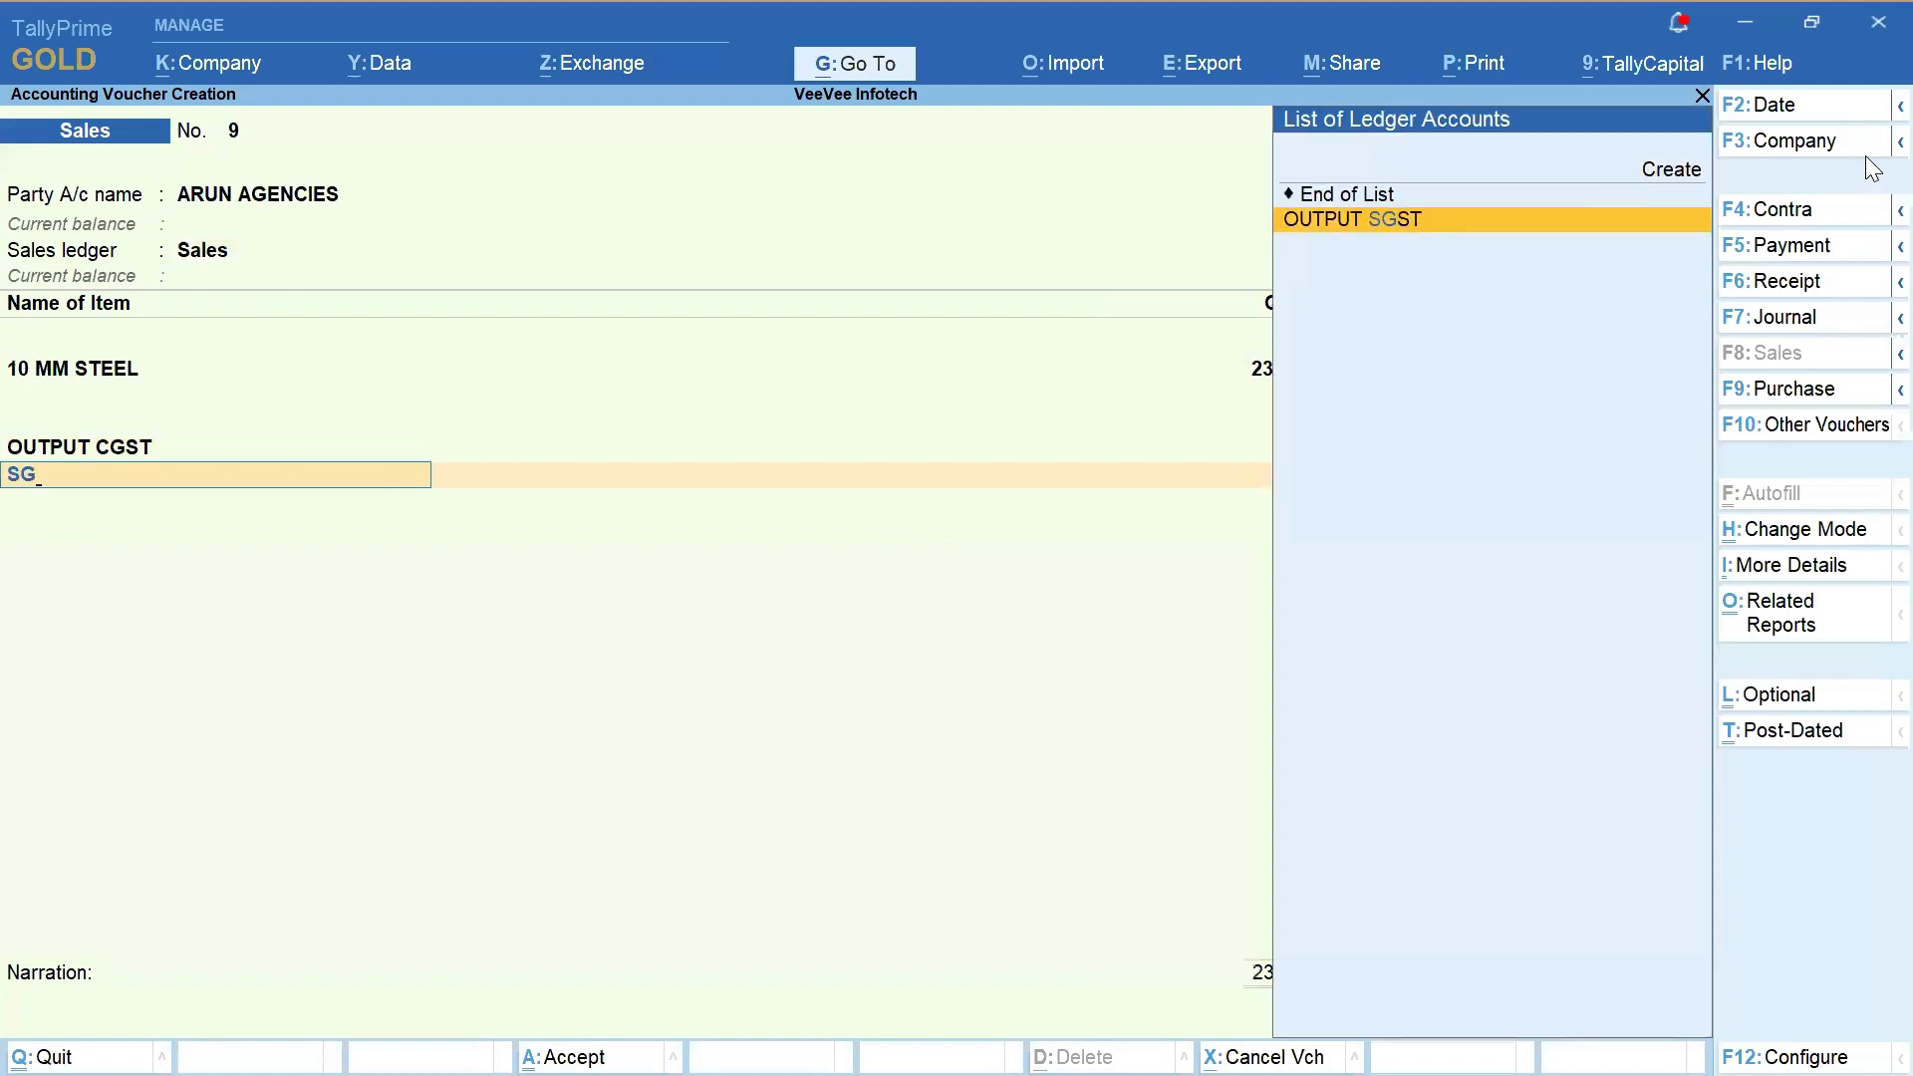
pyautogui.press('Return')
pyautogui.press('Return')
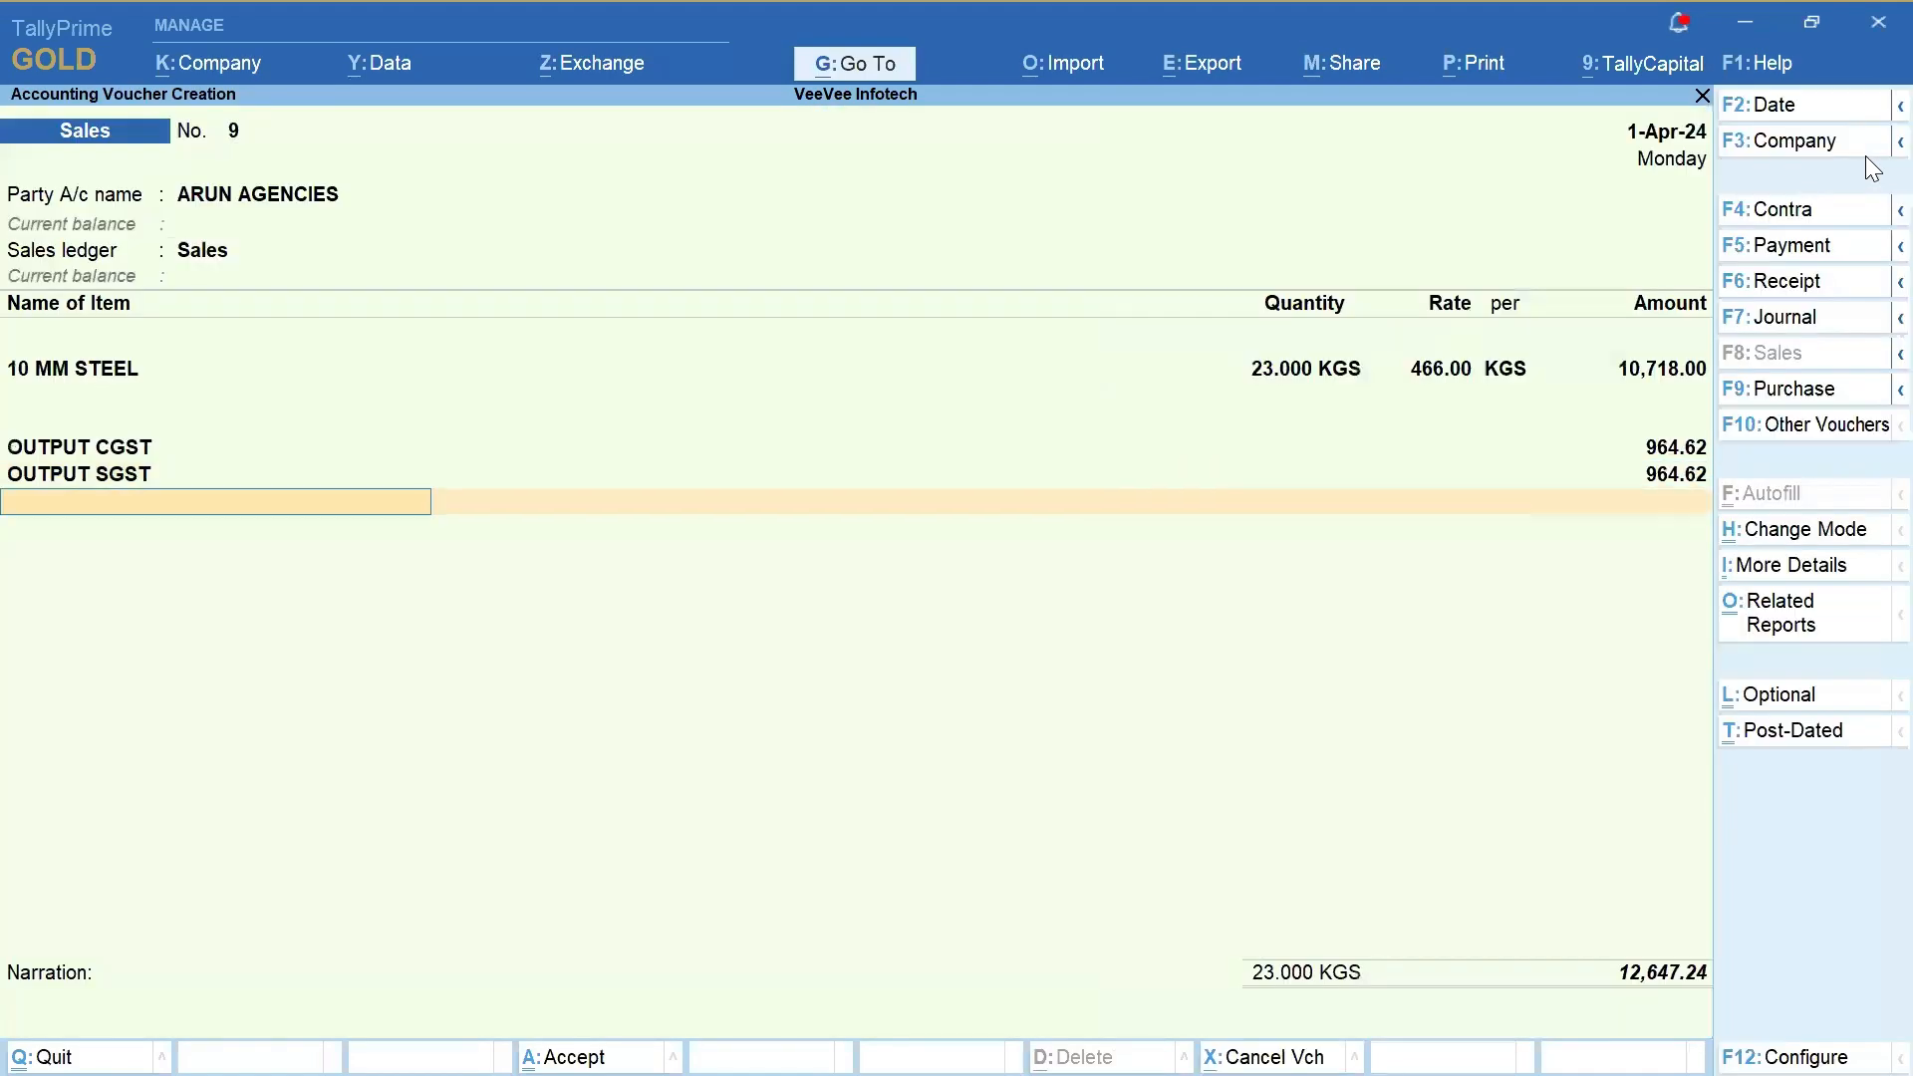
# Keep the bill-wise reference as New Ref 9 for ARUN AGENCIES and save the sales voucher
pyautogui.press('Return')
pyautogui.press('Return')
pyautogui.press('Return')
pyautogui.press('Return')
pyautogui.press('Return')
pyautogui.press('Return')
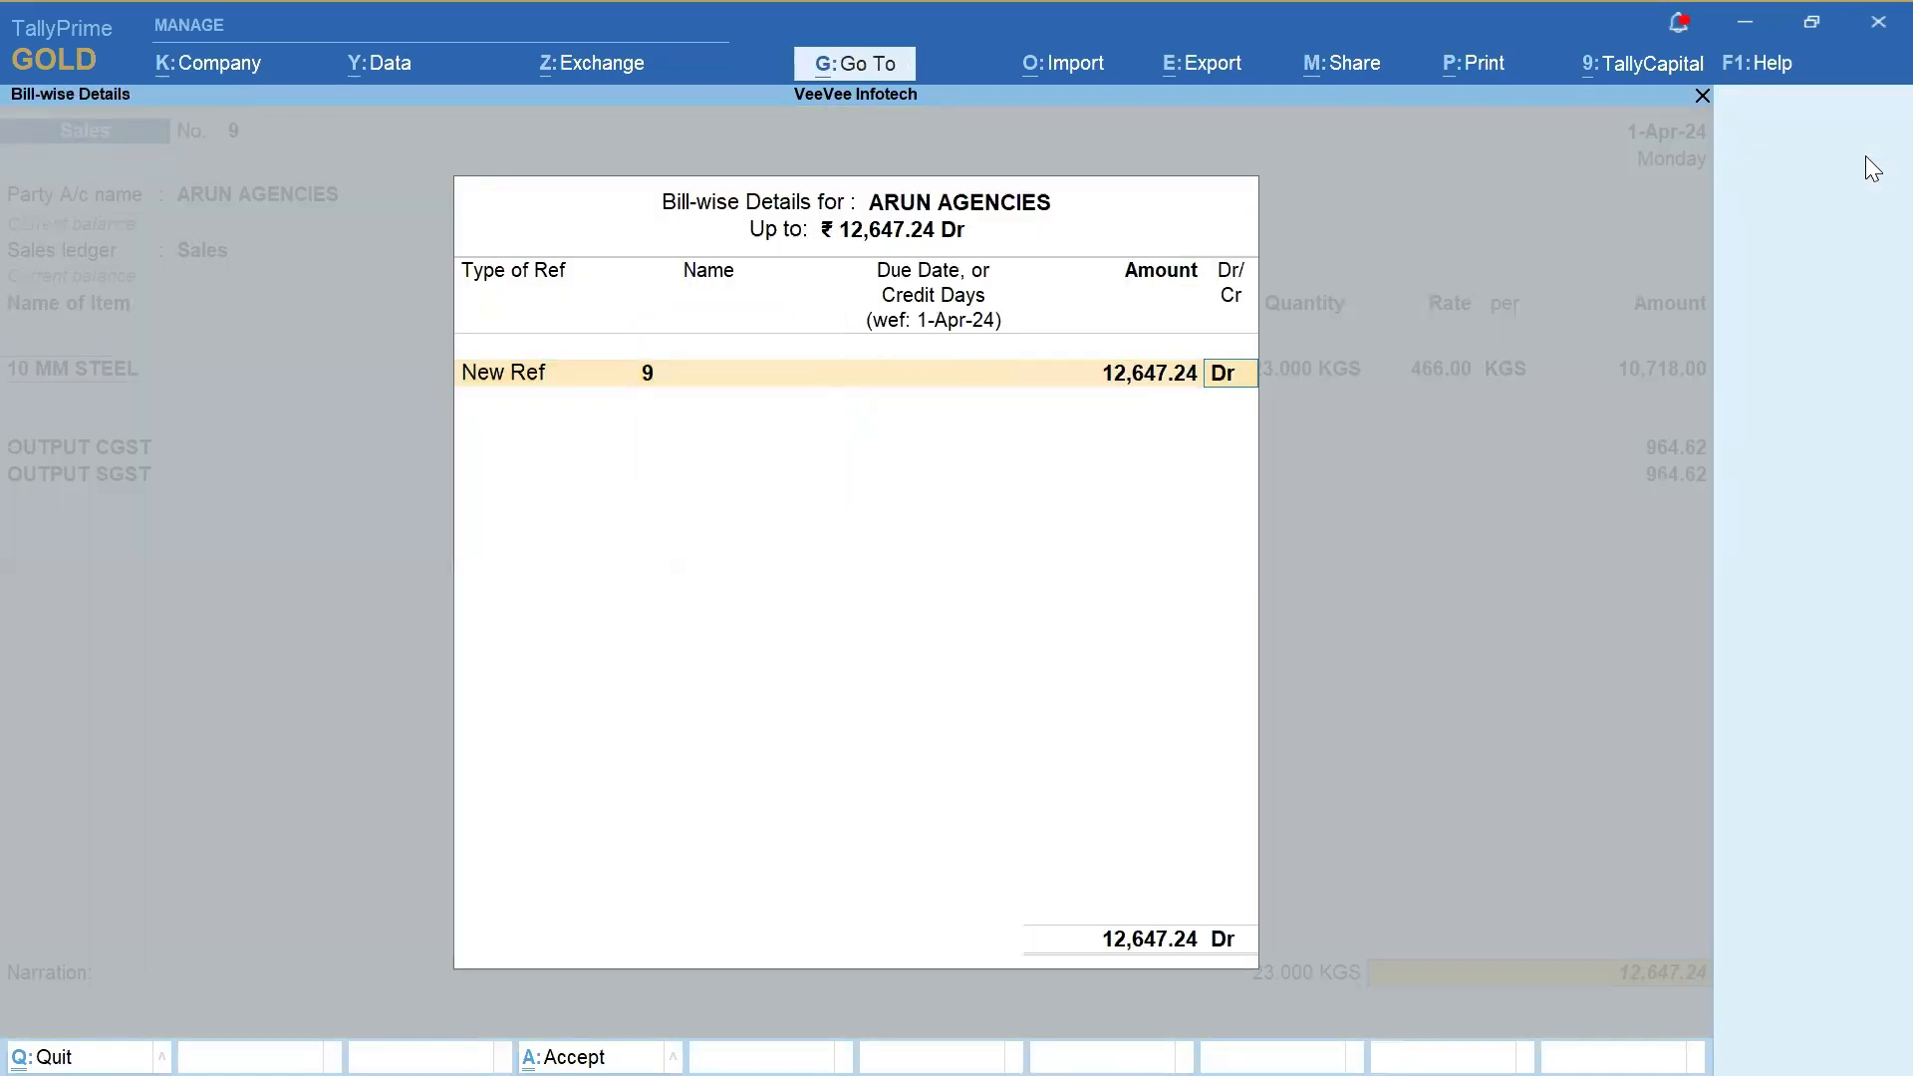
pyautogui.press('Return')
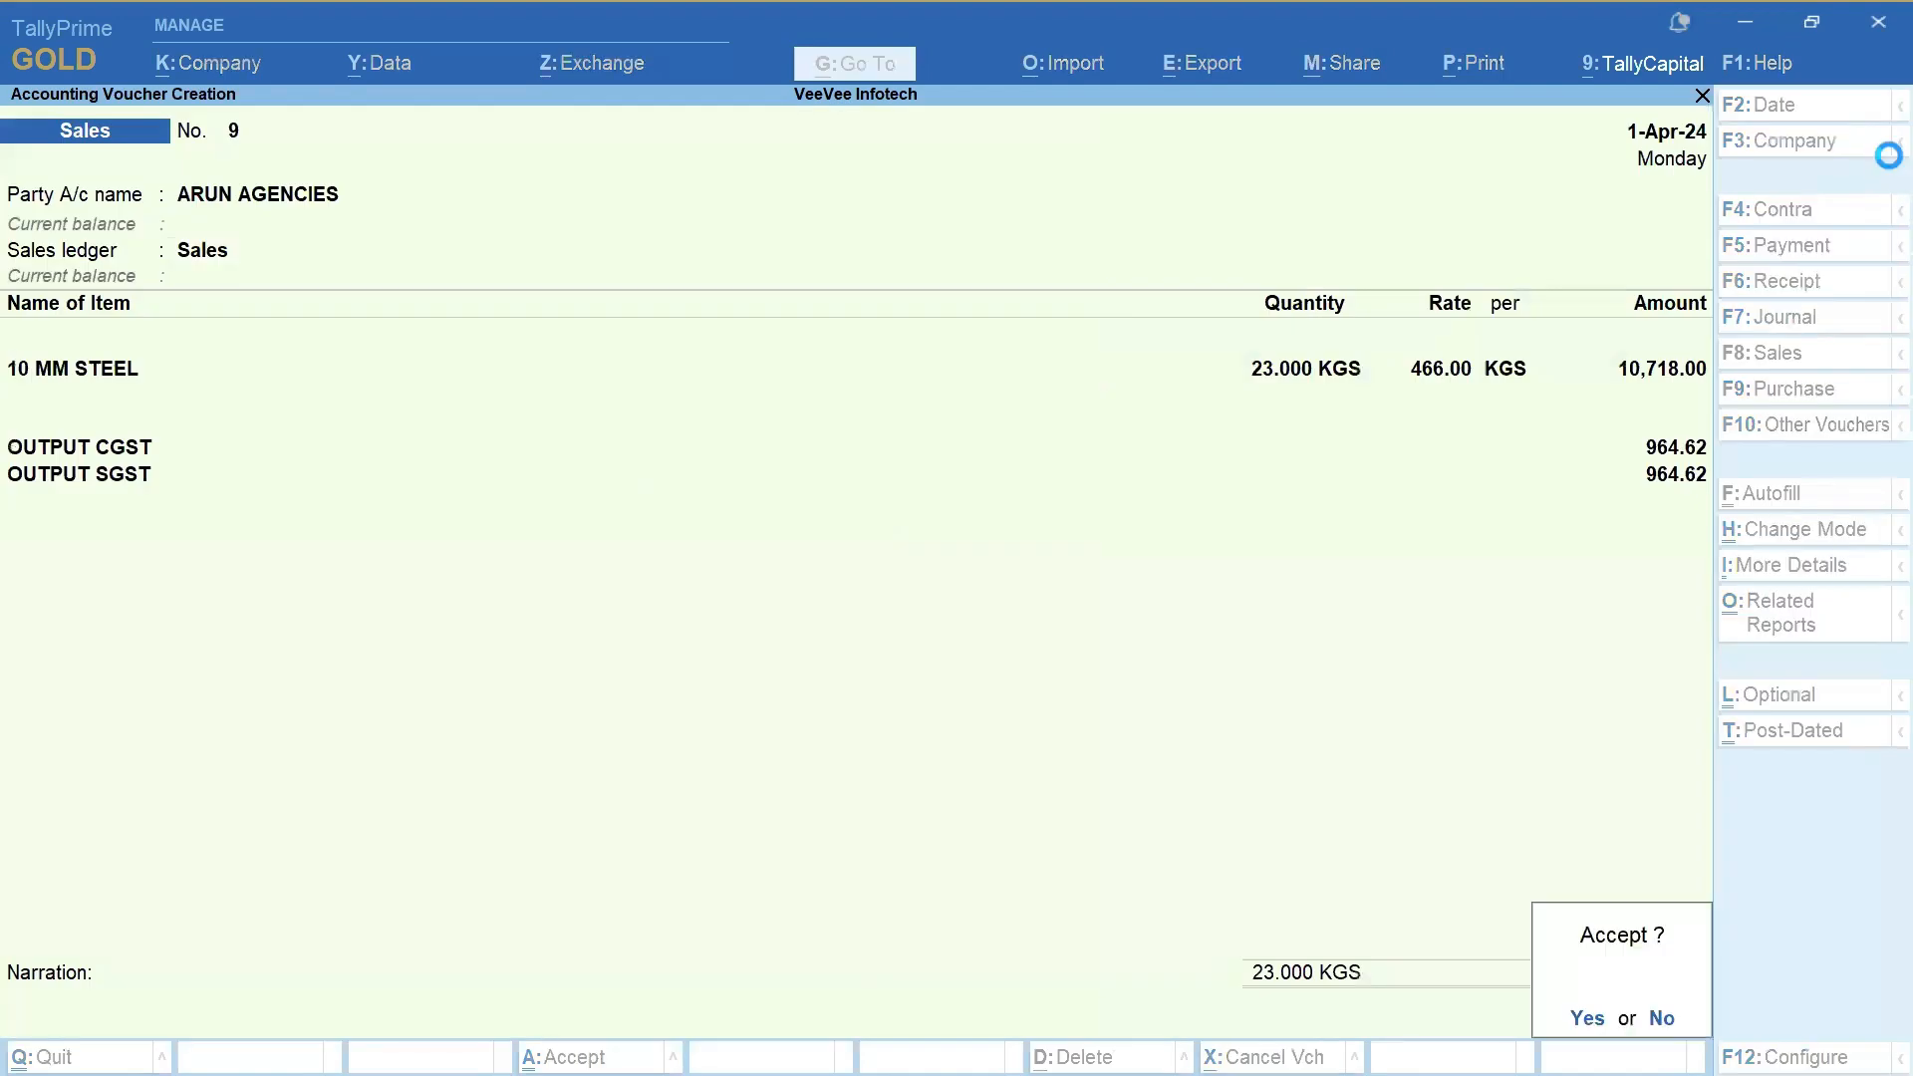
pyautogui.press('Return')
# Start another sales voucher for GUNA STEELS with the Sales ledger, accepting the dispatch and party details without entries
pyautogui.press('Down')
pyautogui.press('Down')
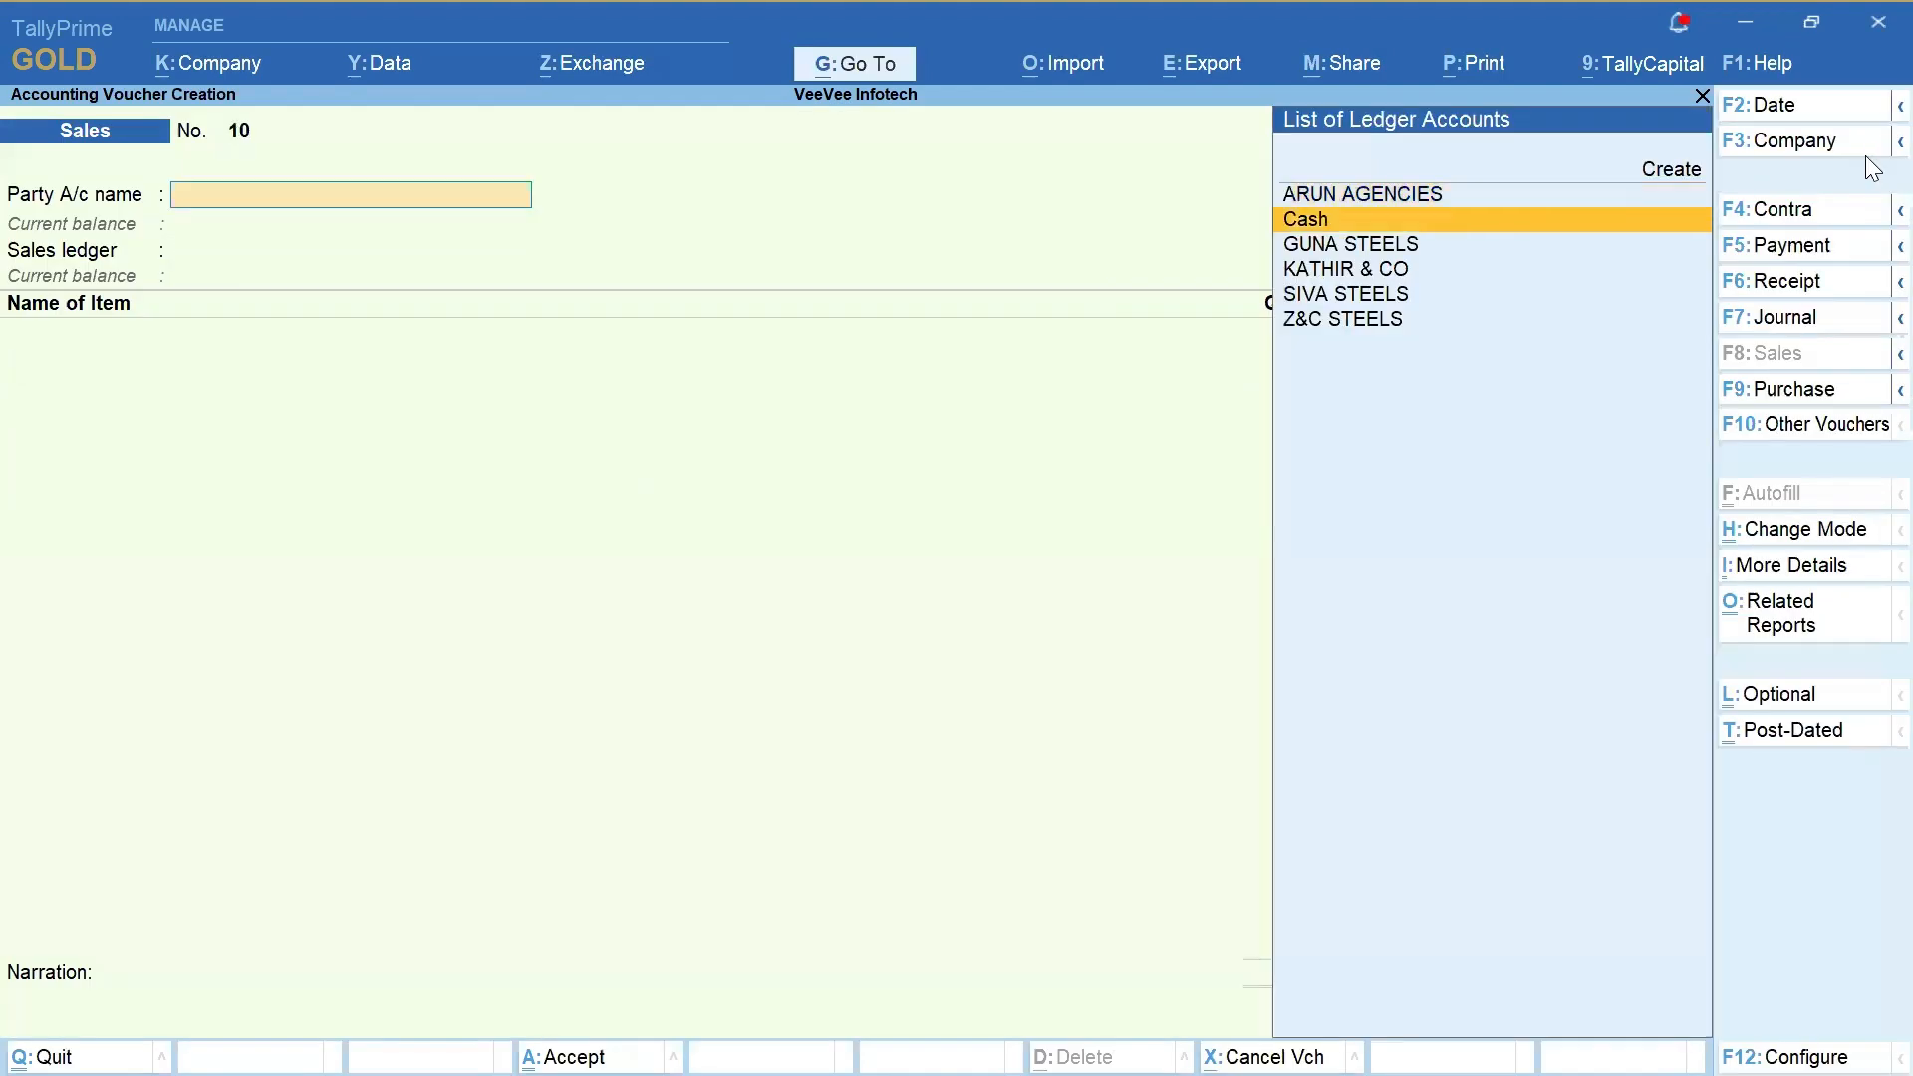
pyautogui.press('Return')
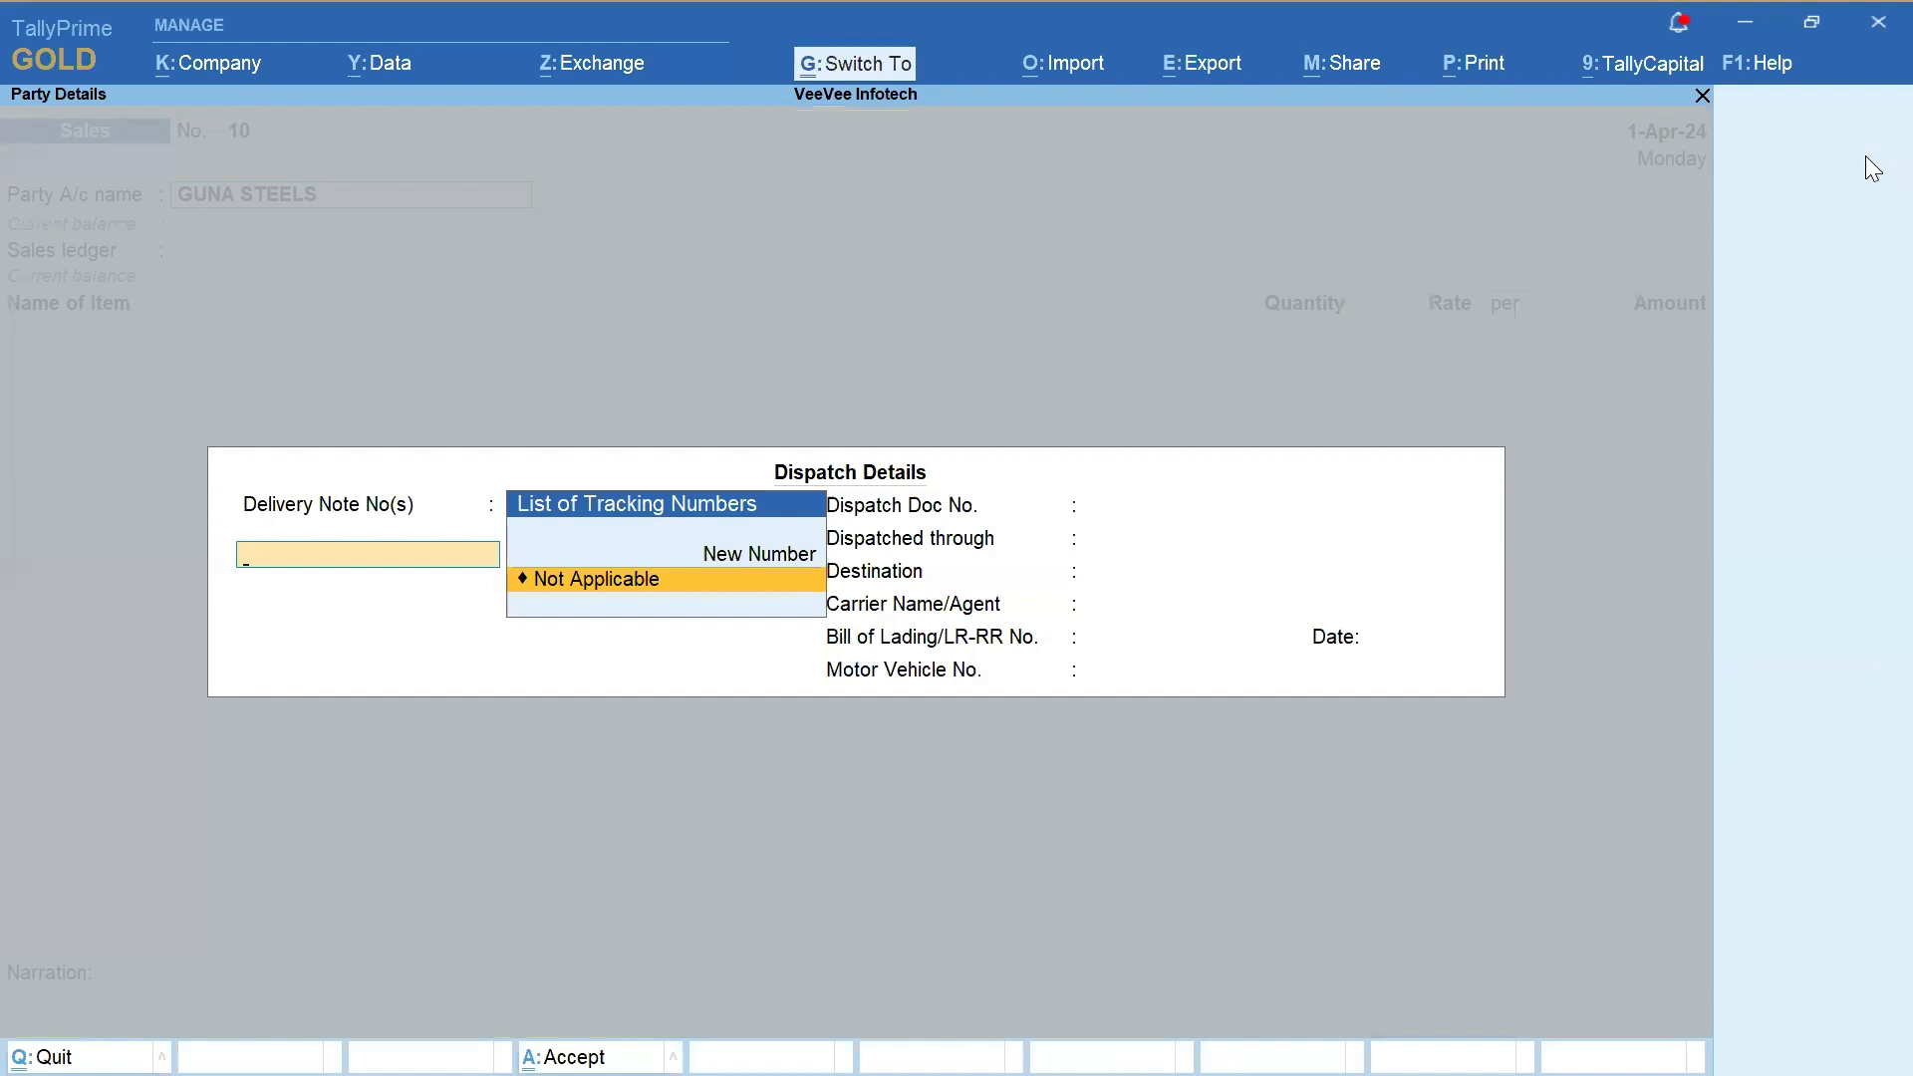
pyautogui.hotkey('ctrl', 'a')
pyautogui.hotkey('ctrl', 'a')
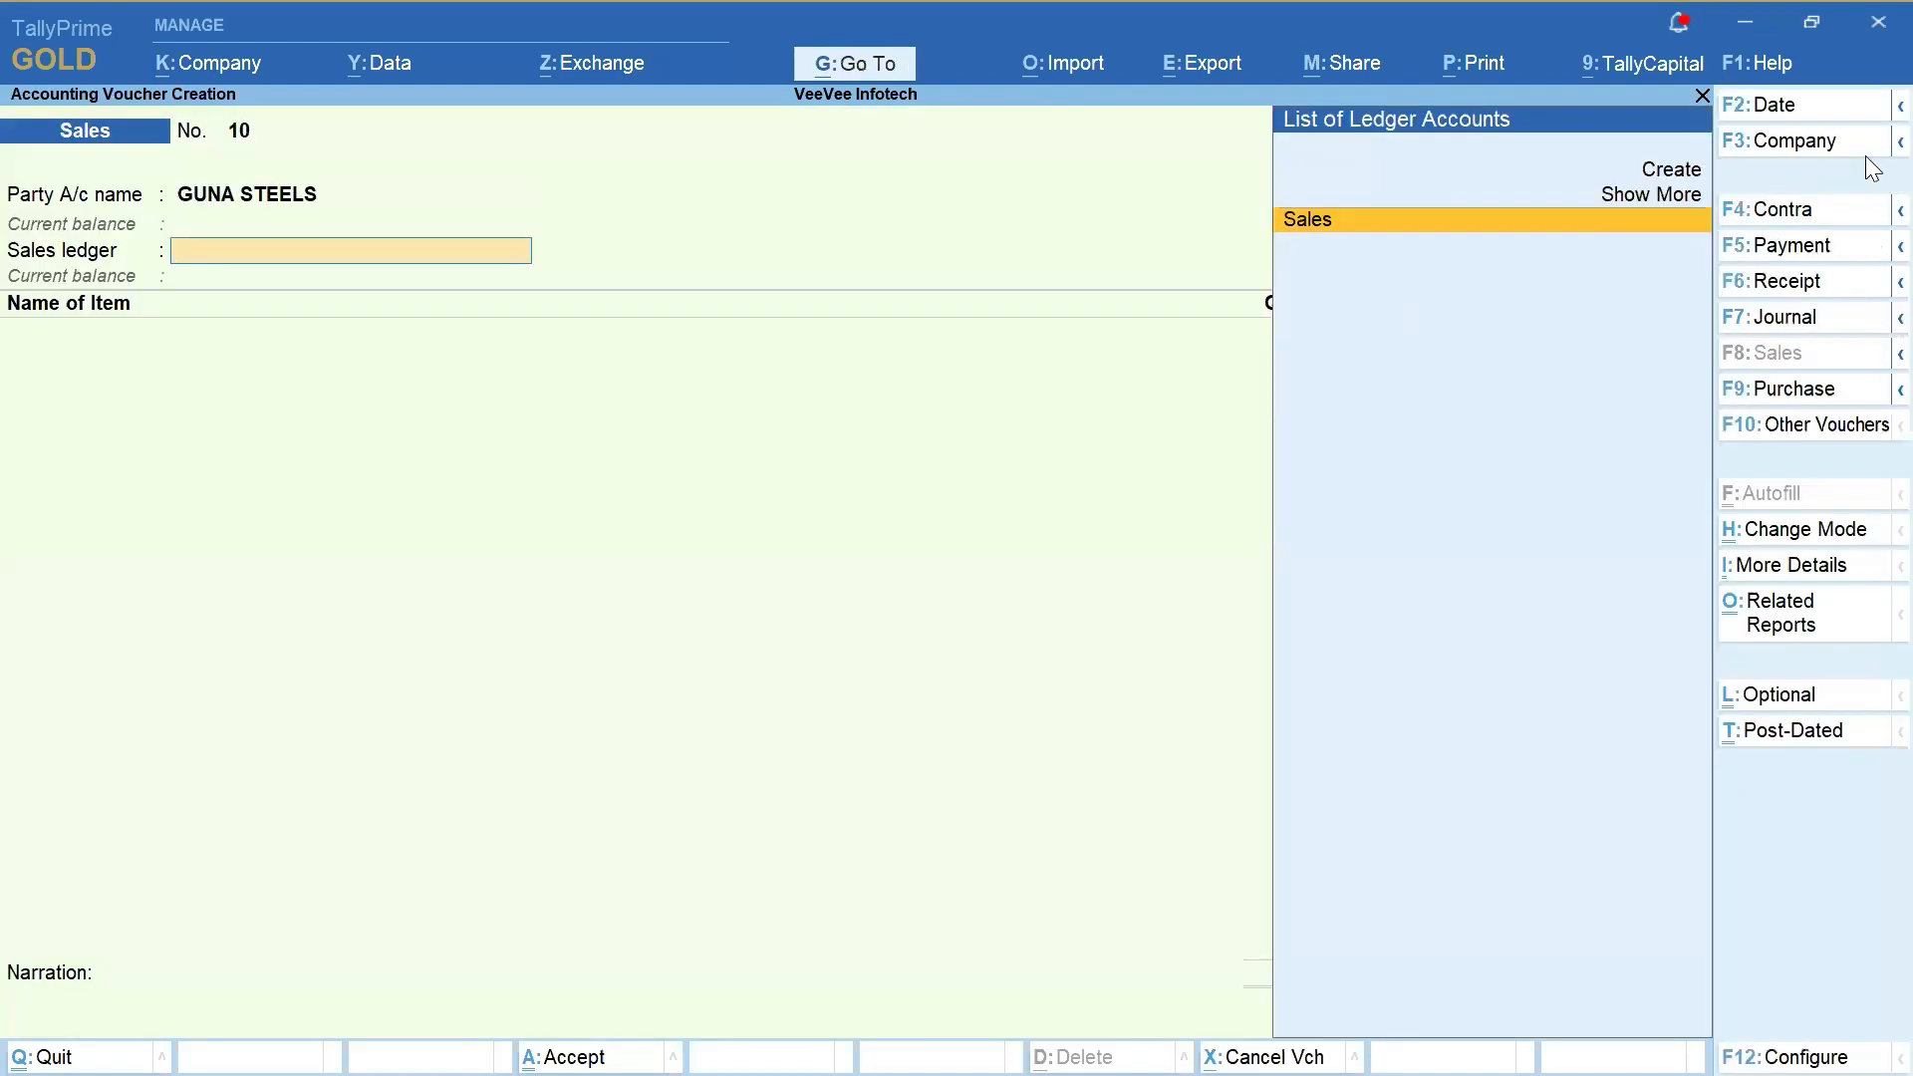
pyautogui.press('Return')
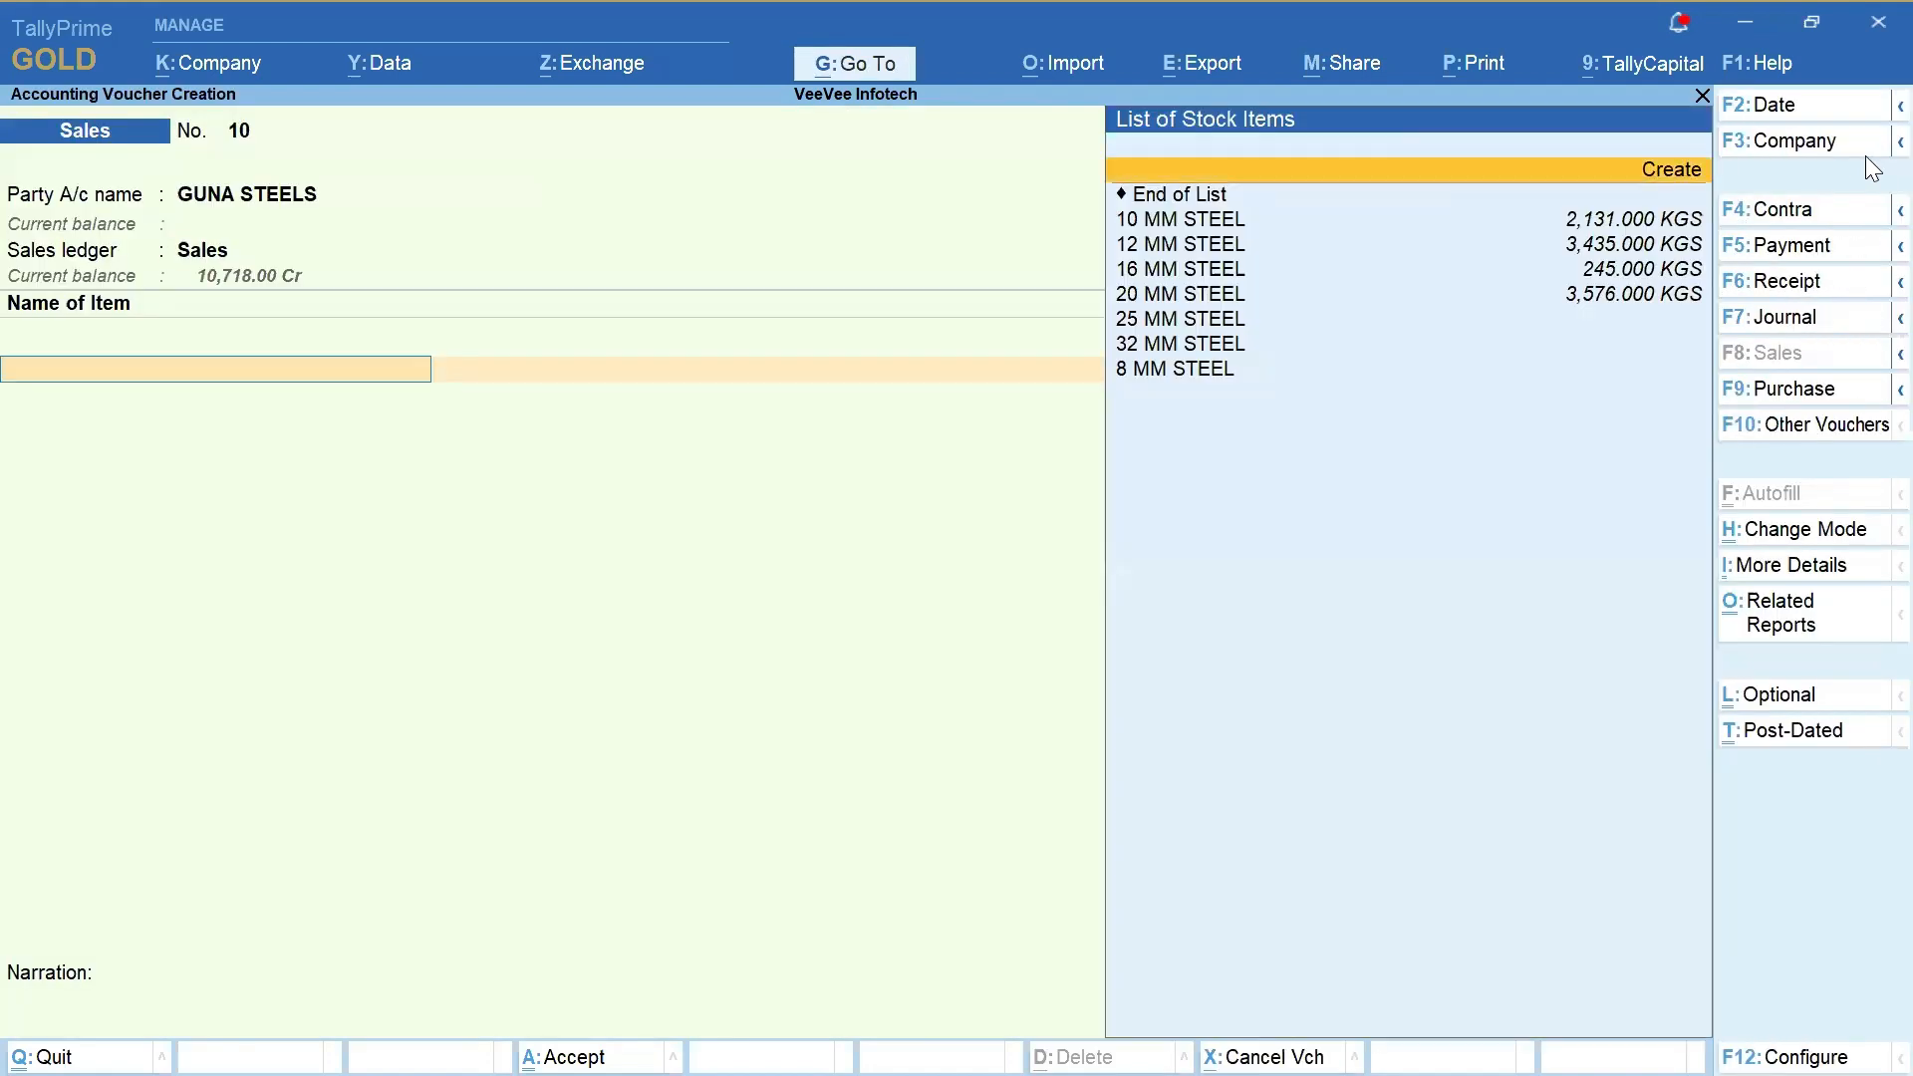
# Add 12 MM STEEL to the GUNA STEELS voucher and allocate it from Main Location with no tracking number
pyautogui.press('Down')
pyautogui.press('Down')
pyautogui.press('Down')
pyautogui.press('Return')
pyautogui.press('Return')
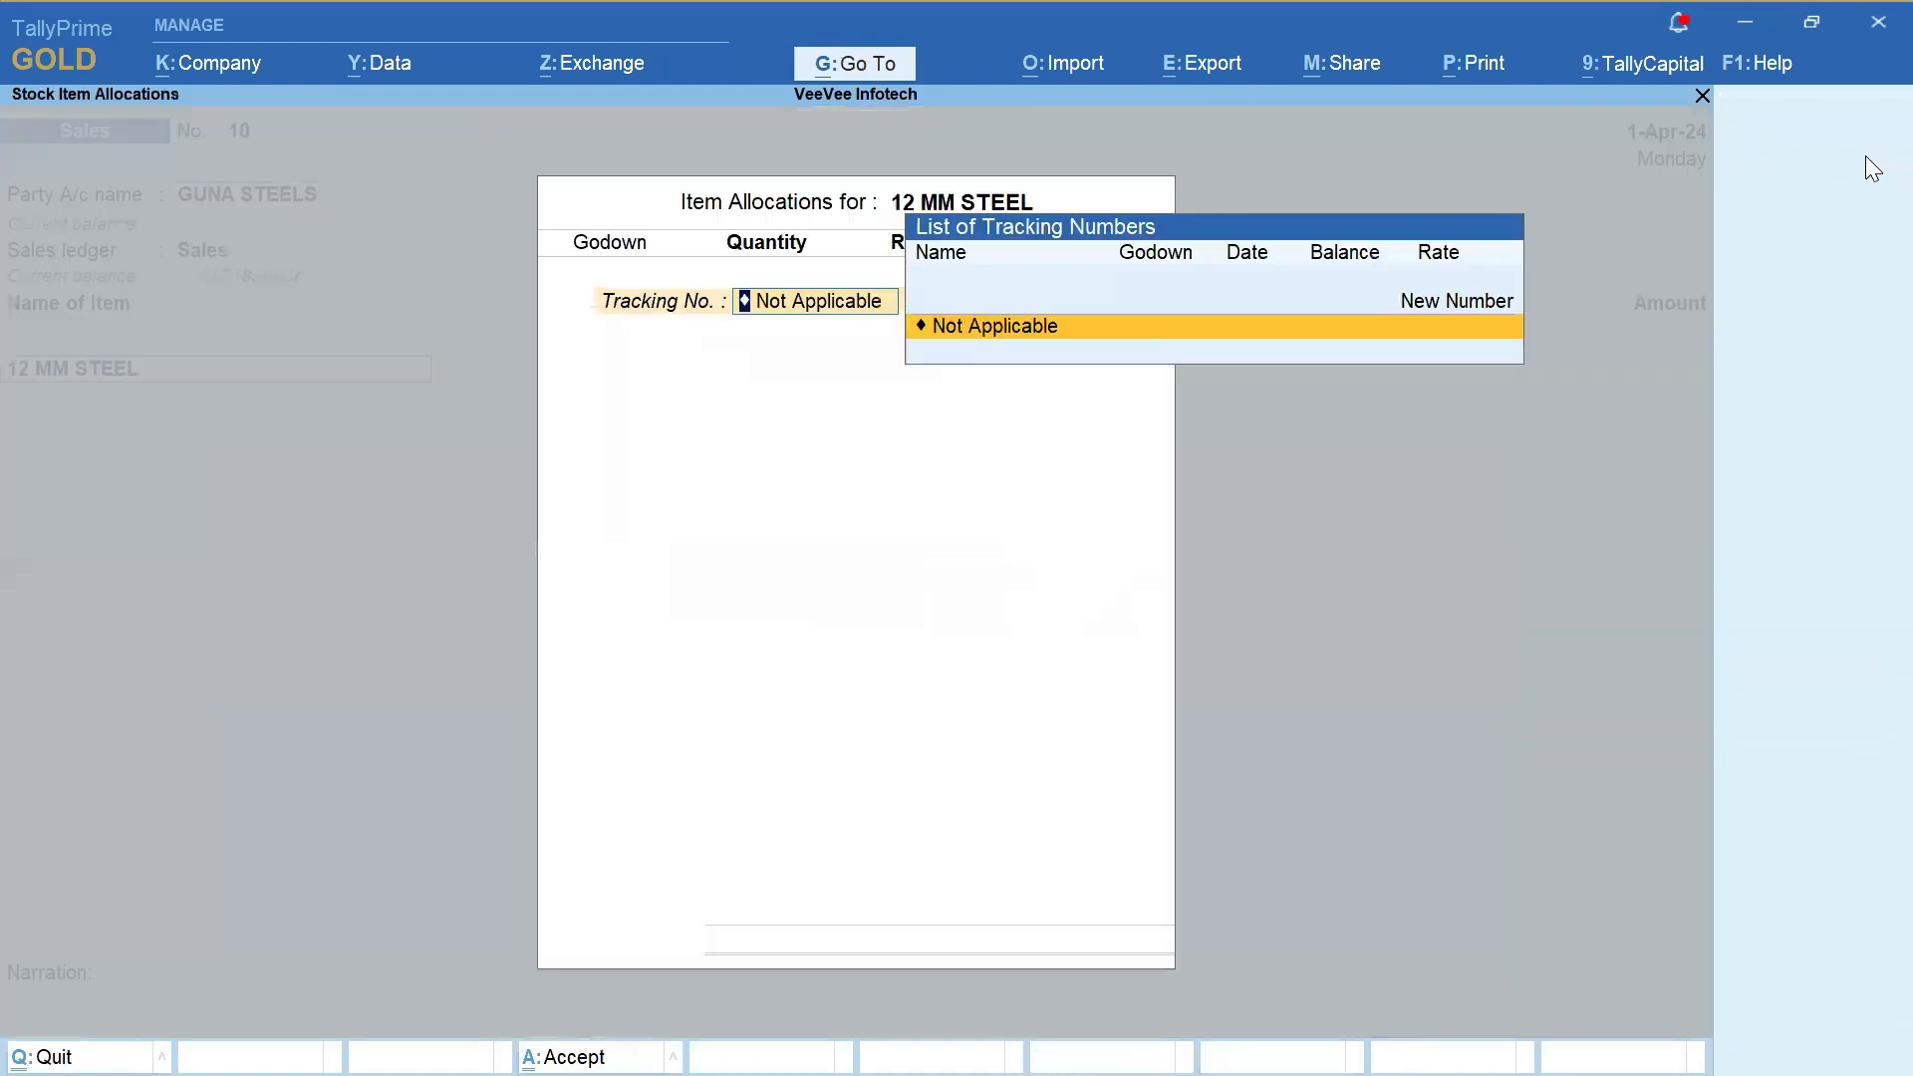
pyautogui.press('Return')
# Set the 12 MM STEEL quantity to 23 KGS and the rate to 24 per KGS, and finish the item list
pyautogui.write('23')
pyautogui.press('Return')
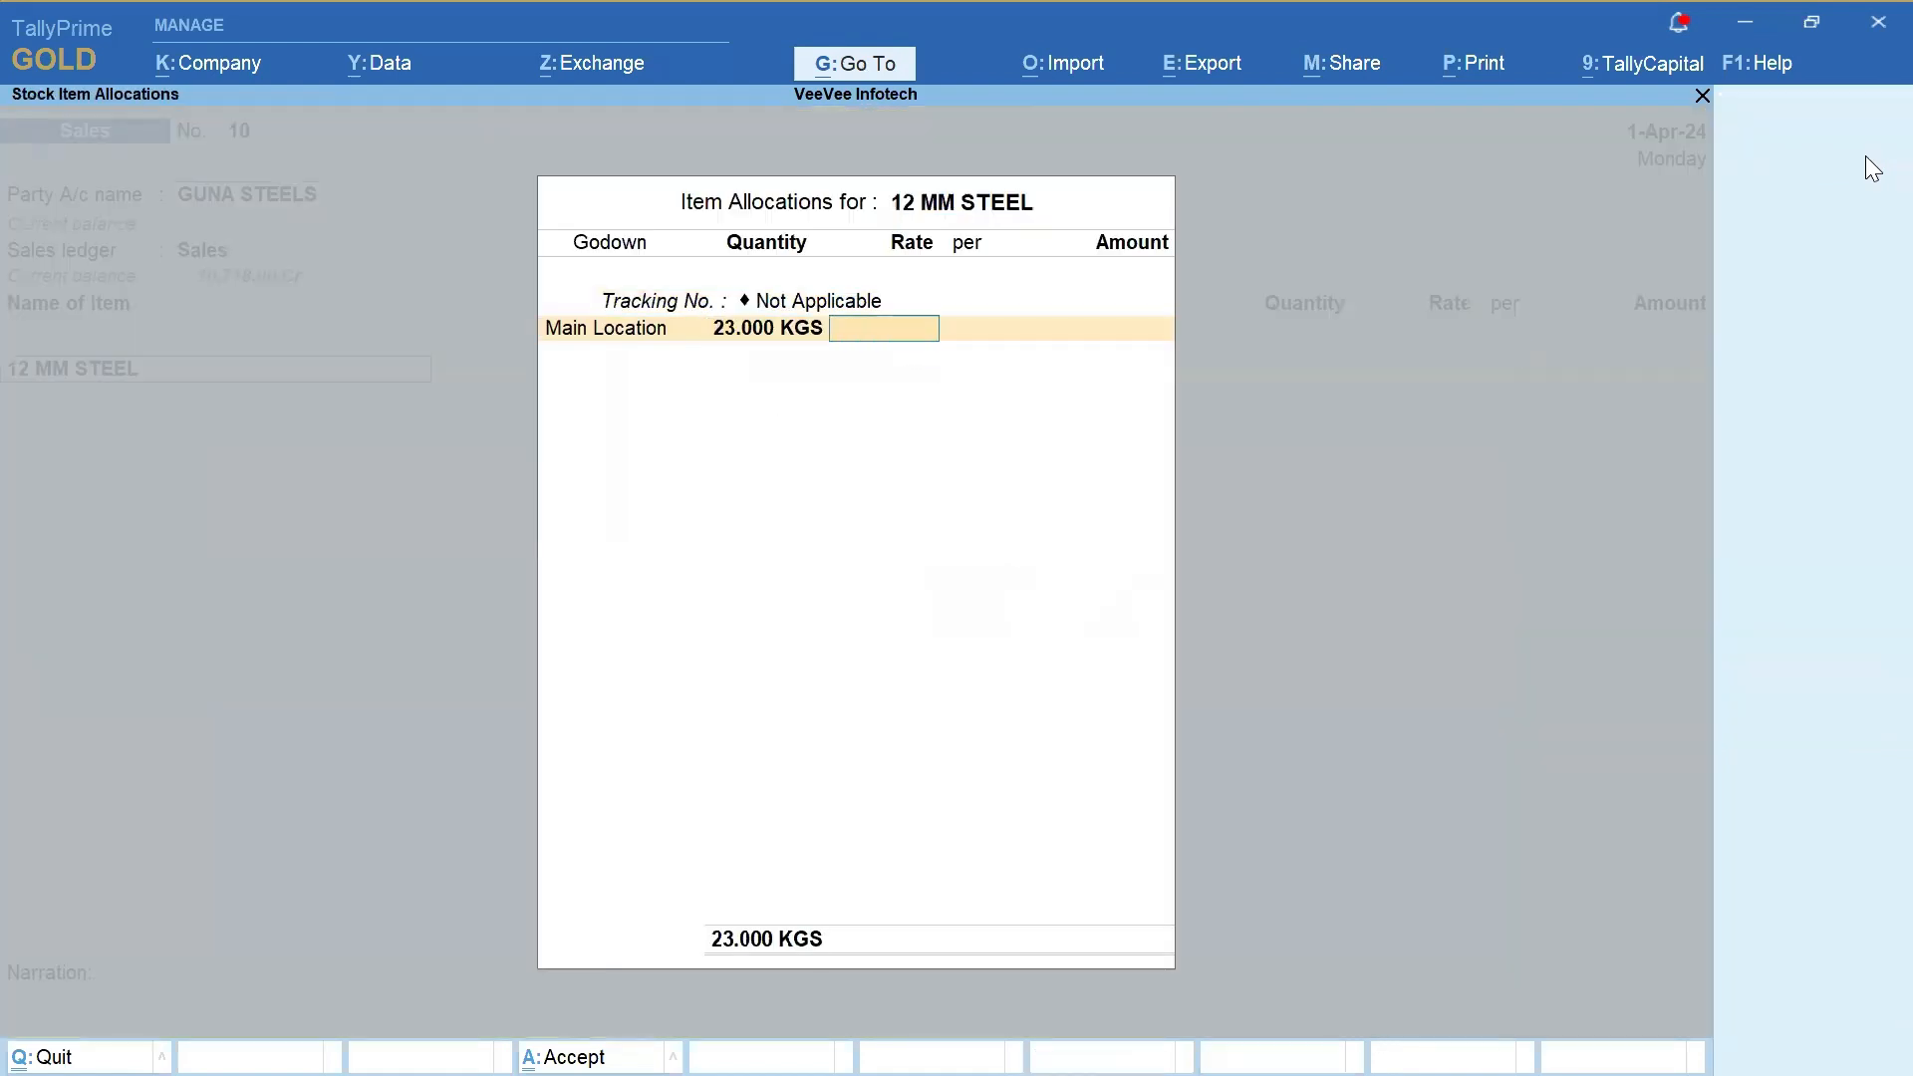
pyautogui.write('24')
pyautogui.press('Return')
pyautogui.press('Return')
pyautogui.press('Return')
pyautogui.press('Return')
pyautogui.press('Return')
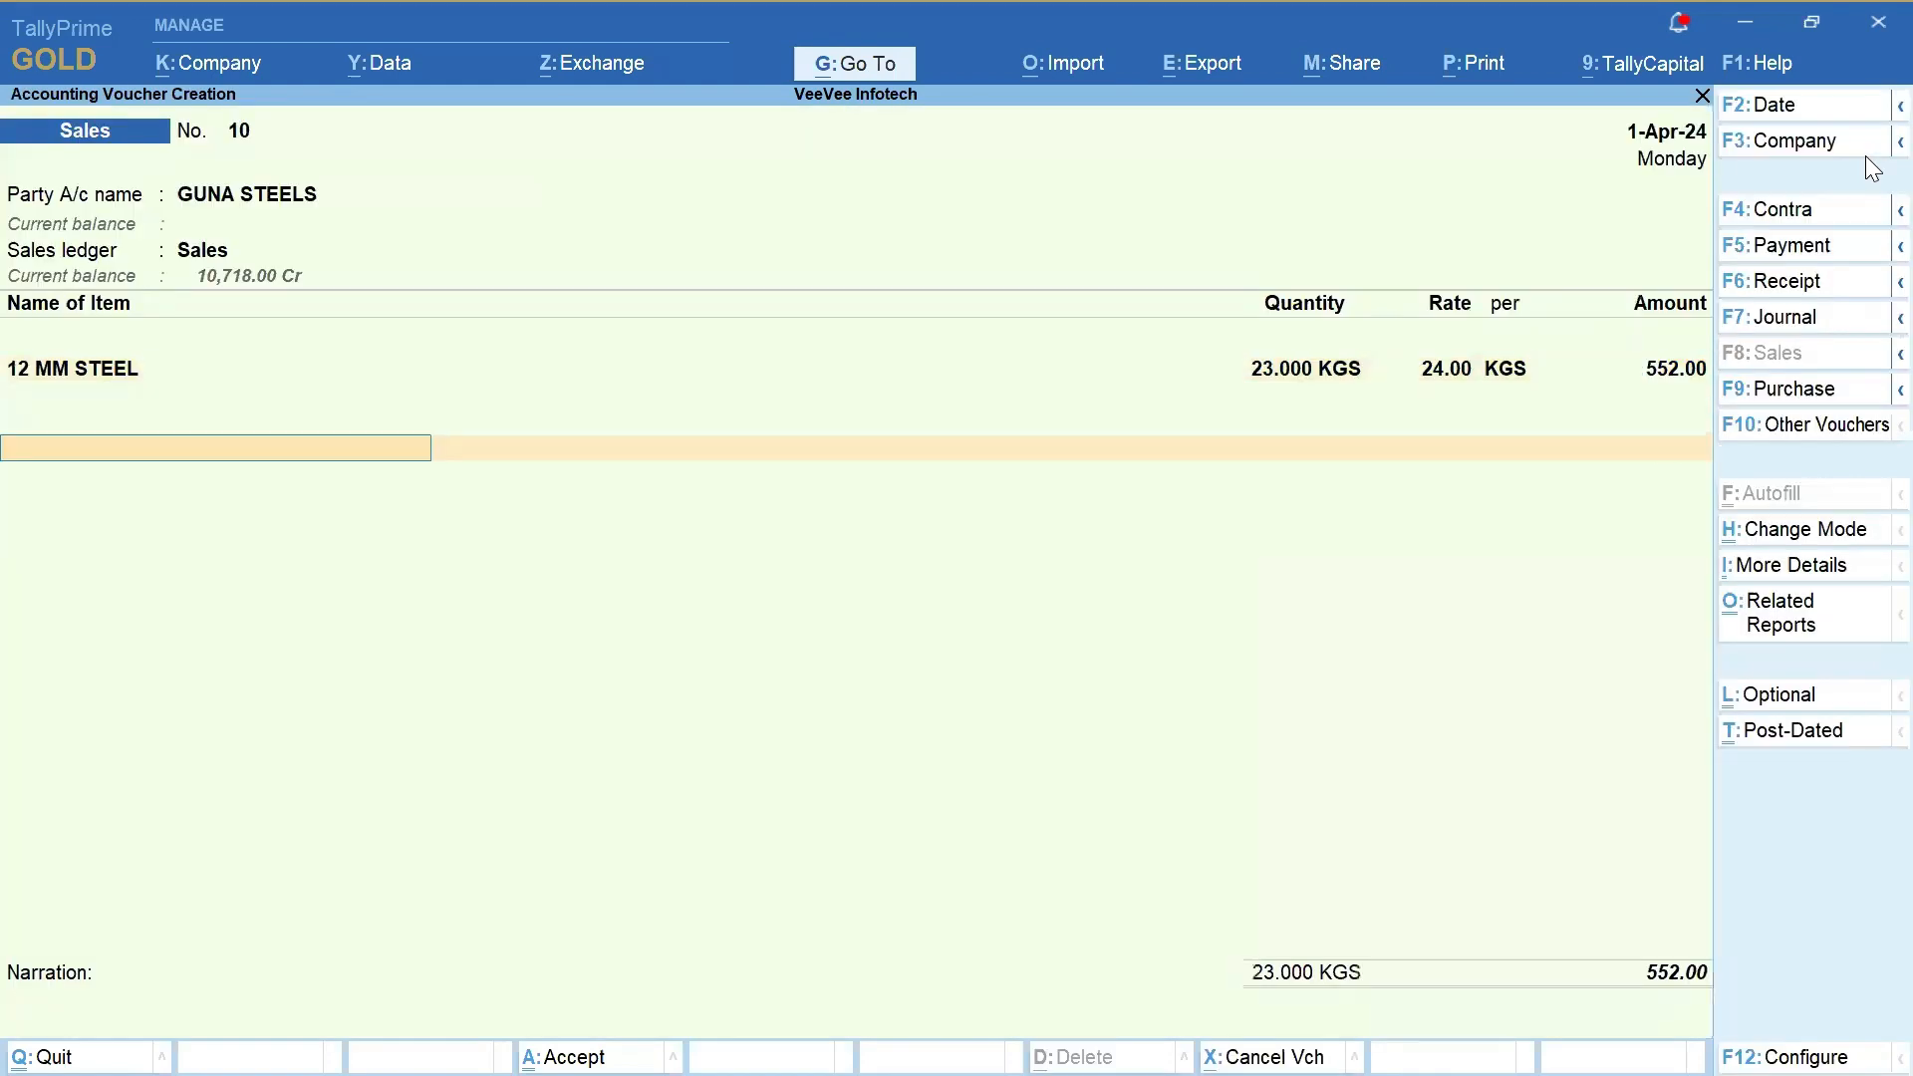
# Add the OUTPUT CGST and OUTPUT SGST ledgers to the GUNA STEELS sales voucher
pyautogui.write('CGS')
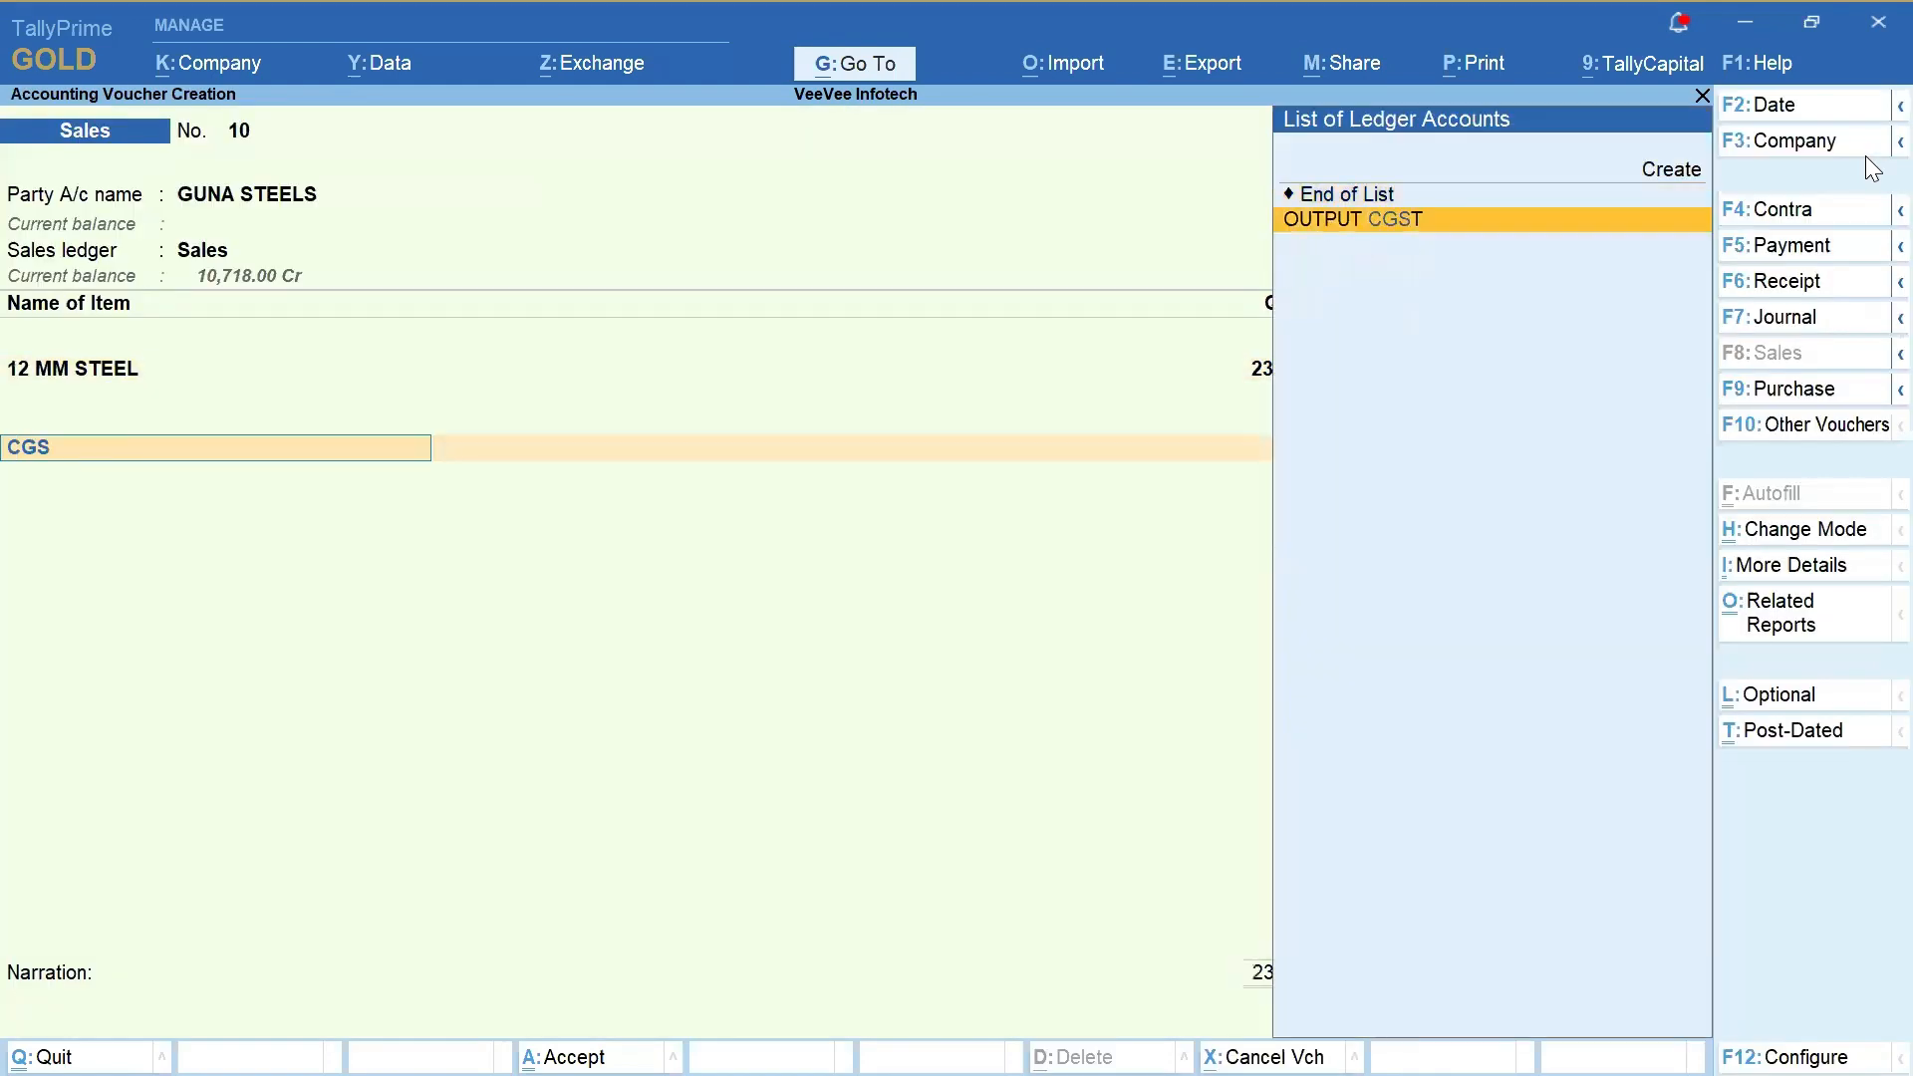
pyautogui.press('Return')
pyautogui.press('Return')
pyautogui.write('SG')
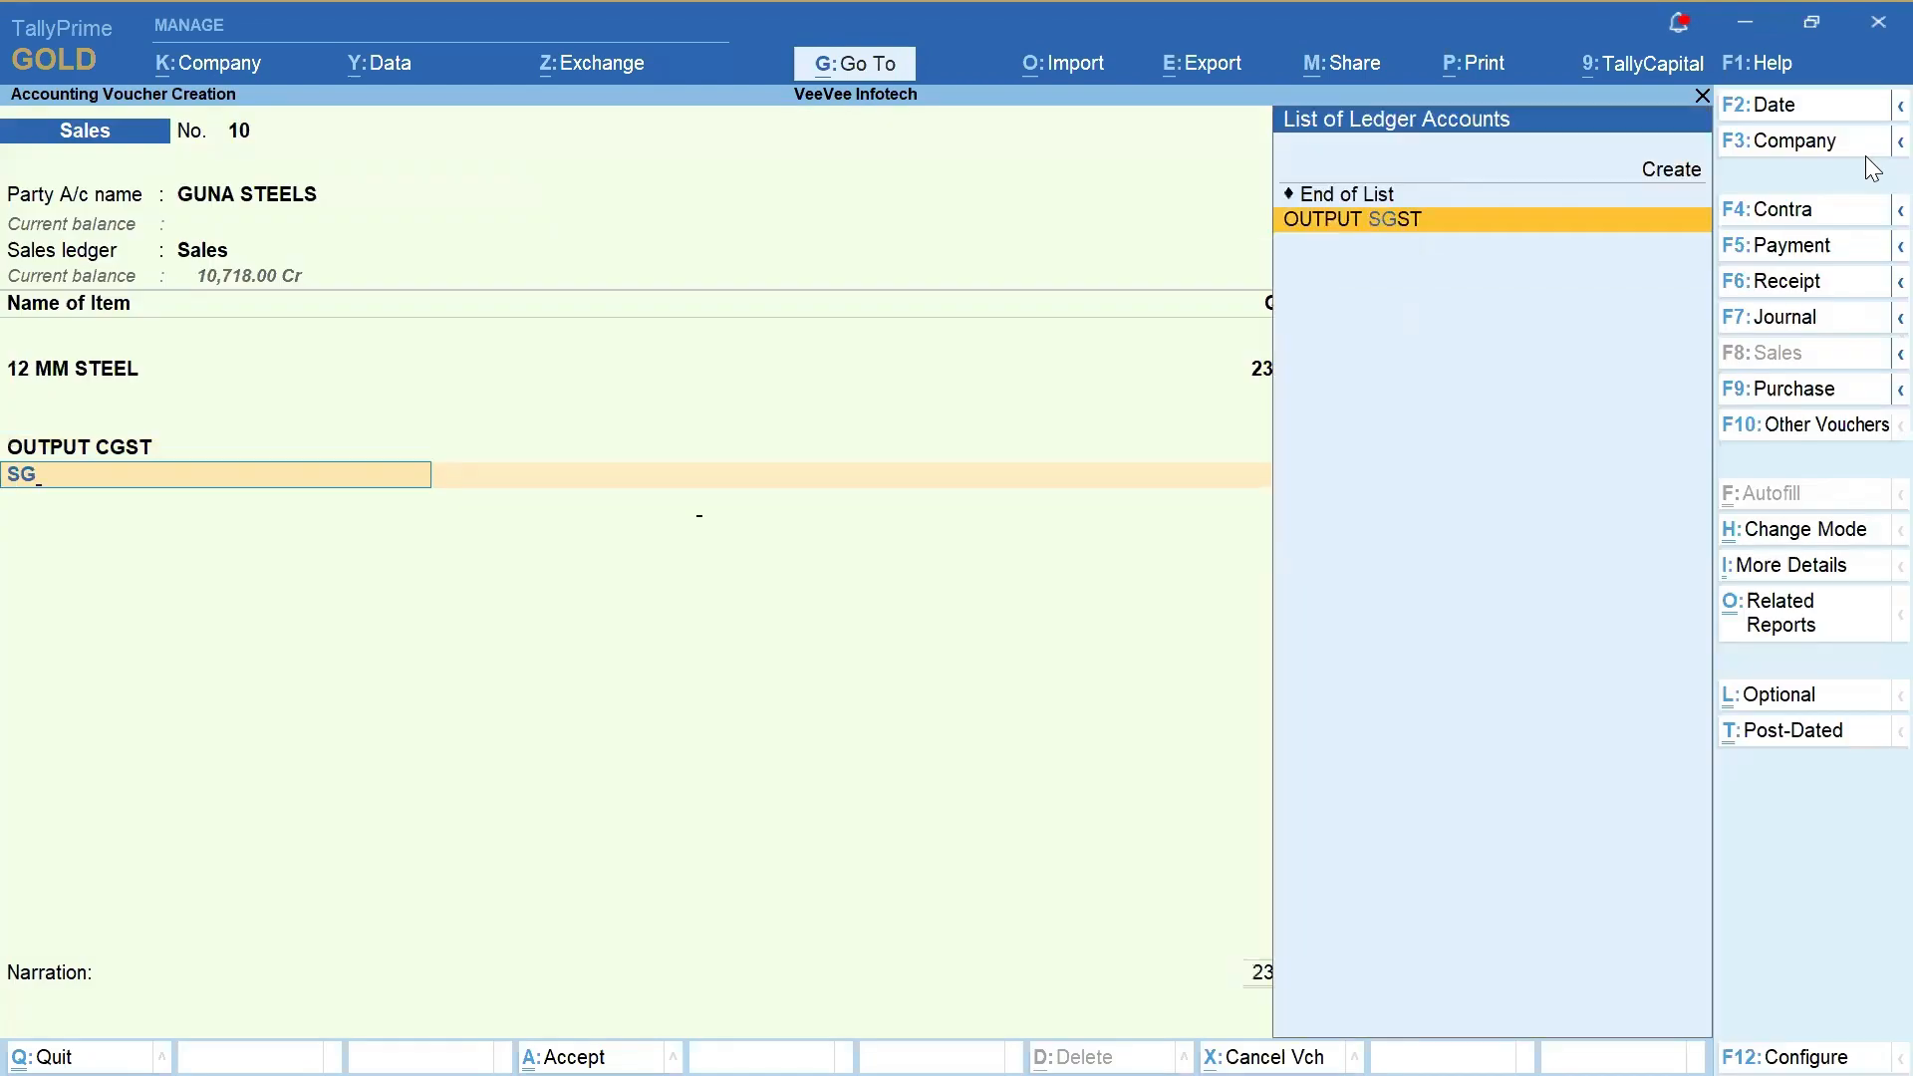
pyautogui.press('Return')
pyautogui.press('Return')
pyautogui.press('Return')
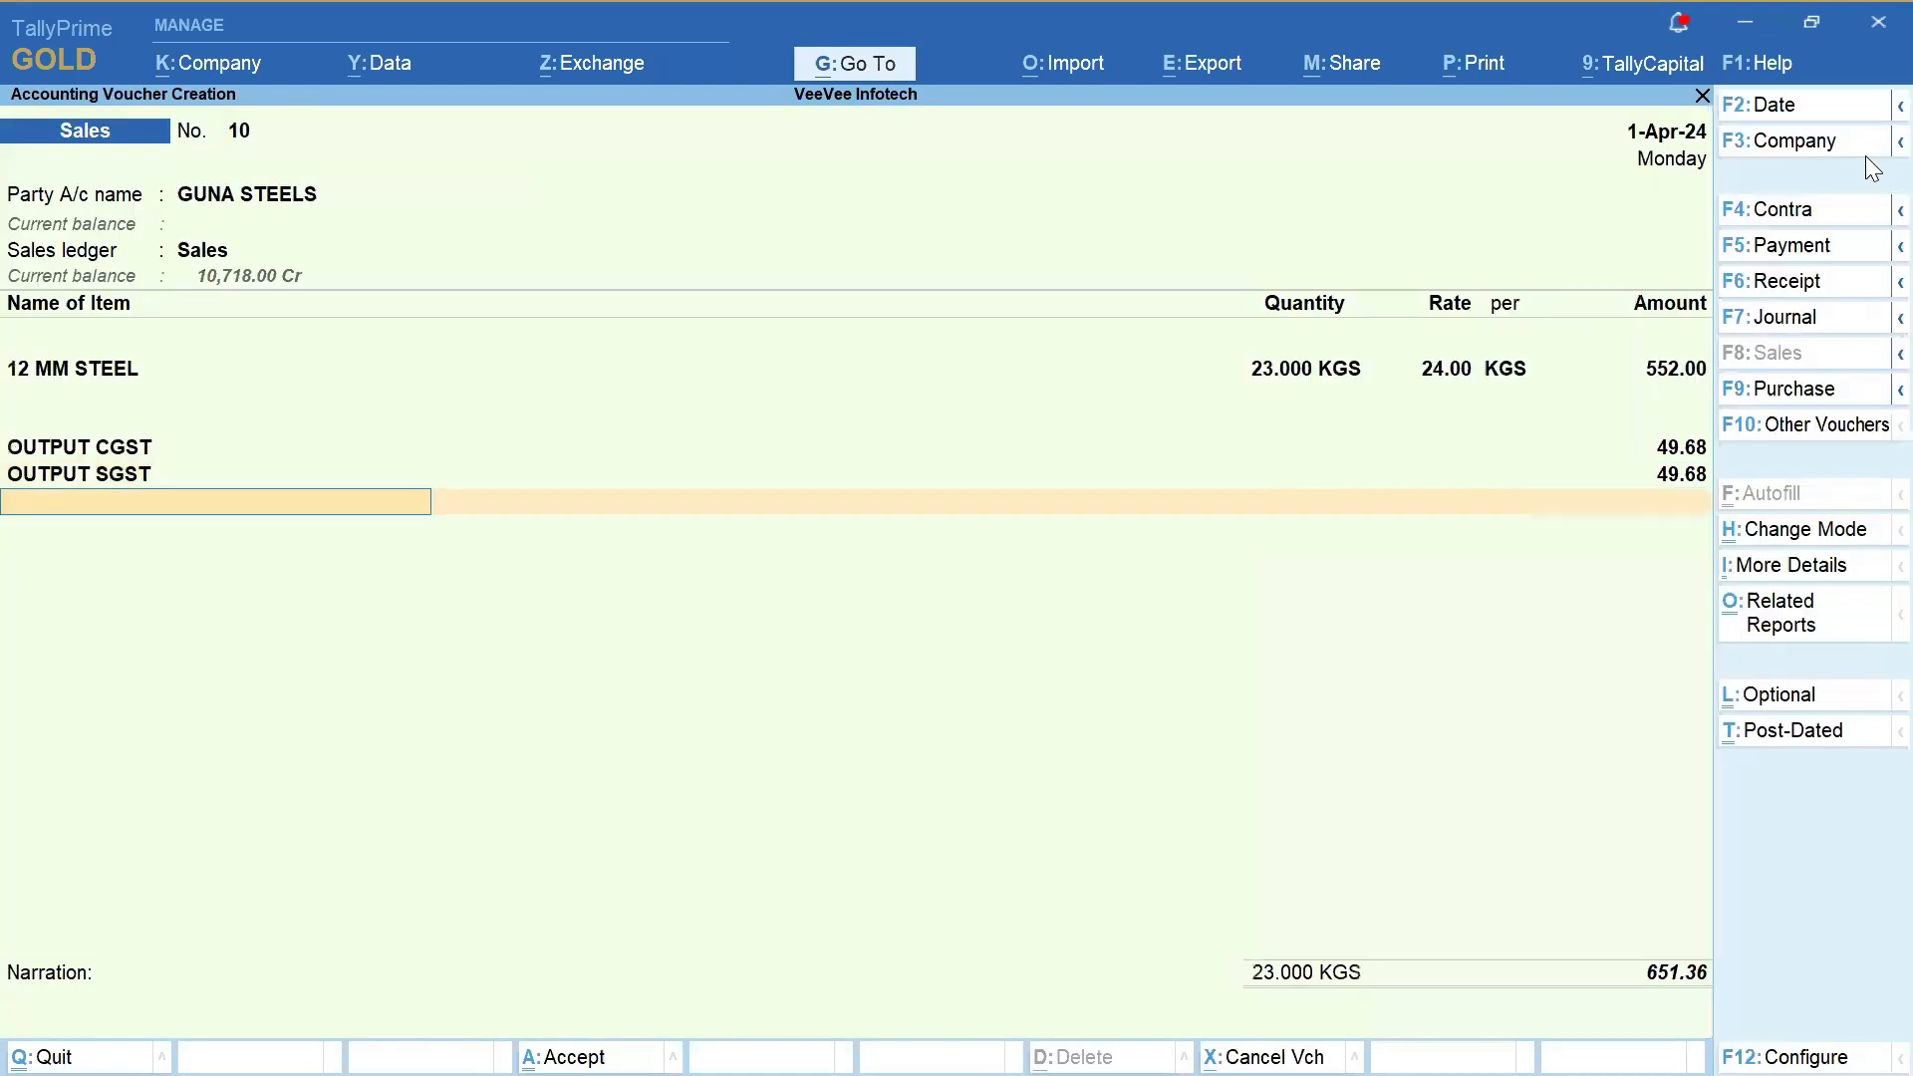
# Keep the bill-wise reference as New Ref 10 for GUNA STEELS and save the sales voucher
pyautogui.press('Return')
pyautogui.press('Return')
pyautogui.press('Return')
pyautogui.press('Return')
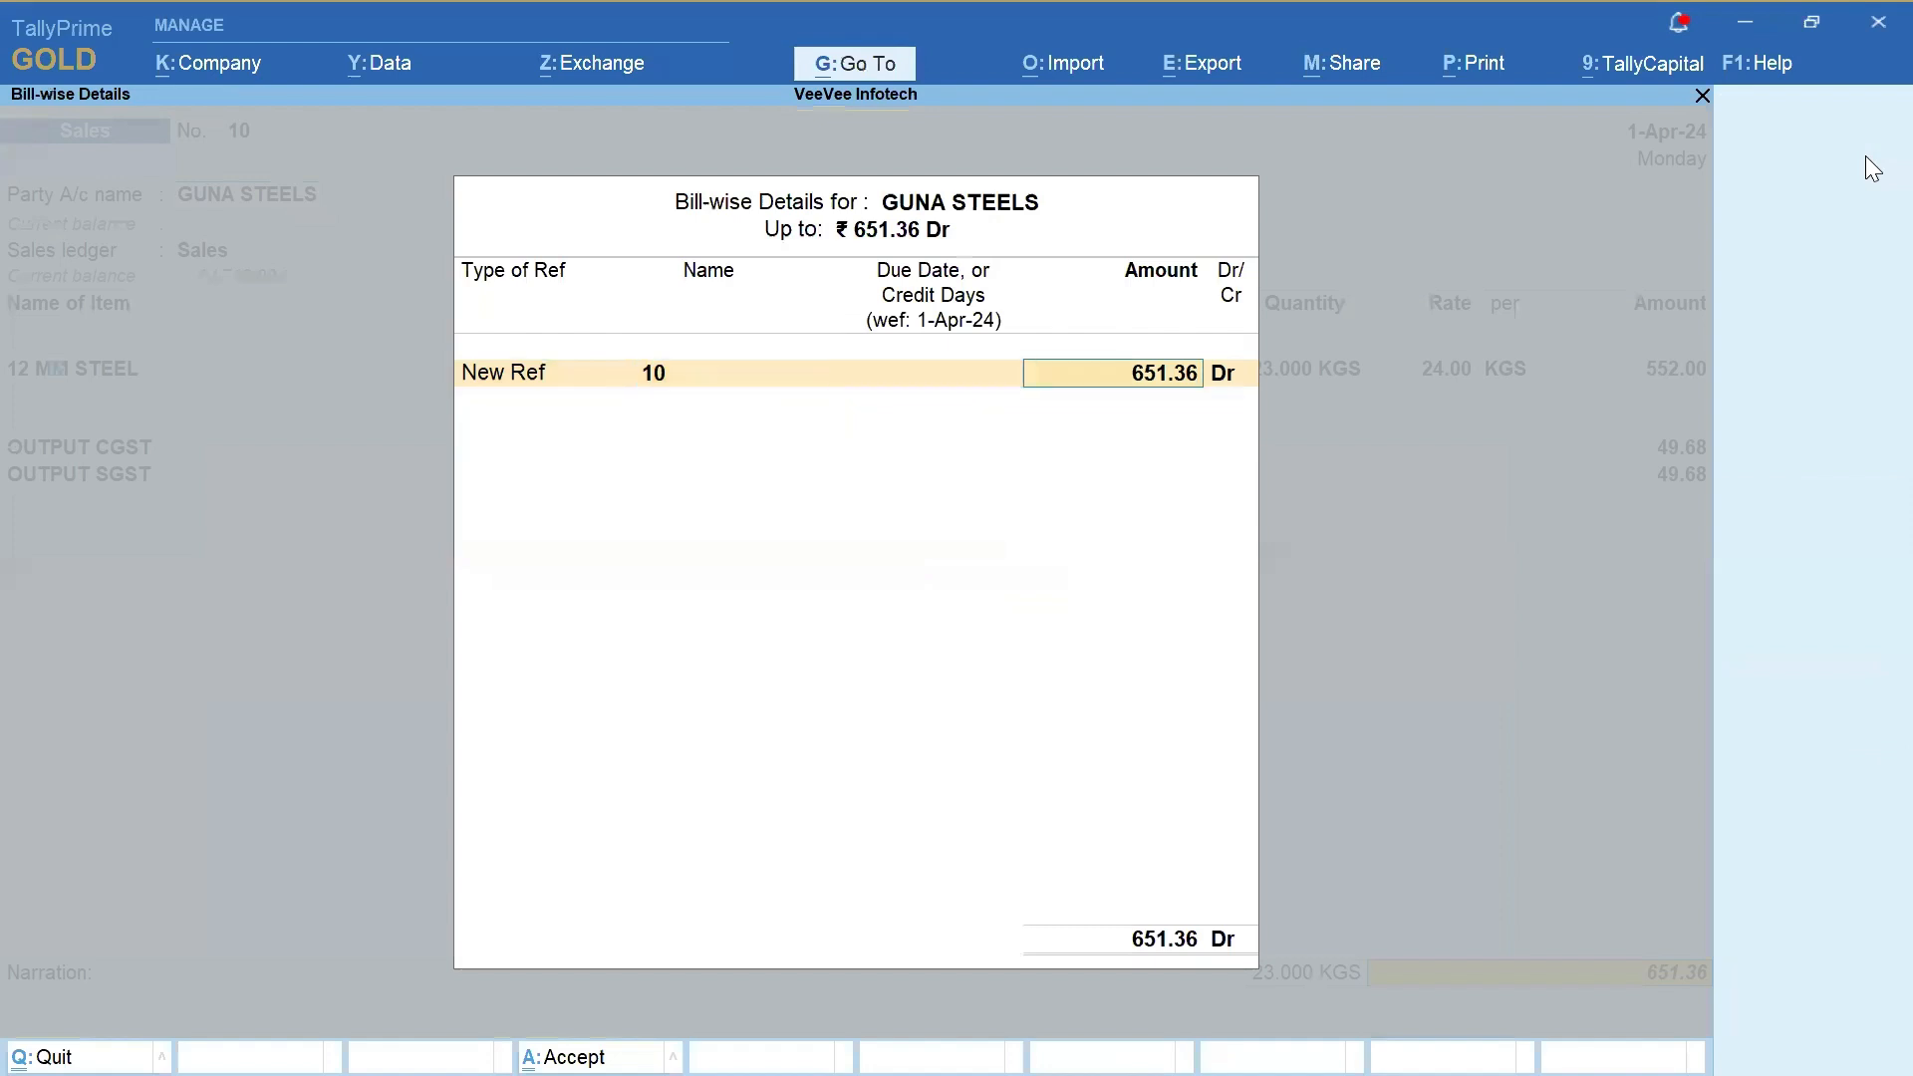
pyautogui.hotkey('ctrl', 'a')
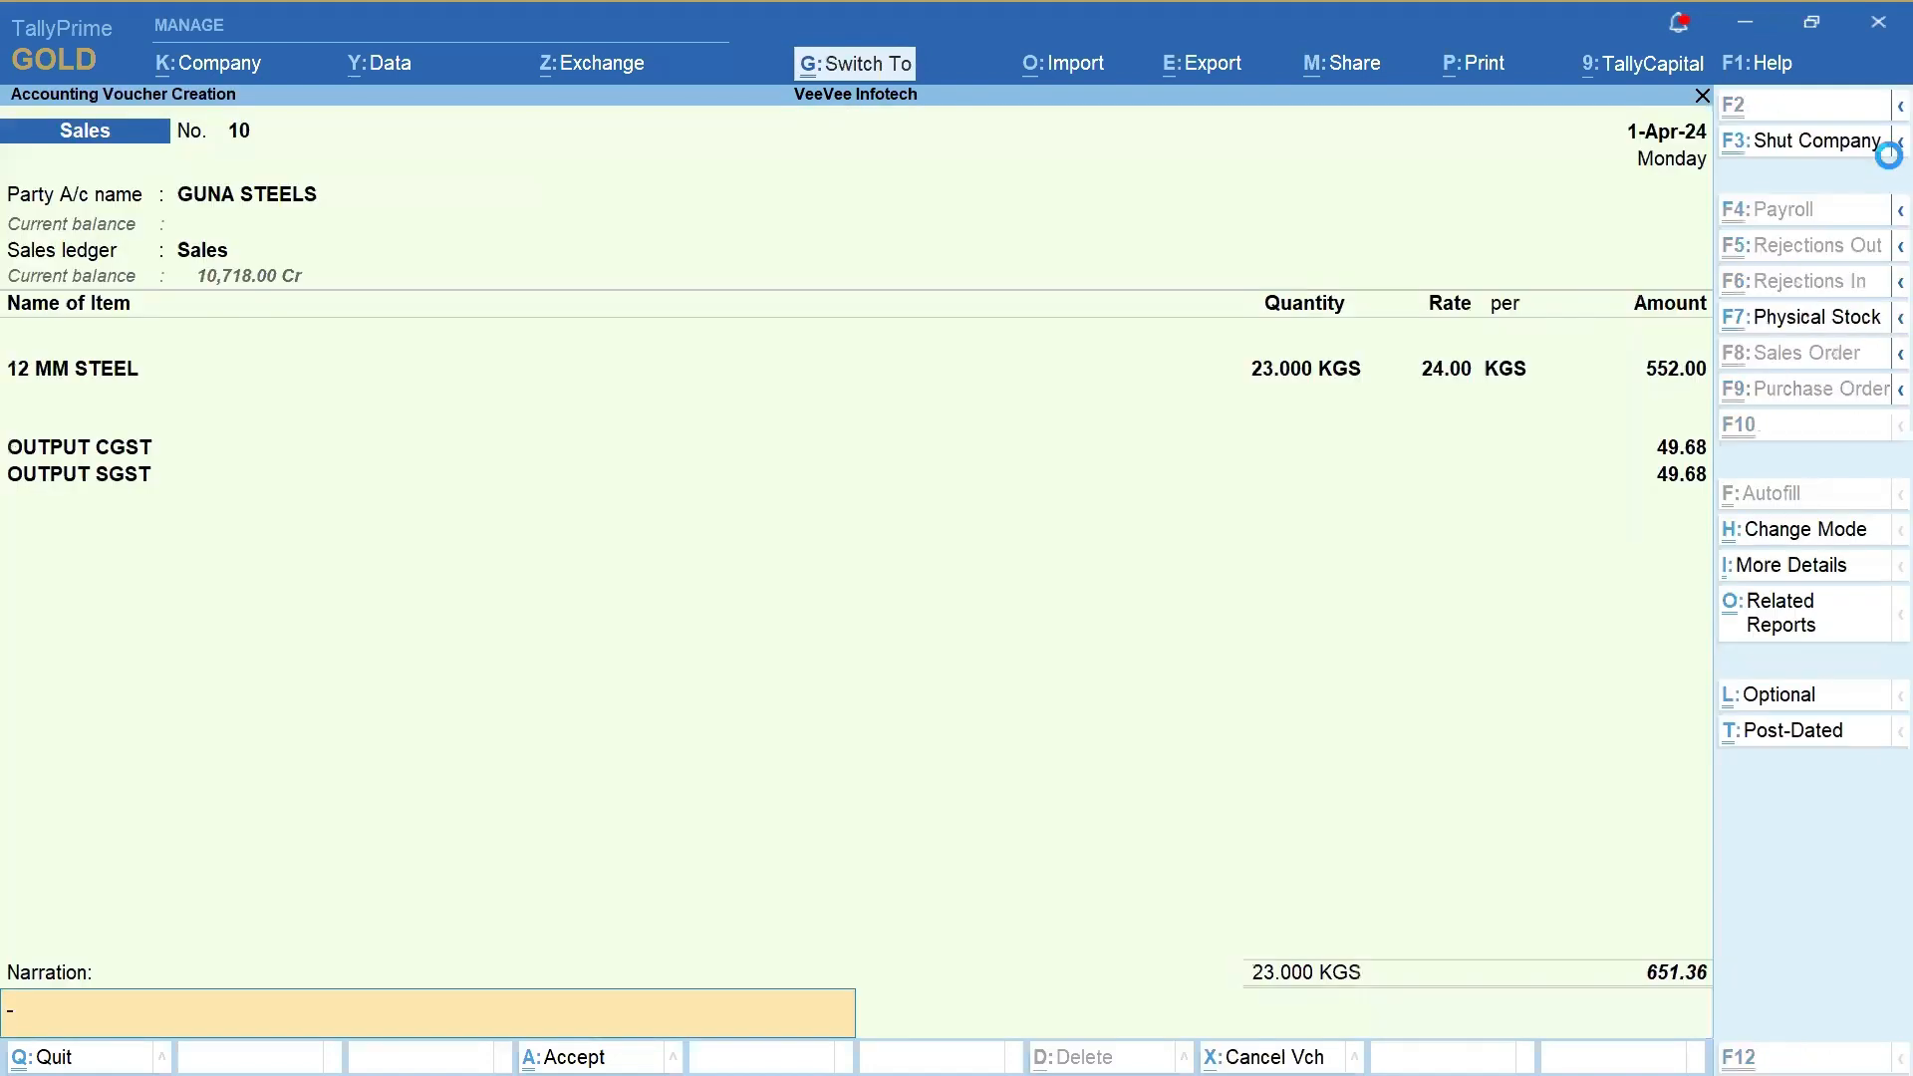
pyautogui.hotkey('ctrl', 'a')
# Start a sales voucher for KATHIR & CO with the Sales ledger, accepting the dispatch and party details without entries
pyautogui.press('Down')
pyautogui.press('Down')
pyautogui.press('Down')
pyautogui.press('Return')
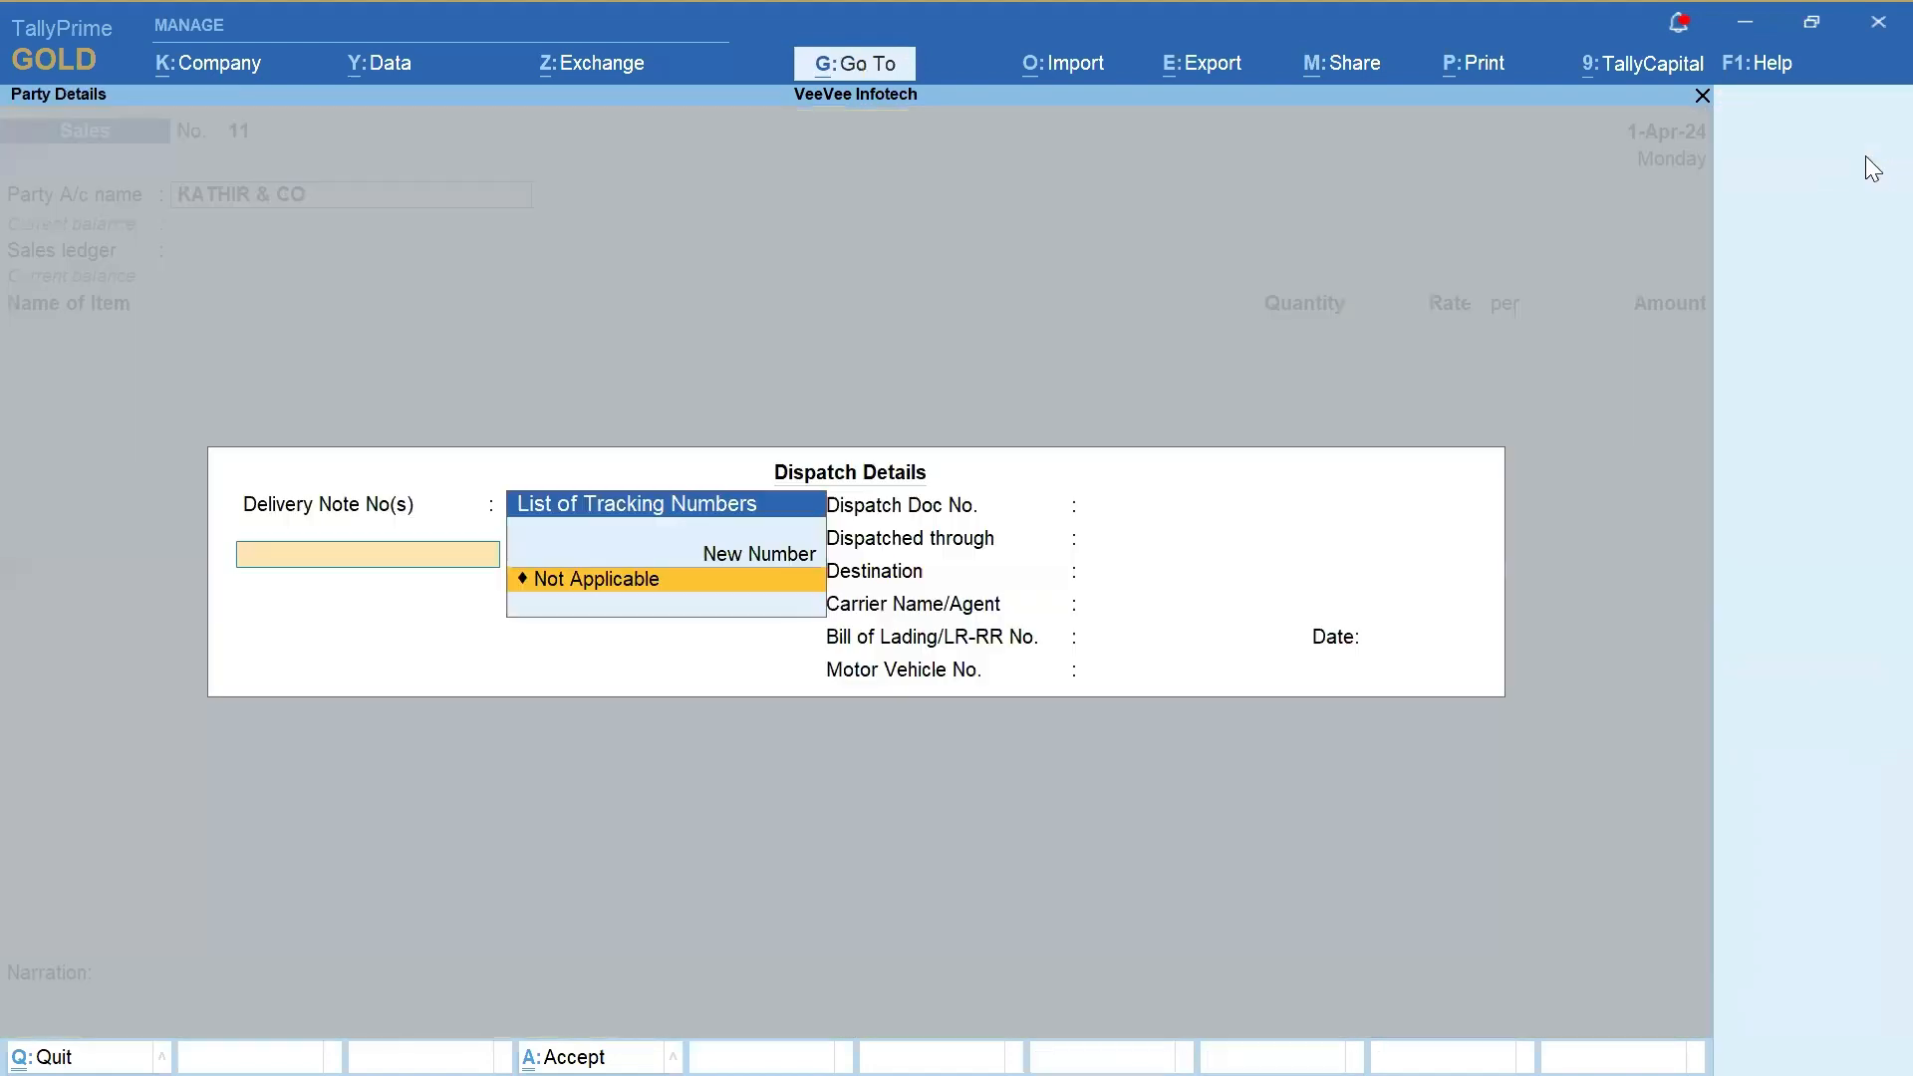
pyautogui.hotkey('ctrl', 'a')
pyautogui.hotkey('ctrl', 'a')
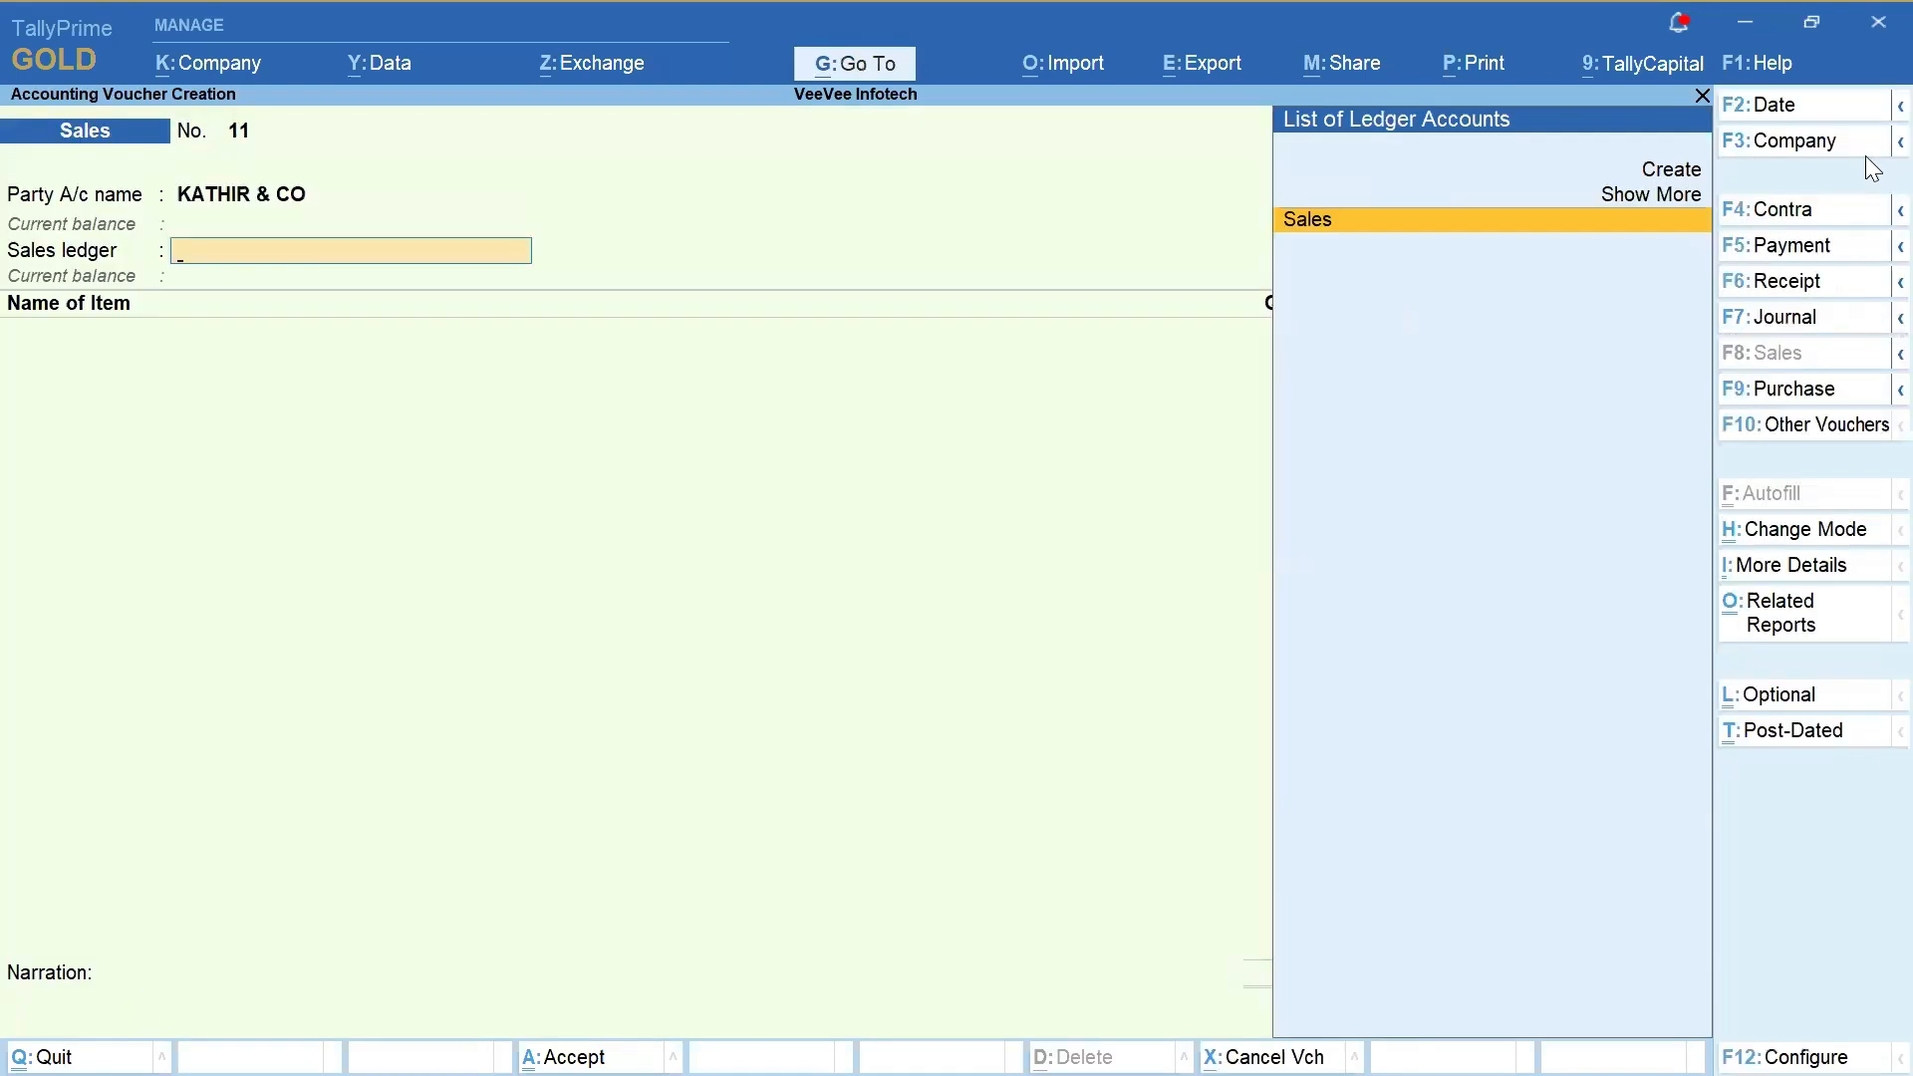
pyautogui.press('Return')
# Add 16 MM STEEL to the KATHIR & CO voucher and allocate it from Main Location with no tracking number
pyautogui.press('Down')
pyautogui.press('Down')
pyautogui.press('Down')
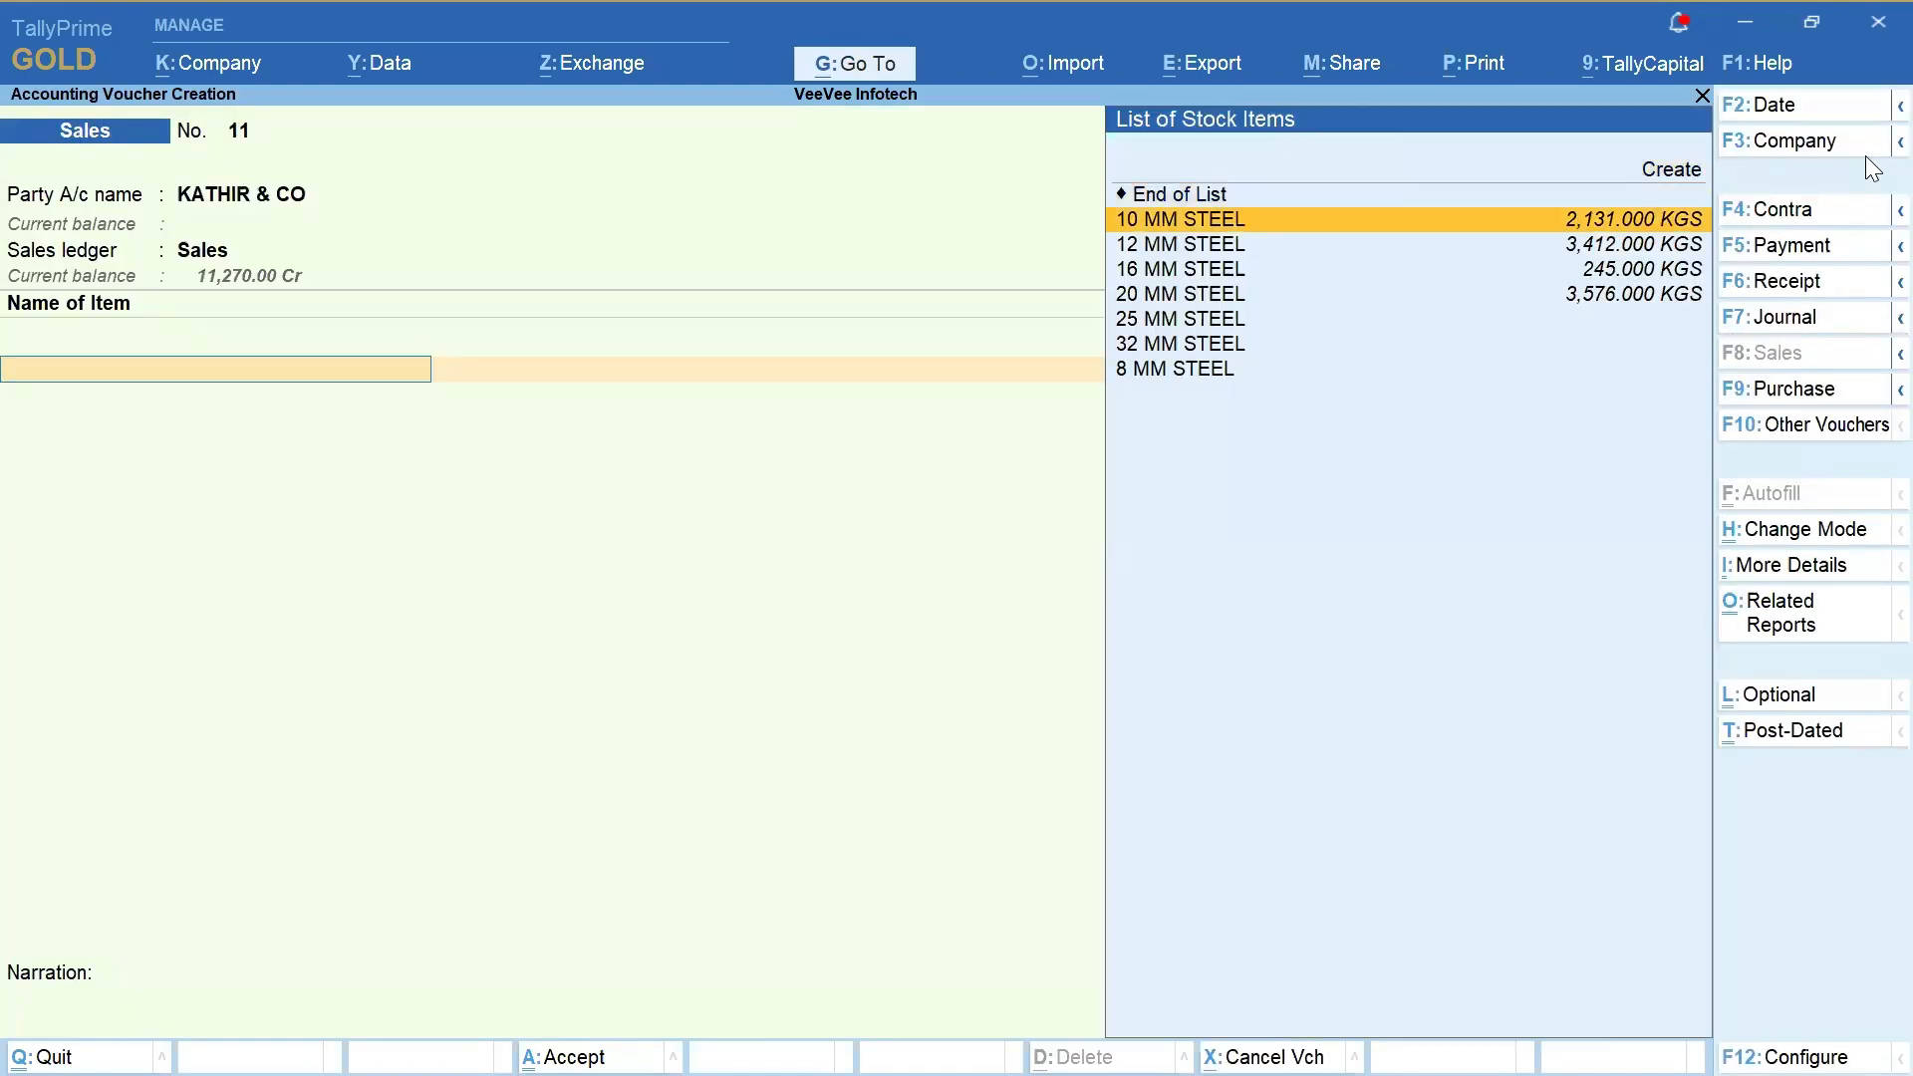
pyautogui.press('Return')
pyautogui.press('Return')
pyautogui.press('Return')
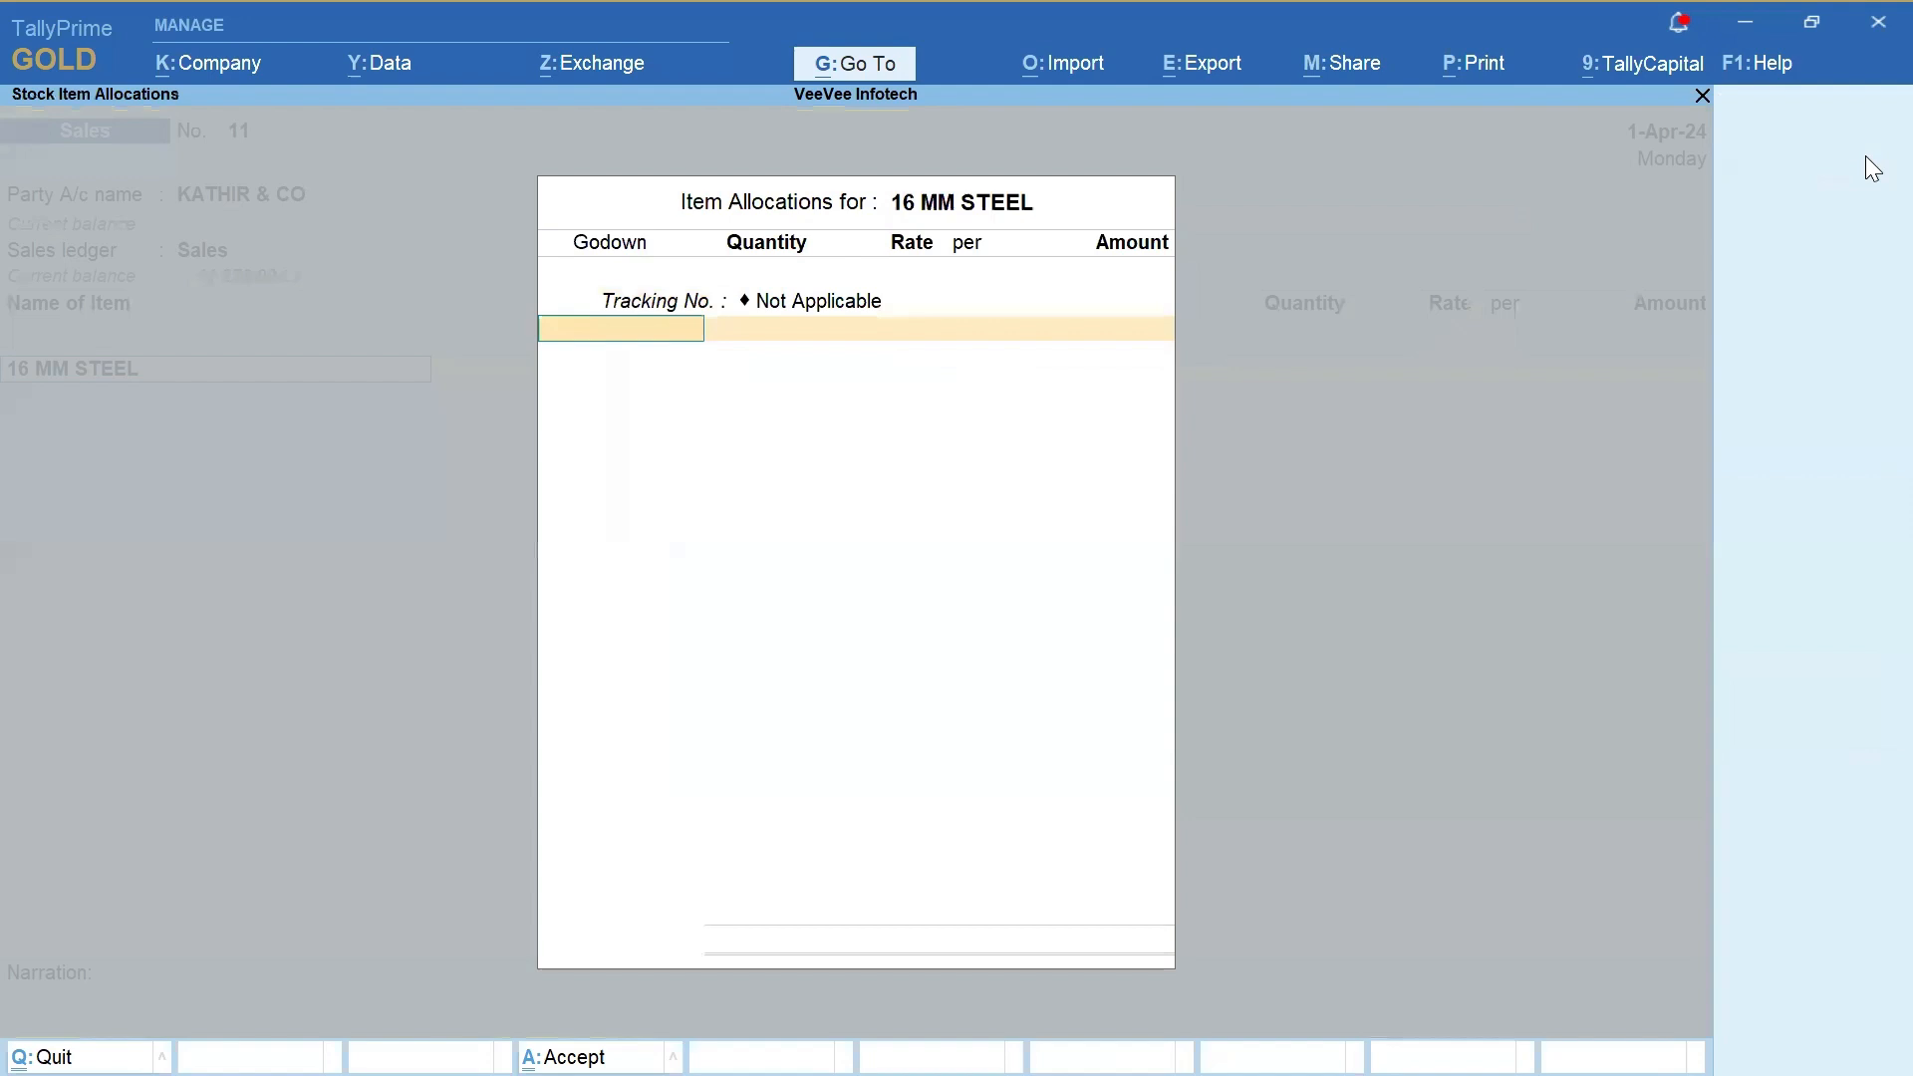
pyautogui.press('Return')
# Set the 16 MM STEEL quantity to 326 KGS and the rate to 332 per KGS, and finish the item list
pyautogui.write('326')
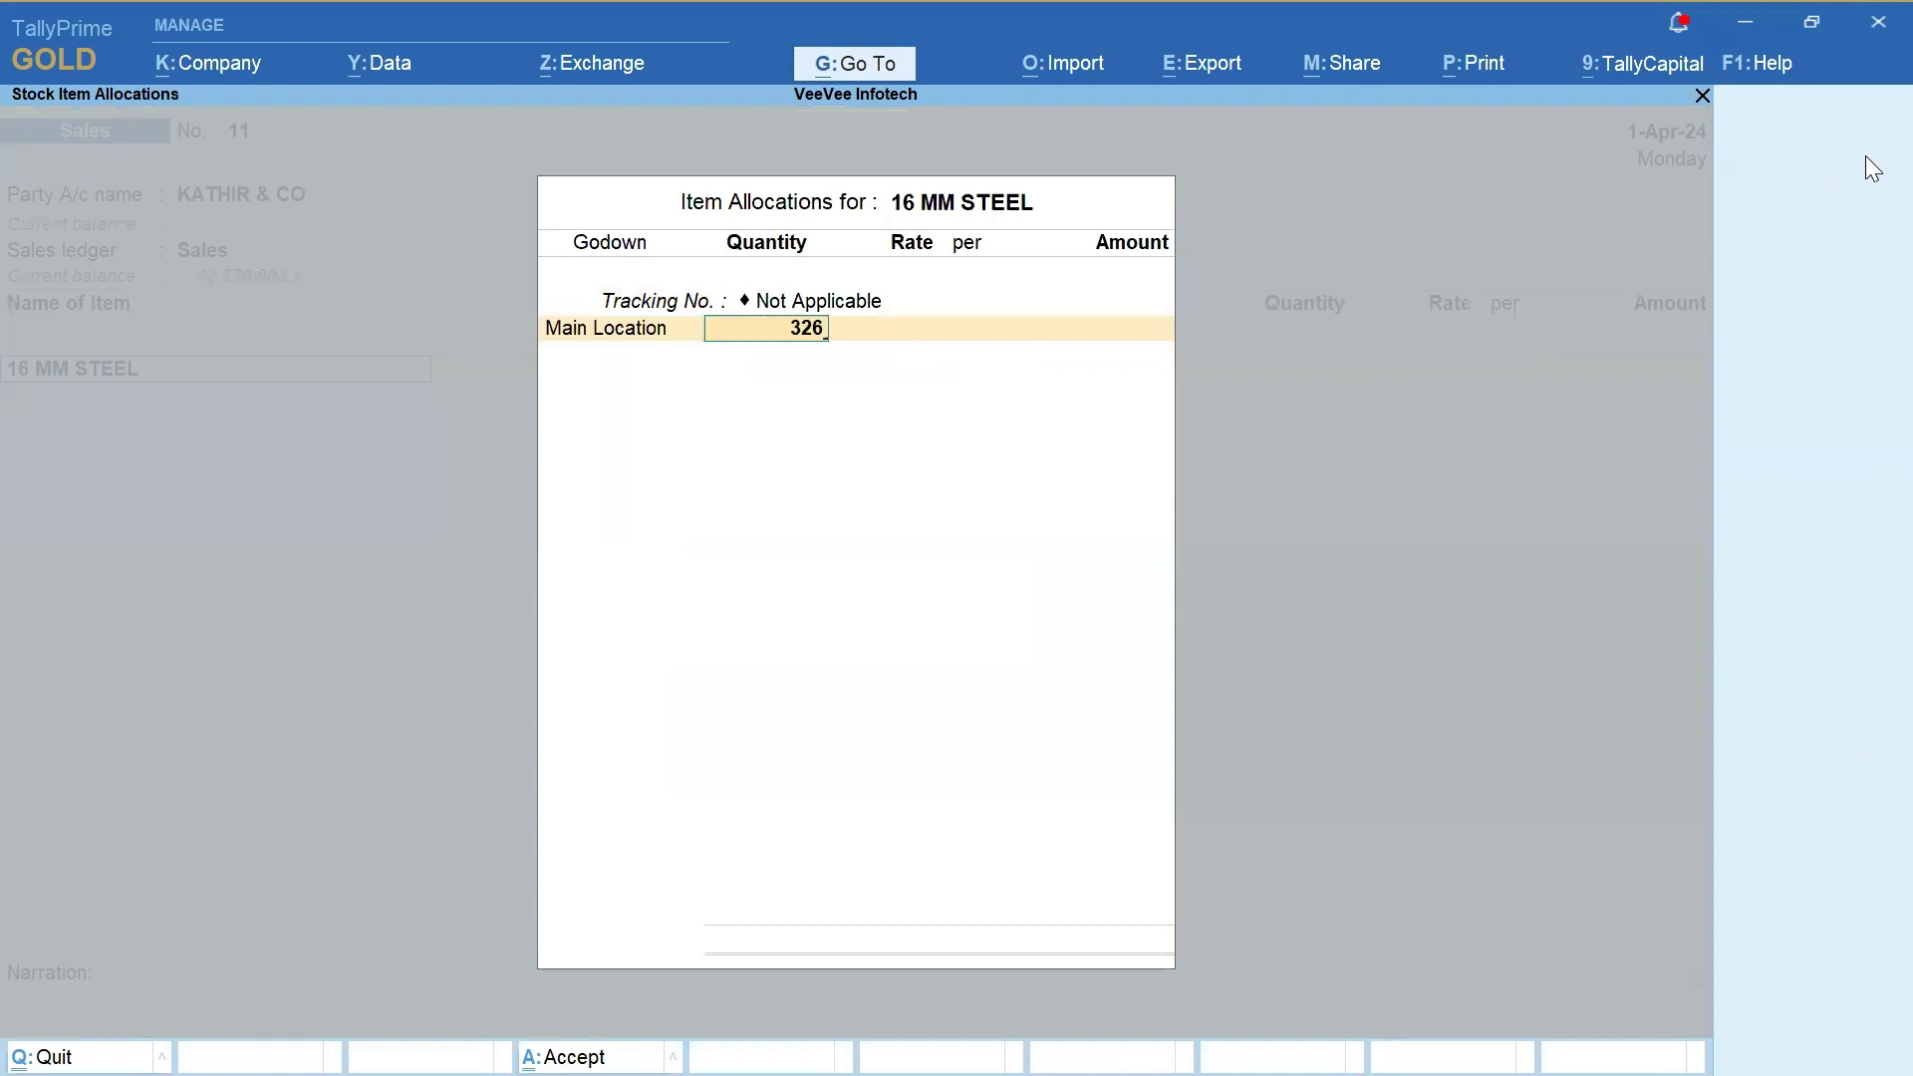
pyautogui.press('Return')
pyautogui.press('Return')
pyautogui.write('332')
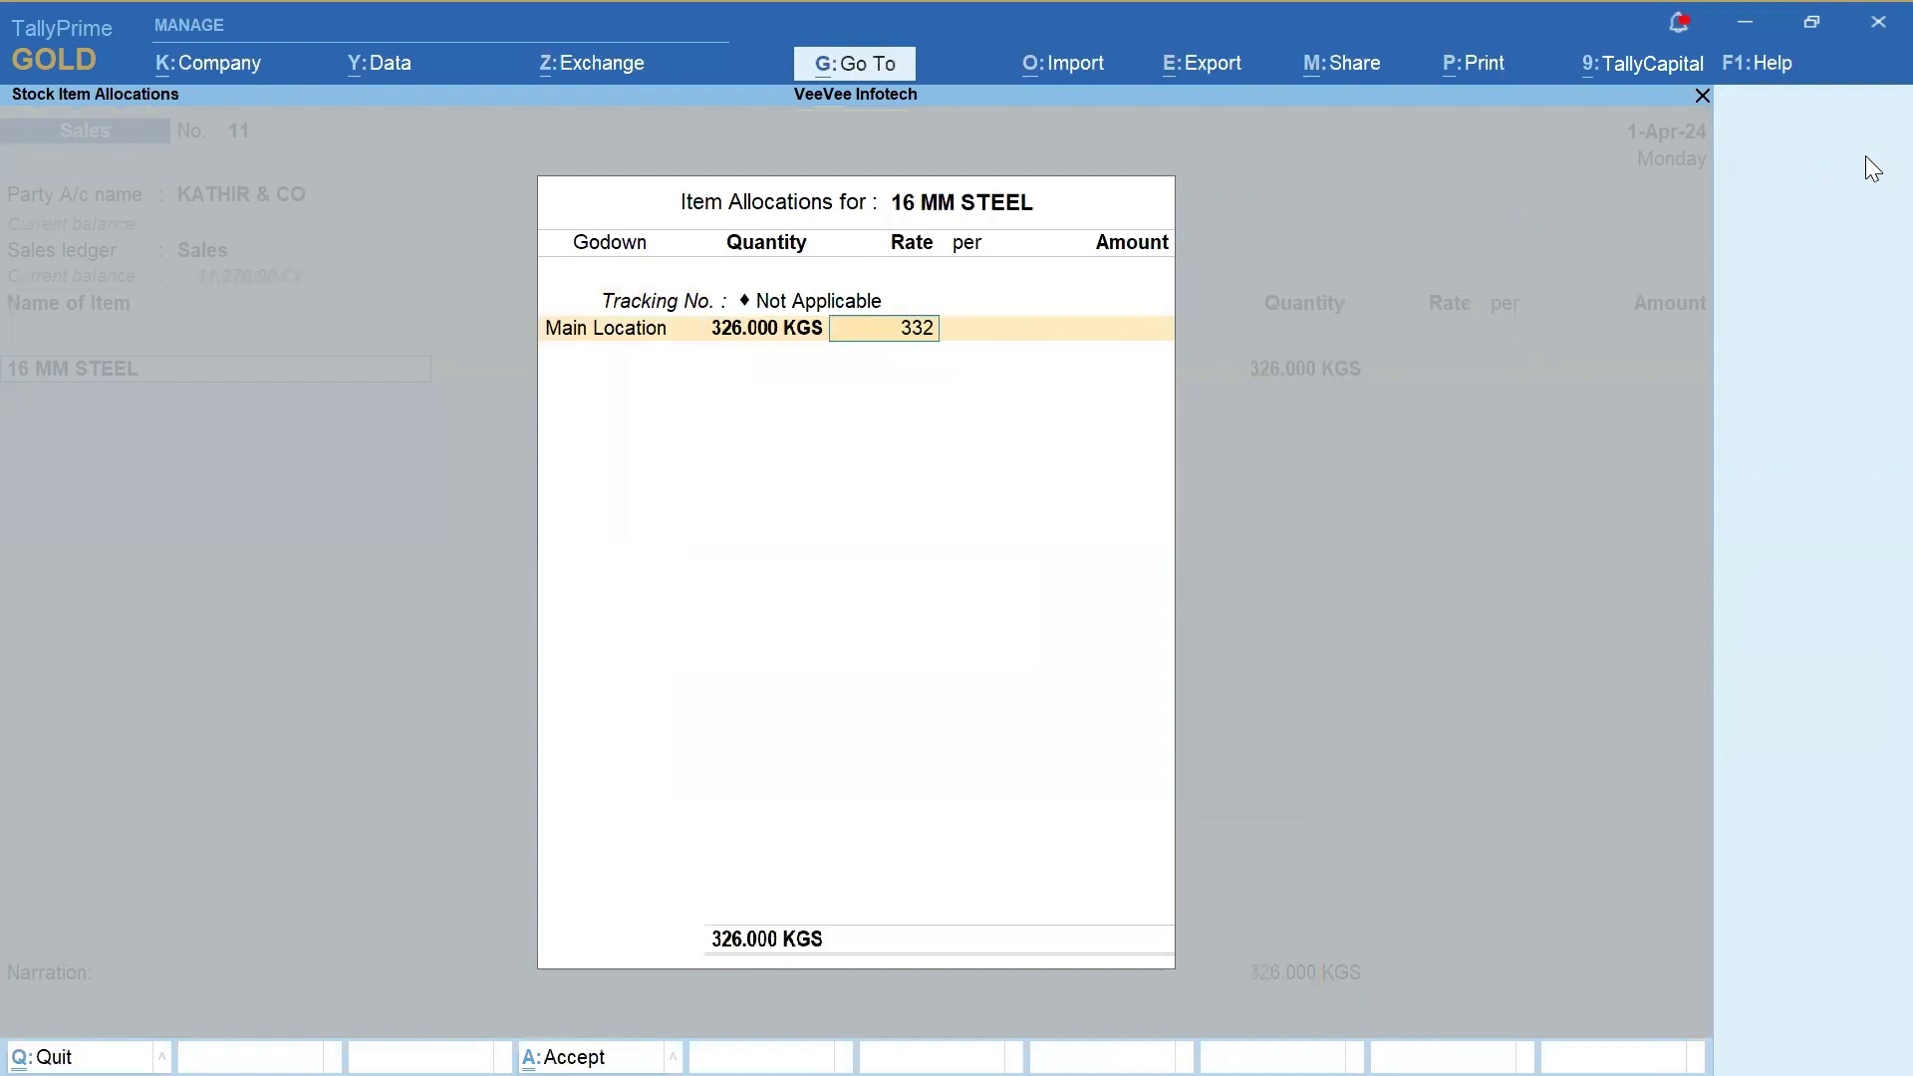
pyautogui.press('Return')
pyautogui.press('Return')
pyautogui.press('Return')
pyautogui.press('Return')
pyautogui.press('Return')
pyautogui.press('Return')
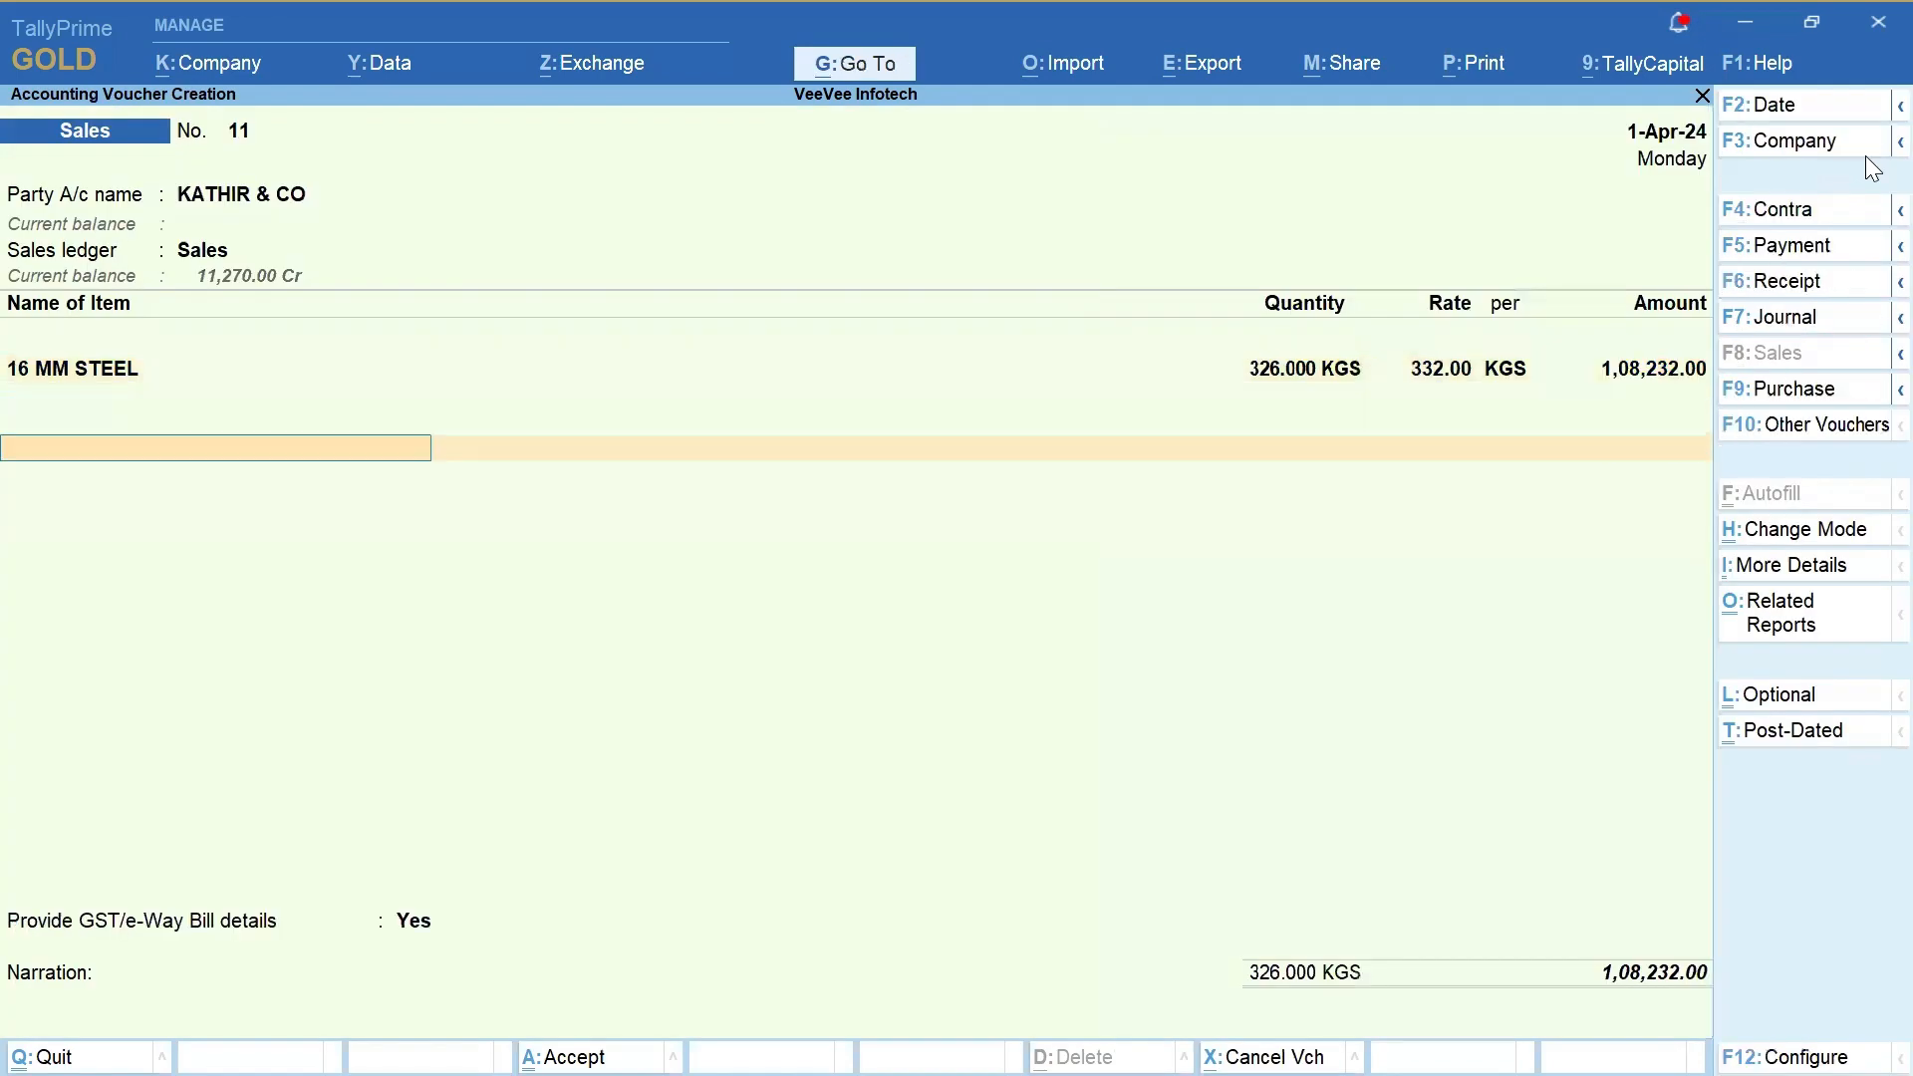
# Add the OUTPUT CGST and OUTPUT SGST ledgers to the KATHIR & CO voucher and save it
pyautogui.write('CGS')
pyautogui.press('Return')
pyautogui.press('Return')
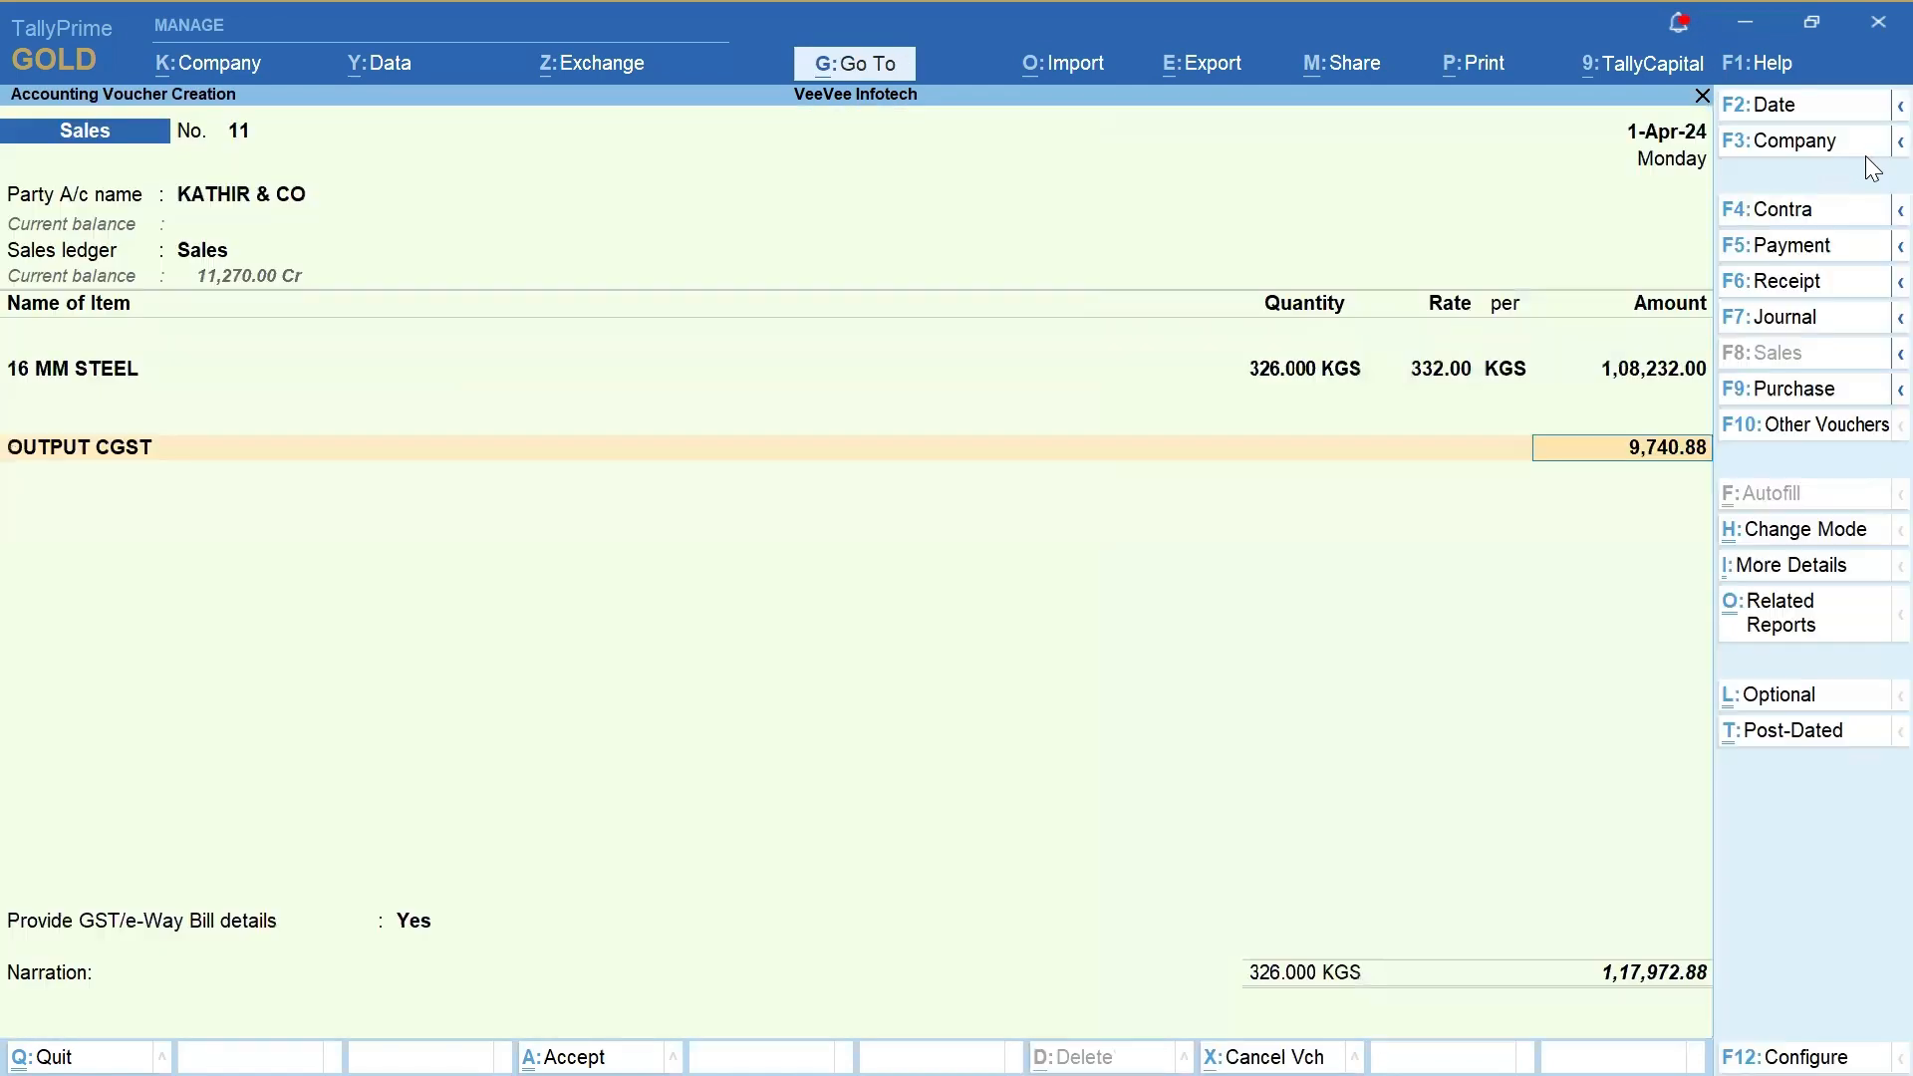
pyautogui.write('SG')
pyautogui.press('Return')
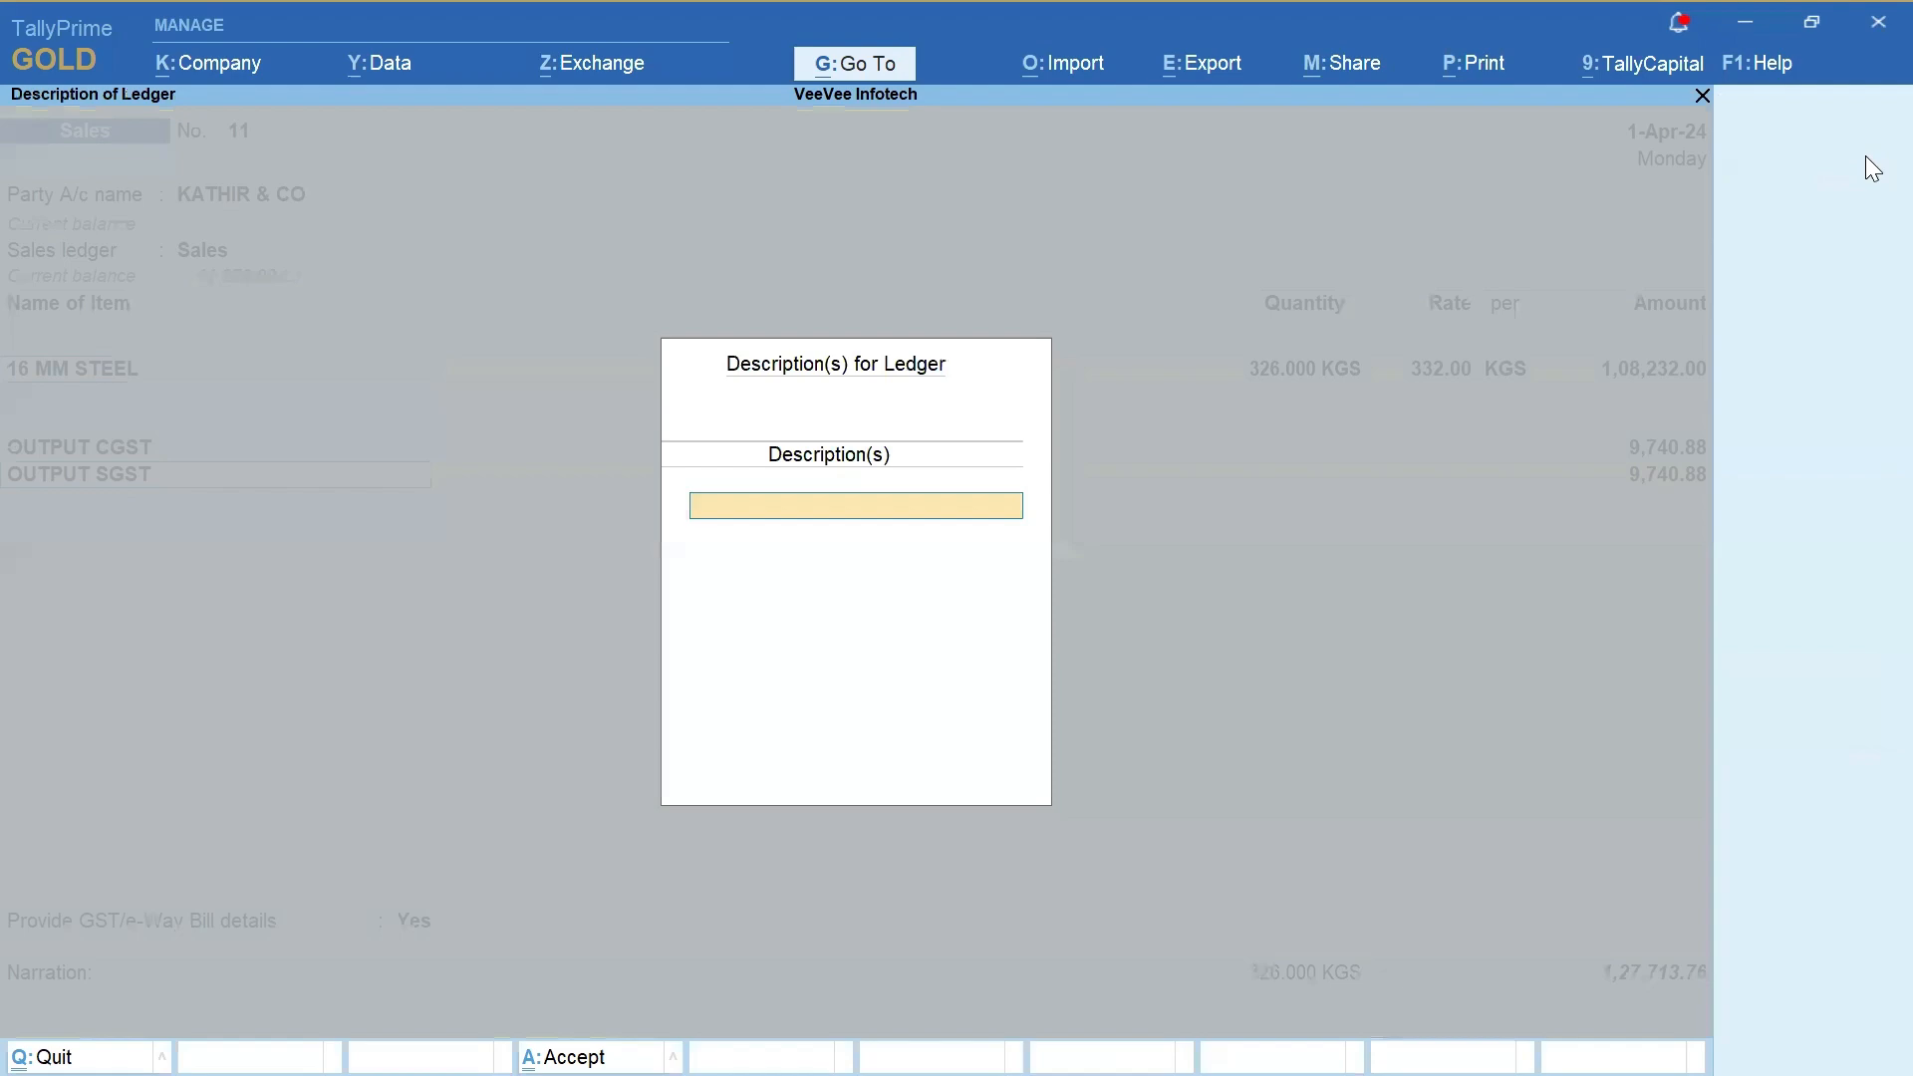
pyautogui.press('Return')
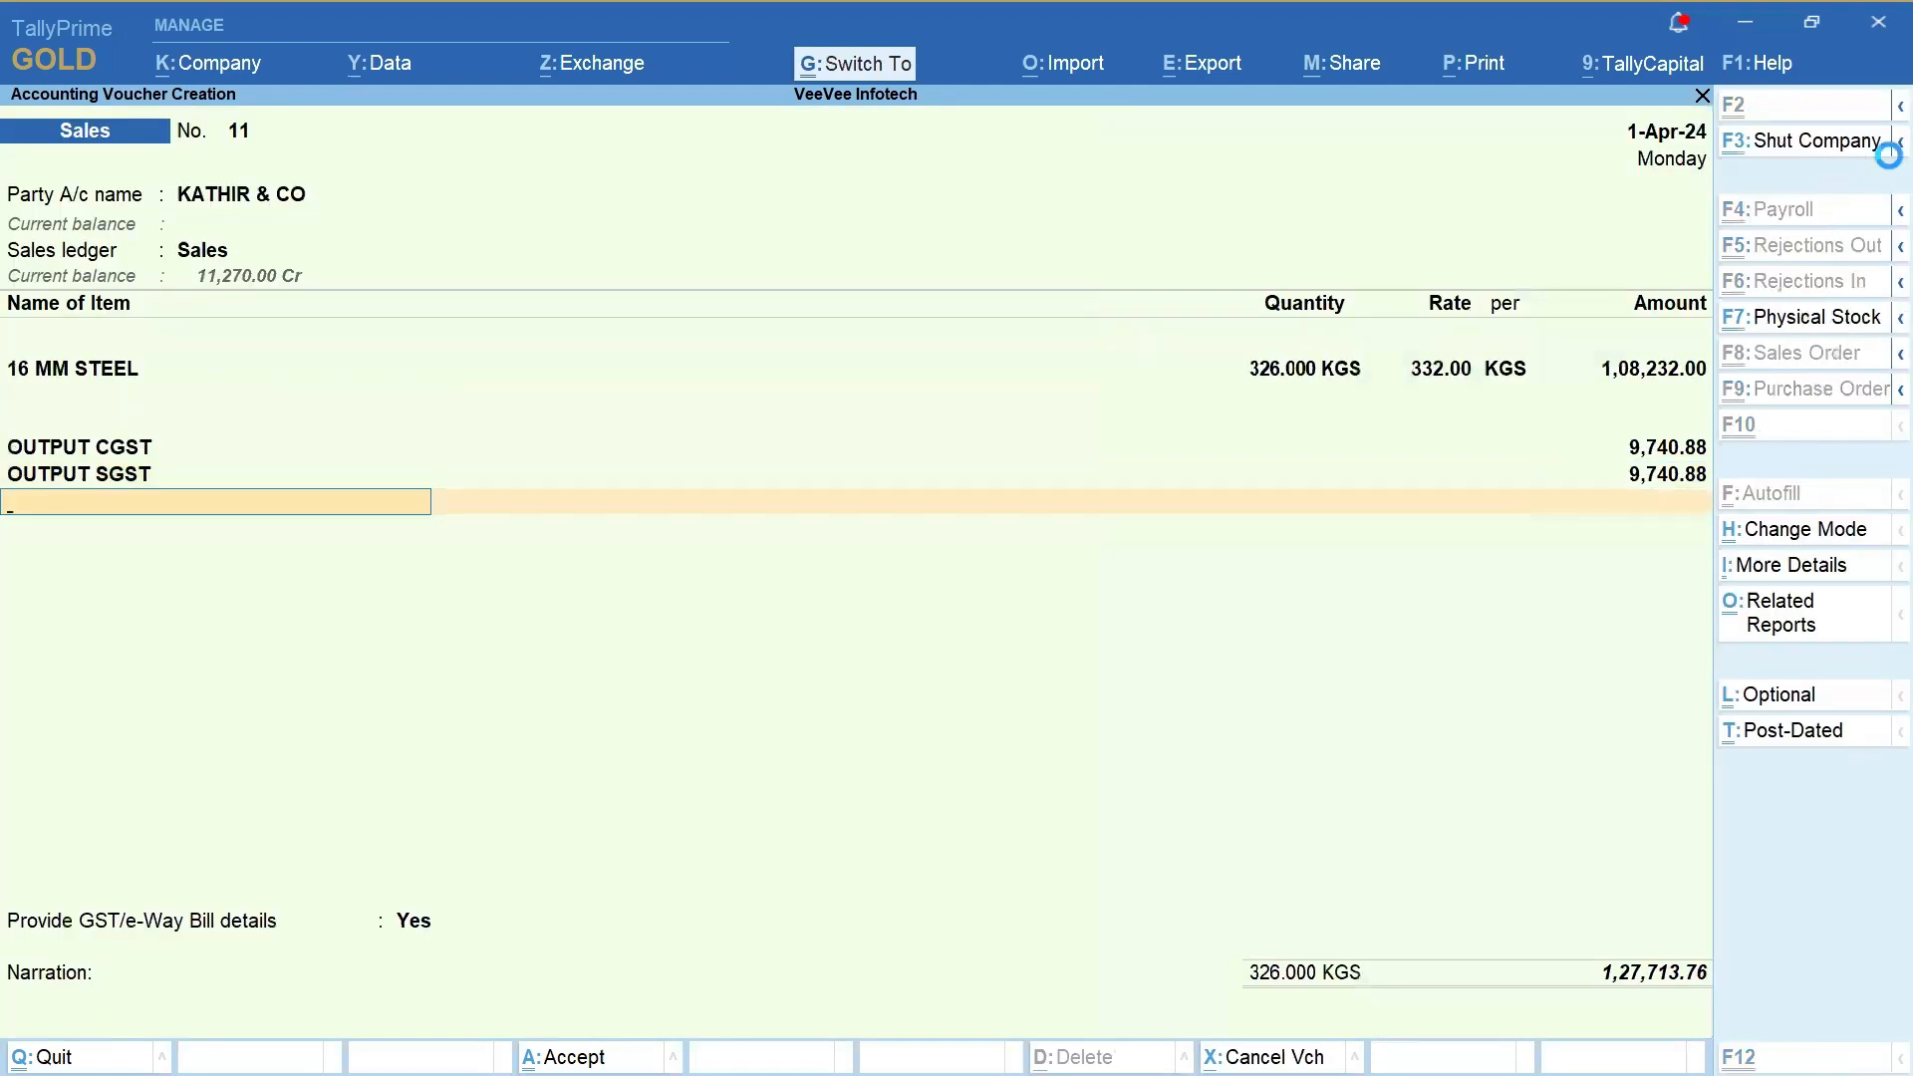
pyautogui.hotkey('ctrl', 'a')
pyautogui.press('n')
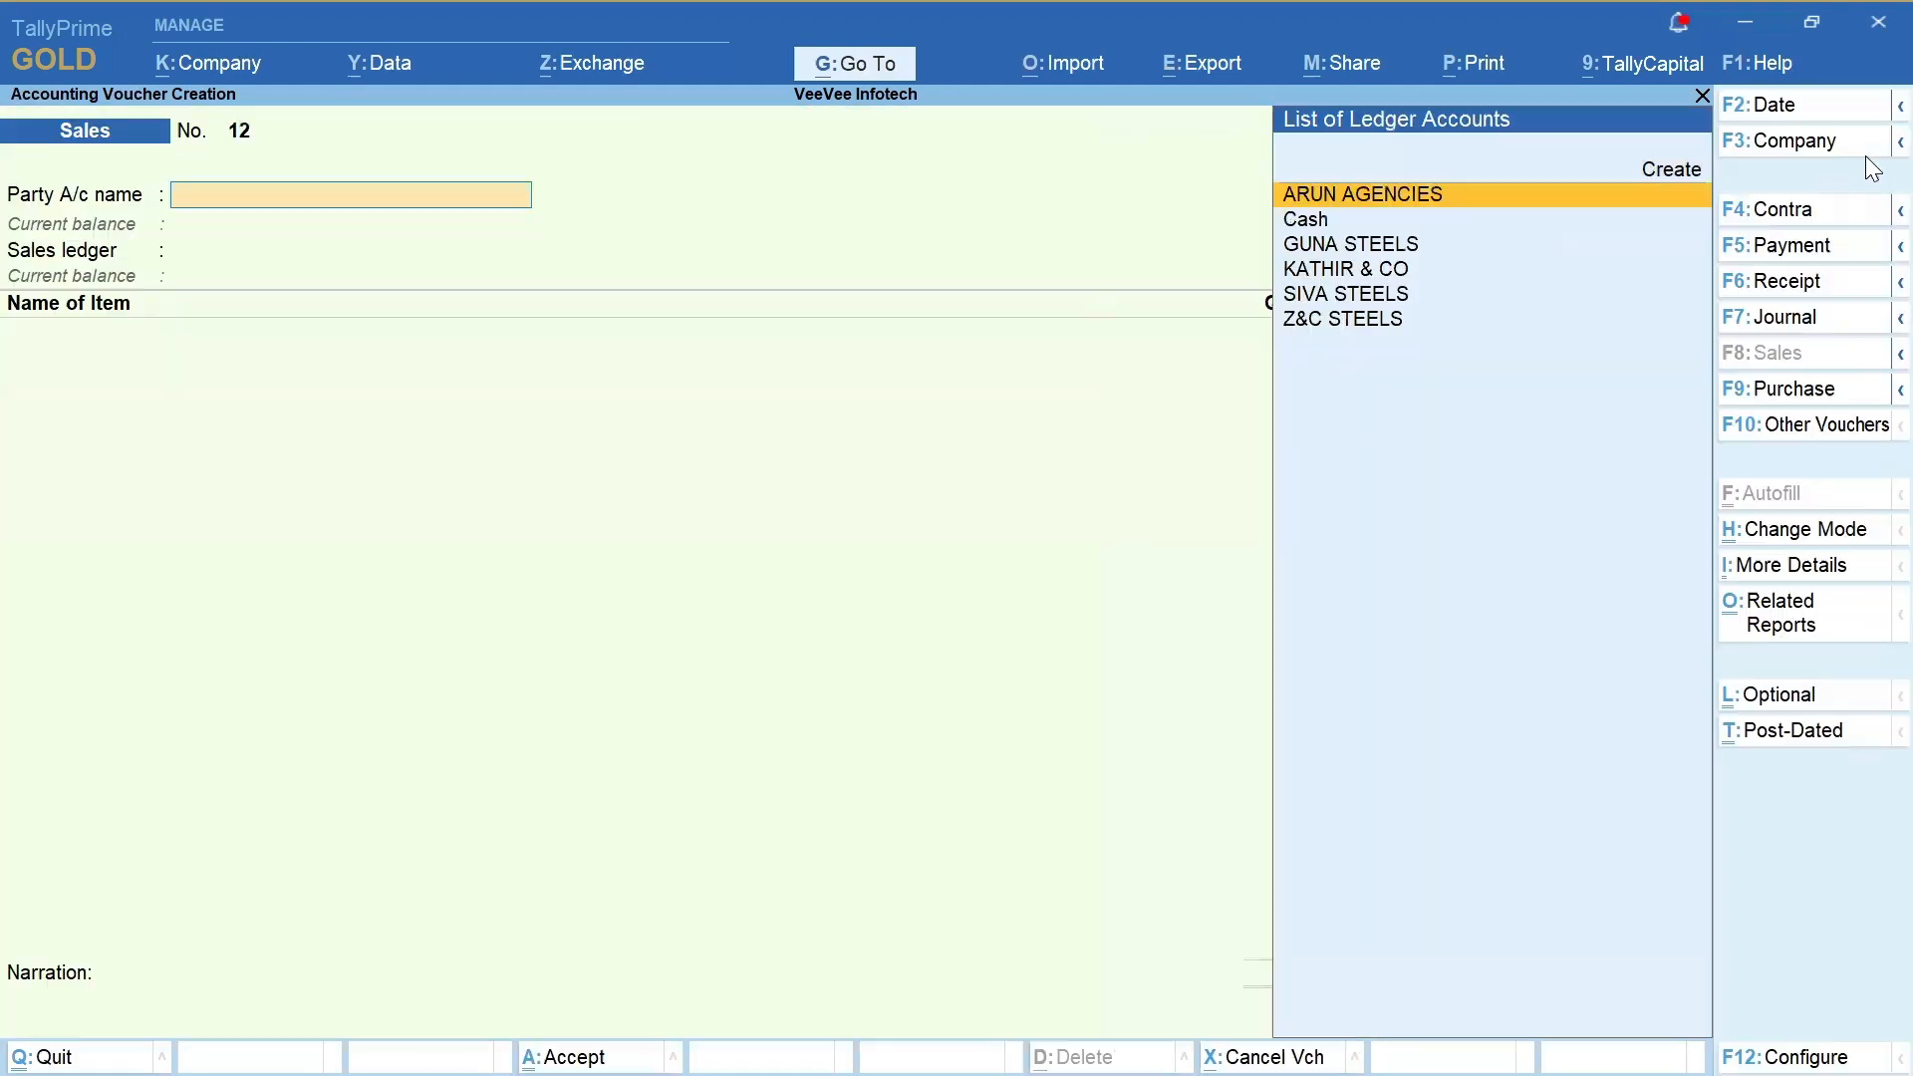
# Start a sales voucher for SIVA STEELS with the Sales ledger, accepting the dispatch and party details without entries
pyautogui.press('Down')
pyautogui.press('Down')
pyautogui.press('Down')
pyautogui.press('Down')
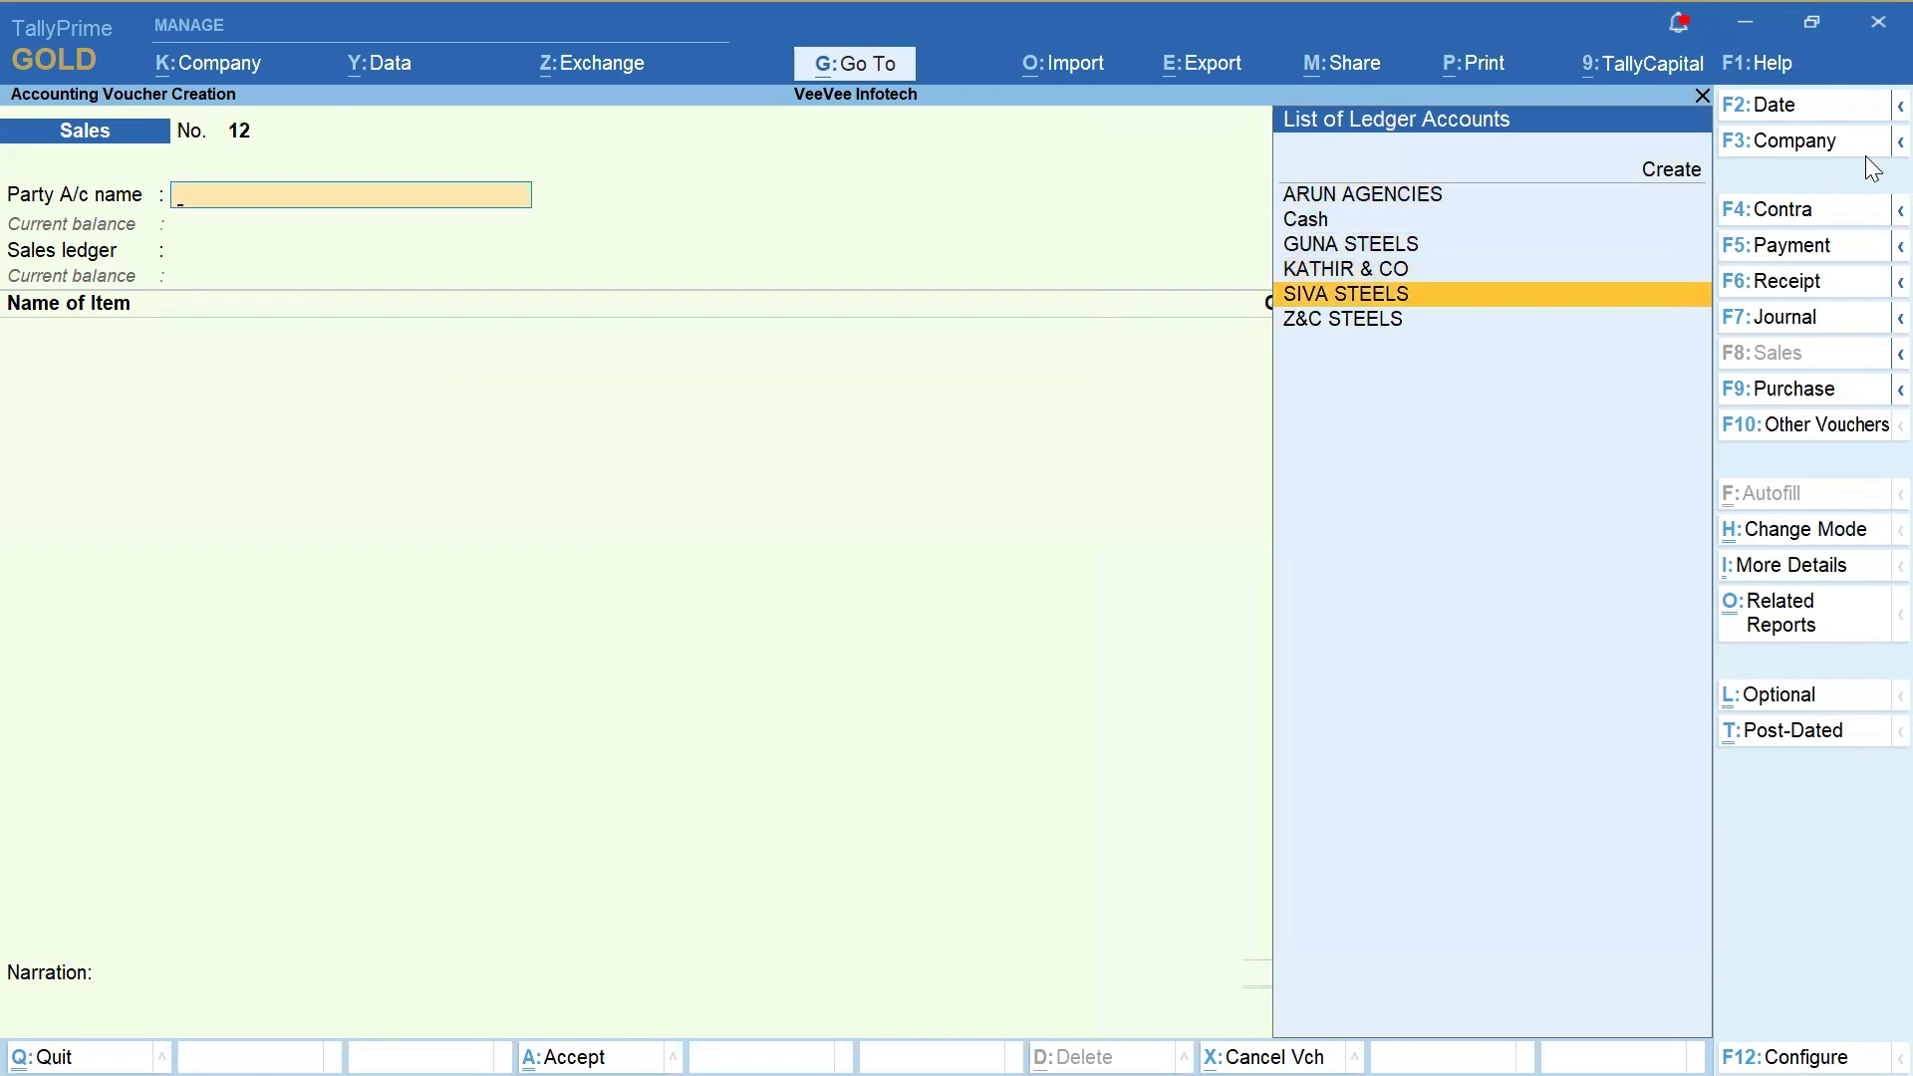
pyautogui.press('Return')
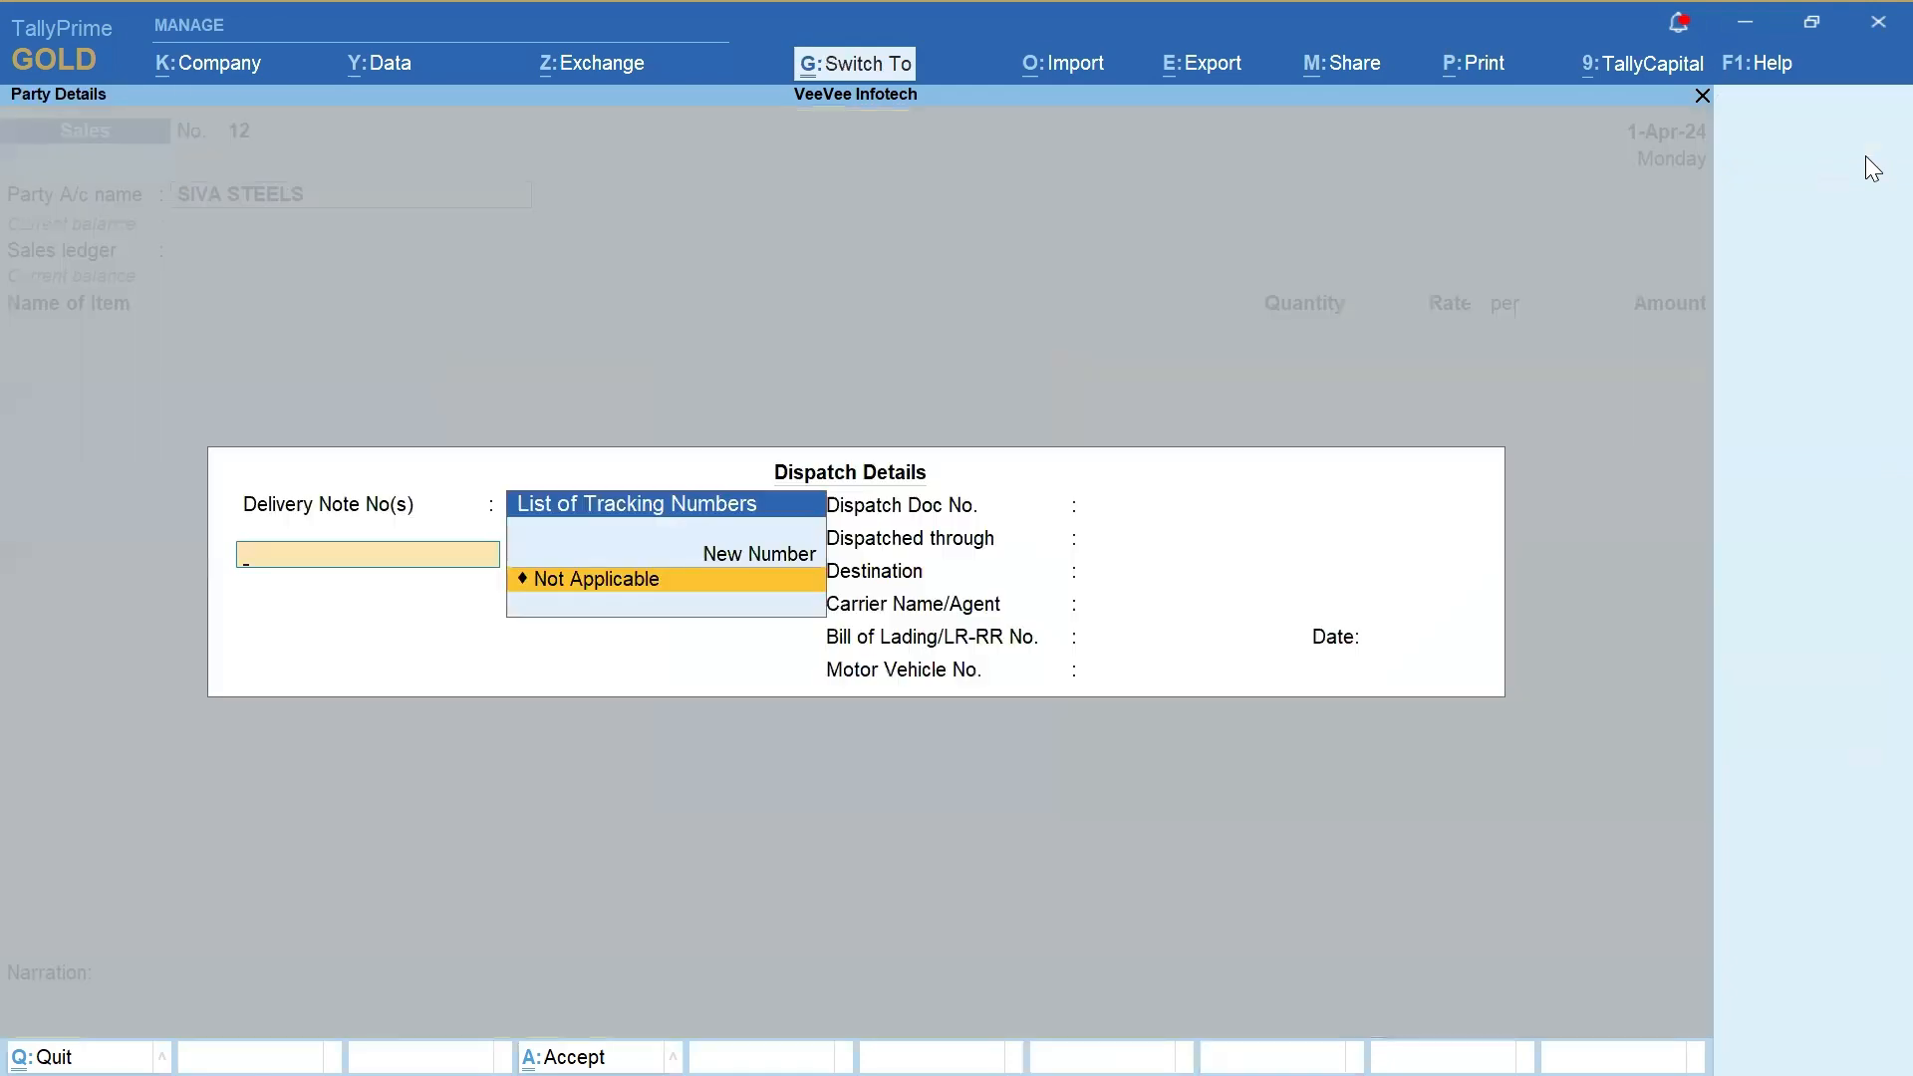
pyautogui.hotkey('ctrl', 'a')
pyautogui.hotkey('ctrl', 'a')
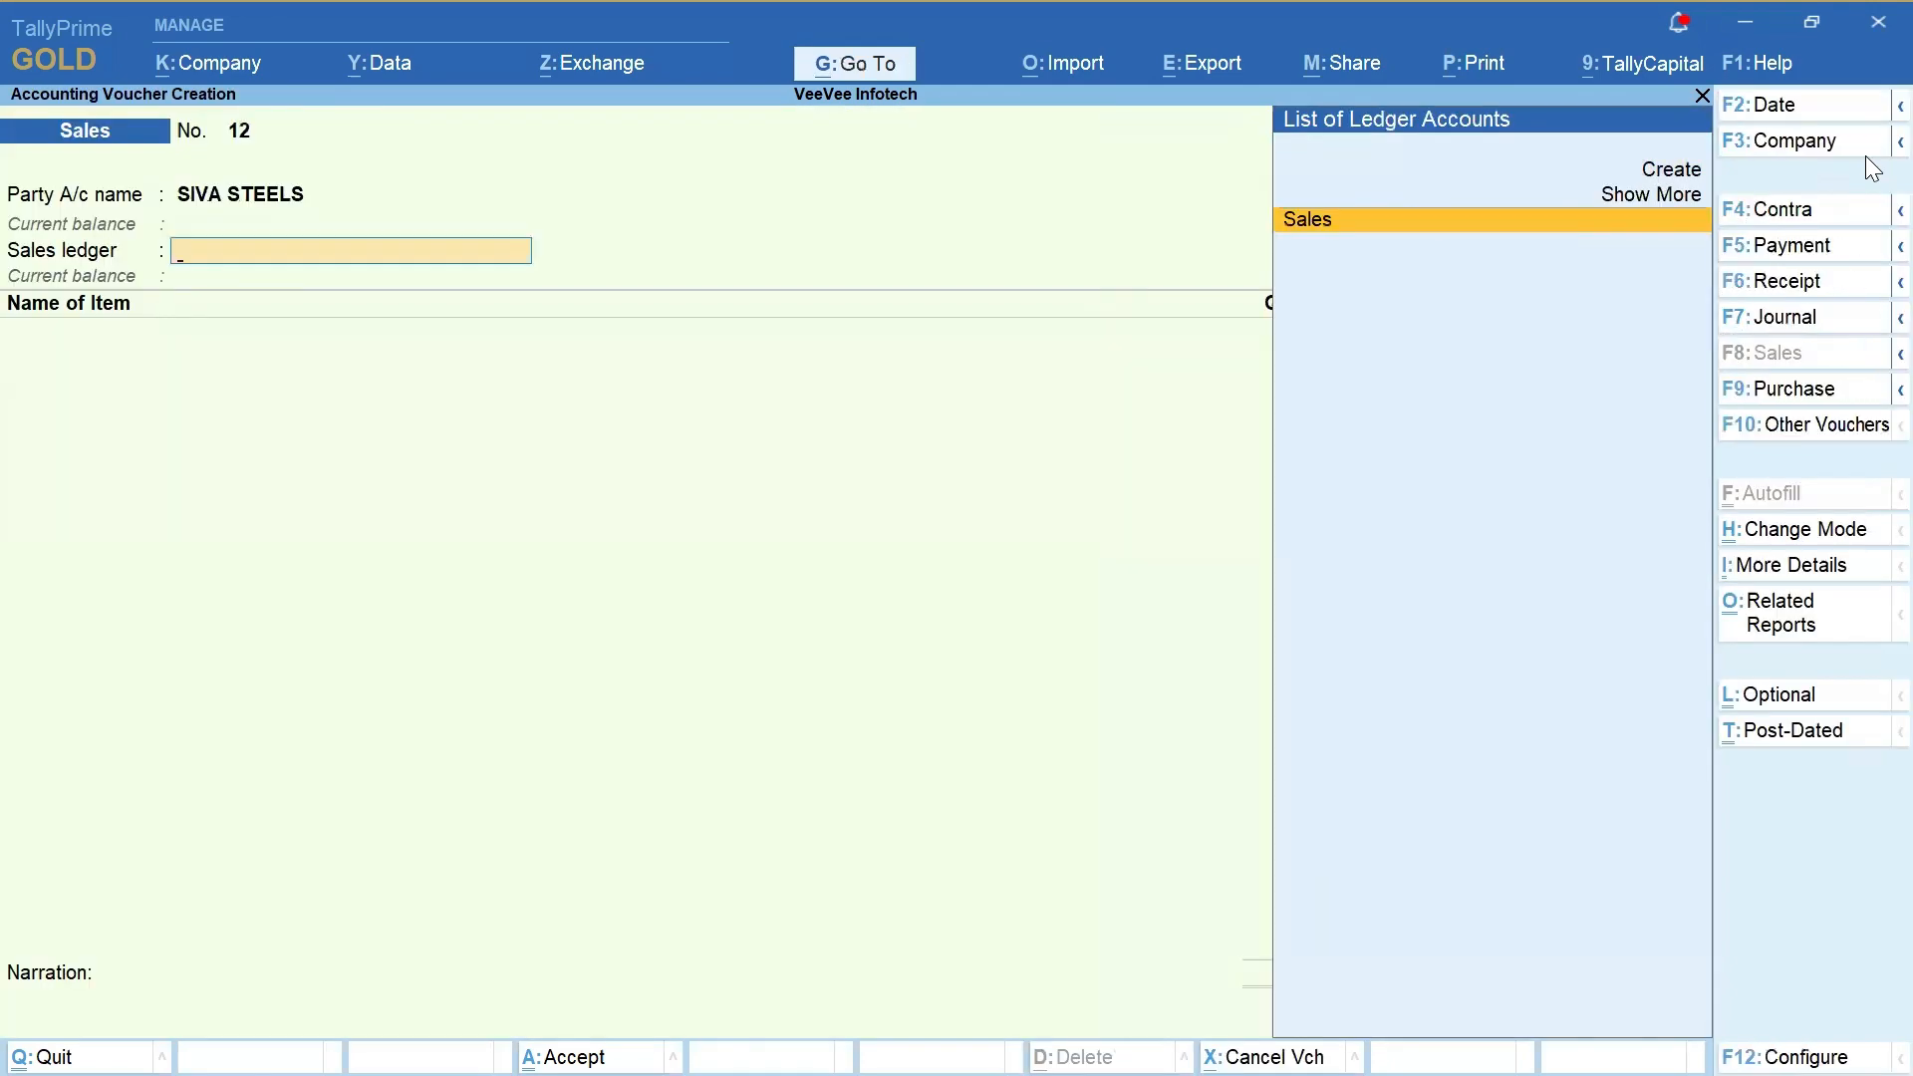
pyautogui.press('Return')
# Add 20 MM STEEL to the SIVA STEELS voucher and allocate it from Main Location with no tracking number
pyautogui.press('Down')
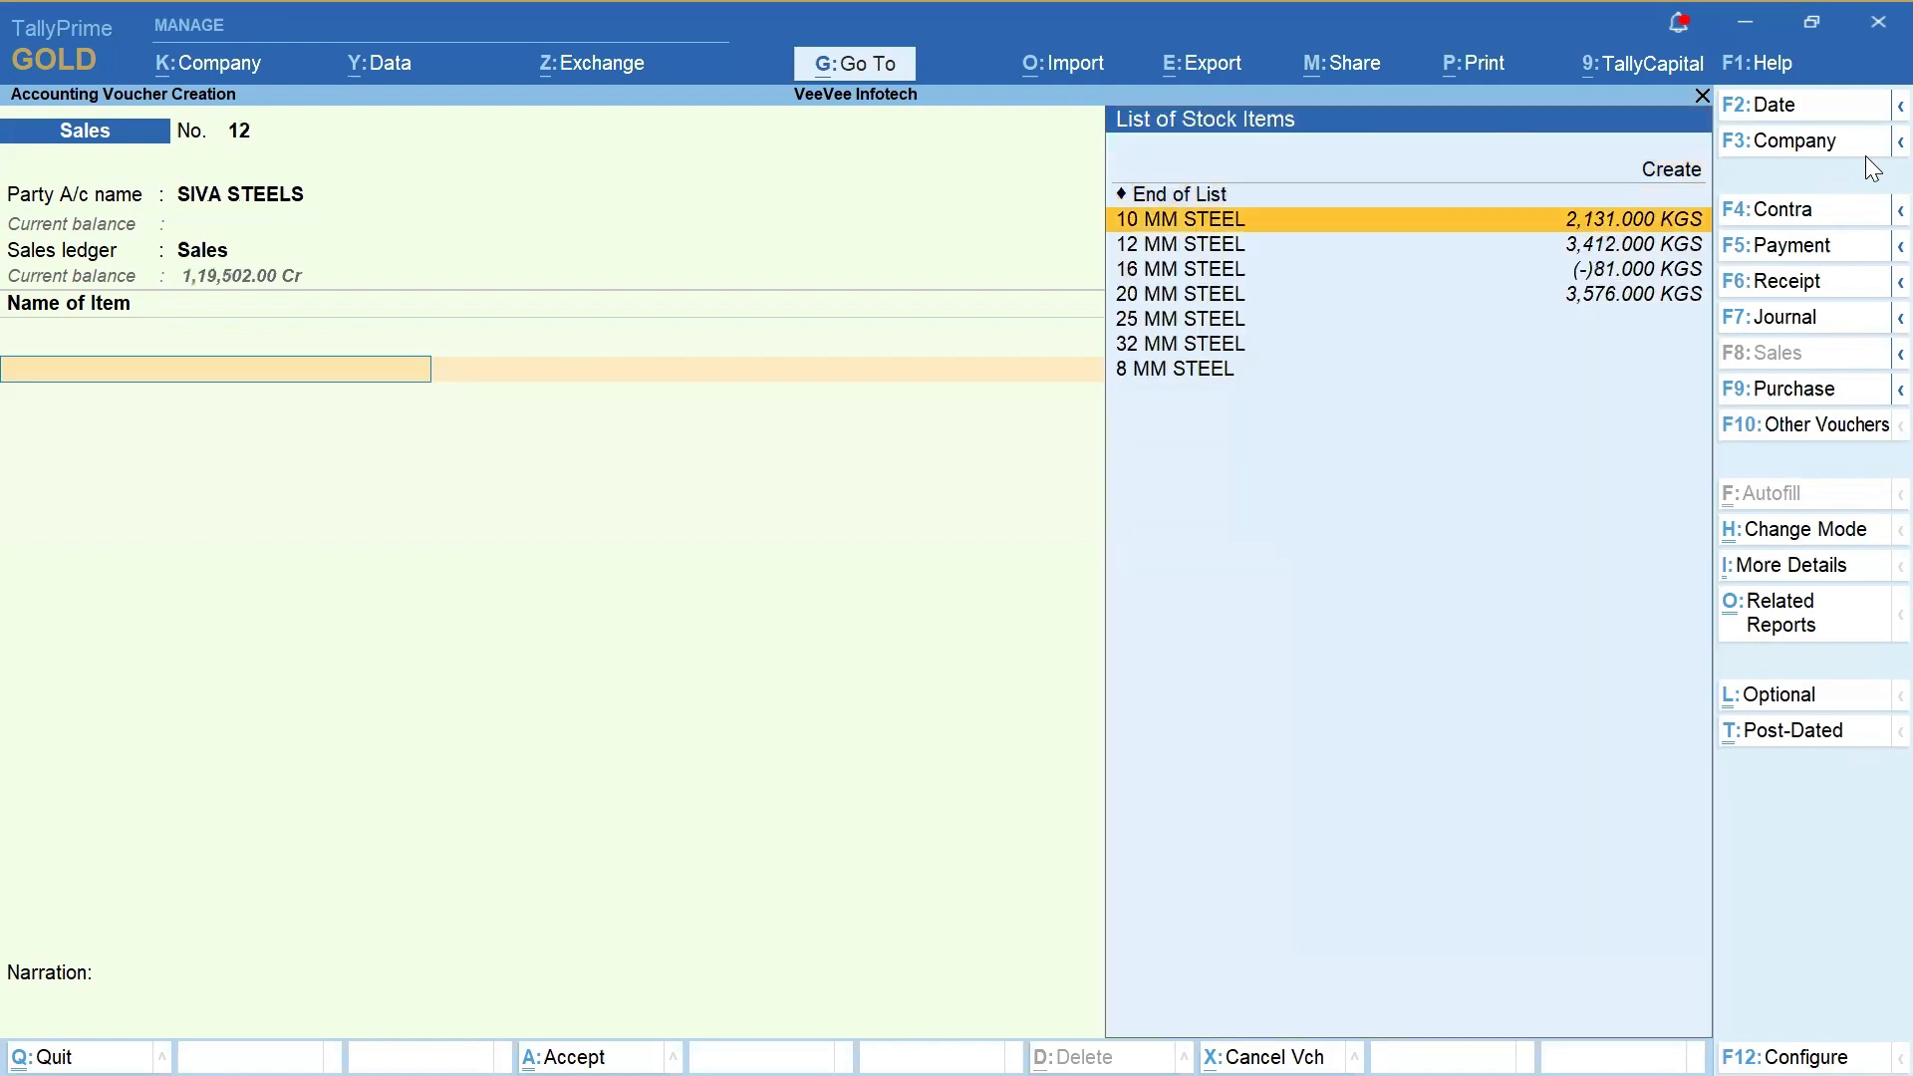
pyautogui.press('Down')
pyautogui.press('Down')
pyautogui.press('Down')
pyautogui.press('Return')
pyautogui.press('Return')
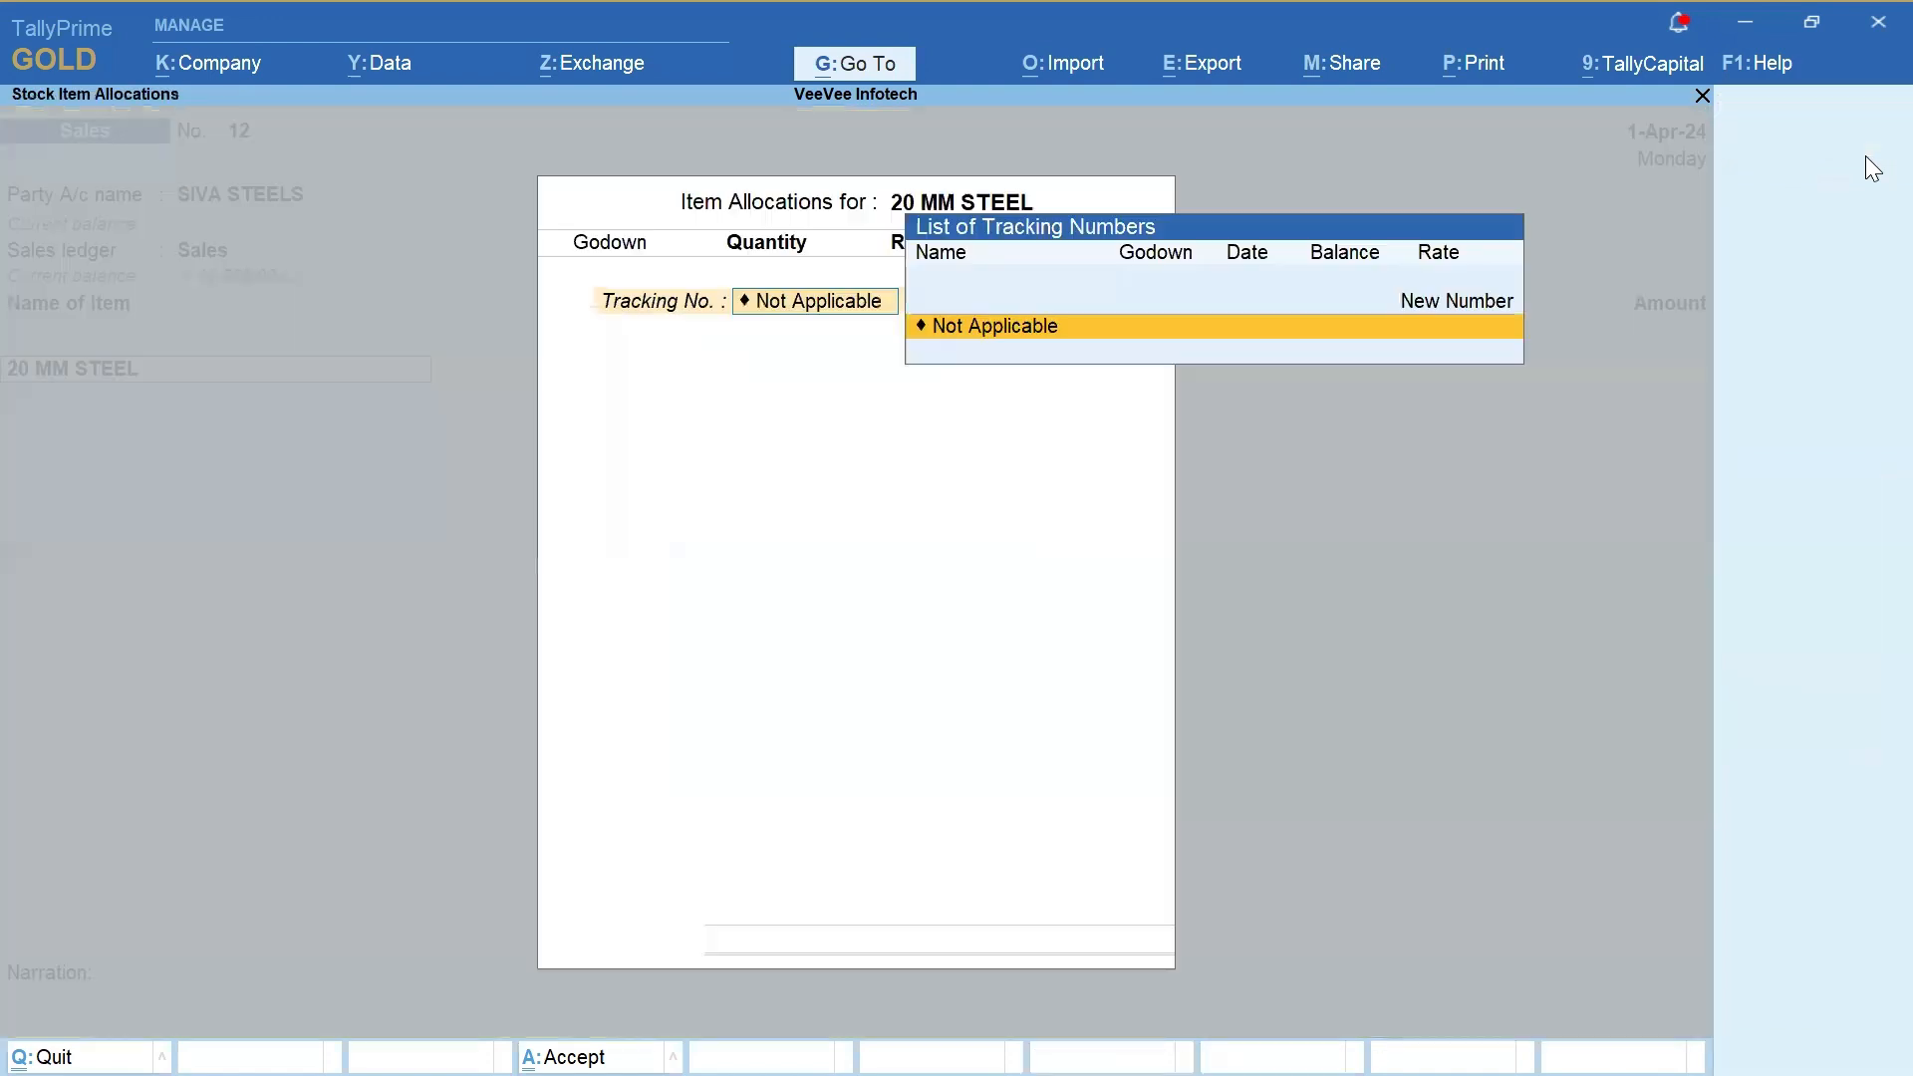
pyautogui.press('Return')
# Set the 20 MM STEEL quantity to 23 KGS and the rate to 45 per KGS, and finish the item list
pyautogui.write('23')
pyautogui.press('Return')
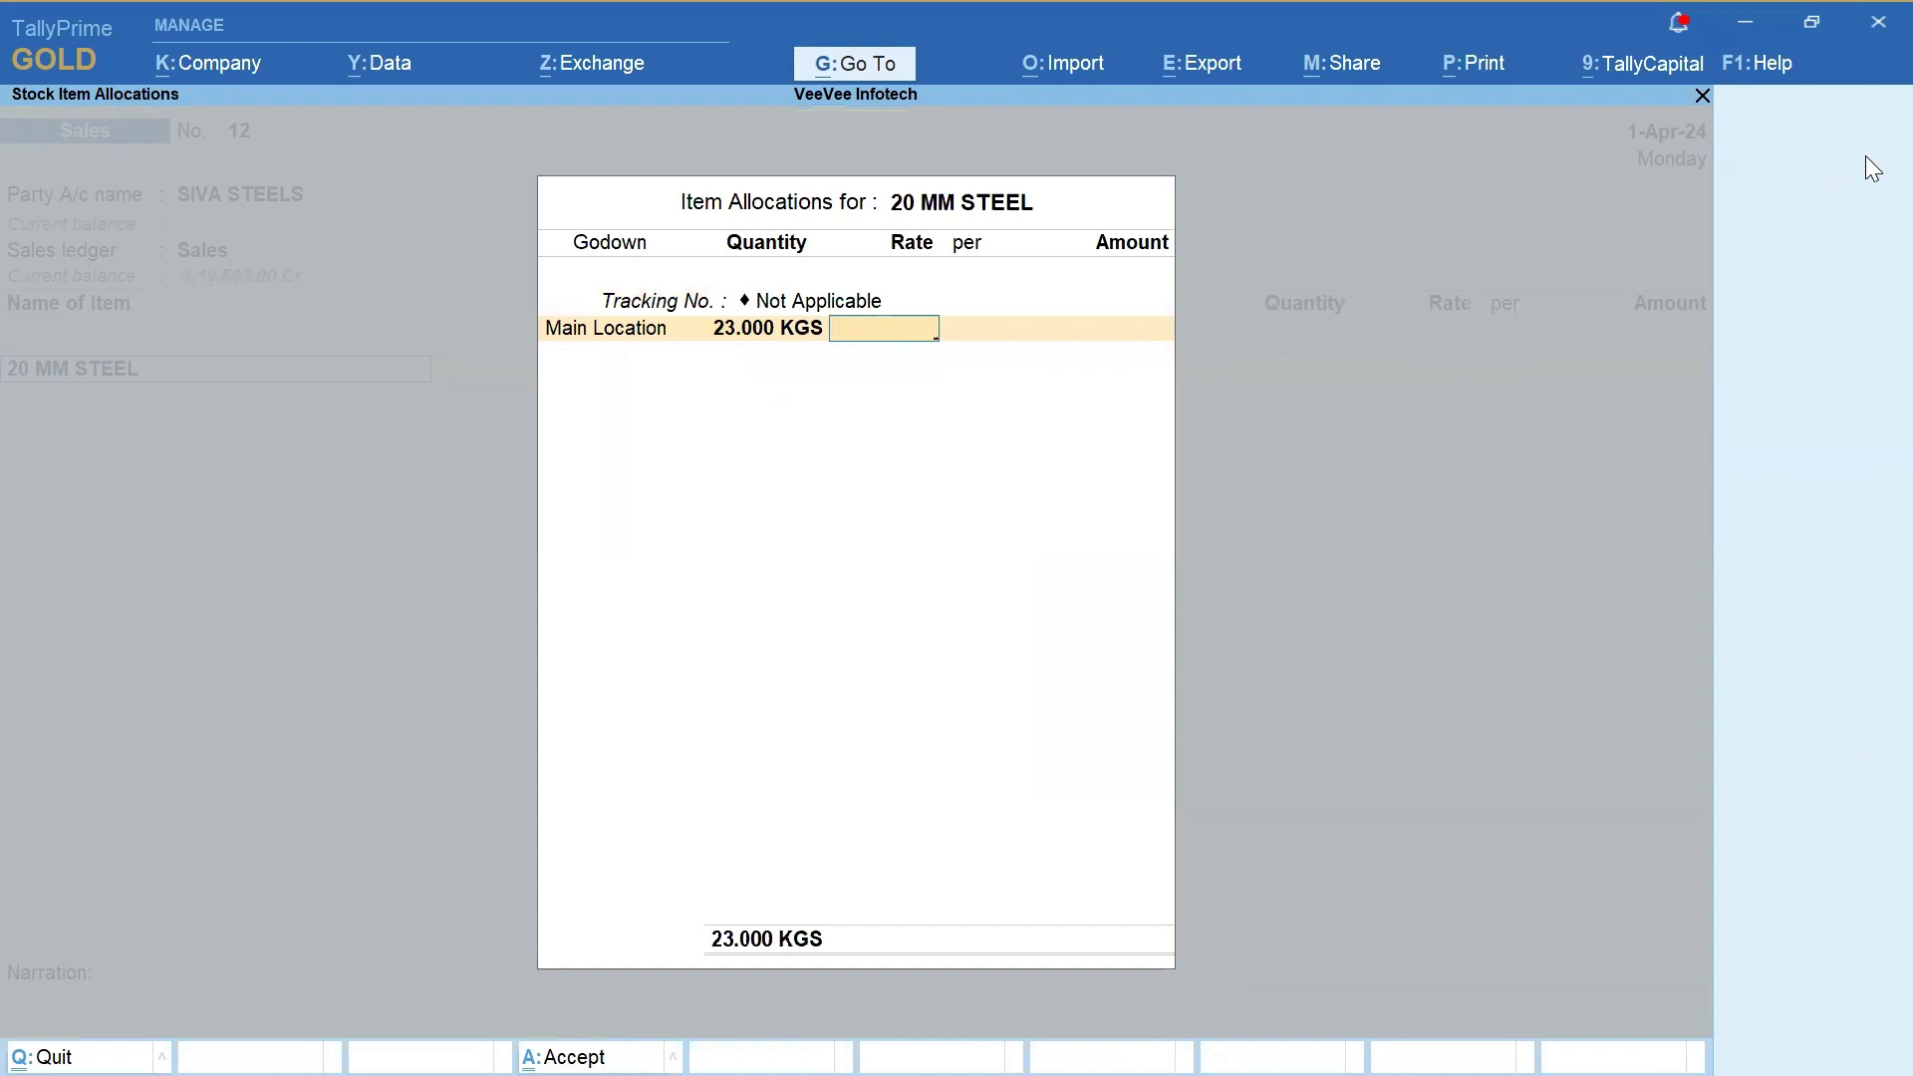
pyautogui.write('45')
pyautogui.press('Return')
pyautogui.press('Return')
pyautogui.press('Return')
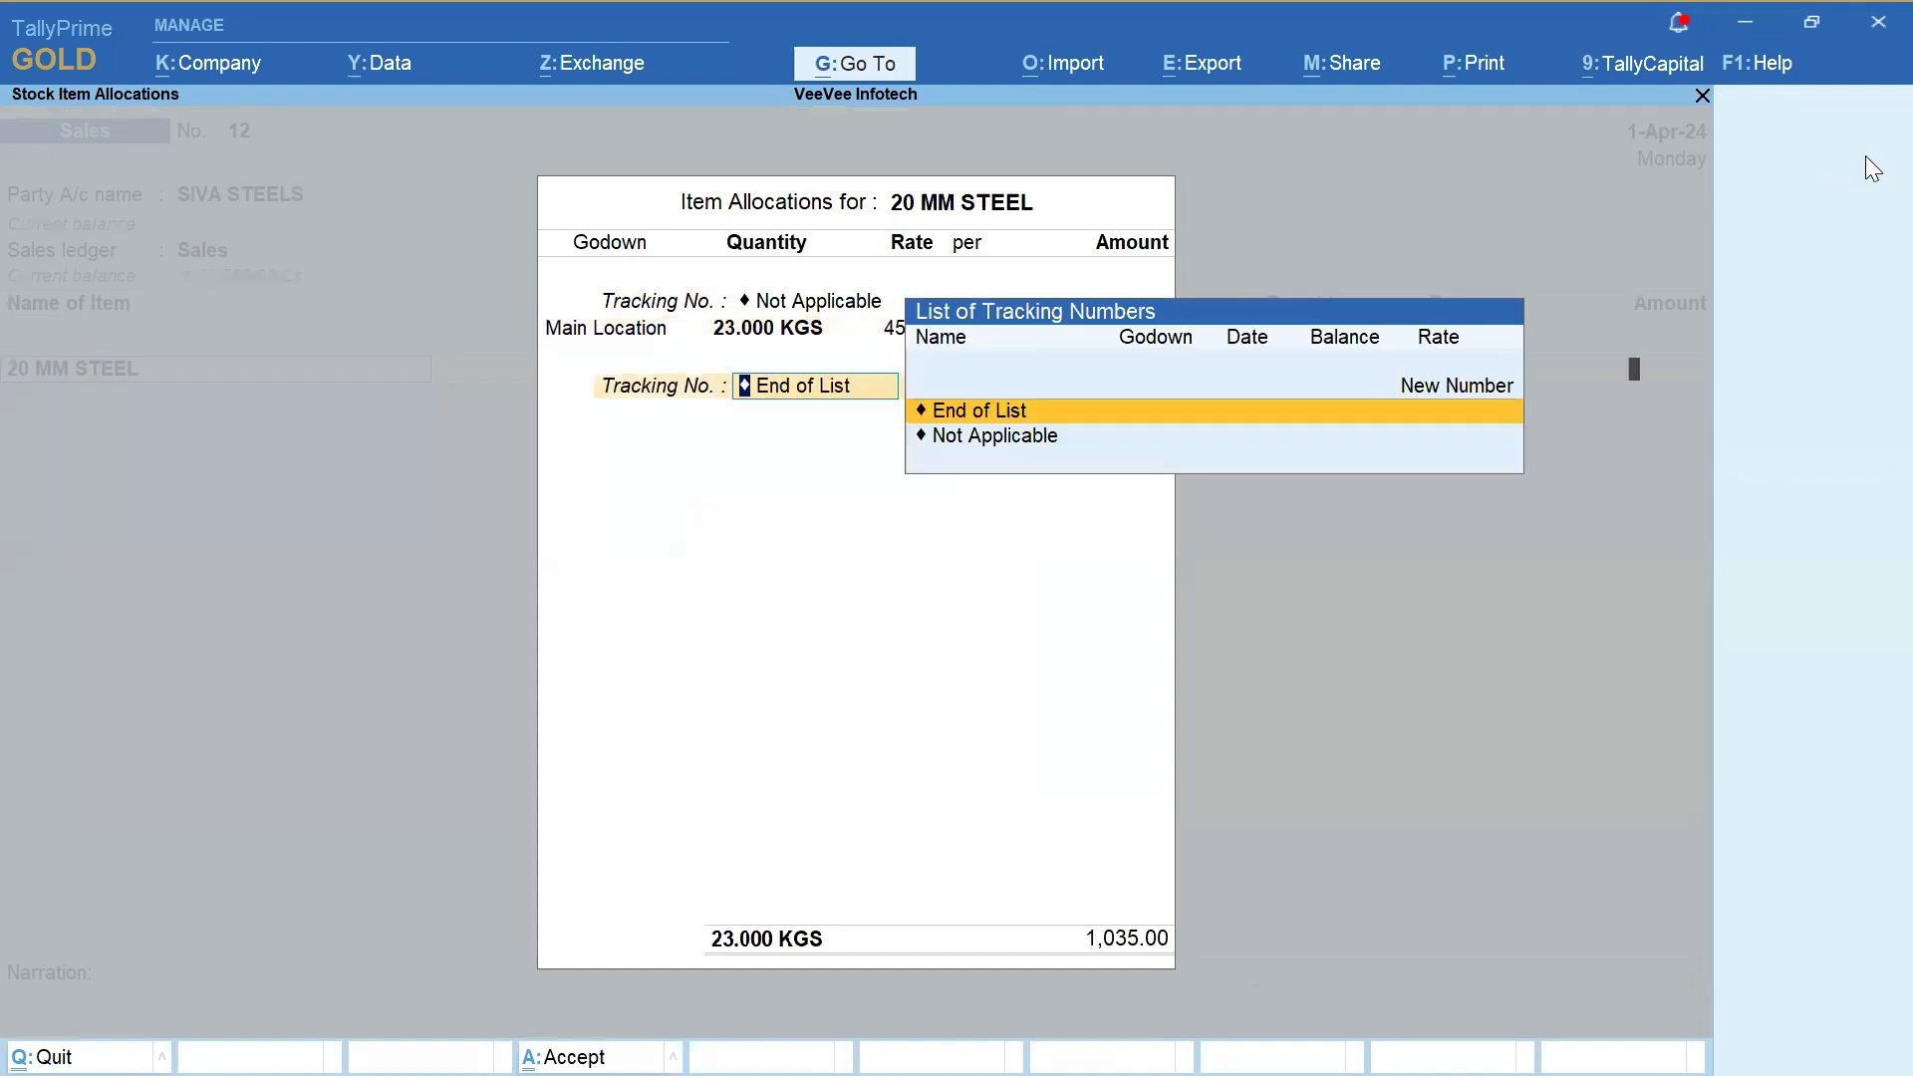
pyautogui.press('Return')
pyautogui.press('Return')
# Add the OUTPUT CGST and OUTPUT SGST ledgers to the SIVA STEELS sales voucher
pyautogui.write('C')
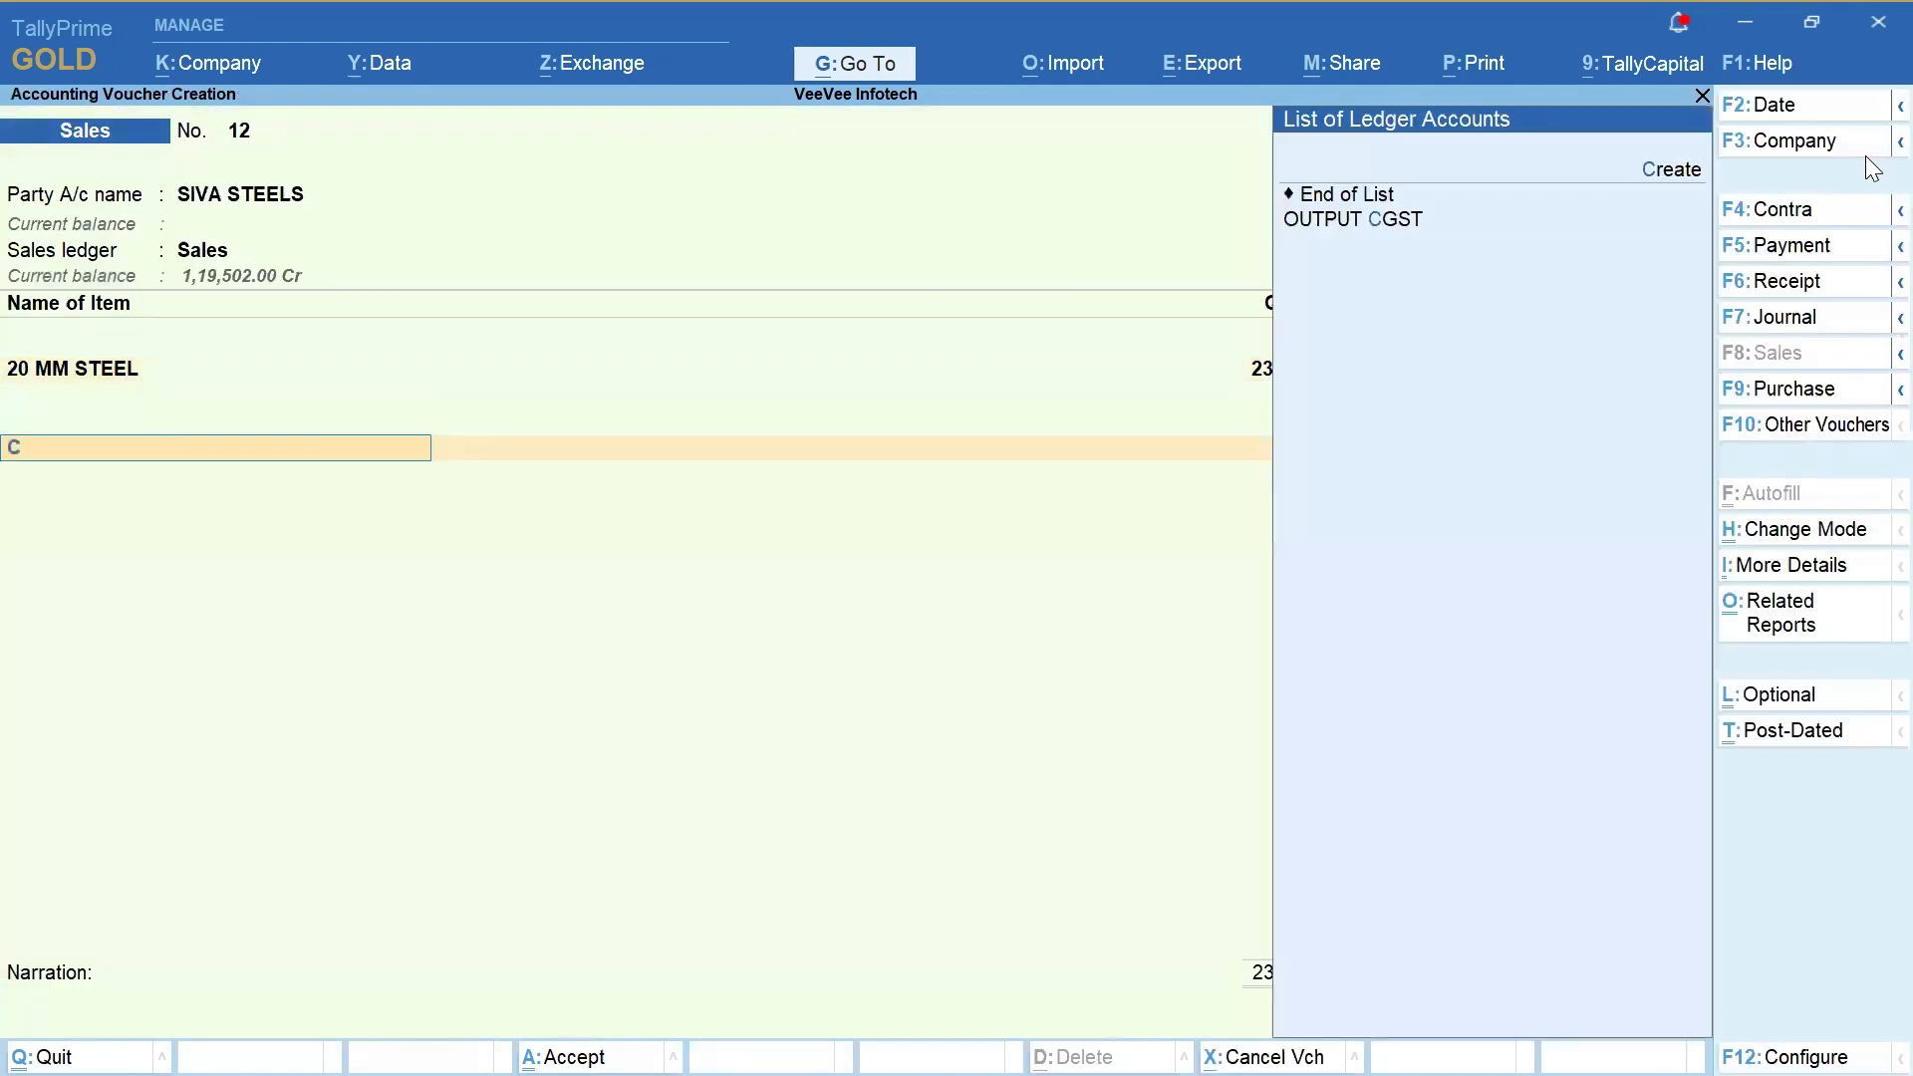
pyautogui.press('Return')
pyautogui.press('Return')
pyautogui.press('Return')
pyautogui.write('SG')
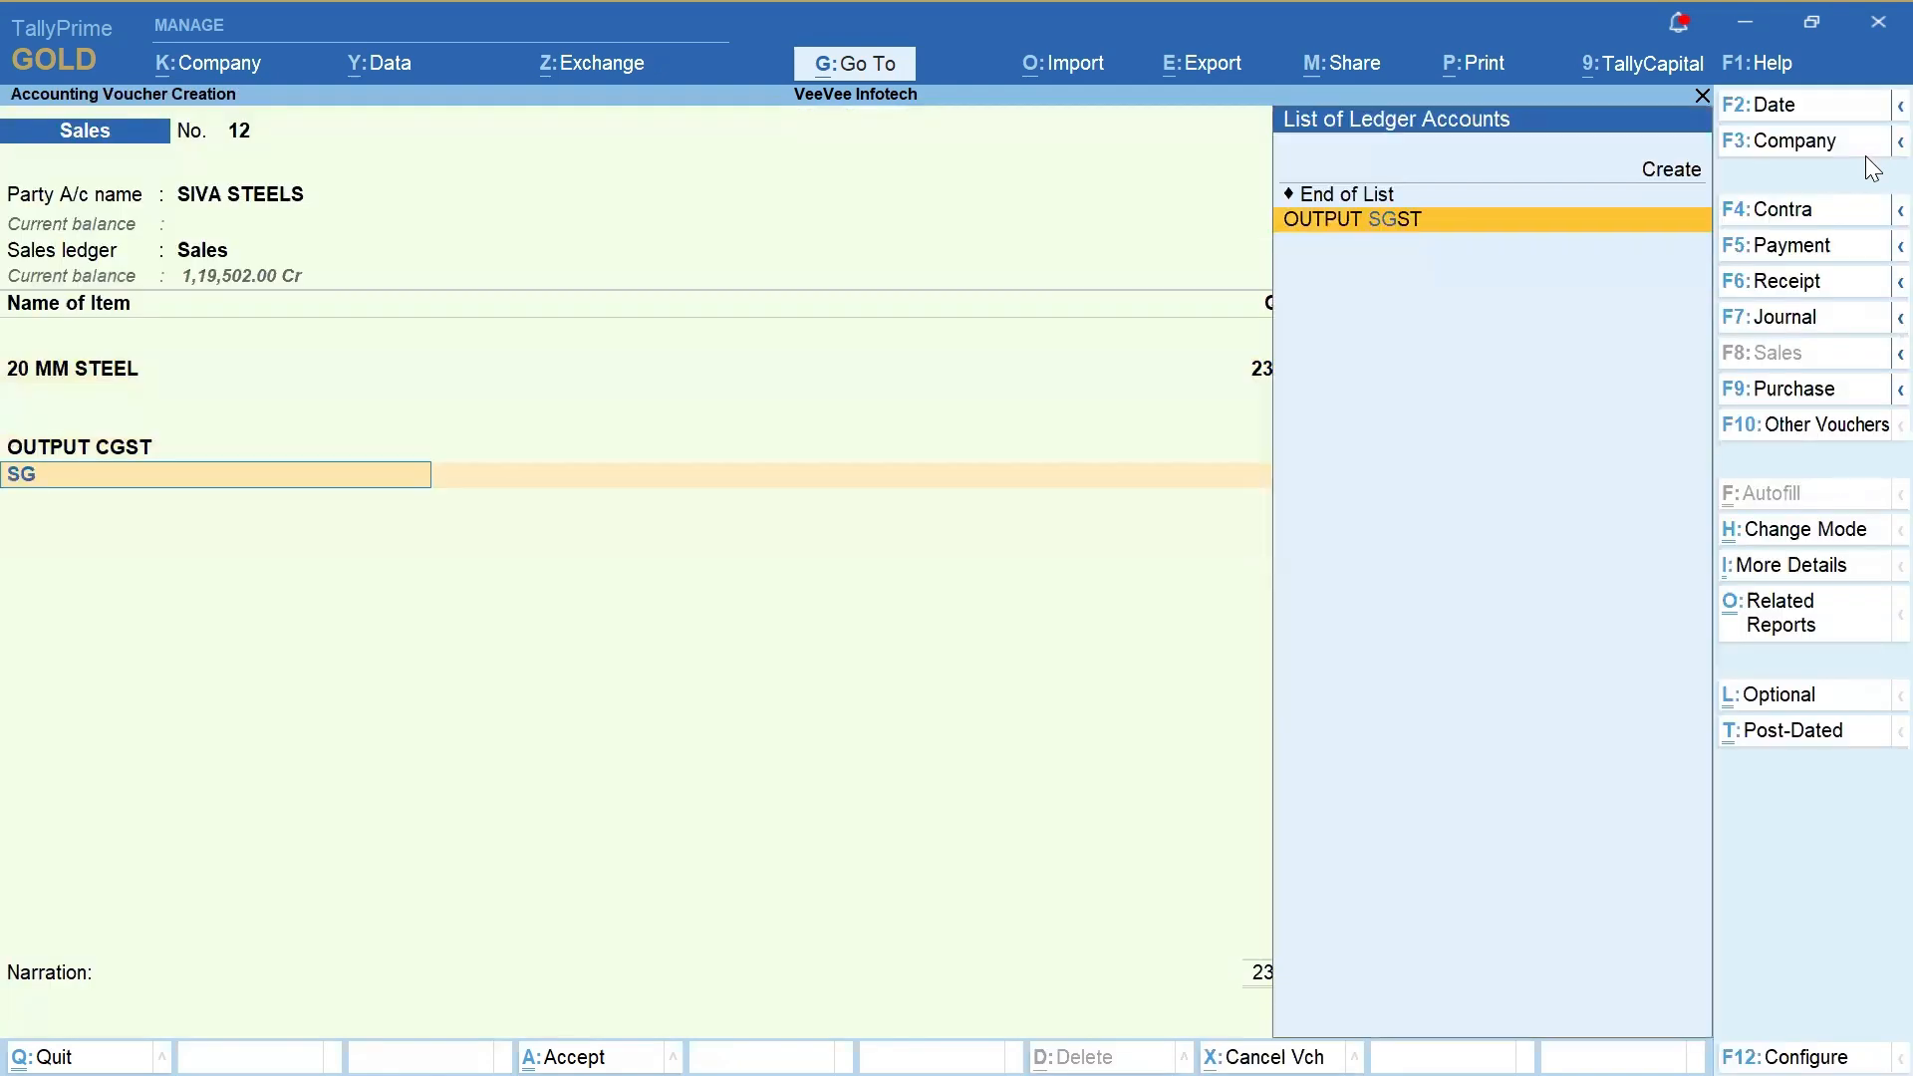
pyautogui.press('Return')
pyautogui.press('Return')
pyautogui.press('Return')
# Accept the default bill-wise details for SIVA STEELS, leave the narration empty and save the sales voucher
pyautogui.press('Return')
pyautogui.press('Return')
pyautogui.press('Return')
pyautogui.press('Return')
pyautogui.press('Return')
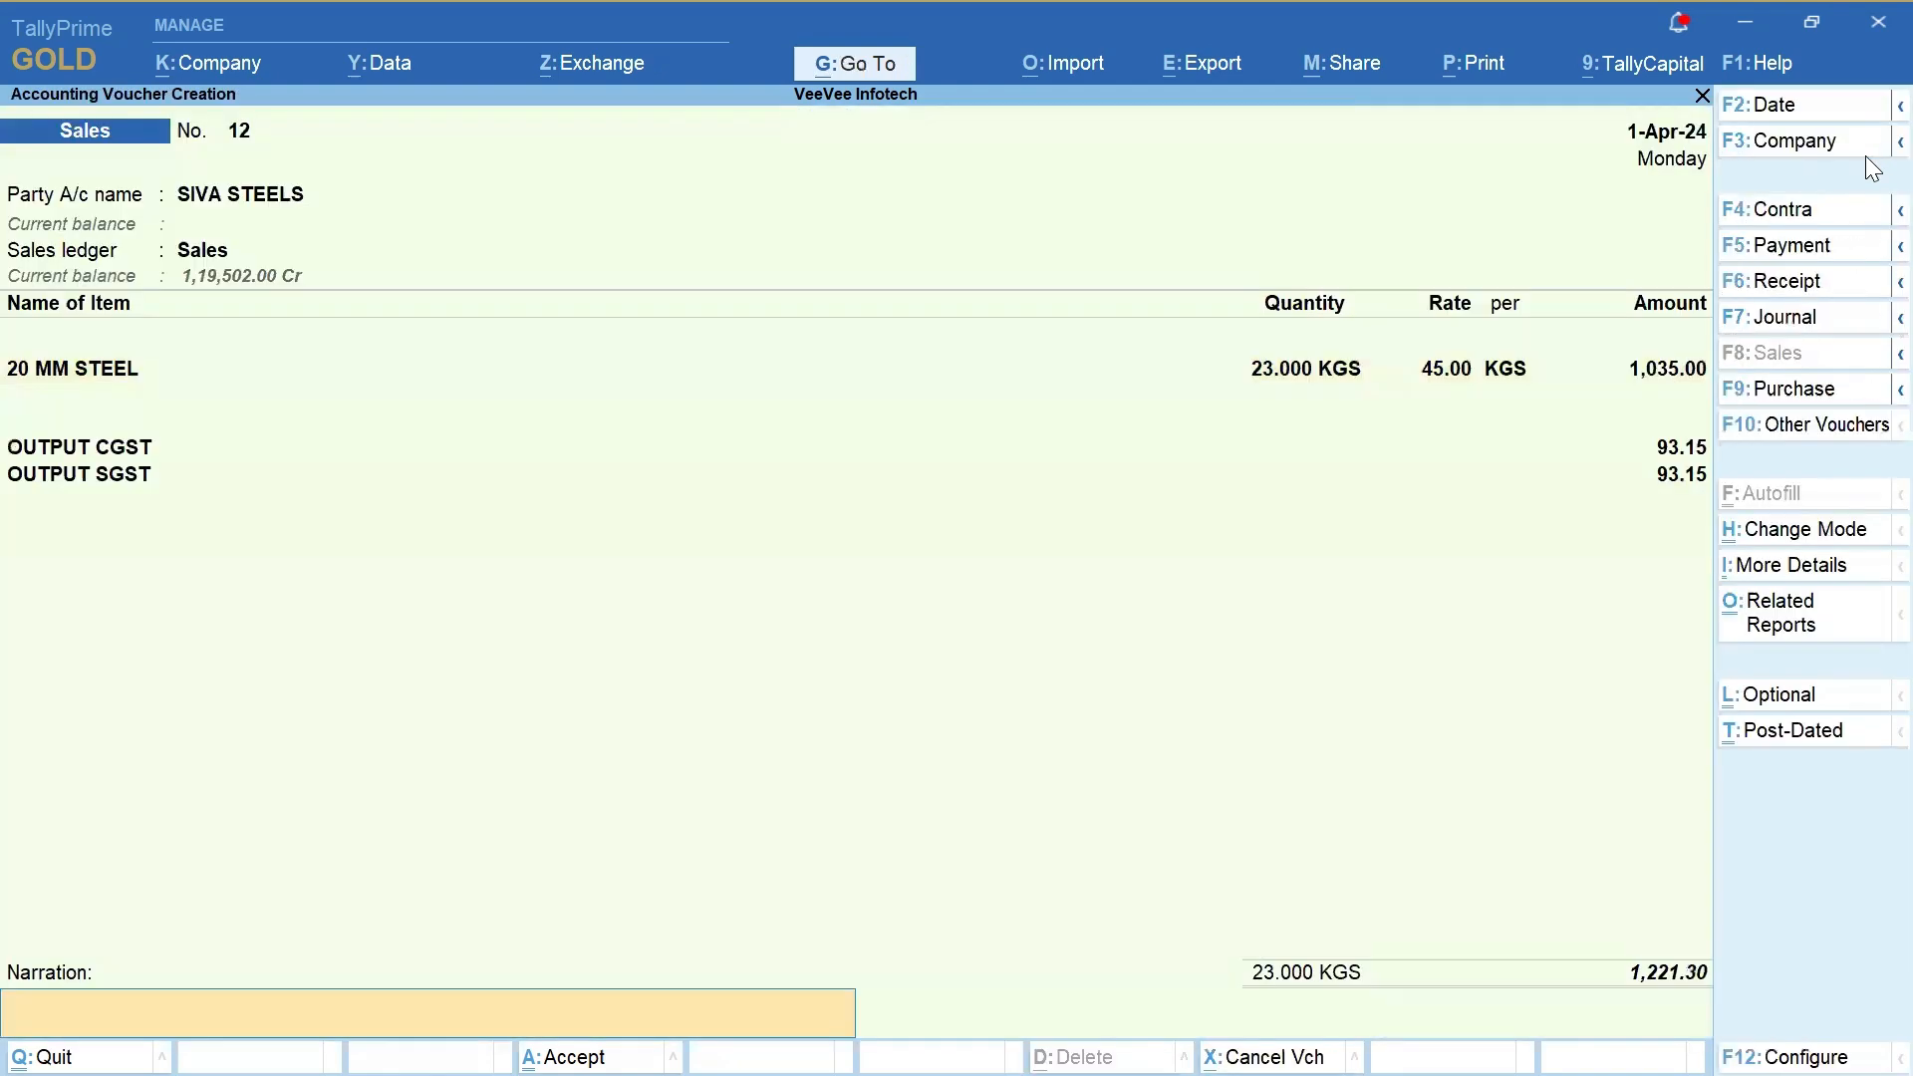
pyautogui.hotkey('ctrl', 'a')
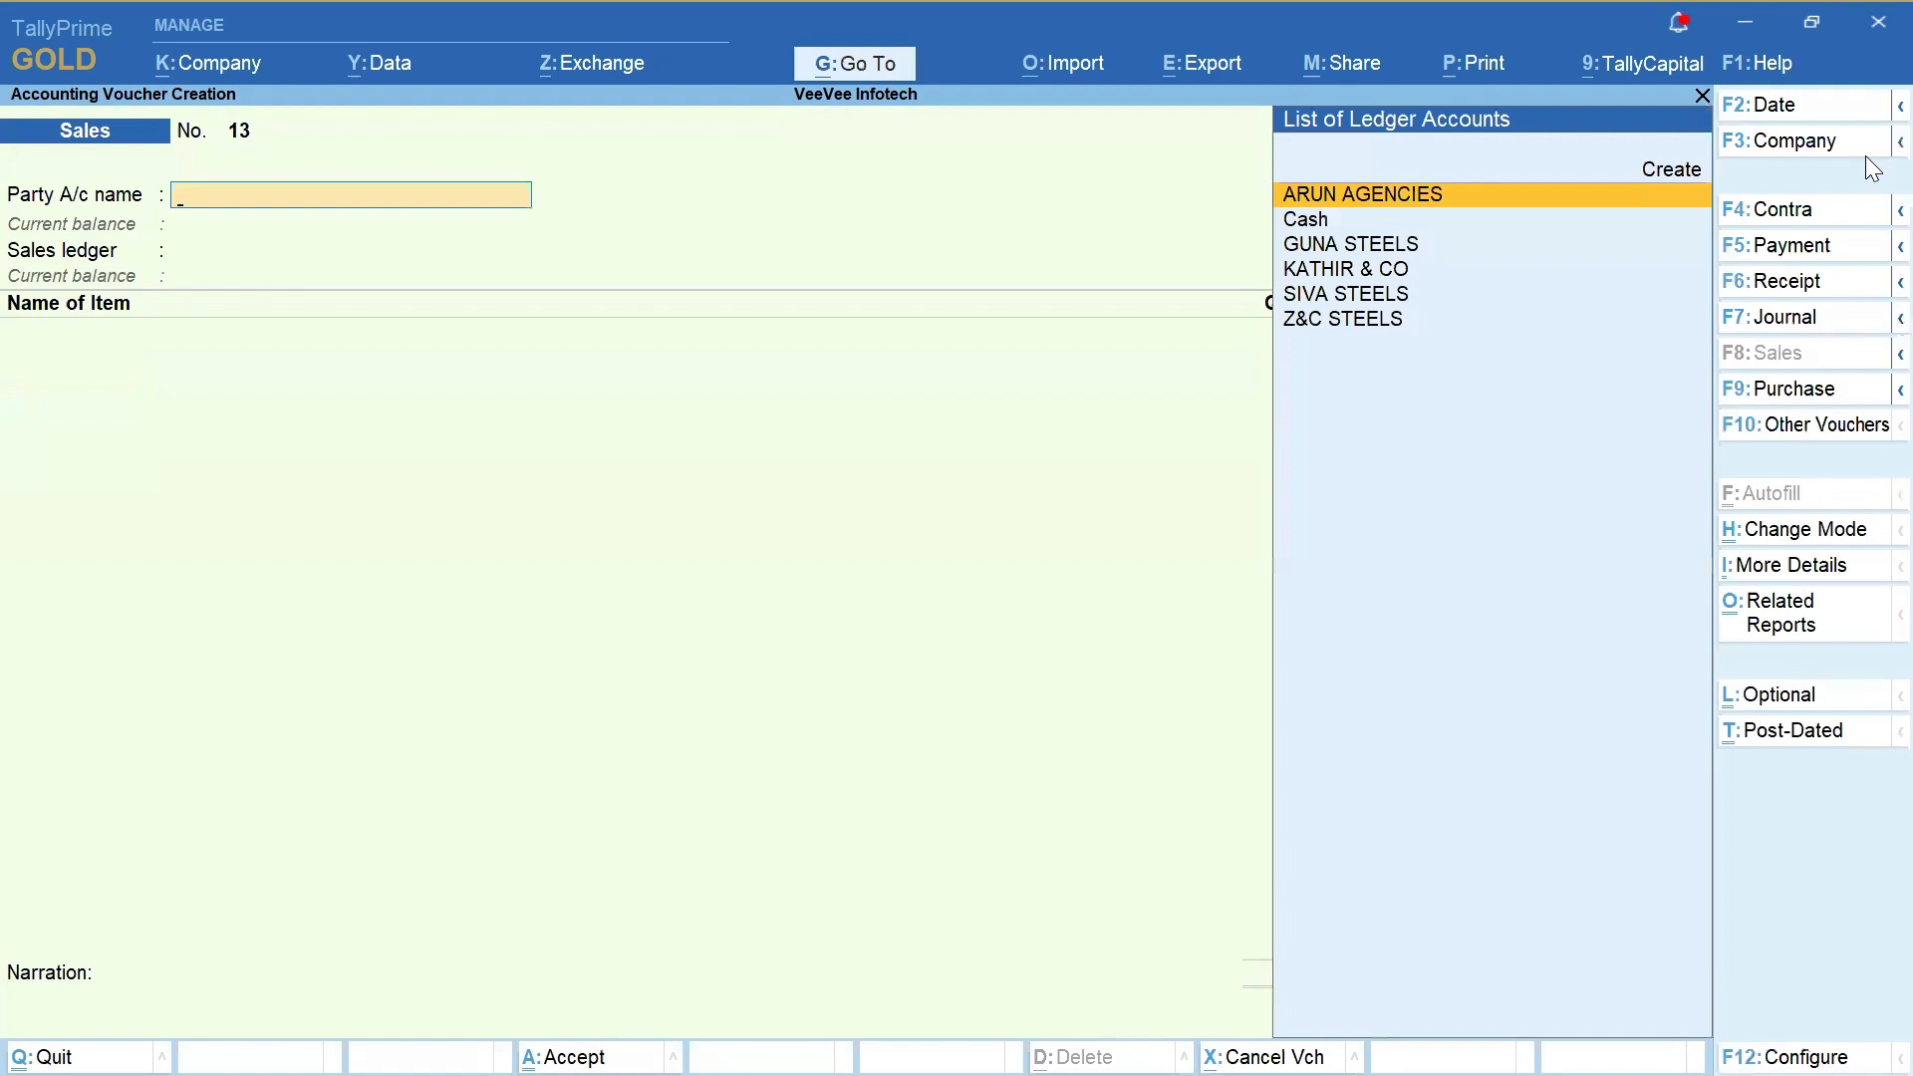
# Quit the blank sales voucher and return to the Gateway of Tally
pyautogui.press('Escape')
pyautogui.press('Return')
pyautogui.press('Escape')
pyautogui.press('Escape')
pyautogui.press('Escape')
pyautogui.press('Escape')
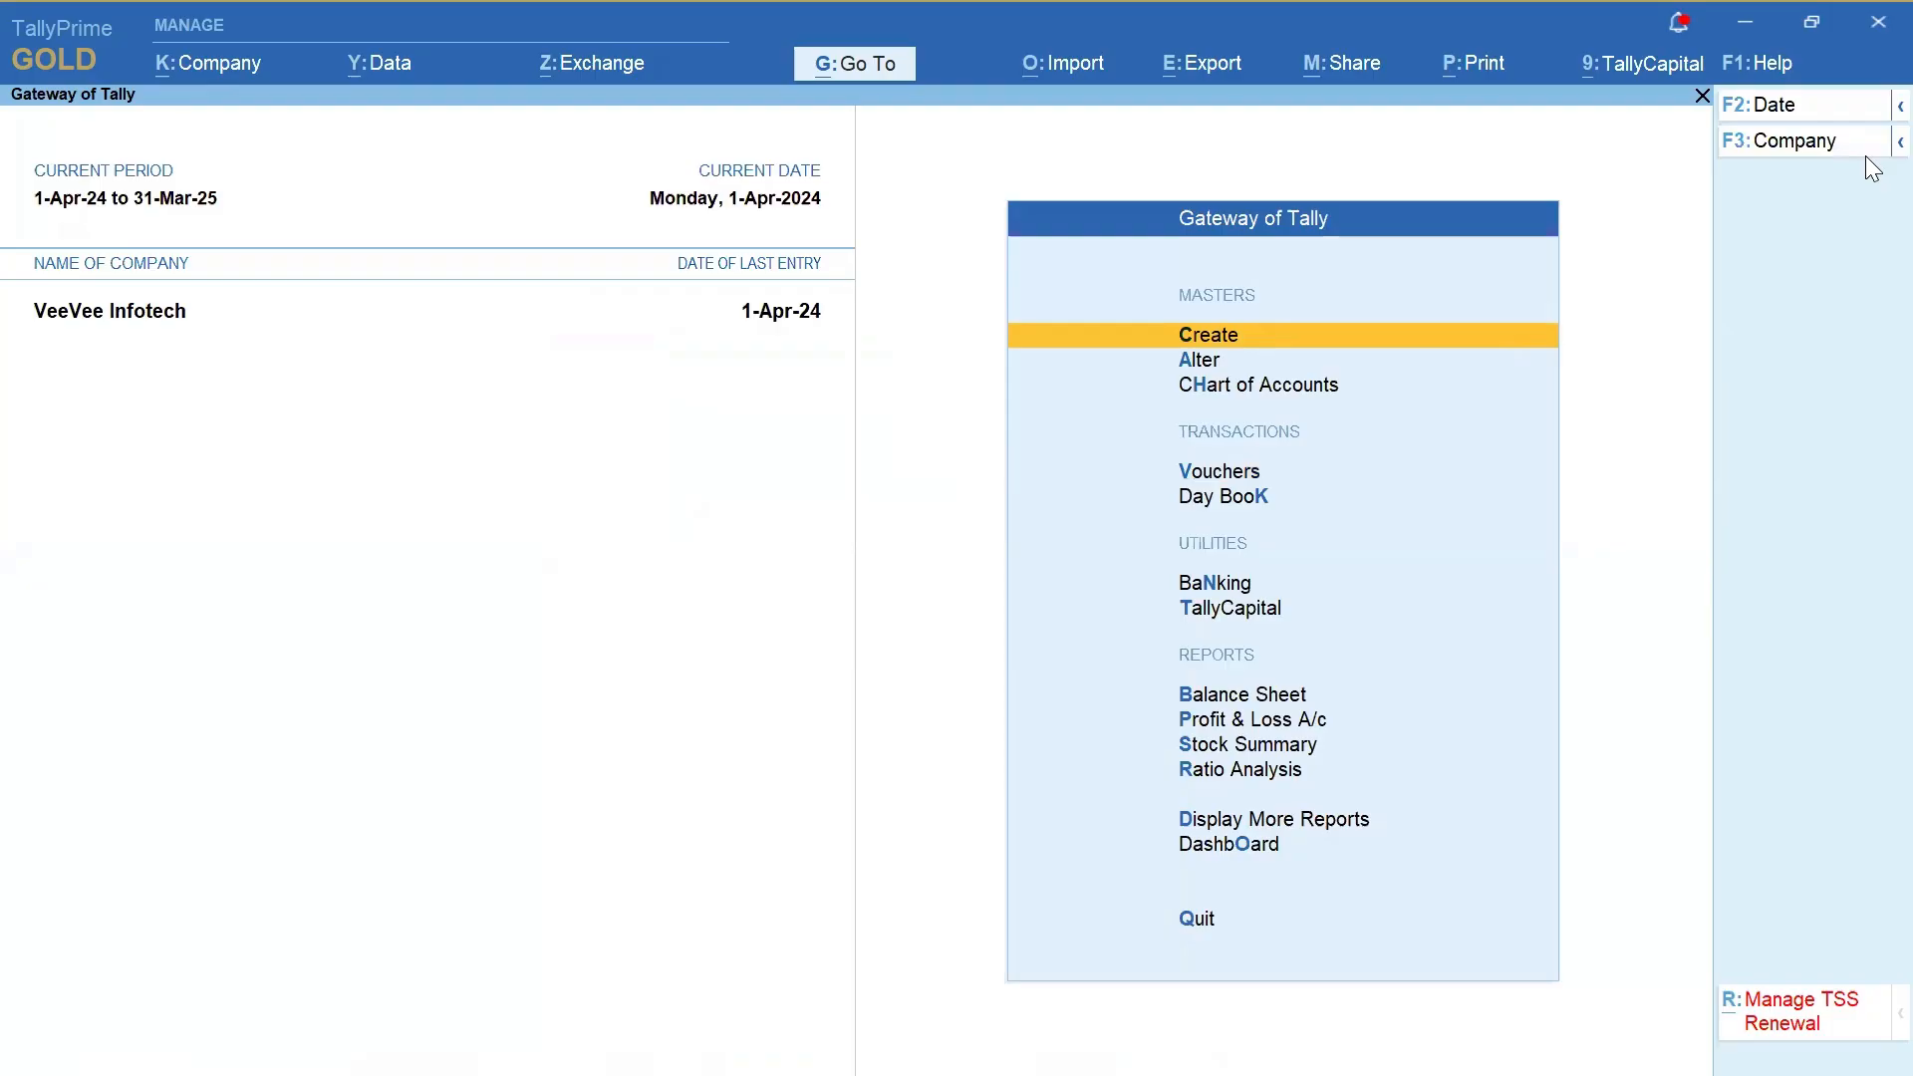
# Open Display More Reports from the Gateway of Tally
pyautogui.press('Down')
pyautogui.press('Down')
pyautogui.press('Down')
pyautogui.press('Down')
pyautogui.press('Down')
pyautogui.press('Down')
pyautogui.press('Down')
pyautogui.press('Down')
pyautogui.press('Down')
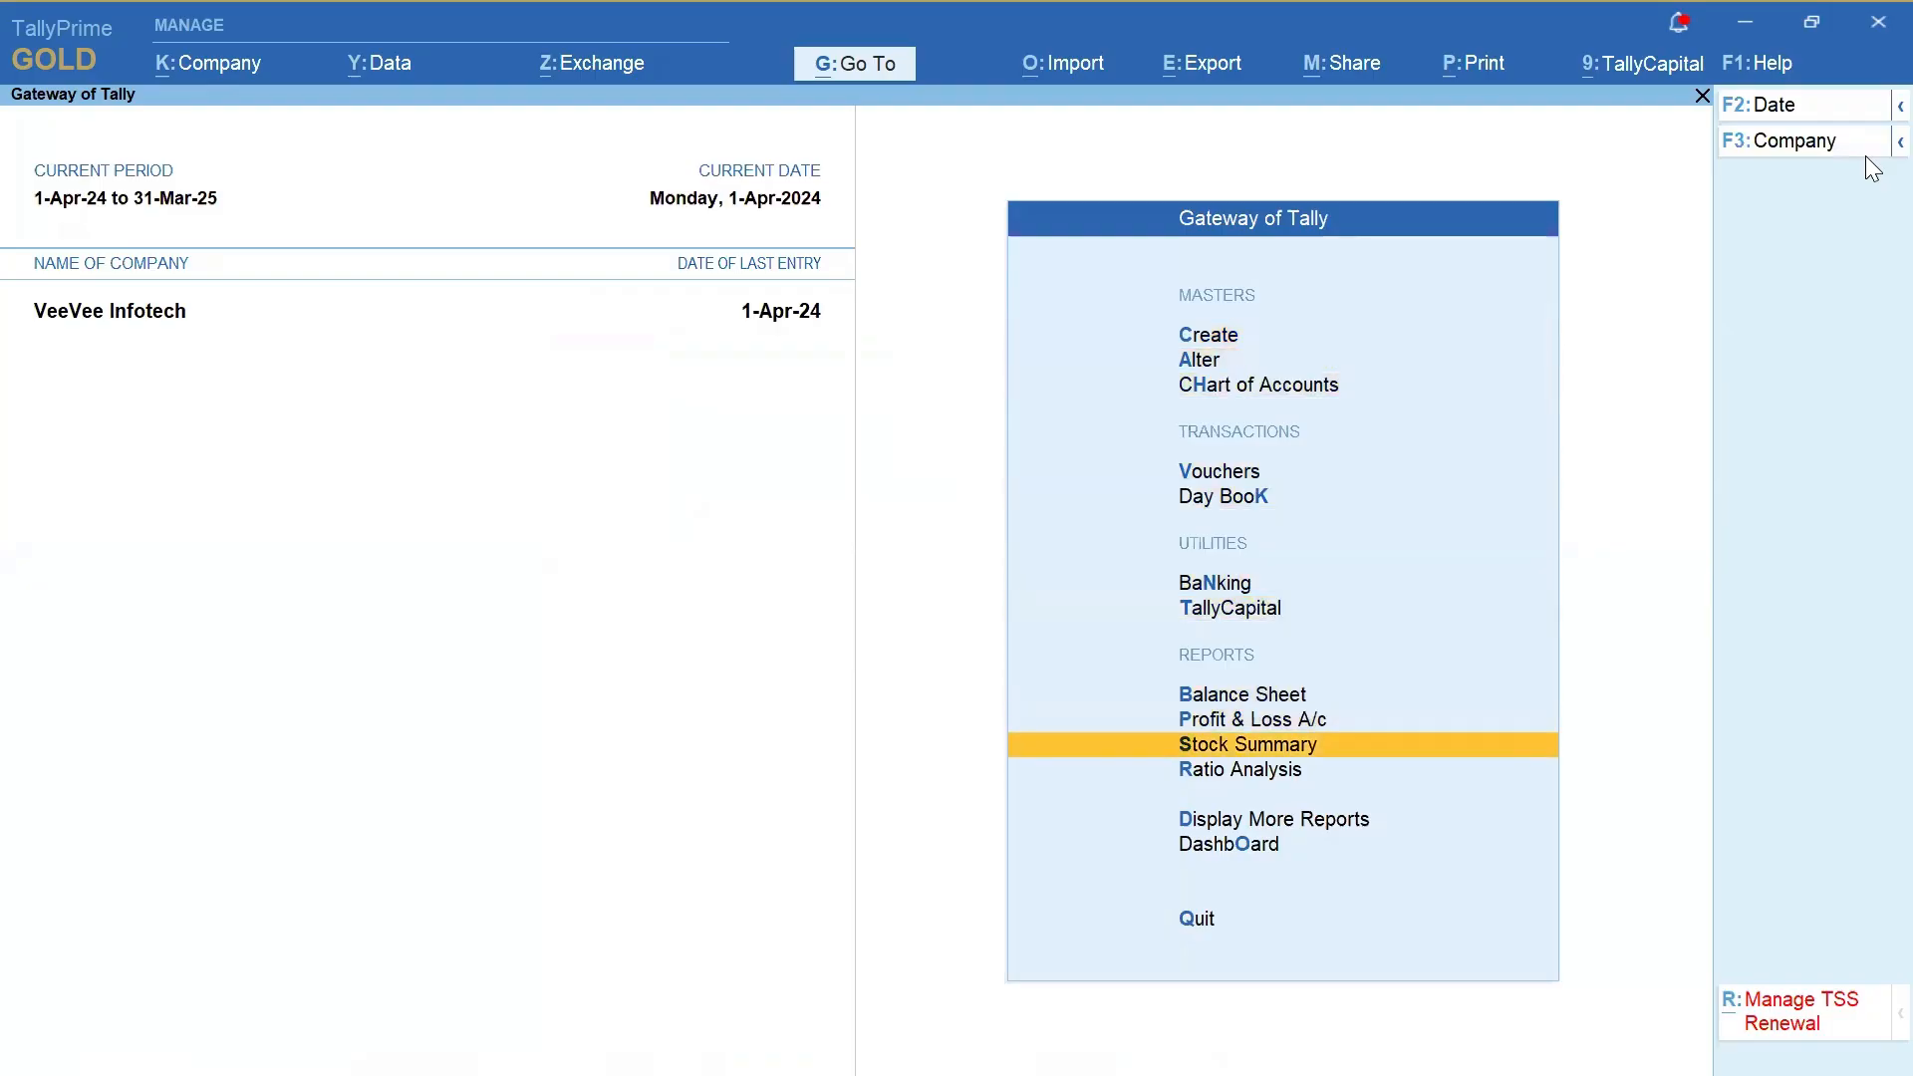
pyautogui.press('Up')
pyautogui.press('Up')
pyautogui.press('Down')
pyautogui.press('Down')
pyautogui.press('Down')
pyautogui.press('Down')
pyautogui.press('Return')
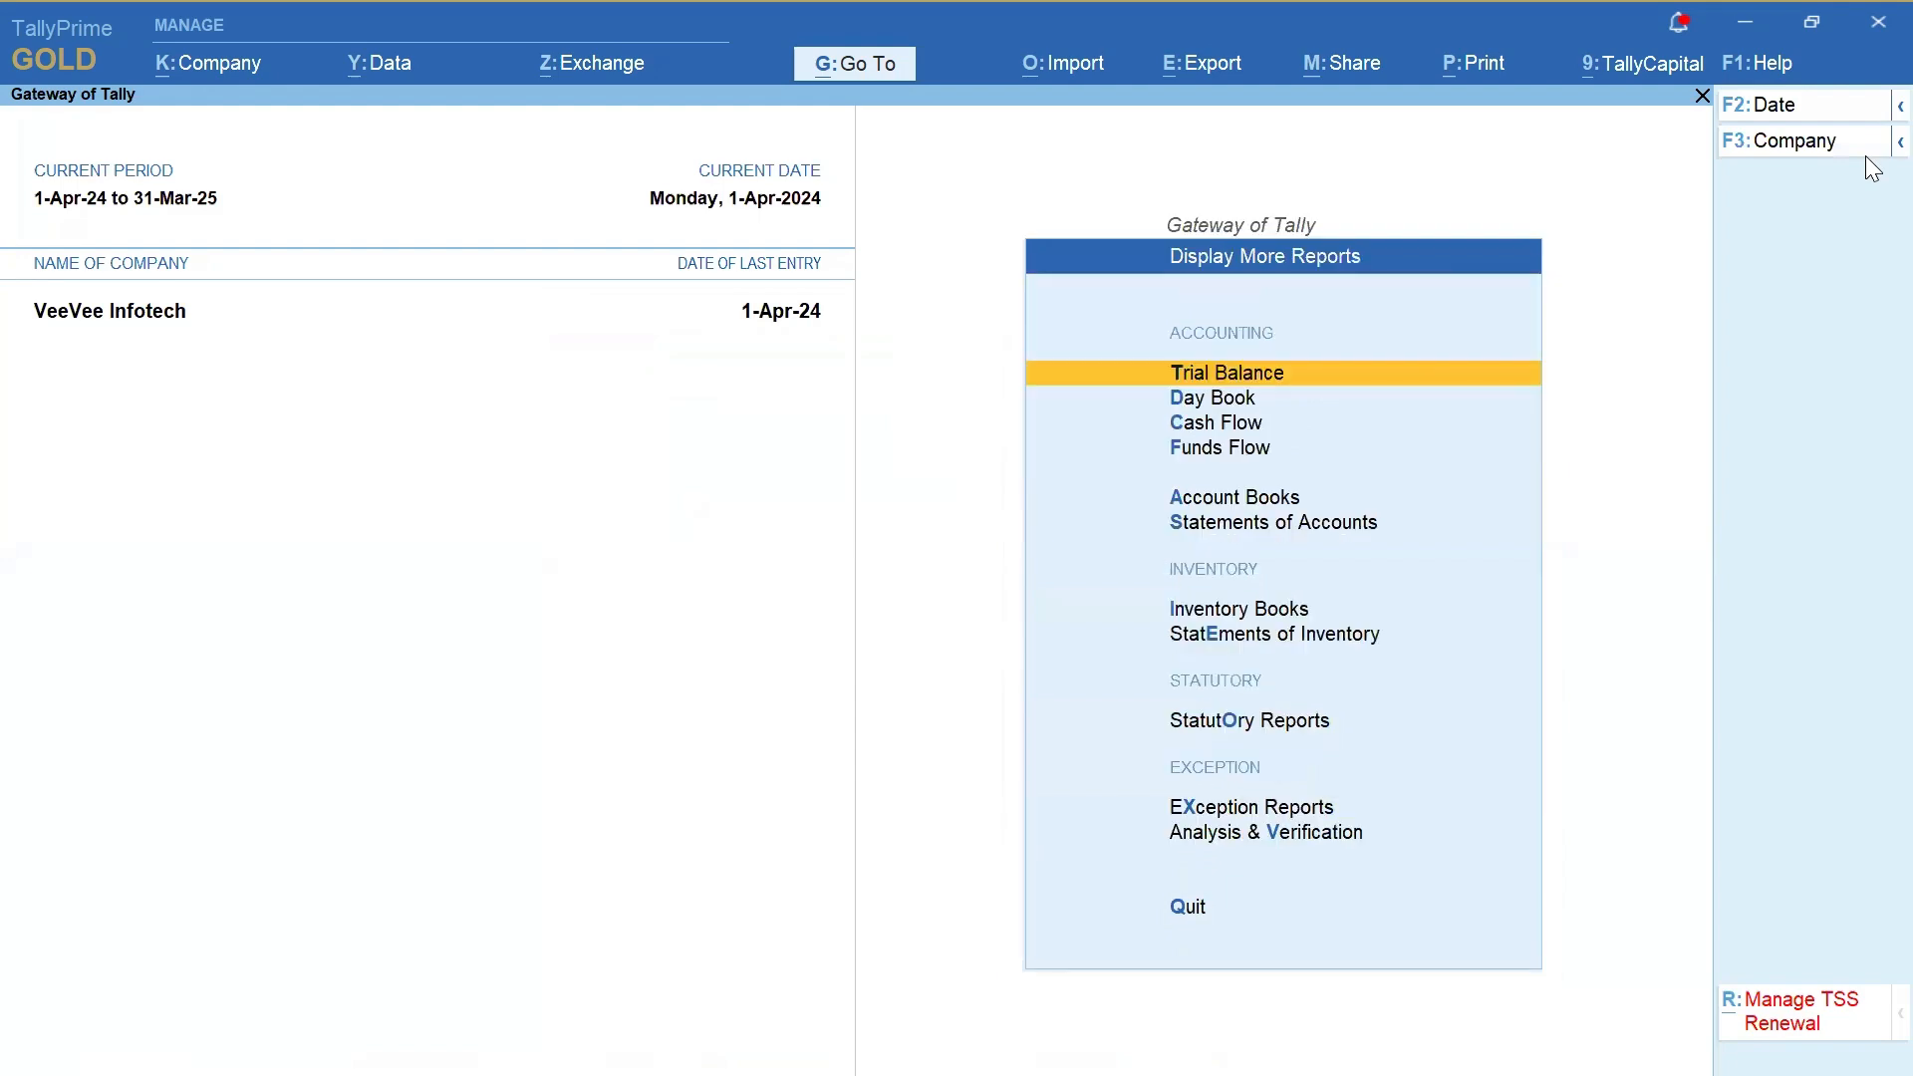
# Open the Group Summary from Account Books for the Sundry Debtors group
pyautogui.press('Down')
pyautogui.press('Down')
pyautogui.press('Down')
pyautogui.press('Down')
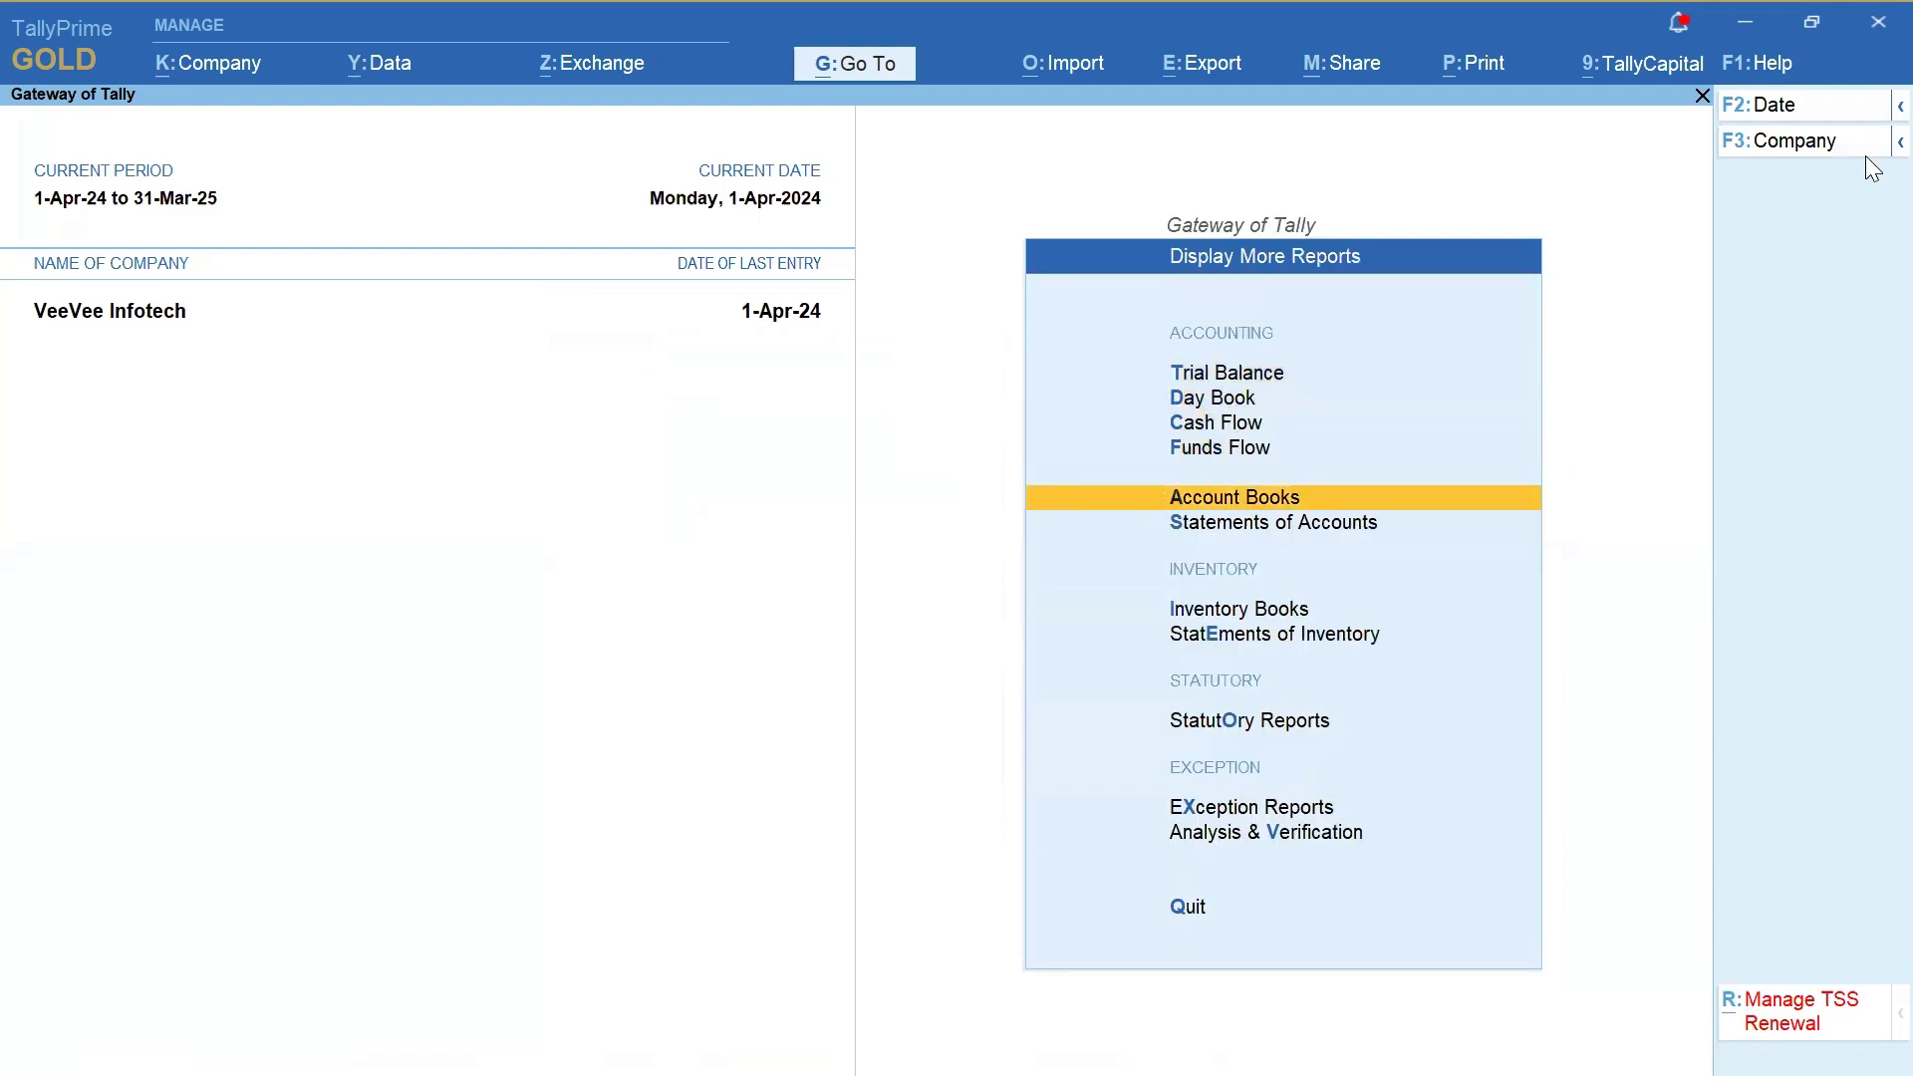
pyautogui.press('Return')
pyautogui.press('Down')
pyautogui.press('Down')
pyautogui.press('Return')
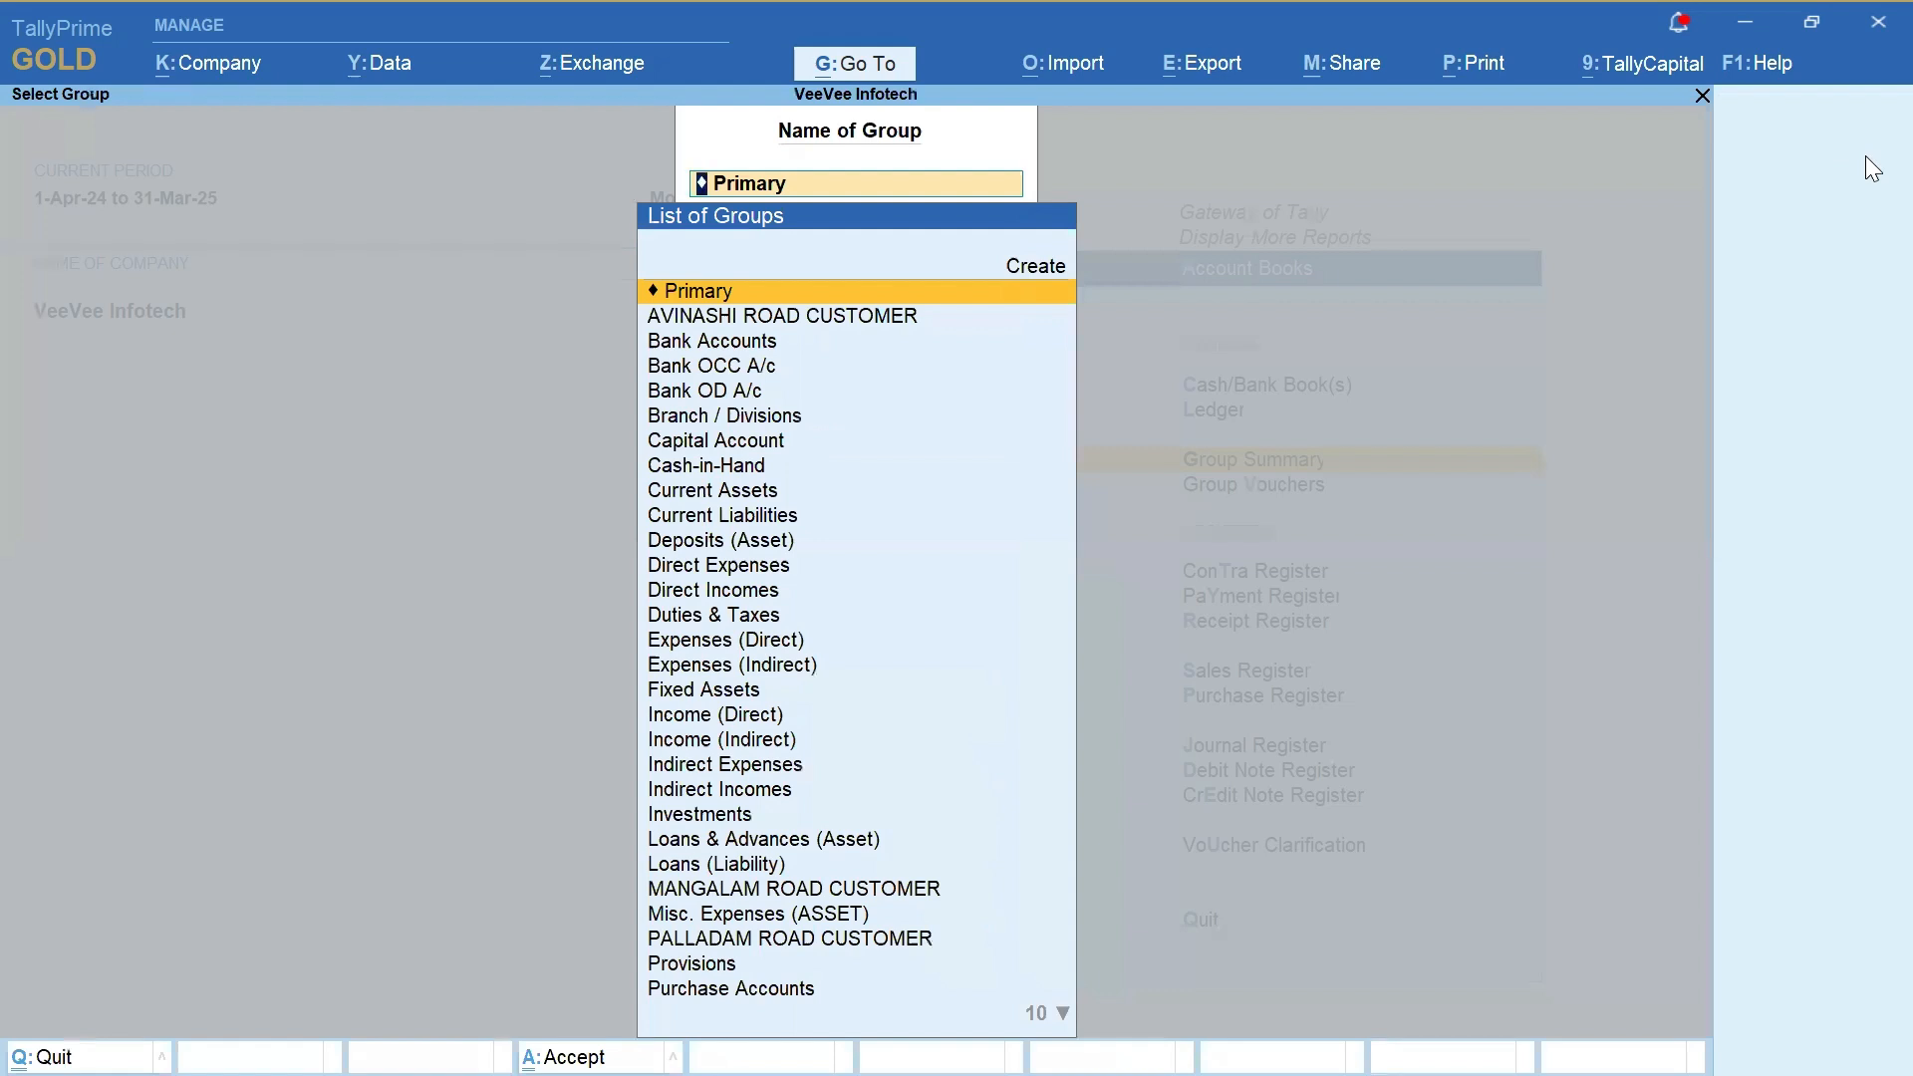
pyautogui.write('SUND')
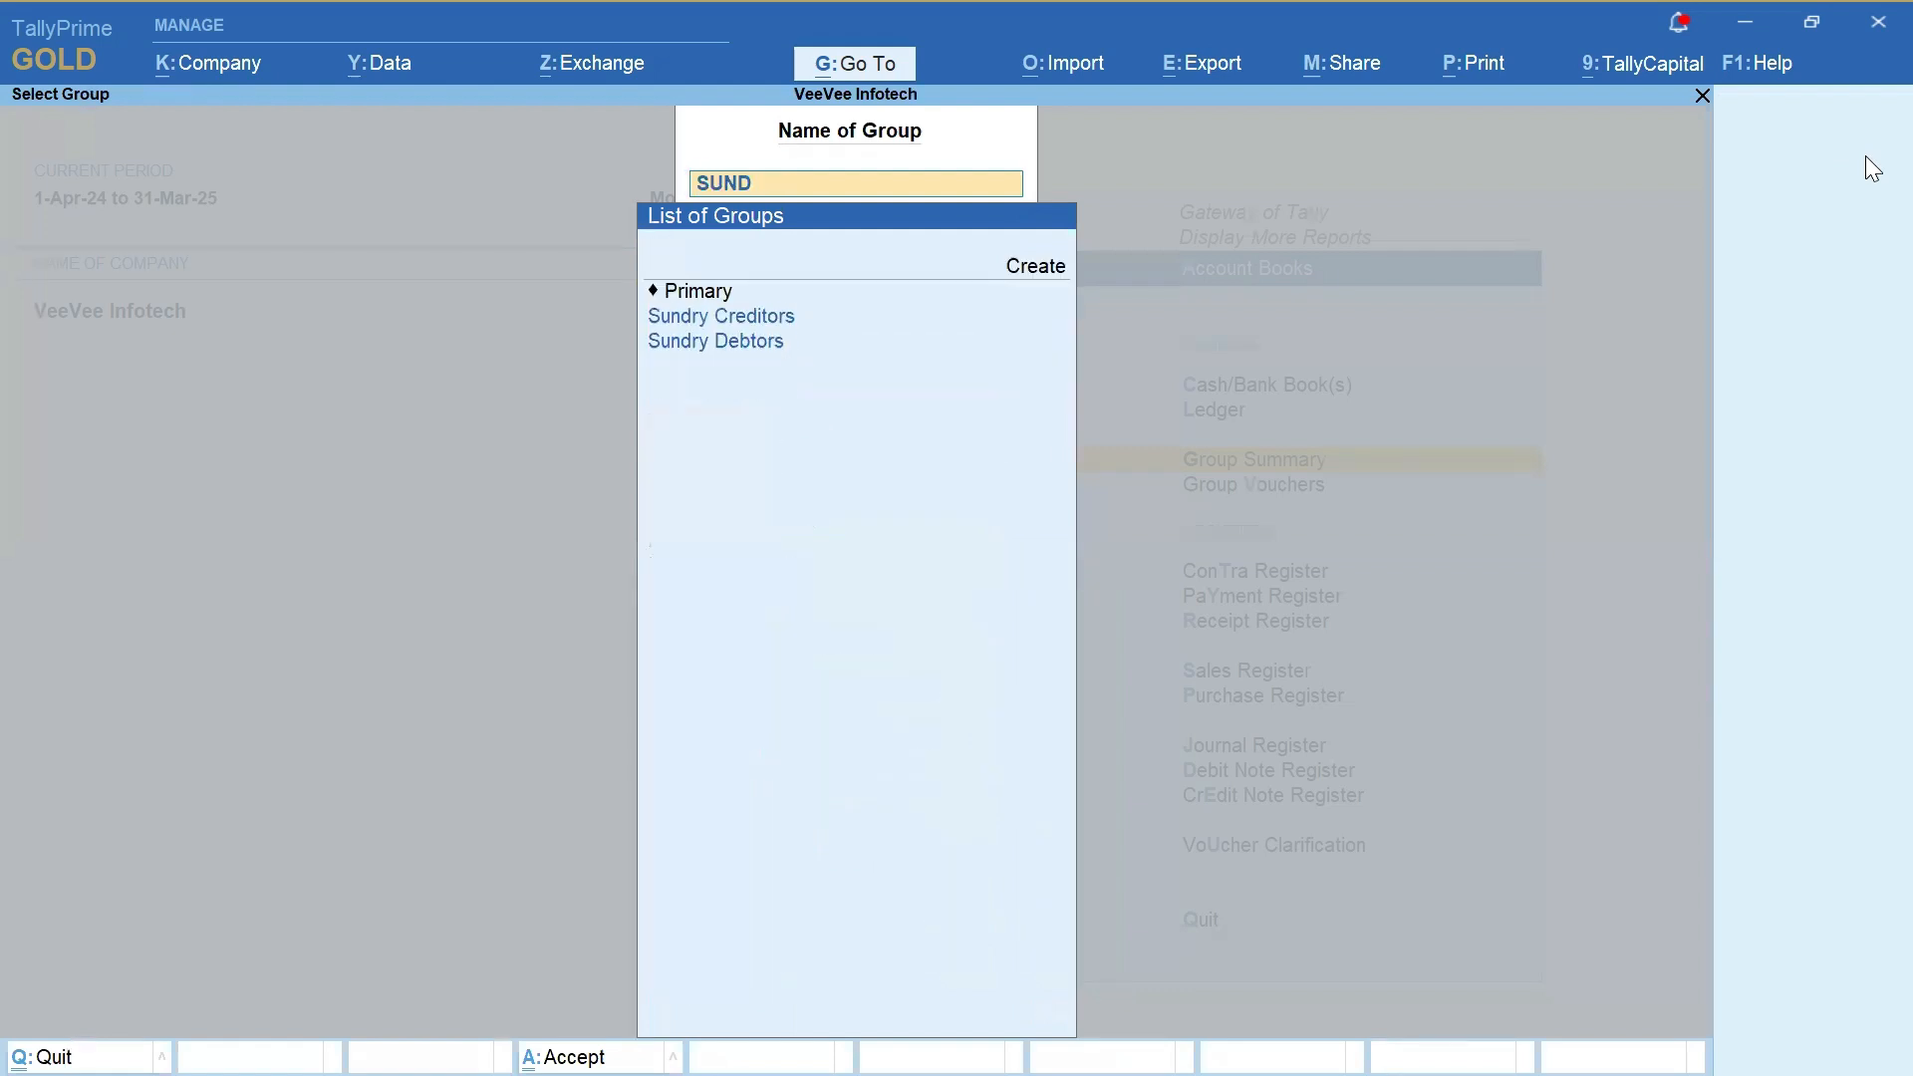
pyautogui.press('Down')
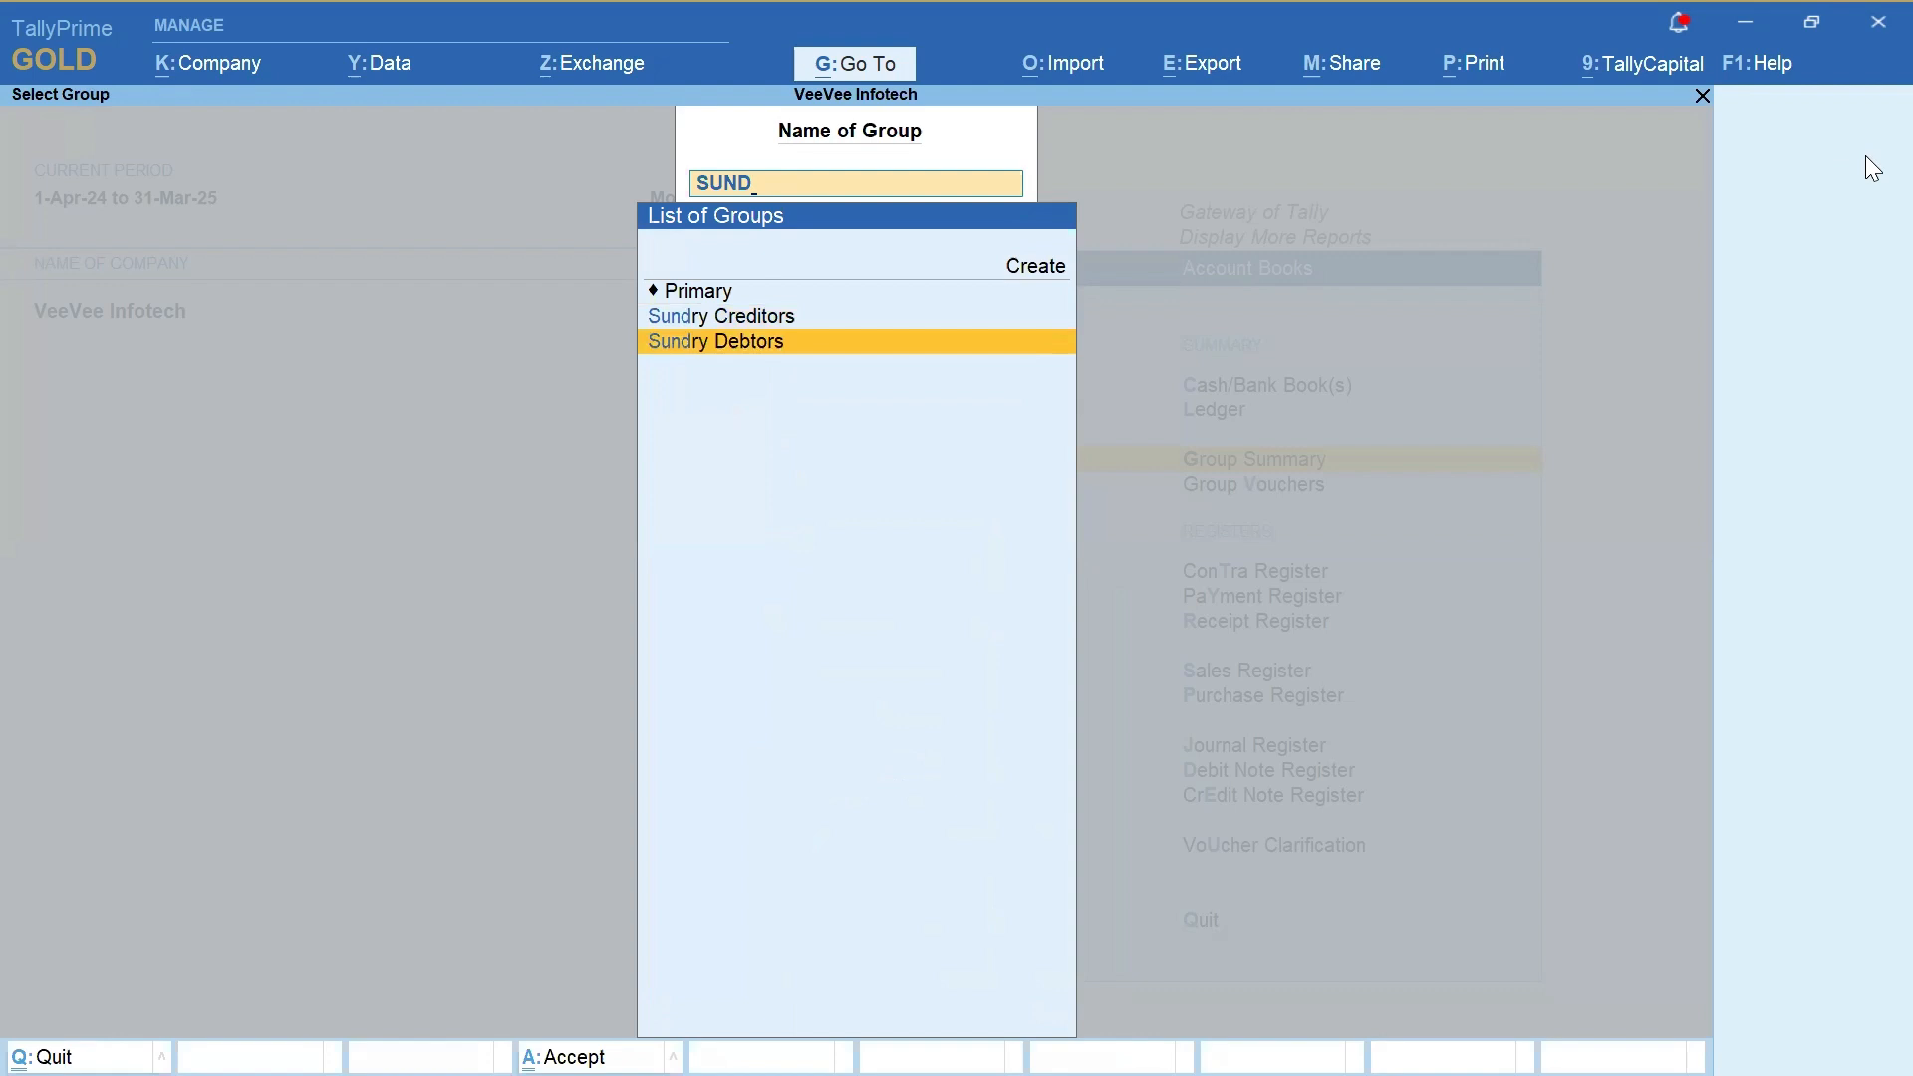
pyautogui.press('Return')
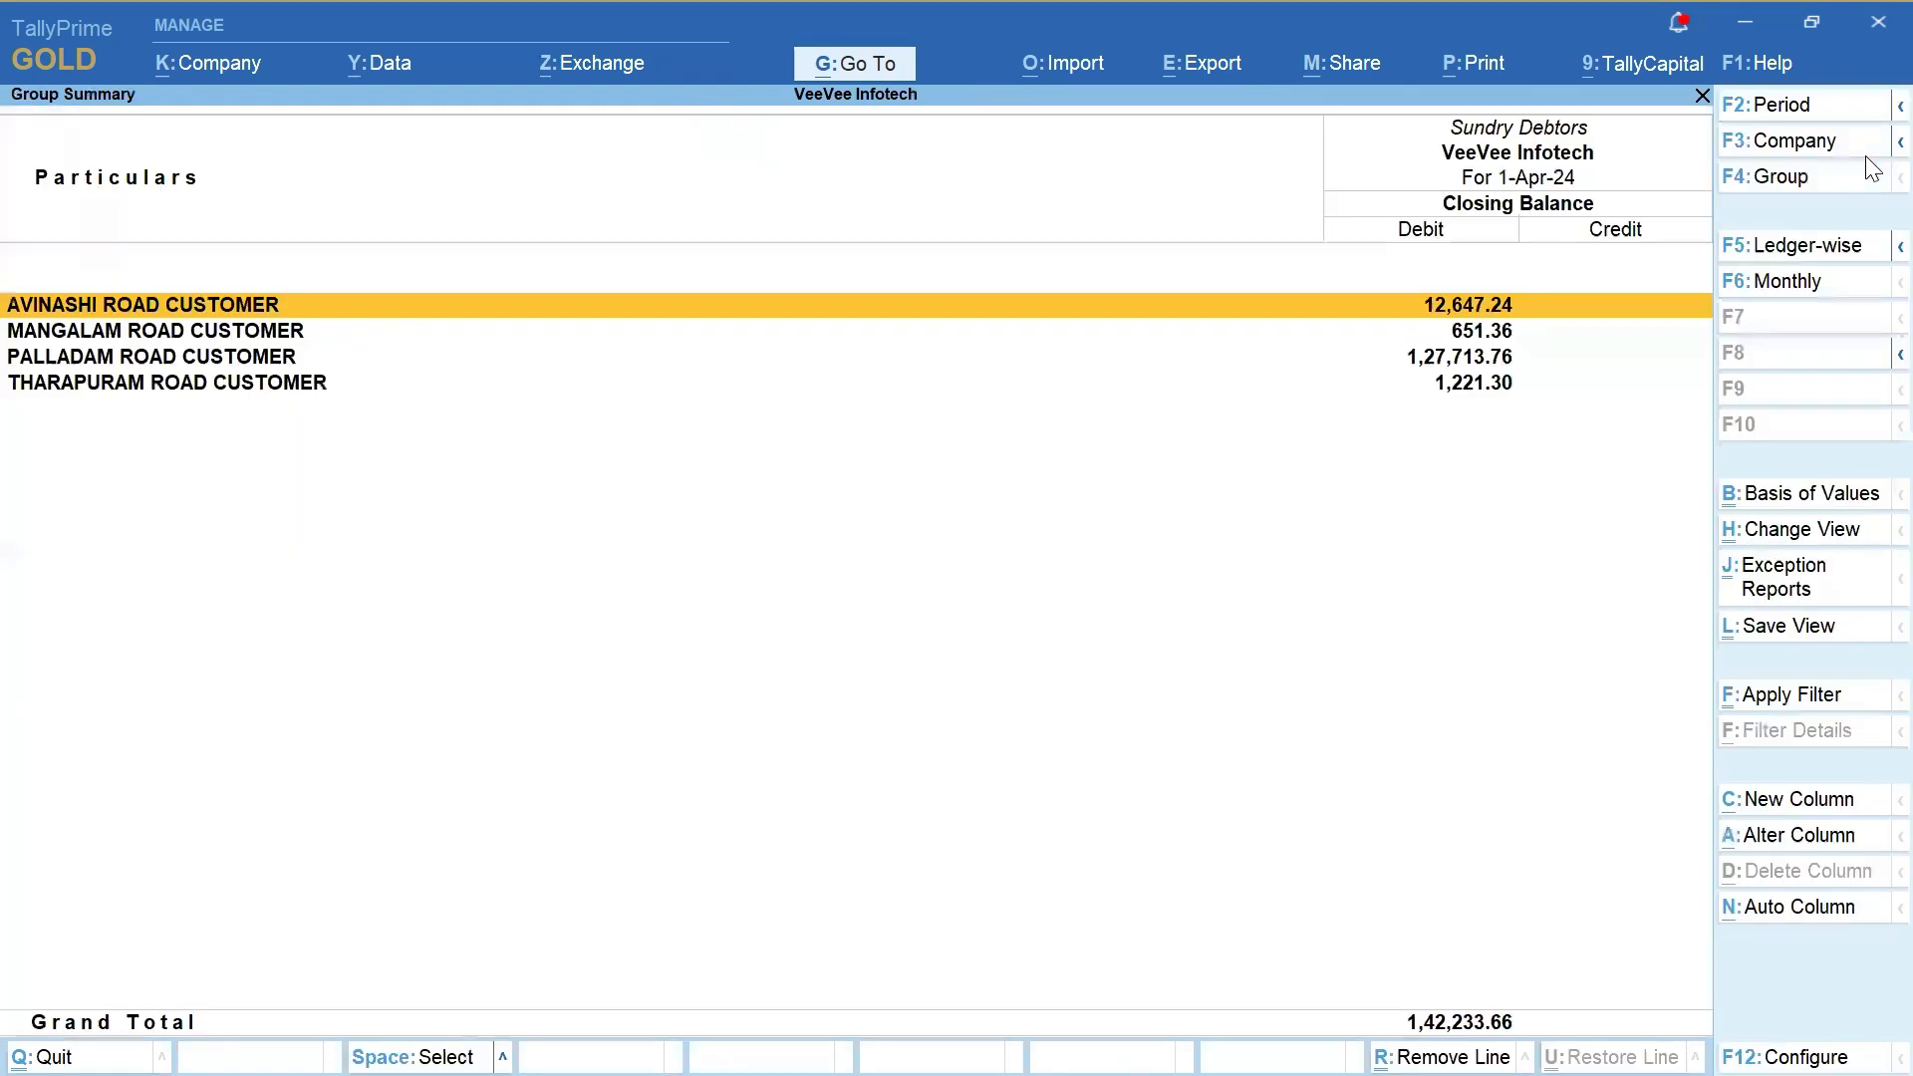
# Examine the closing balances of the four area-wise customer groups in the Sundry Debtors Group Summary
pyautogui.press('Down')
pyautogui.press('Down')
pyautogui.press('Up')
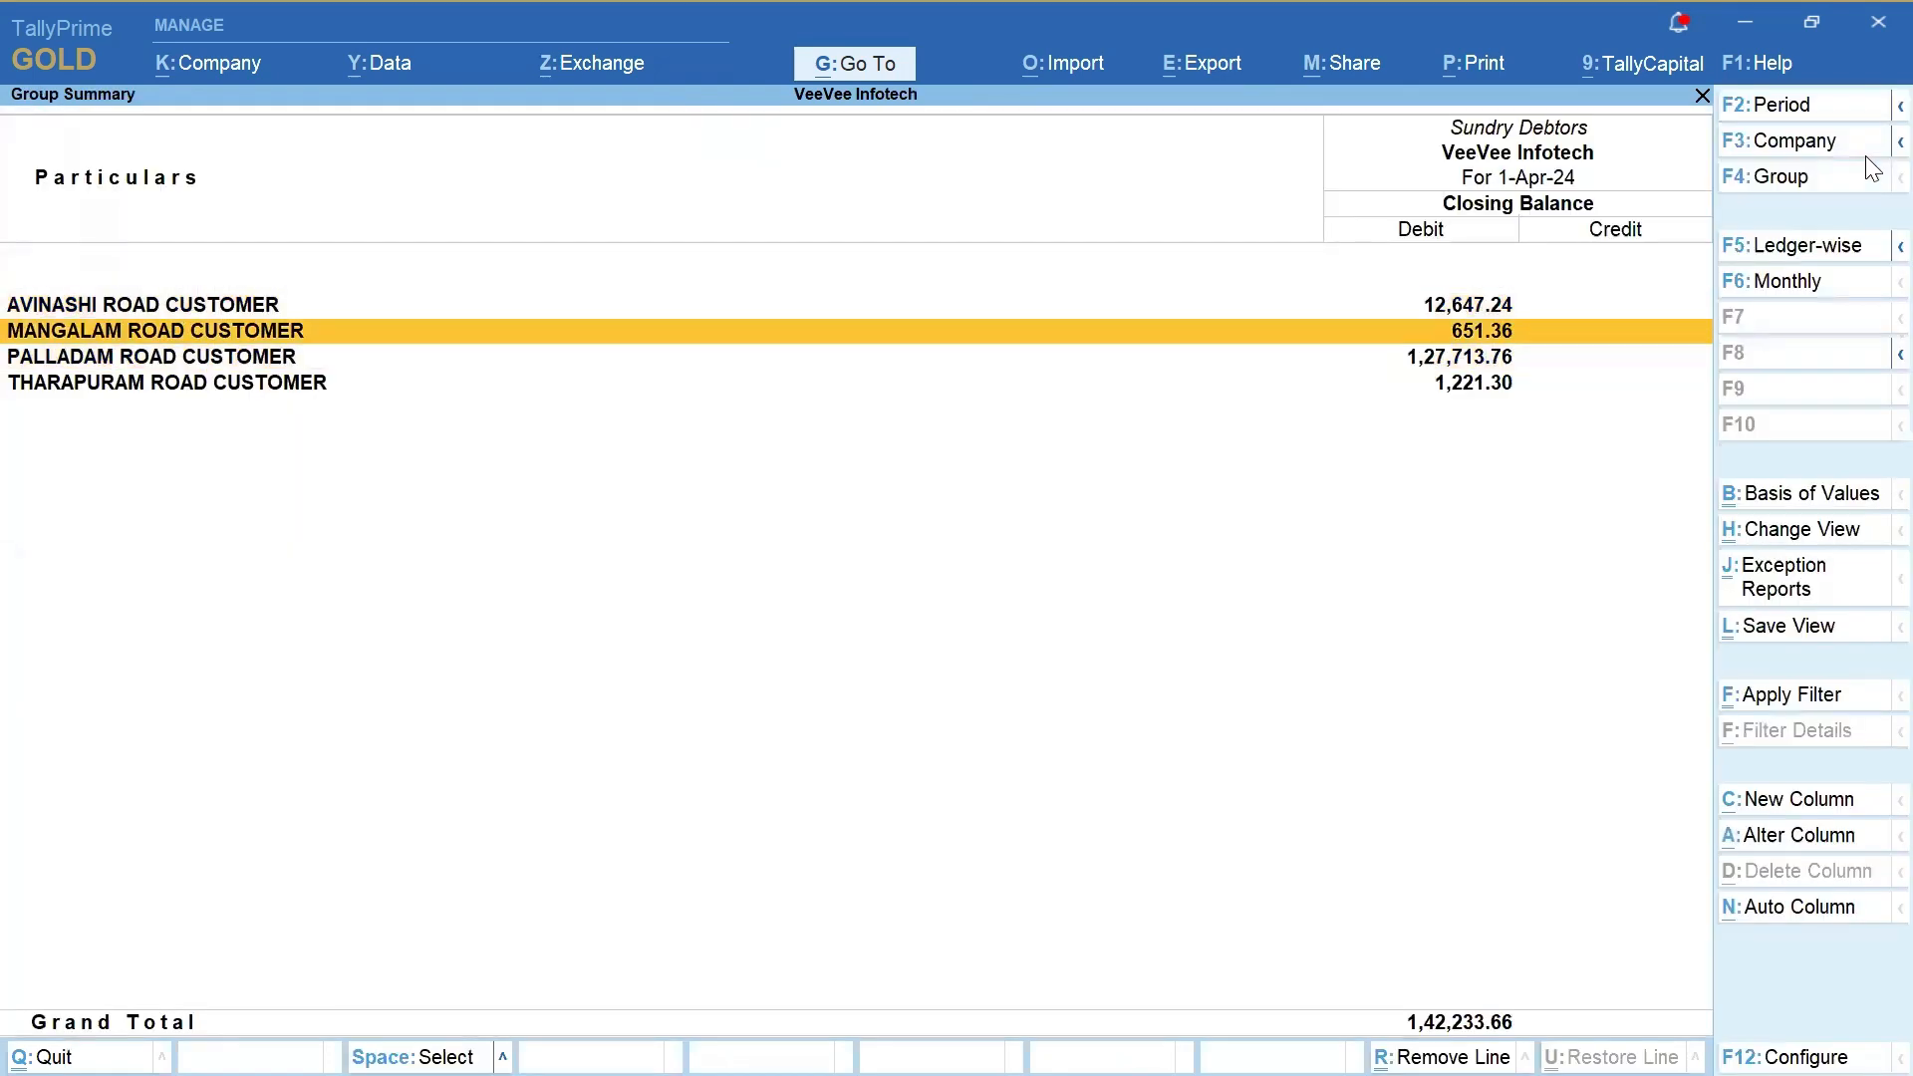
pyautogui.press('Up')
pyautogui.press('Down')
pyautogui.press('Down')
pyautogui.press('Down')
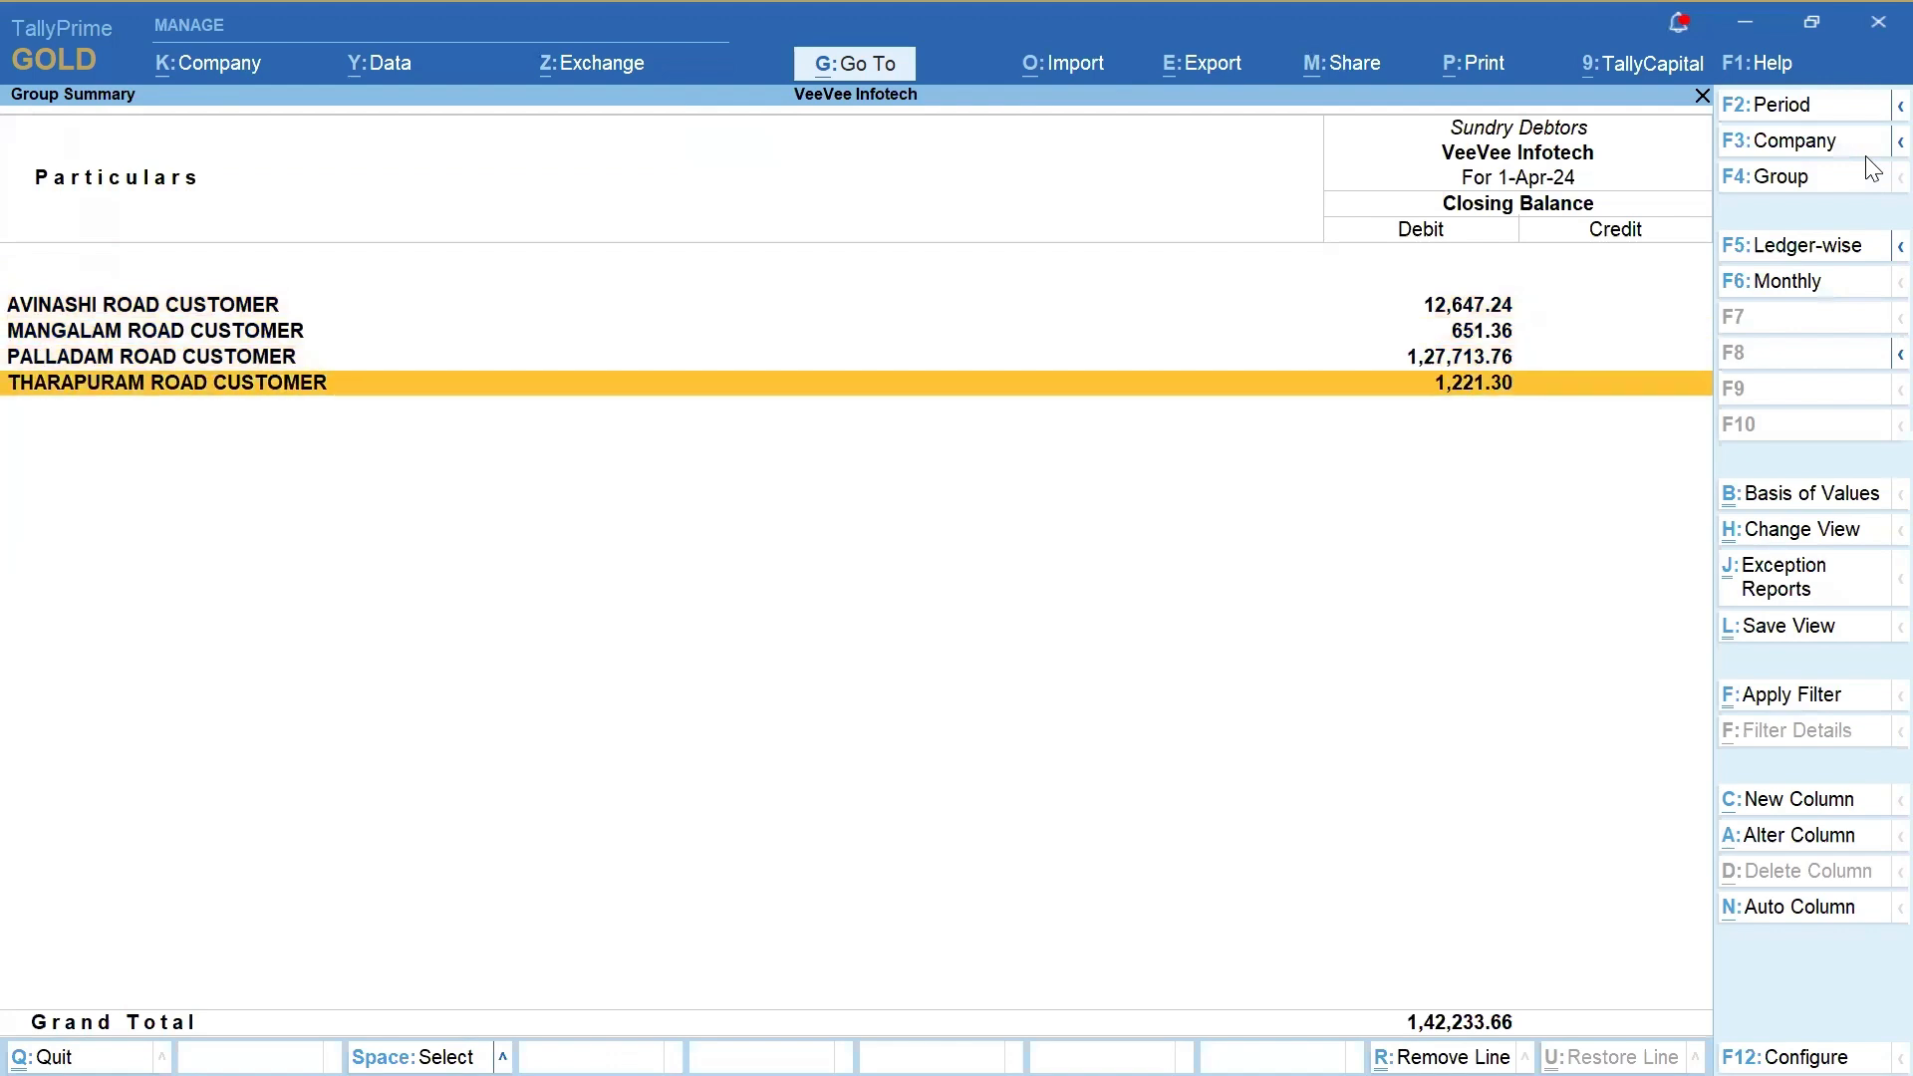
pyautogui.press('Up')
pyautogui.press('Up')
pyautogui.press('Up')
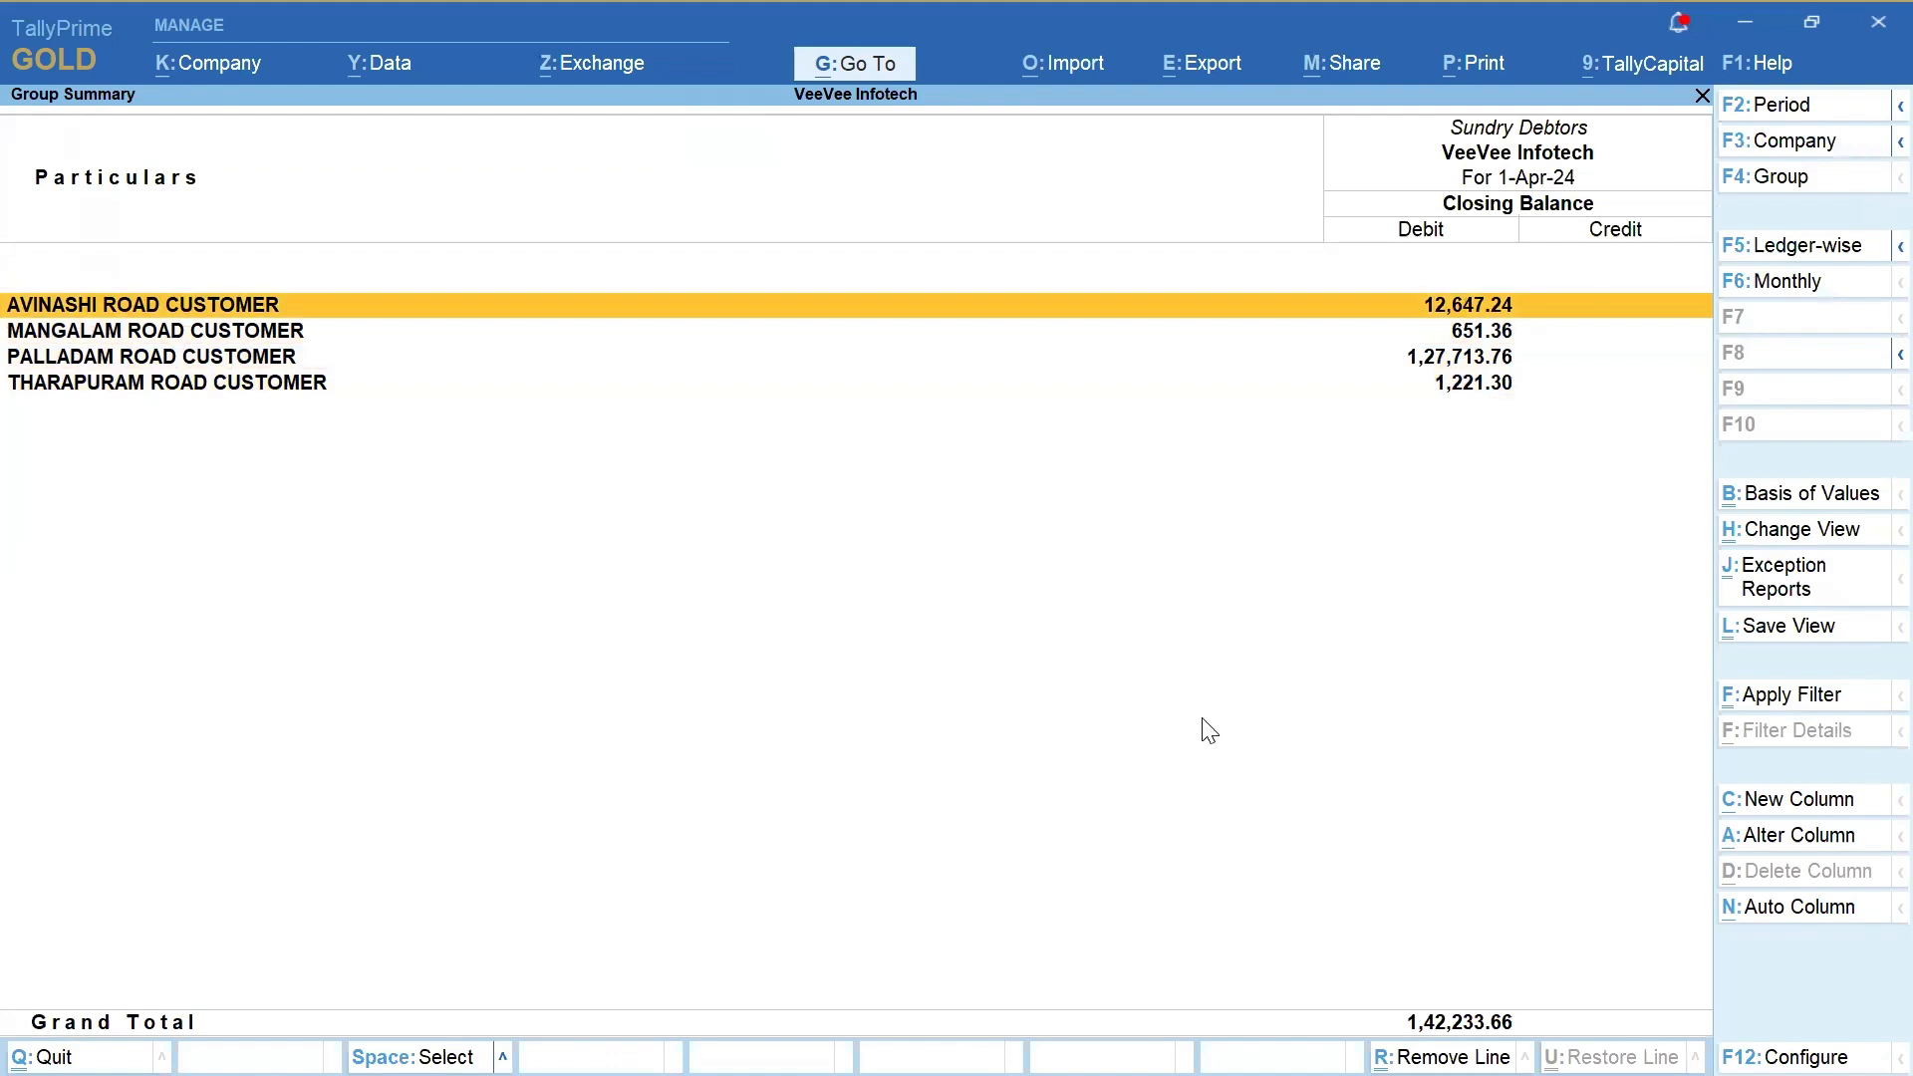
# Expand the Group Summary to show the customers under each area group and review their closing balances
pyautogui.press('alt')
pyautogui.hotkey('alt', 'F5')
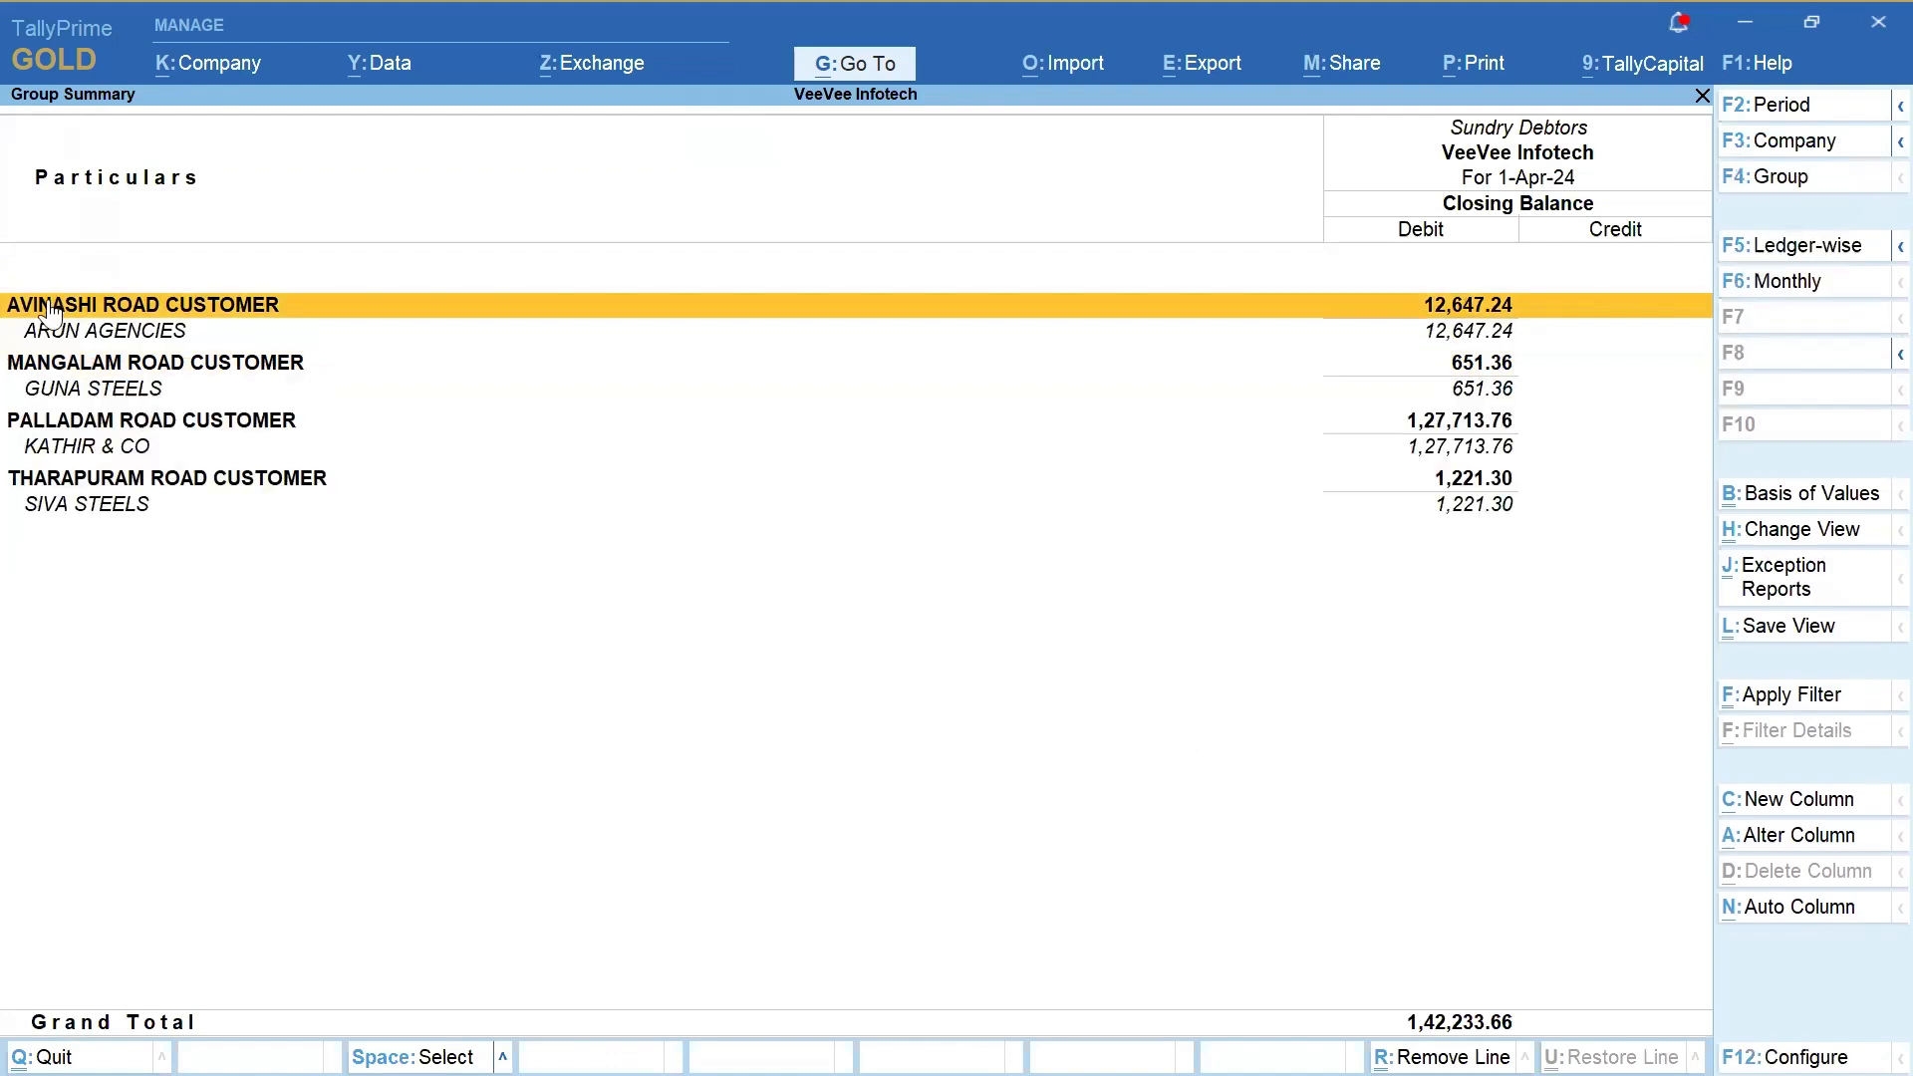
pyautogui.press('Down')
pyautogui.press('Up')
pyautogui.press('Down')
pyautogui.press('Up')
pyautogui.press('Down')
pyautogui.press('Up')
pyautogui.press('Down')
pyautogui.press('Up')
pyautogui.press('Down')
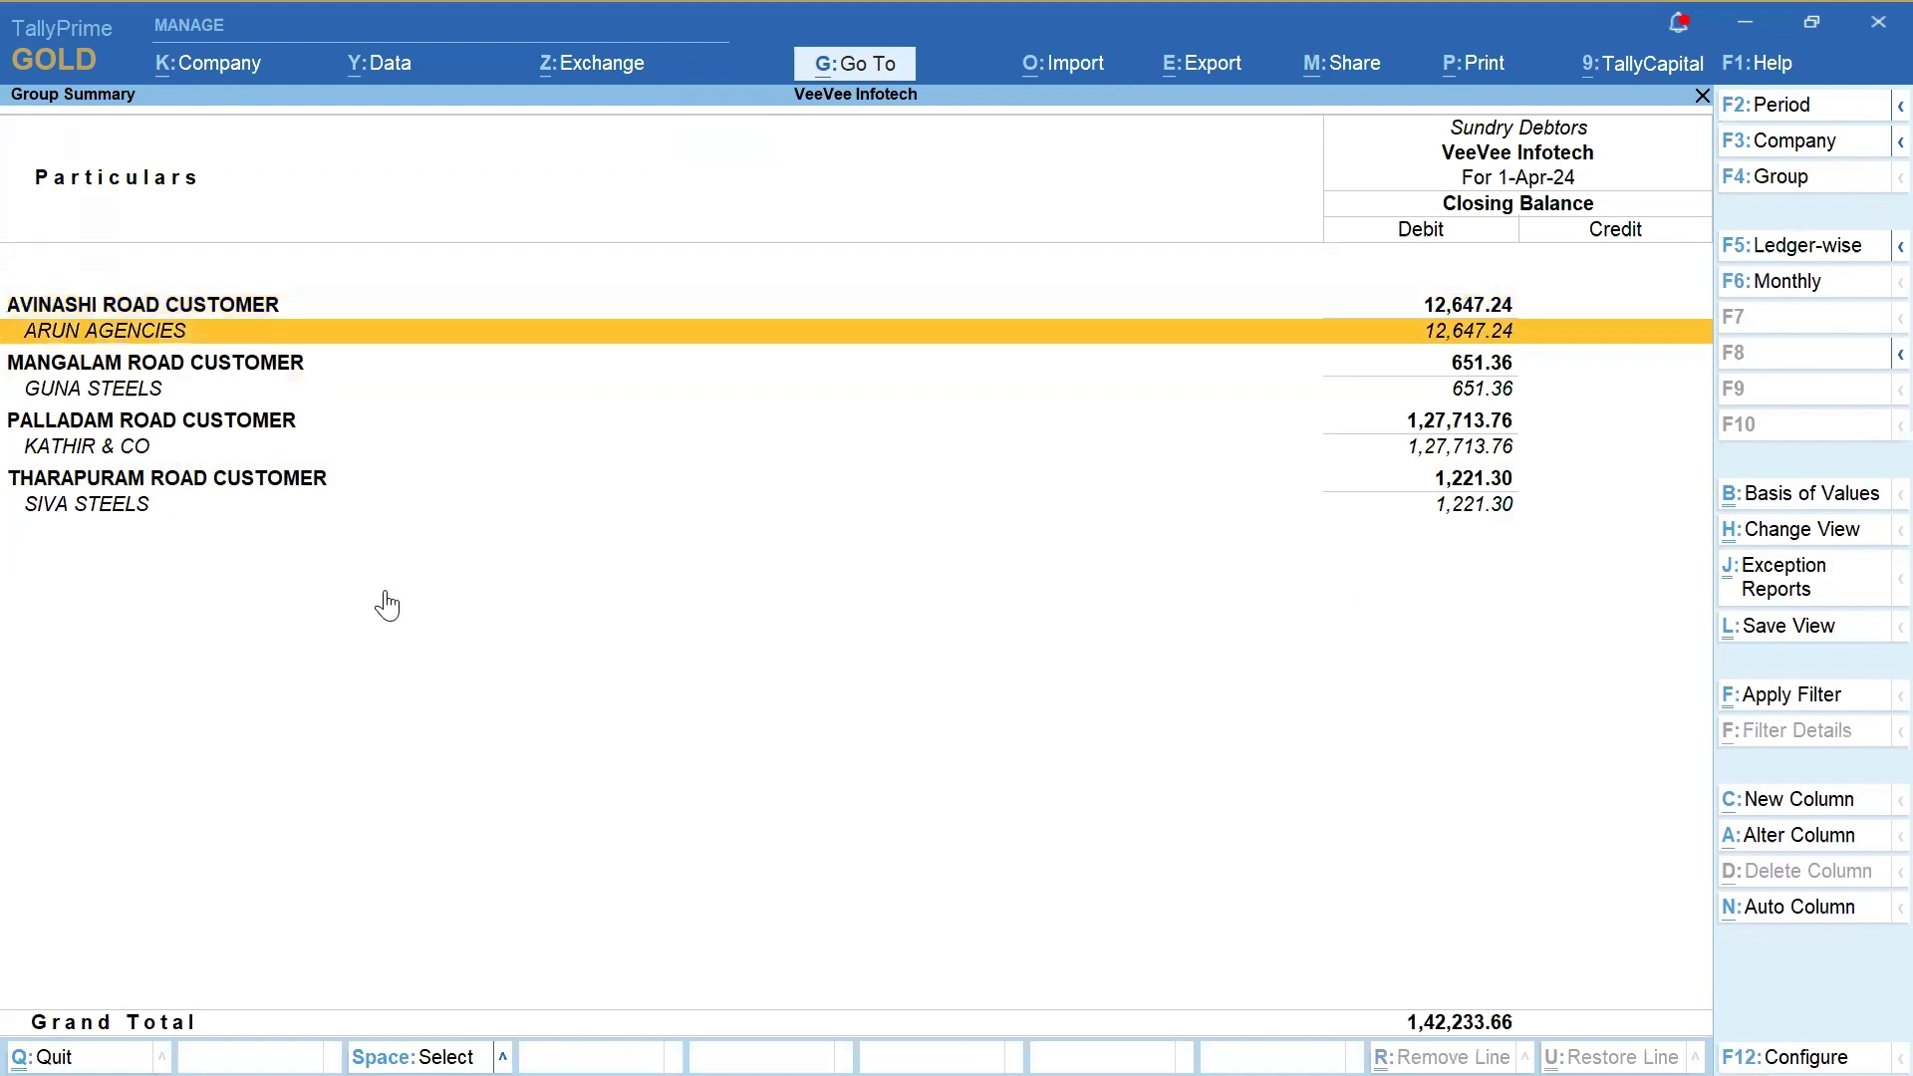
pyautogui.press('Up')
pyautogui.press('Down')
pyautogui.press('Down')
pyautogui.press('Down')
pyautogui.press('Up')
pyautogui.press('Up')
pyautogui.press('Up')
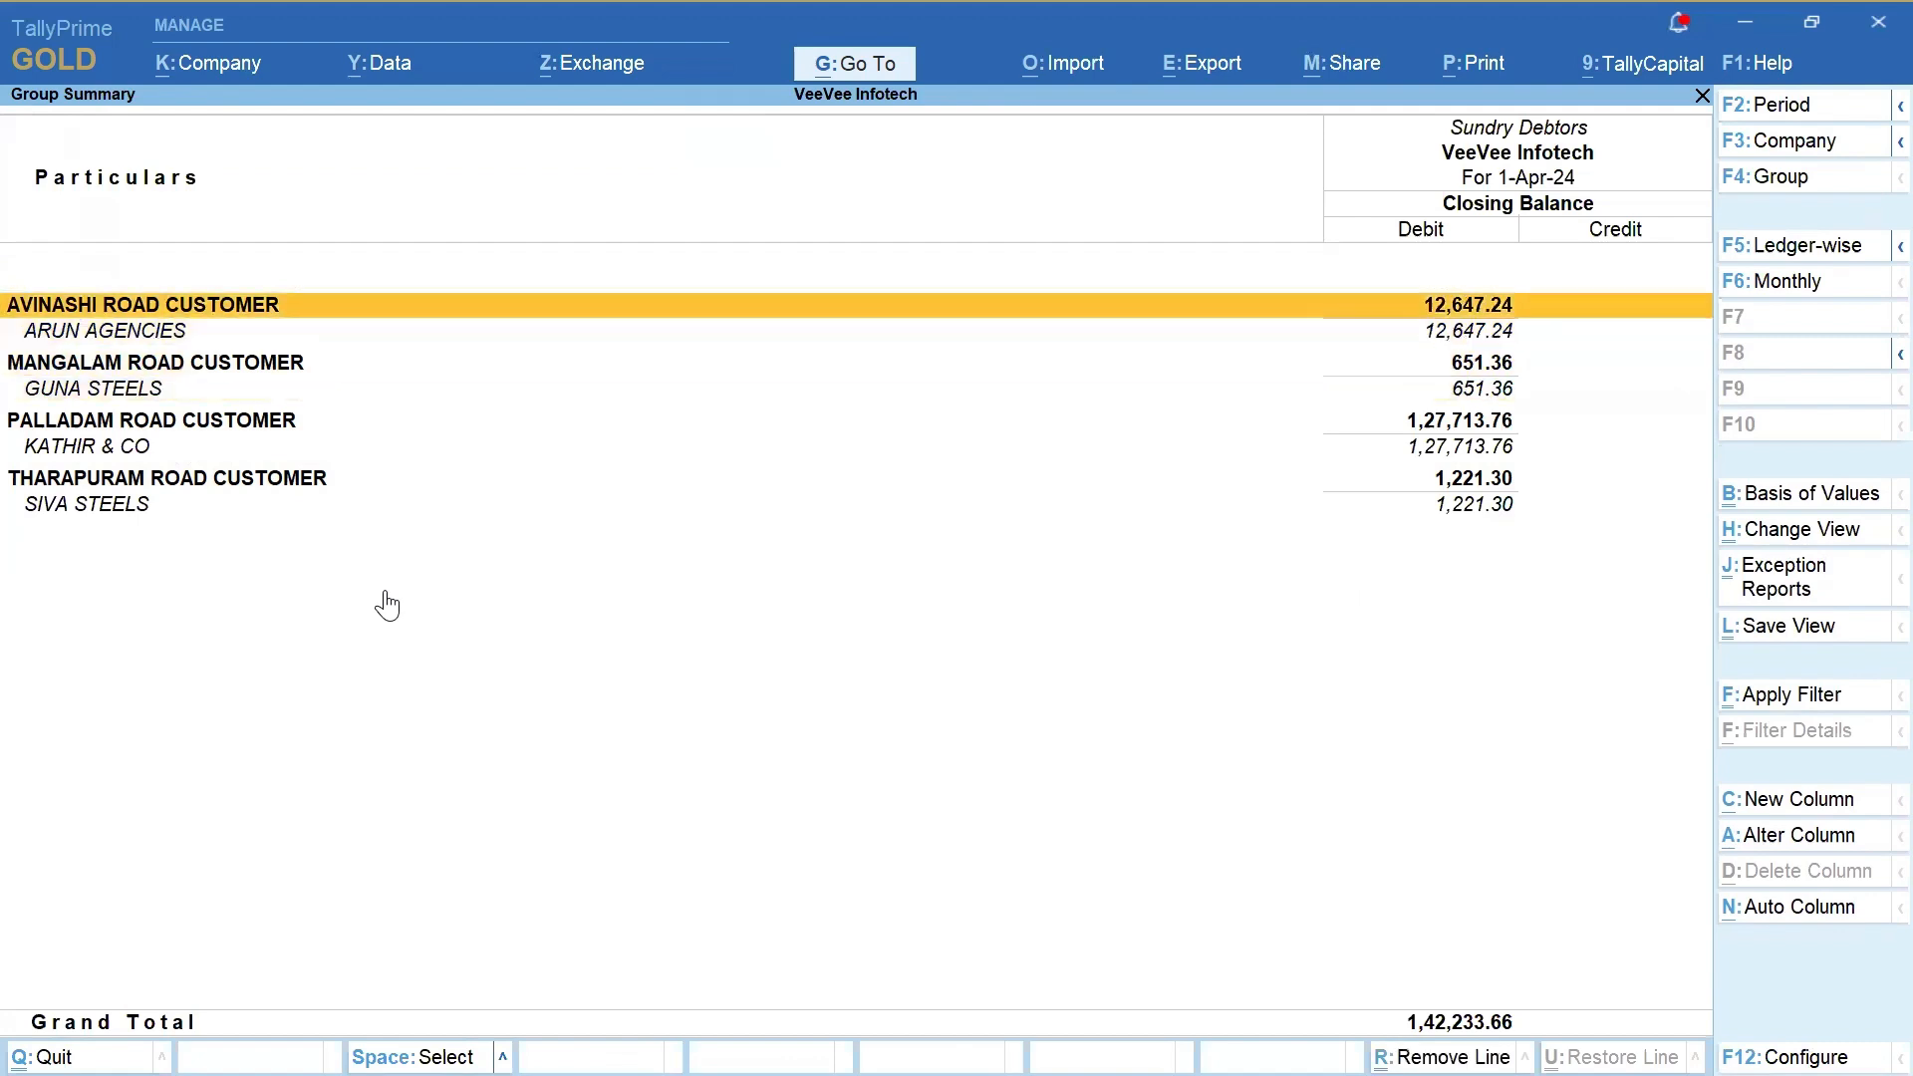
pyautogui.press('Down')
pyautogui.press('Down')
pyautogui.press('Up')
pyautogui.press('Up')
pyautogui.press('Down')
pyautogui.press('Down')
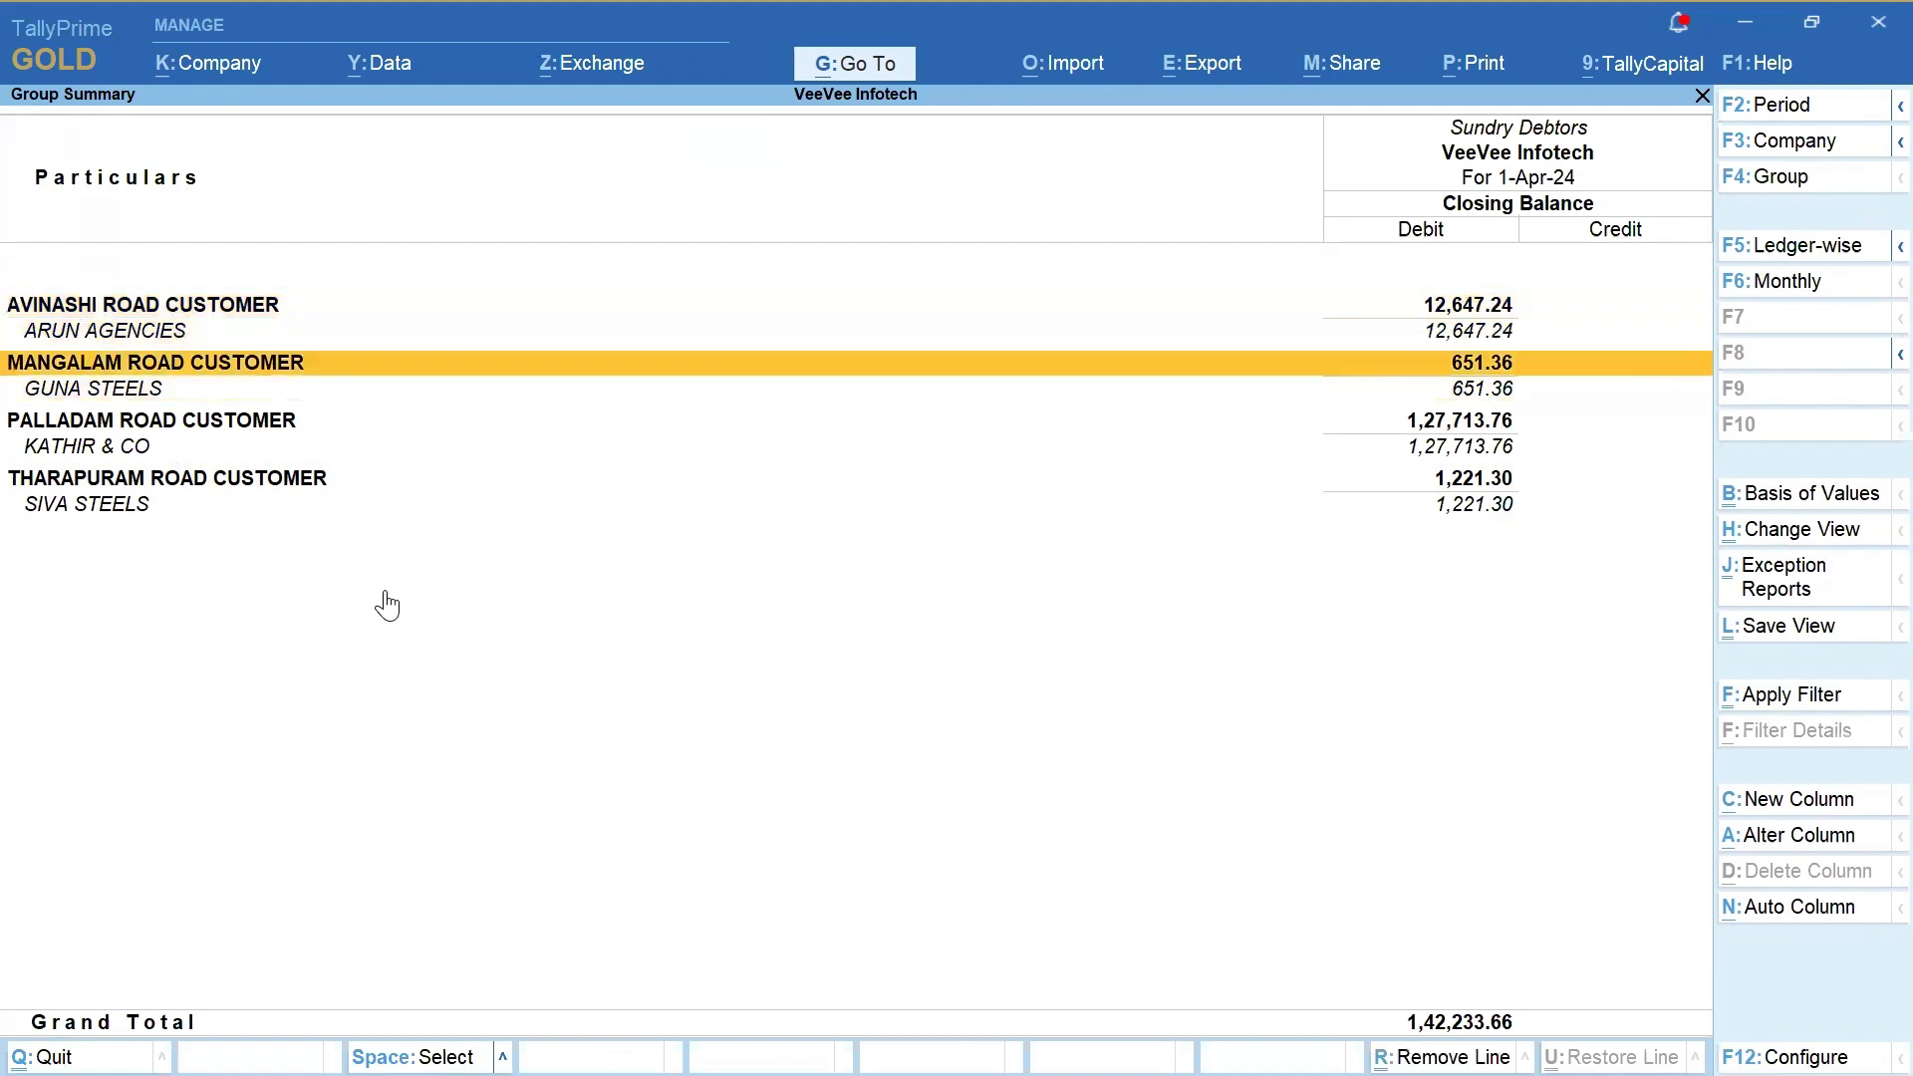
pyautogui.press('Down')
pyautogui.press('Down')
pyautogui.press('Up')
pyautogui.press('Up')
pyautogui.press('Up')
pyautogui.press('Up')
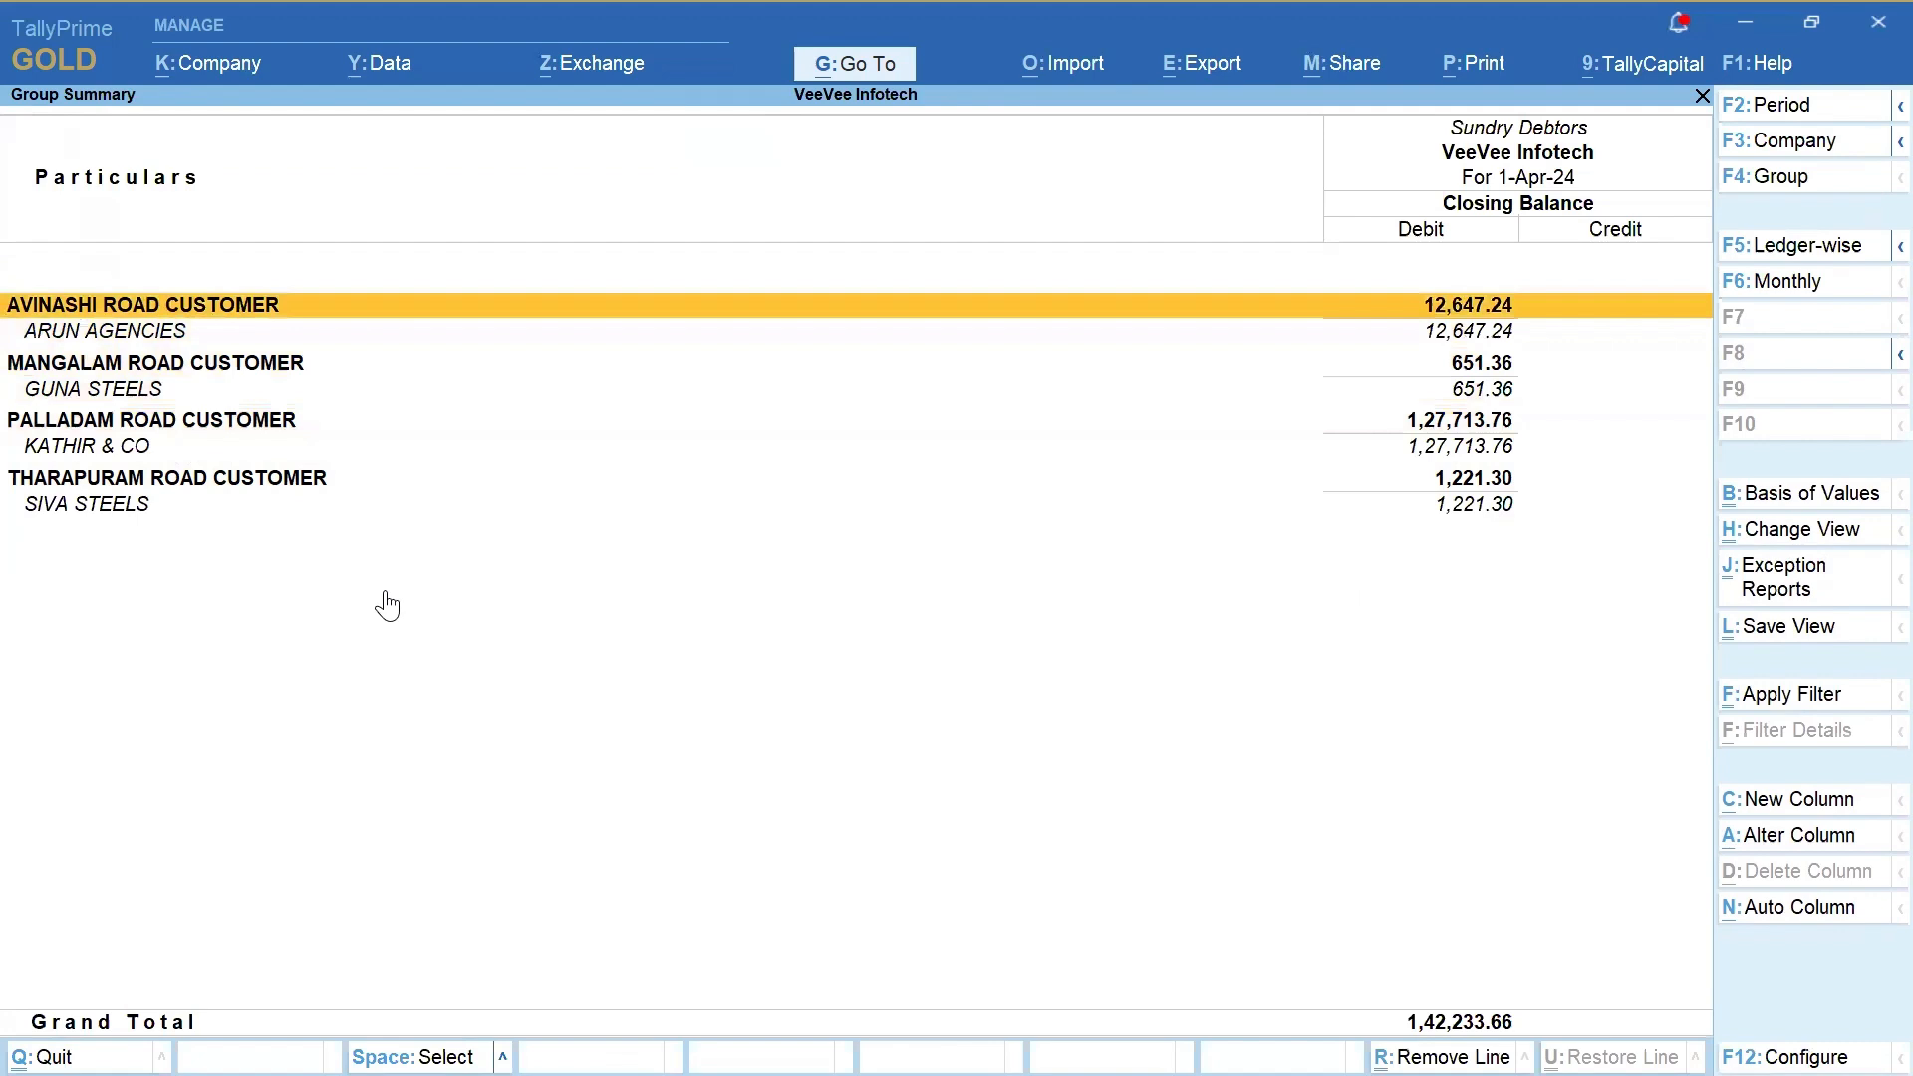
# Drill down from AVINASHI ROAD CUSTOMER through ARUN AGENCIES and its April transactions to the sales voucher
pyautogui.press('Return')
pyautogui.press('Escape')
pyautogui.press('Return')
pyautogui.press('Return')
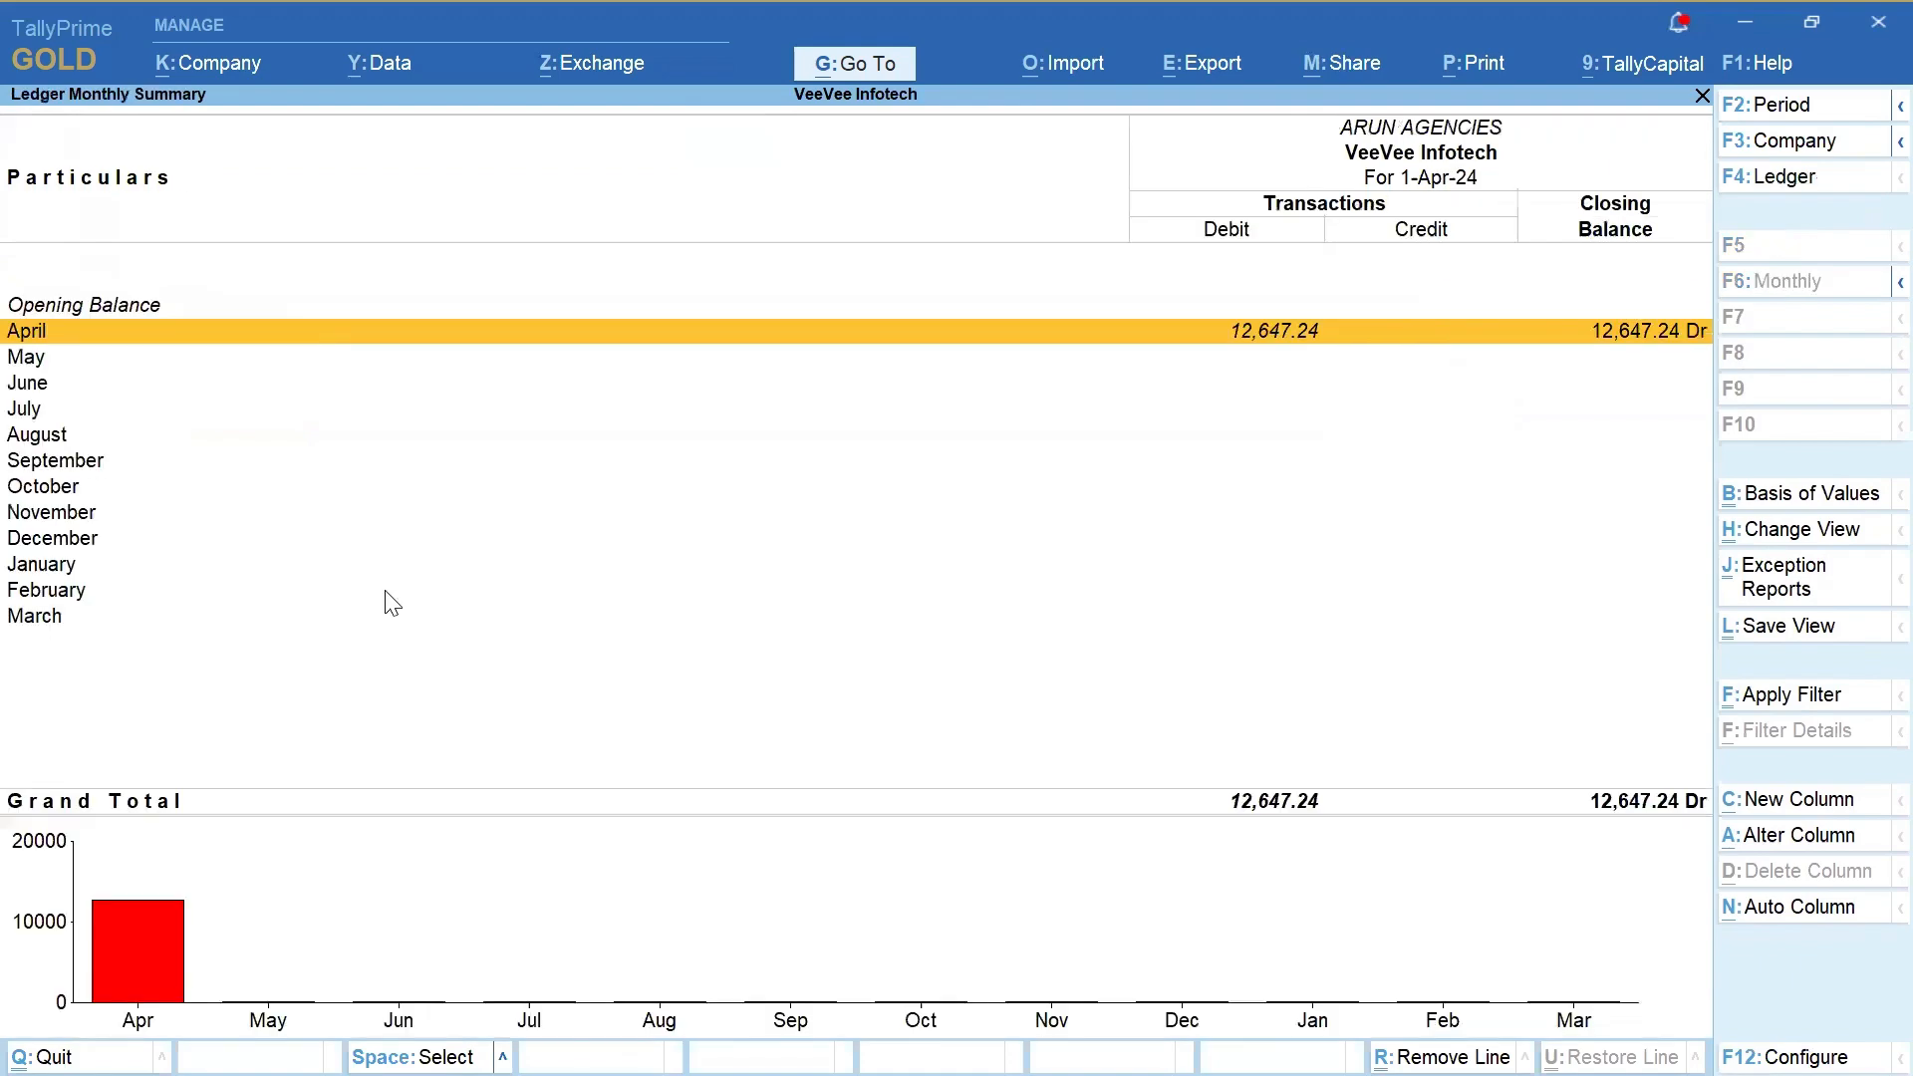
pyautogui.press('Return')
pyautogui.press('Return')
pyautogui.press('Return')
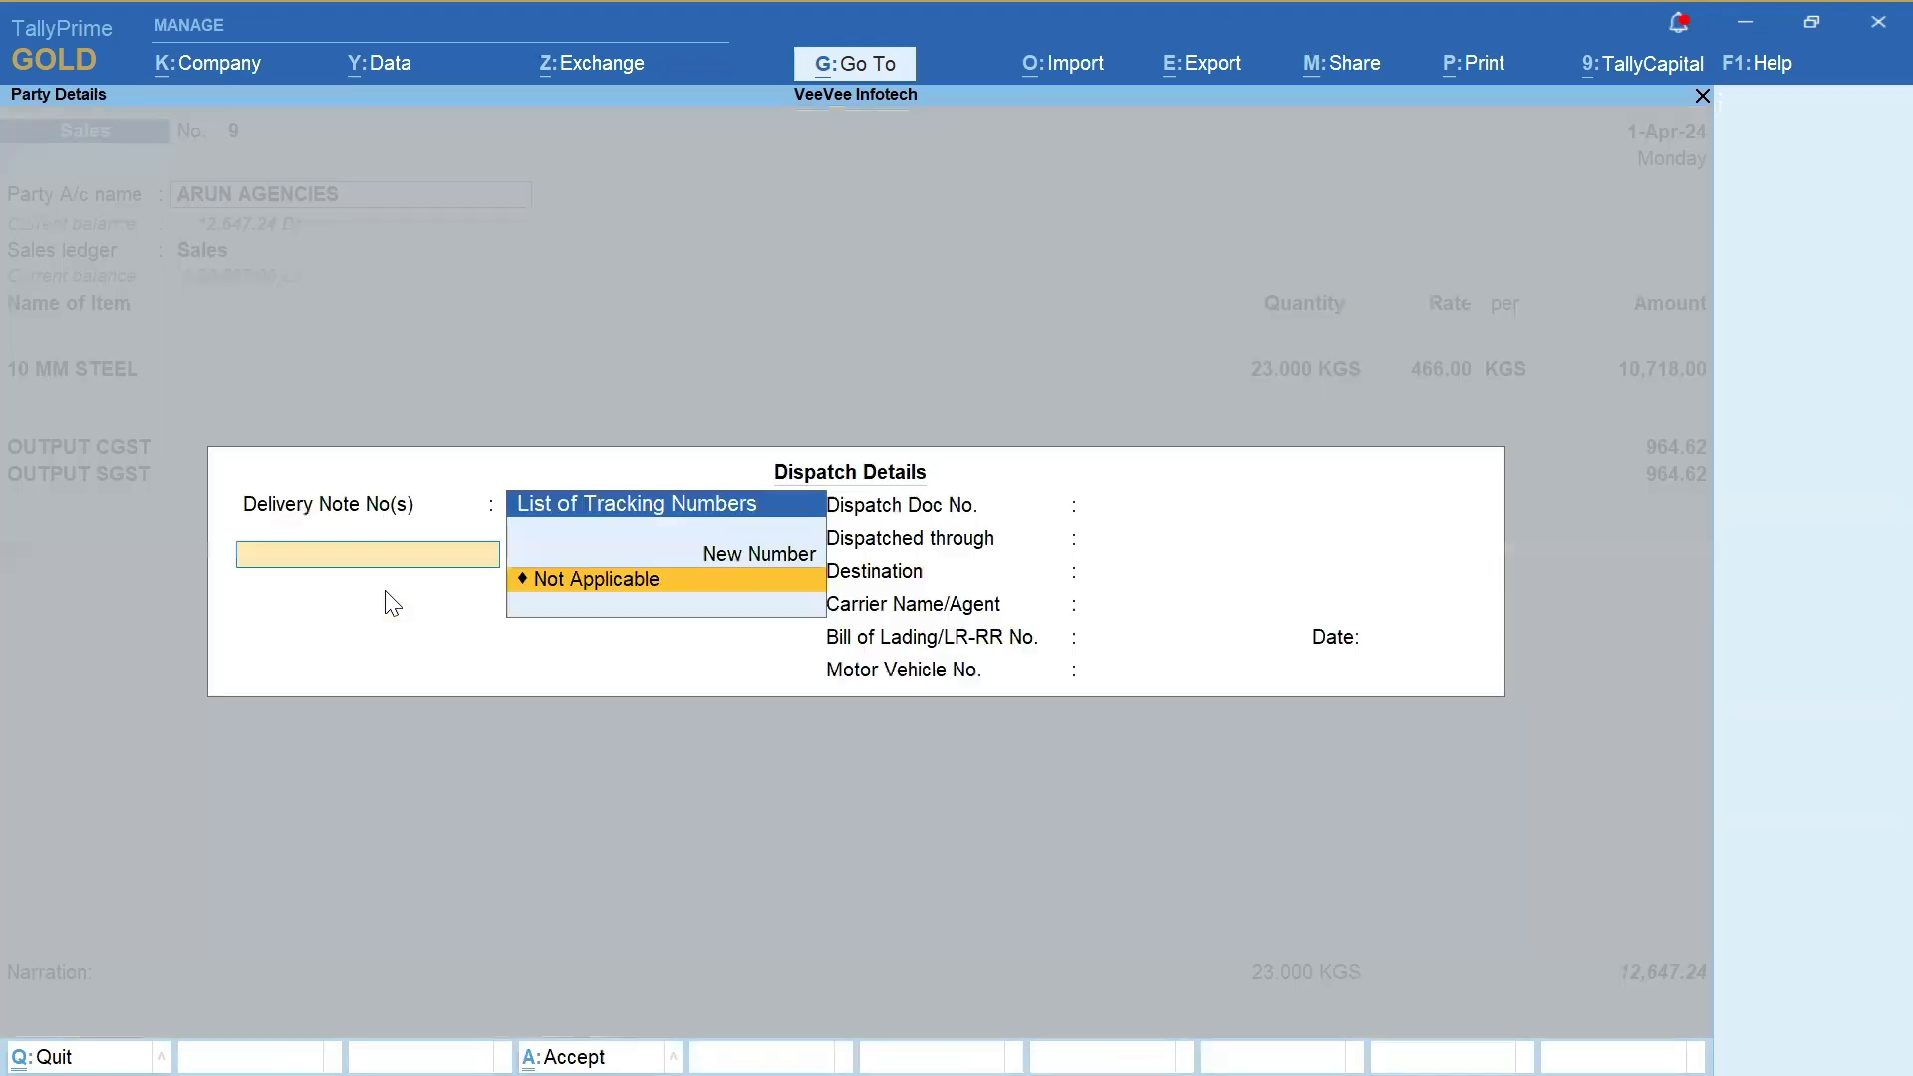
# Quit the ARUN AGENCIES voucher without changes and return to the Sundry Debtors Group Summary
pyautogui.press('Escape')
pyautogui.press('y')
pyautogui.press('Escape')
pyautogui.press('y')
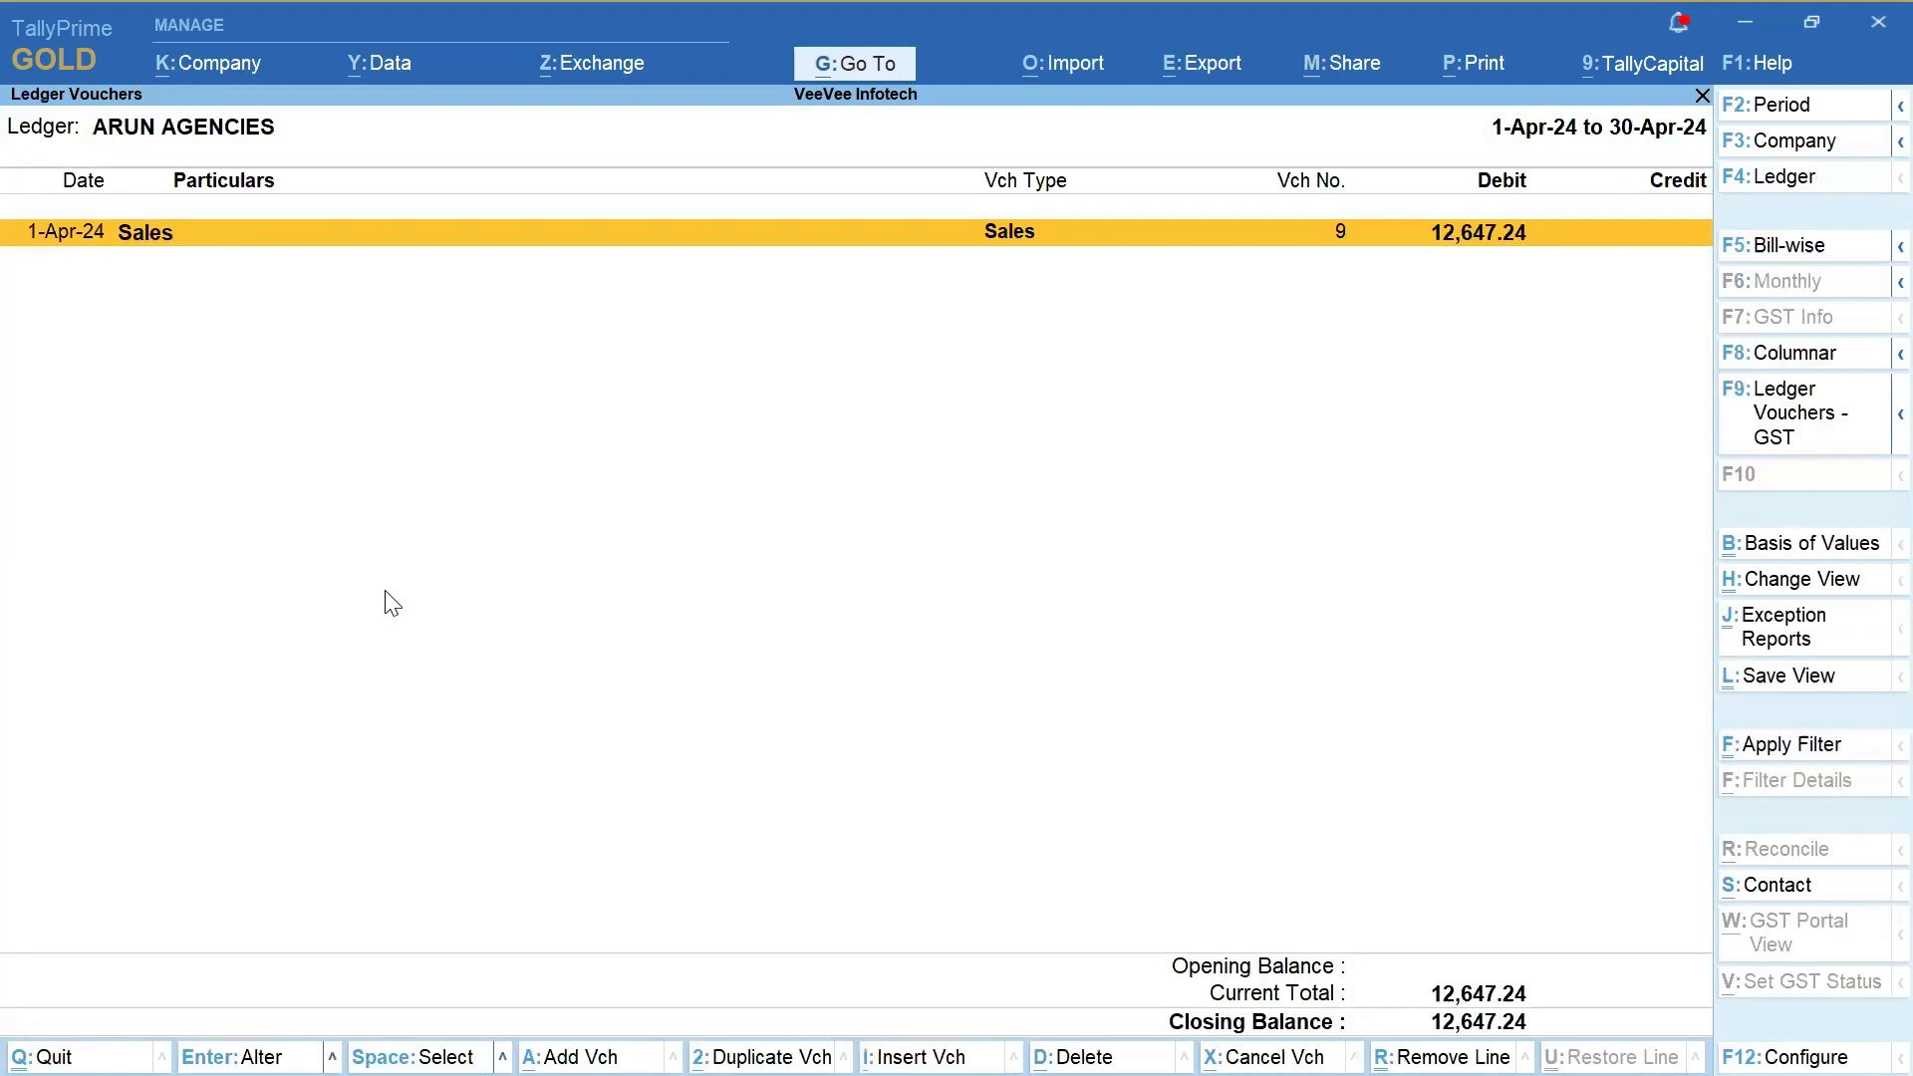
pyautogui.press('Escape')
pyautogui.press('Down')
pyautogui.press('Escape')
pyautogui.press('Escape')
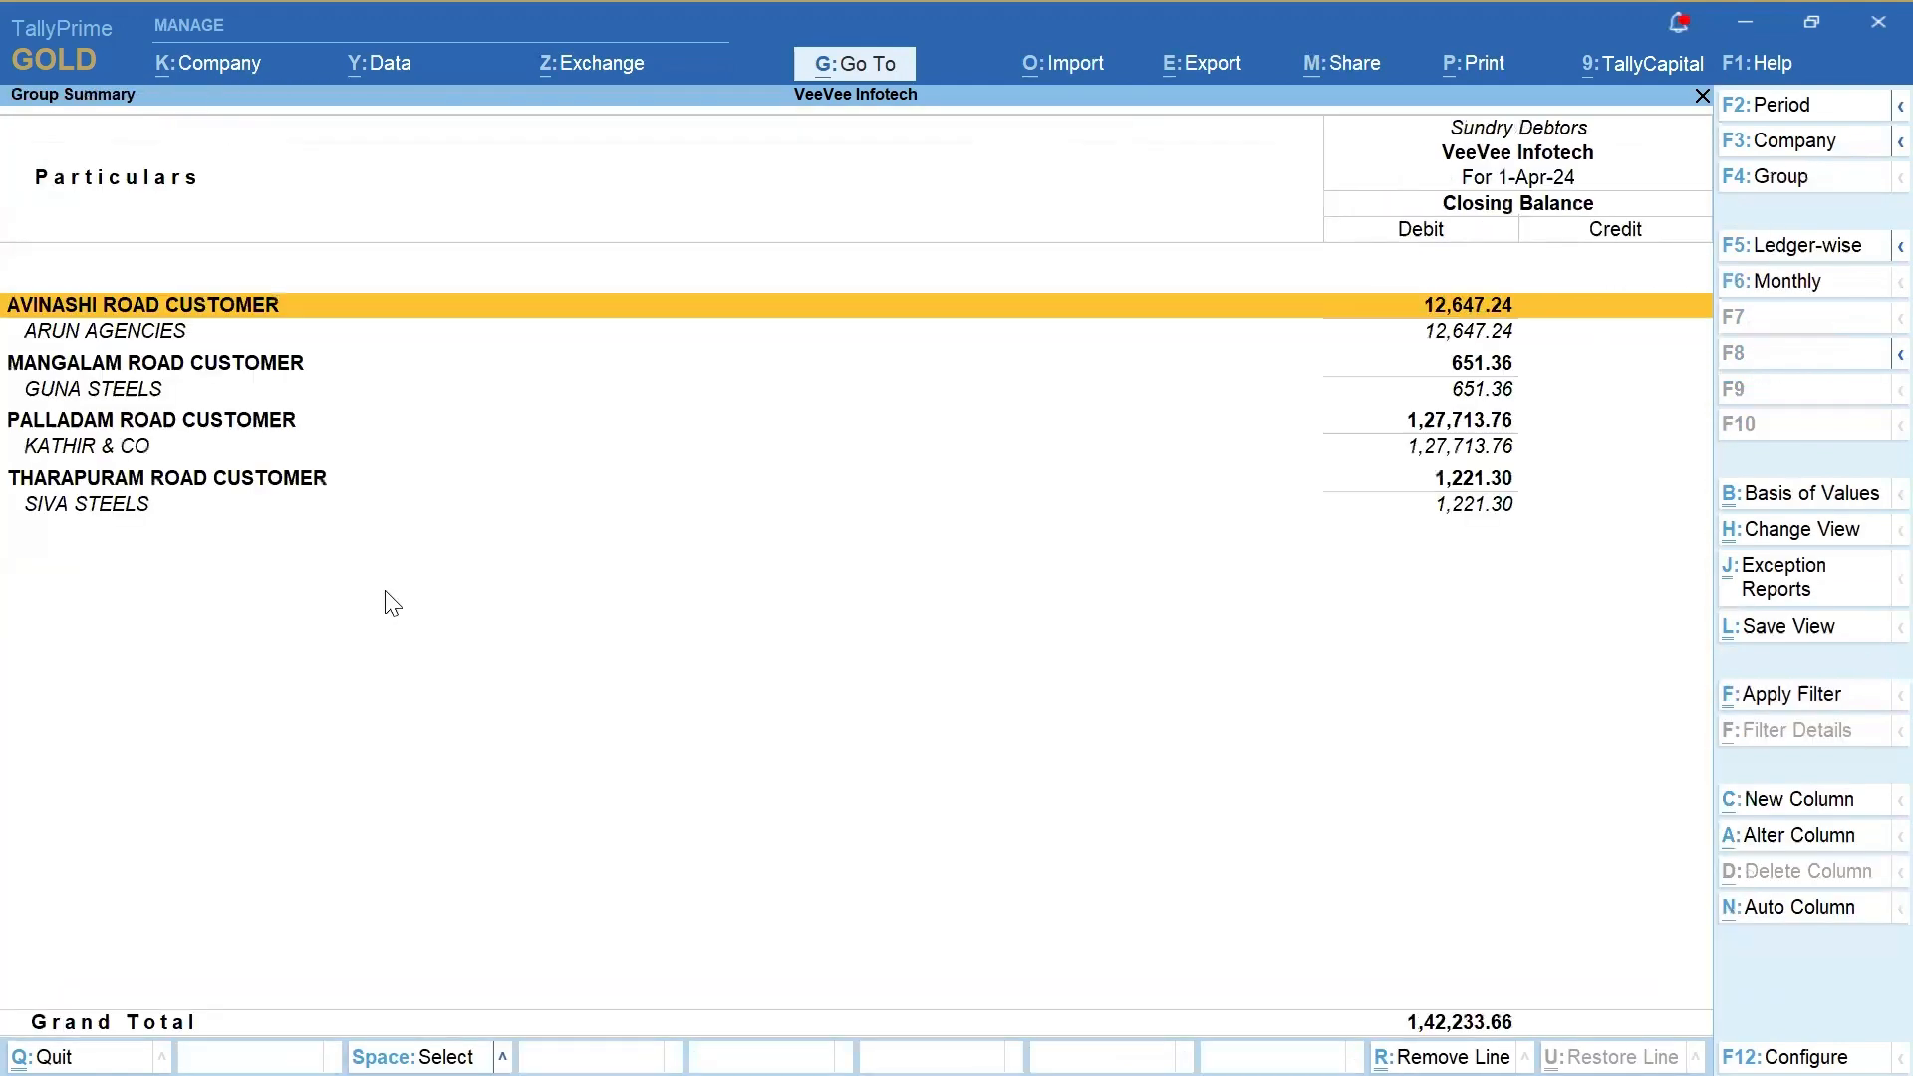
# Drill down from MANGALAM ROAD CUSTOMER through GUNA STEELS and its April transactions to the sales voucher
pyautogui.press('Down')
pyautogui.press('Down')
pyautogui.press('Return')
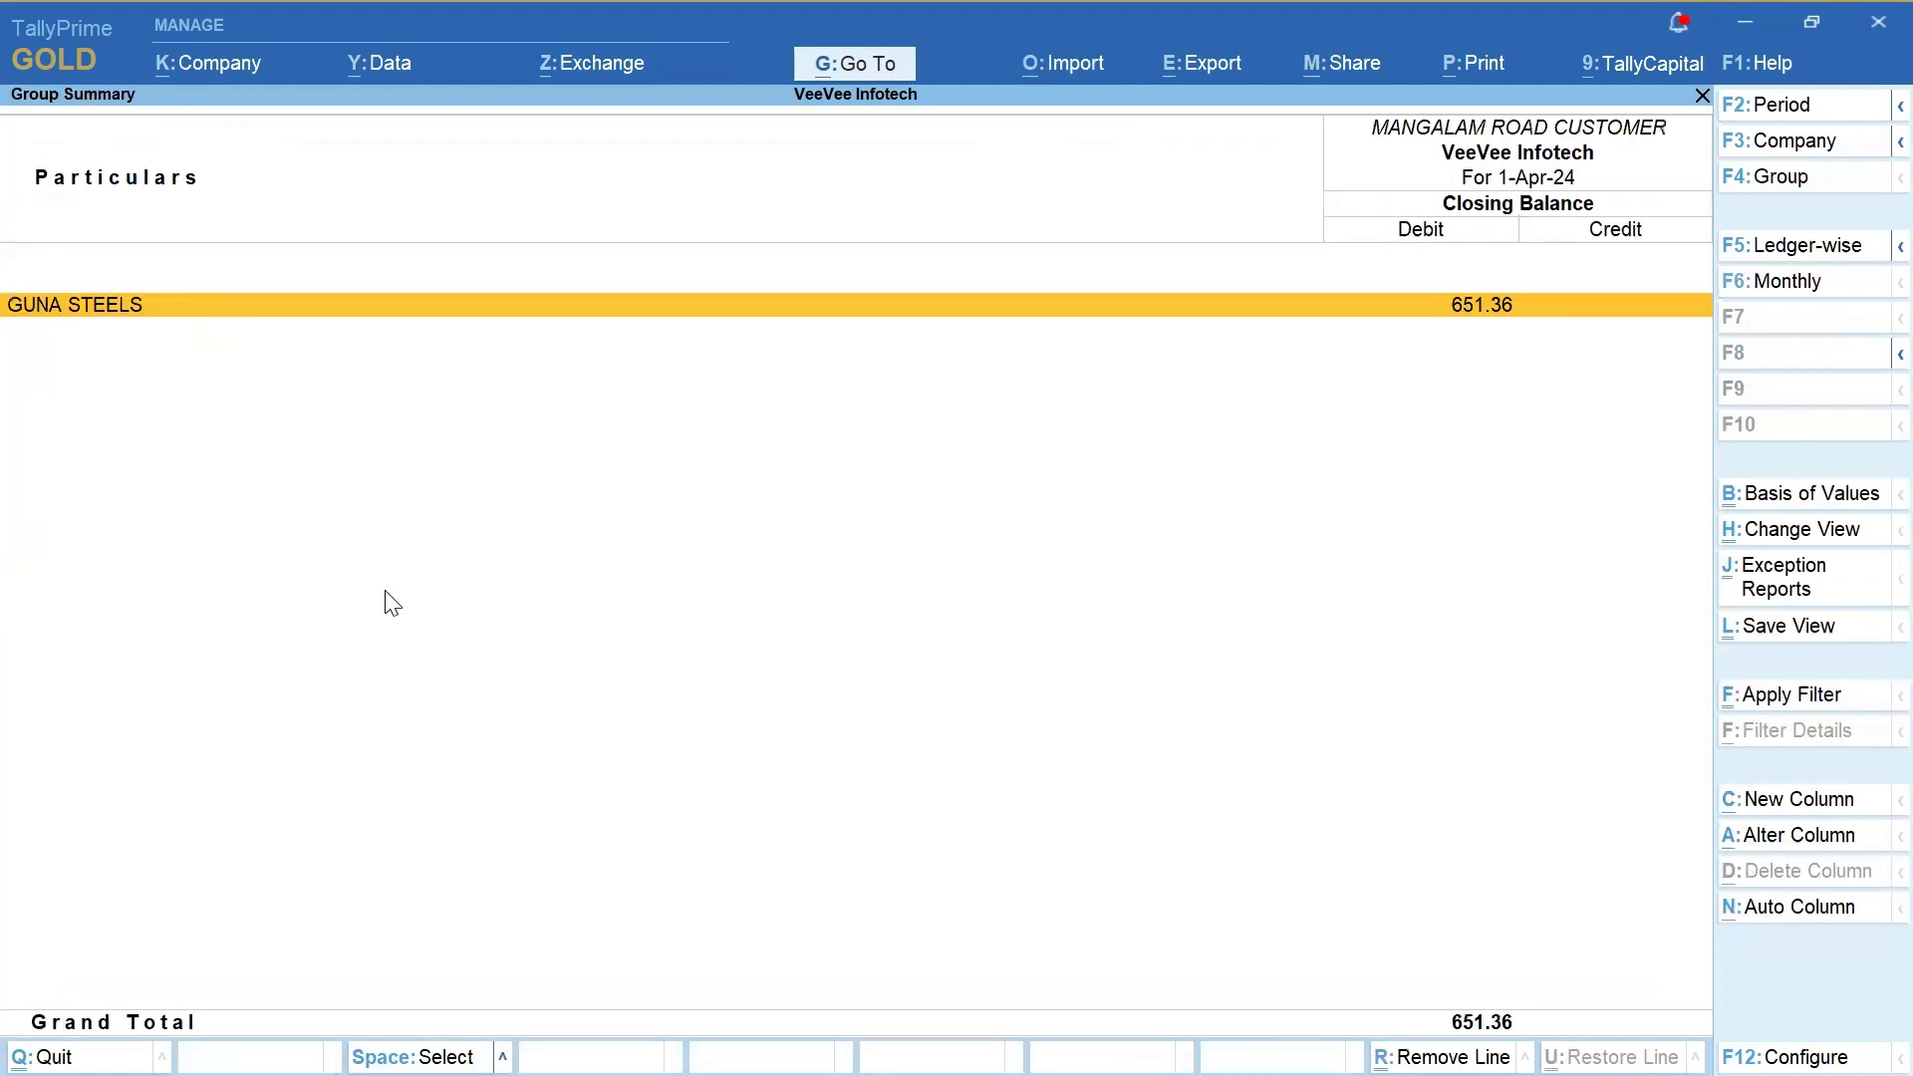
pyautogui.press('Return')
pyautogui.press('Return')
pyautogui.press('Return')
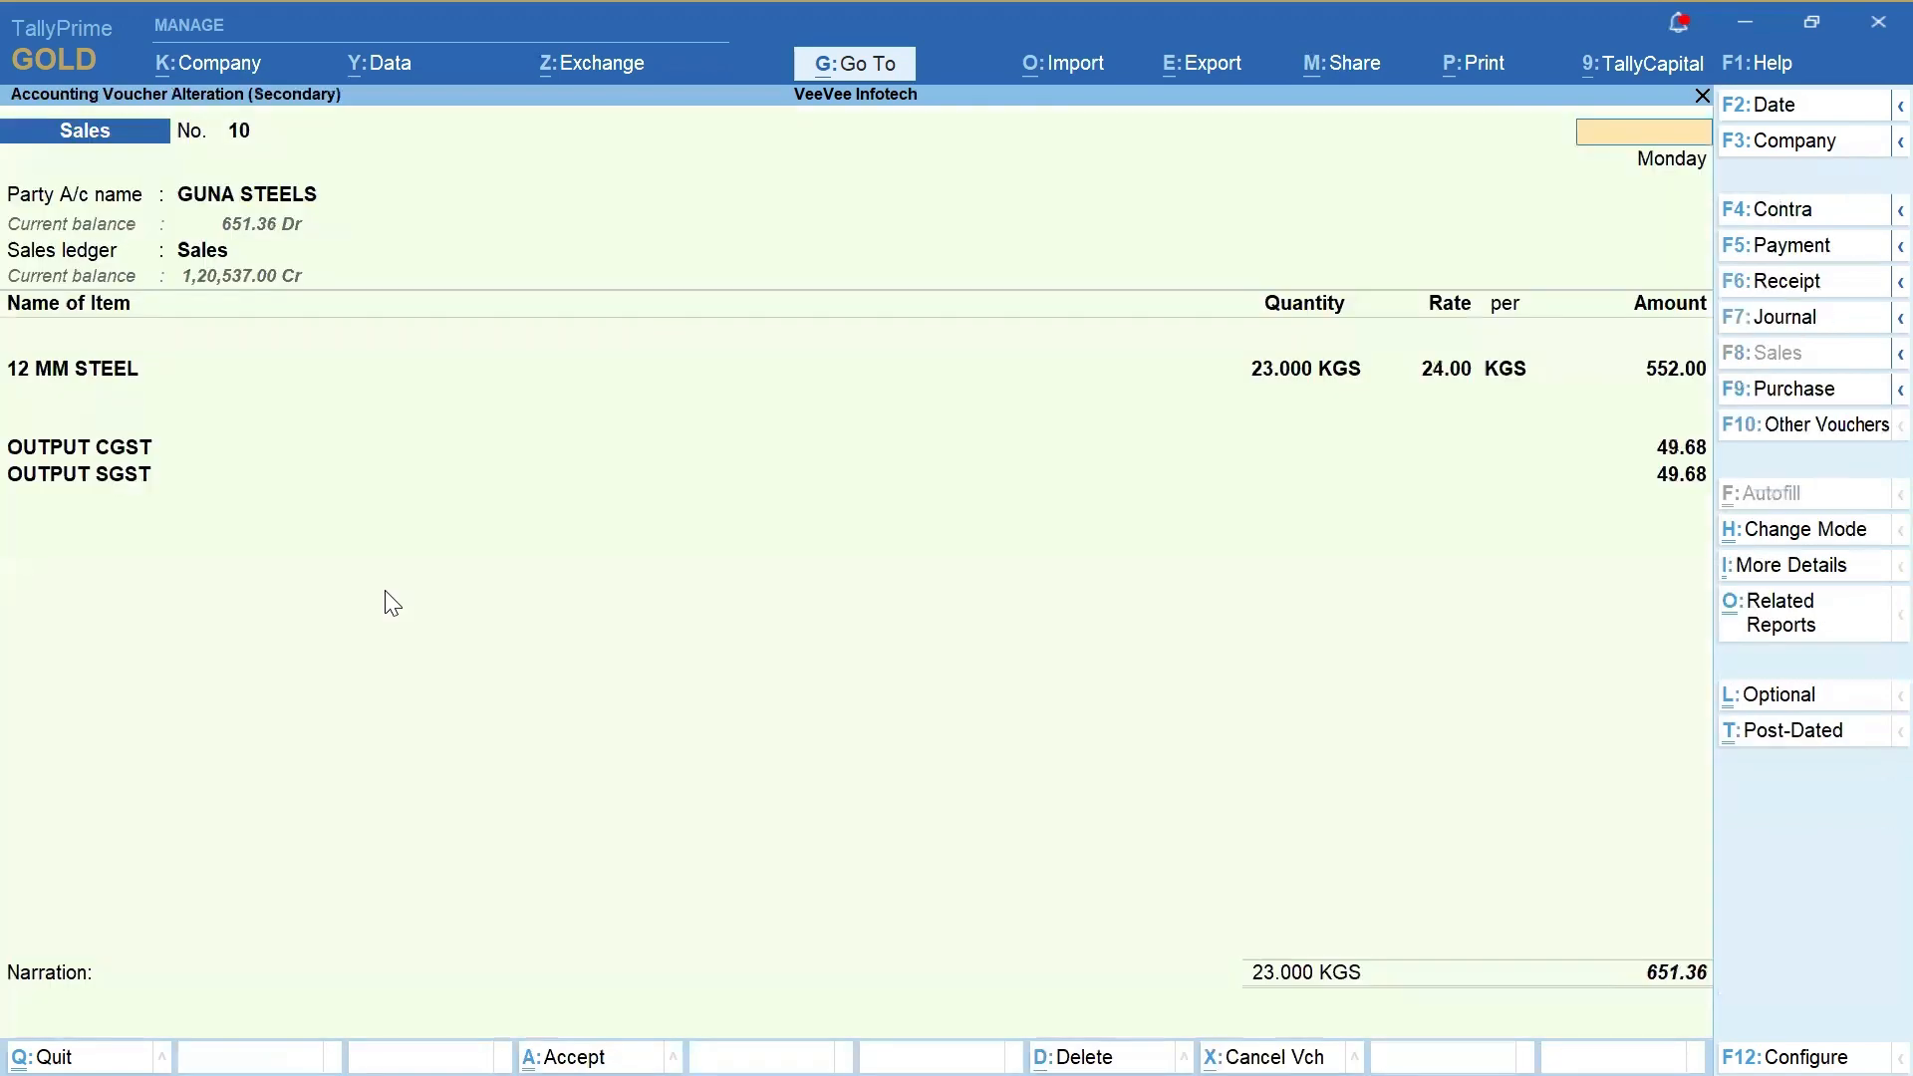
# Quit the GUNA STEELS voucher and all open reports, returning to the Gateway of Tally without exiting the program
pyautogui.press('Escape')
pyautogui.press('y')
pyautogui.press('Escape')
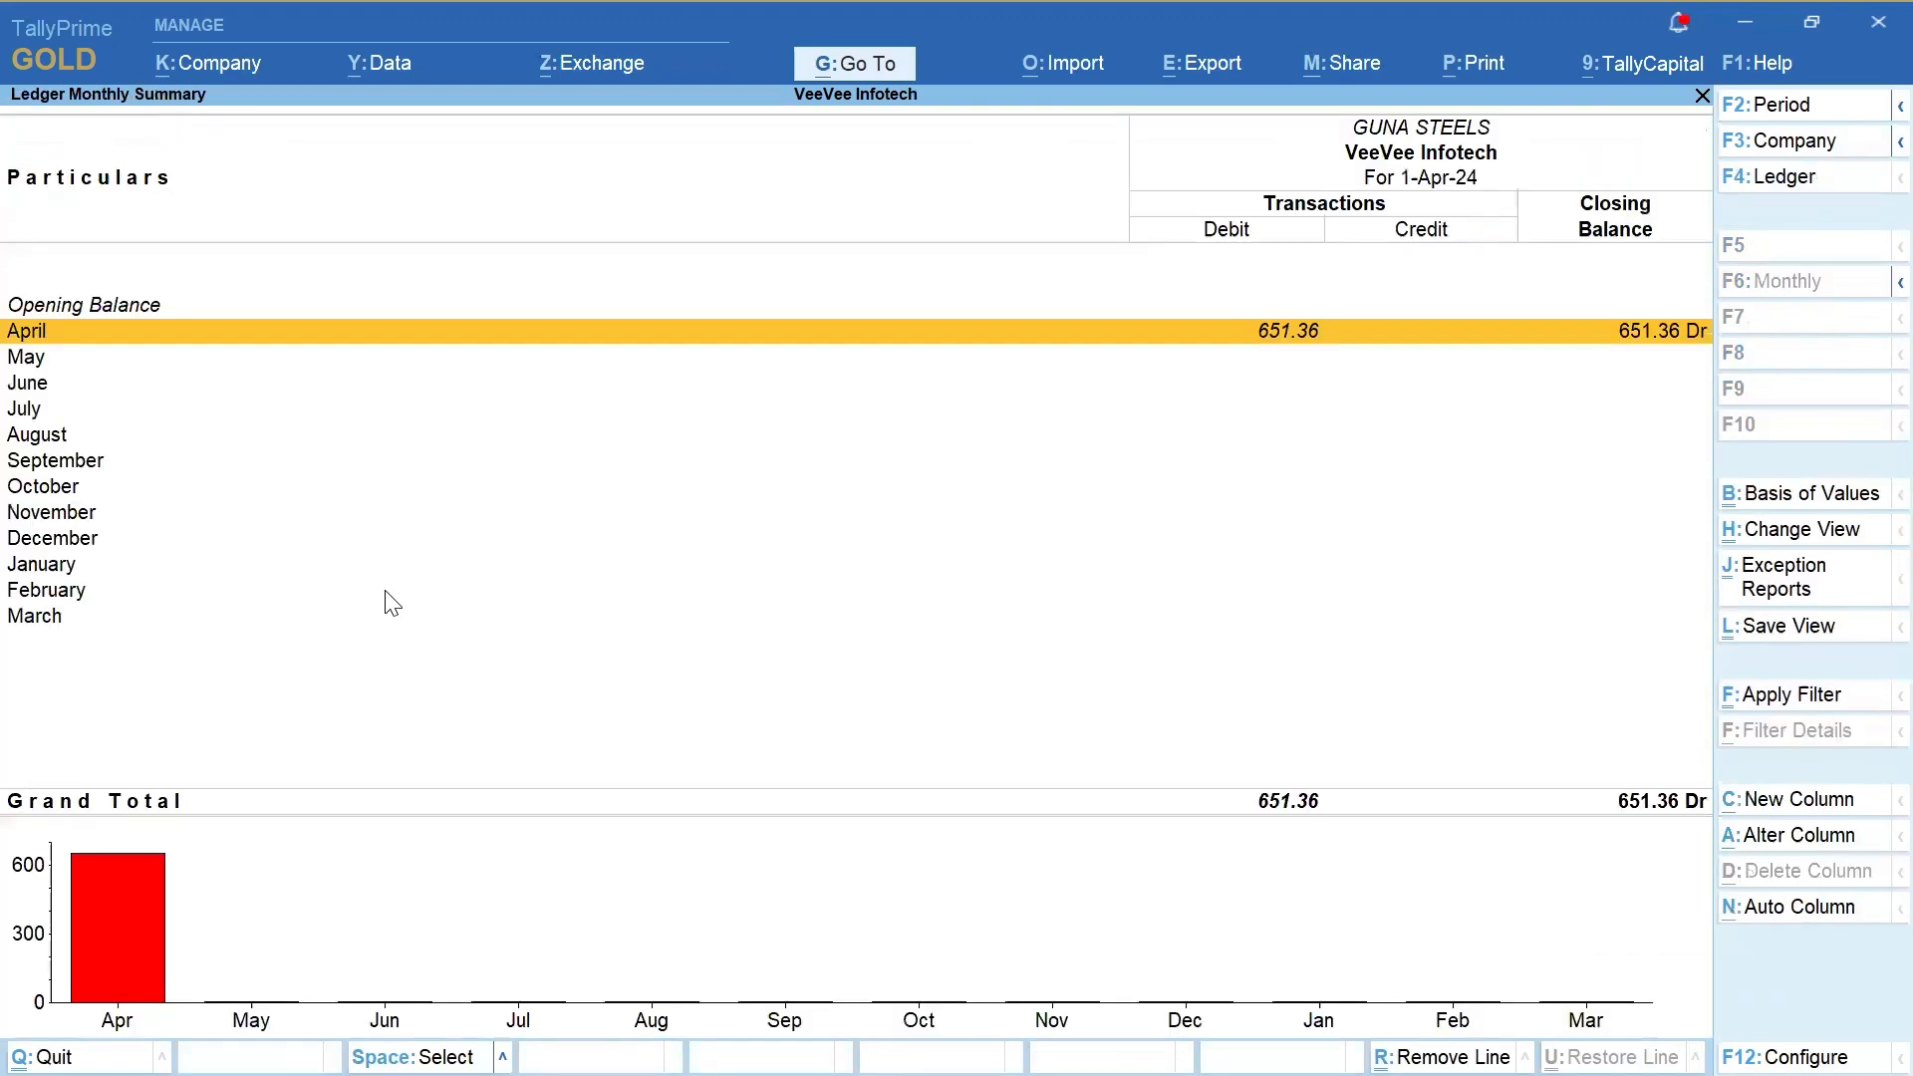
pyautogui.press('Escape')
pyautogui.press('Escape')
pyautogui.press('Down')
pyautogui.press('Down')
pyautogui.press('Down')
pyautogui.press('Escape')
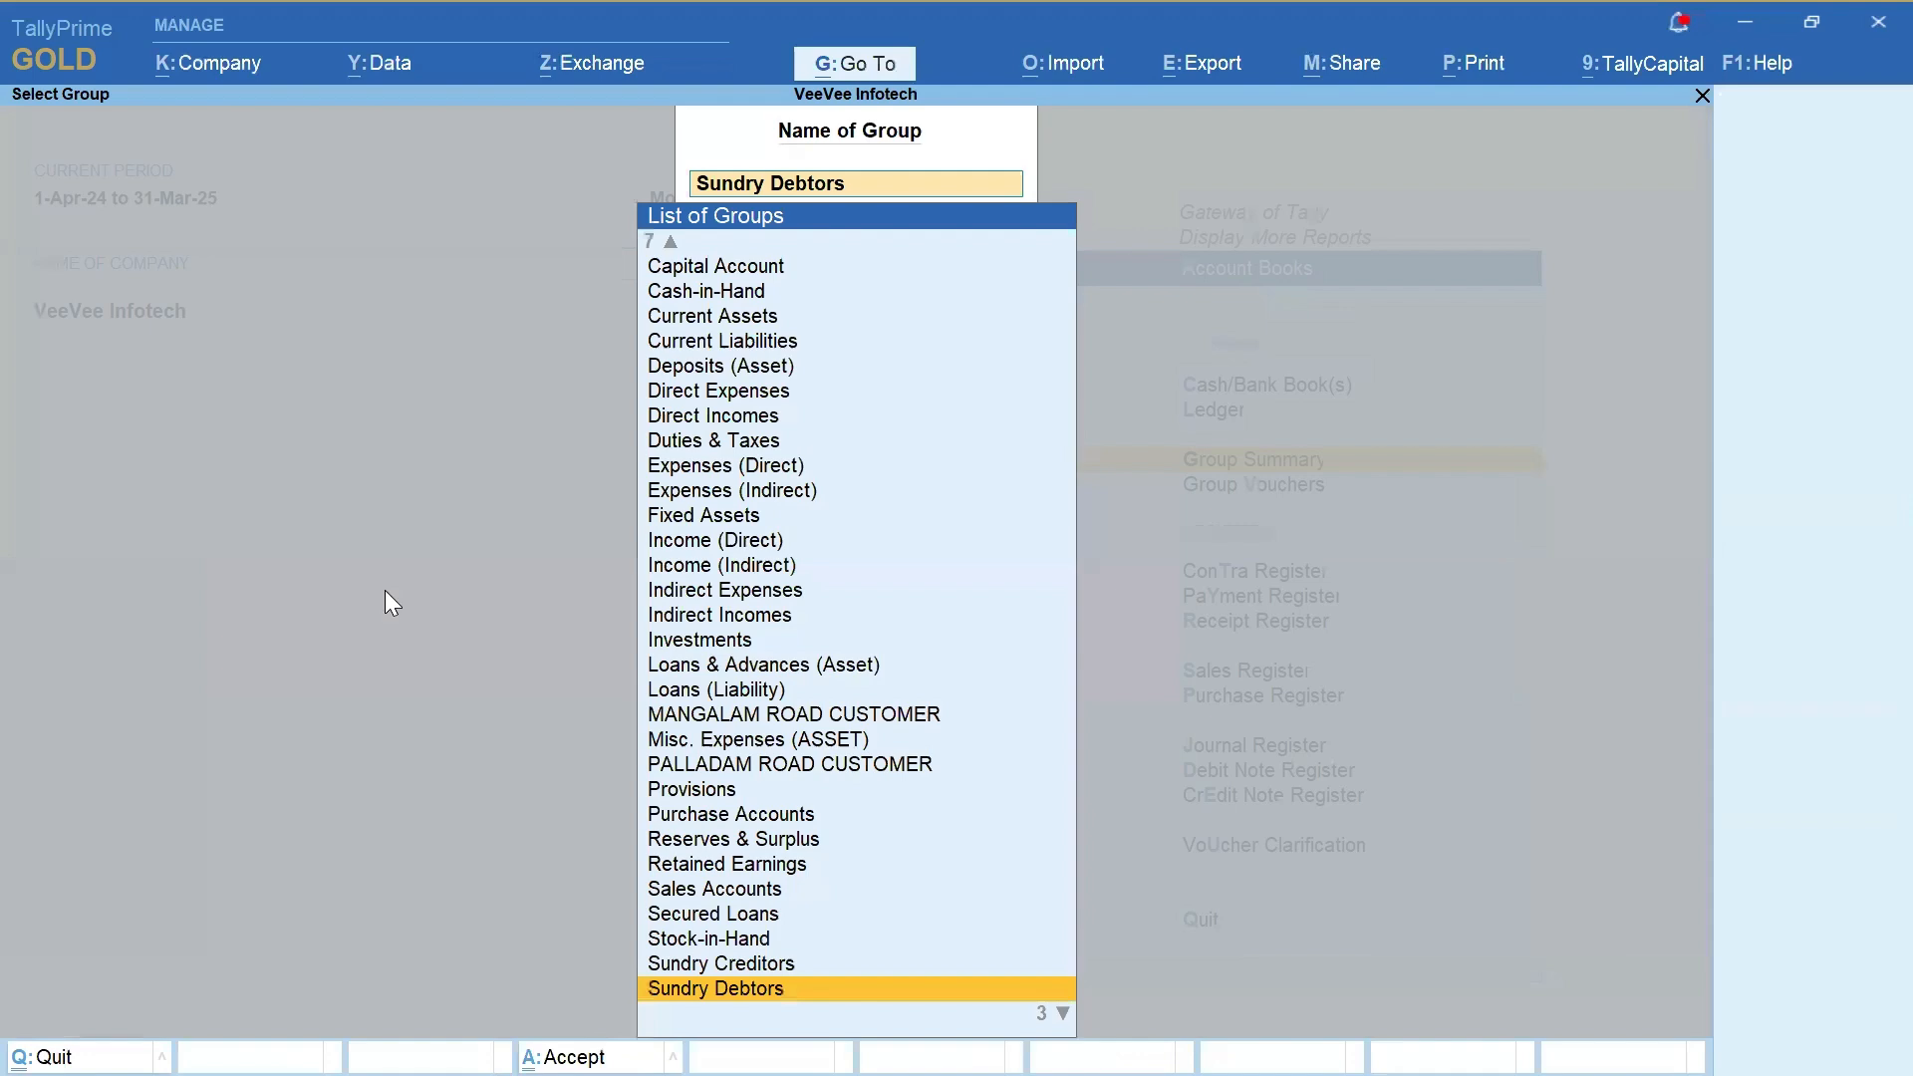
pyautogui.press('Escape')
pyautogui.press('Escape')
pyautogui.press('Escape')
pyautogui.press('Escape')
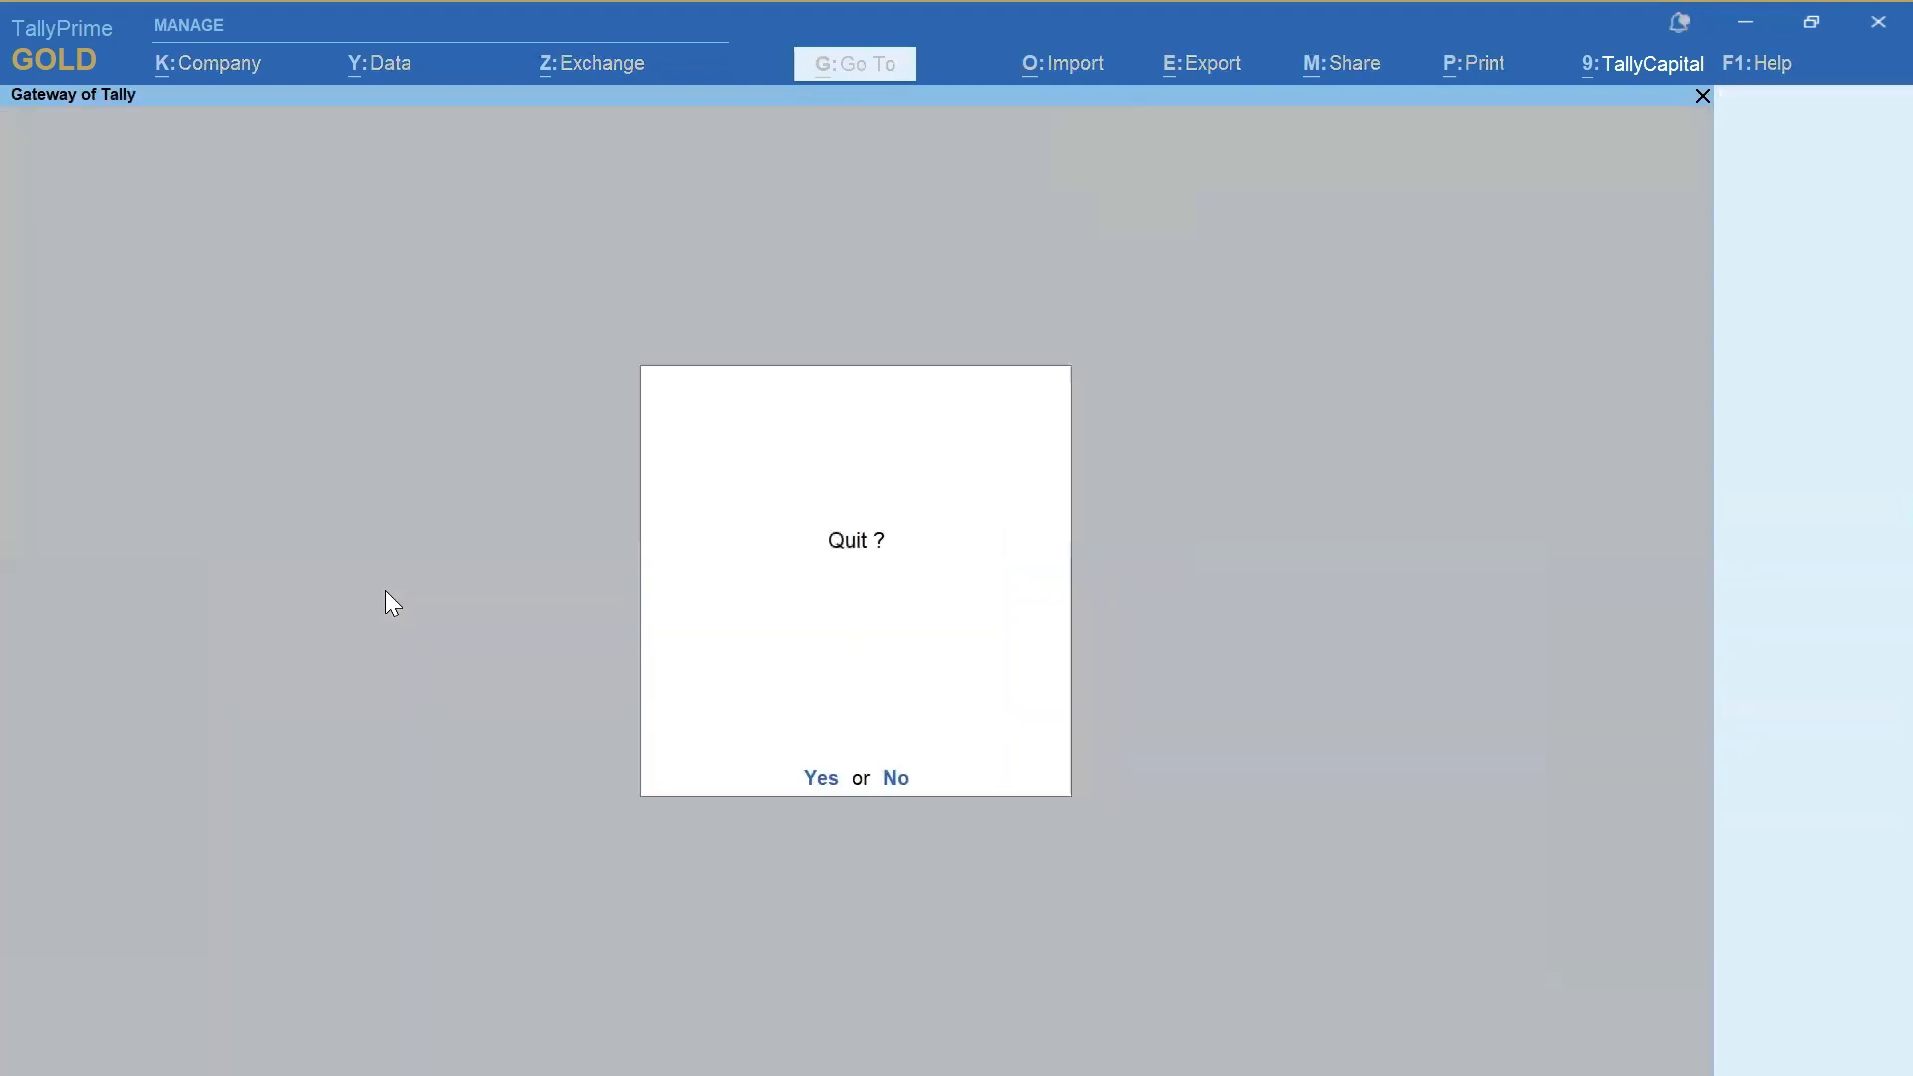
pyautogui.press('n')
# Open Display More Reports from the Gateway of Tally
pyautogui.press('Down')
pyautogui.press('Down')
pyautogui.press('Down')
pyautogui.press('Down')
pyautogui.press('Down')
pyautogui.press('Down')
pyautogui.press('Down')
pyautogui.press('Down')
pyautogui.press('Down')
pyautogui.press('Down')
pyautogui.press('Down')
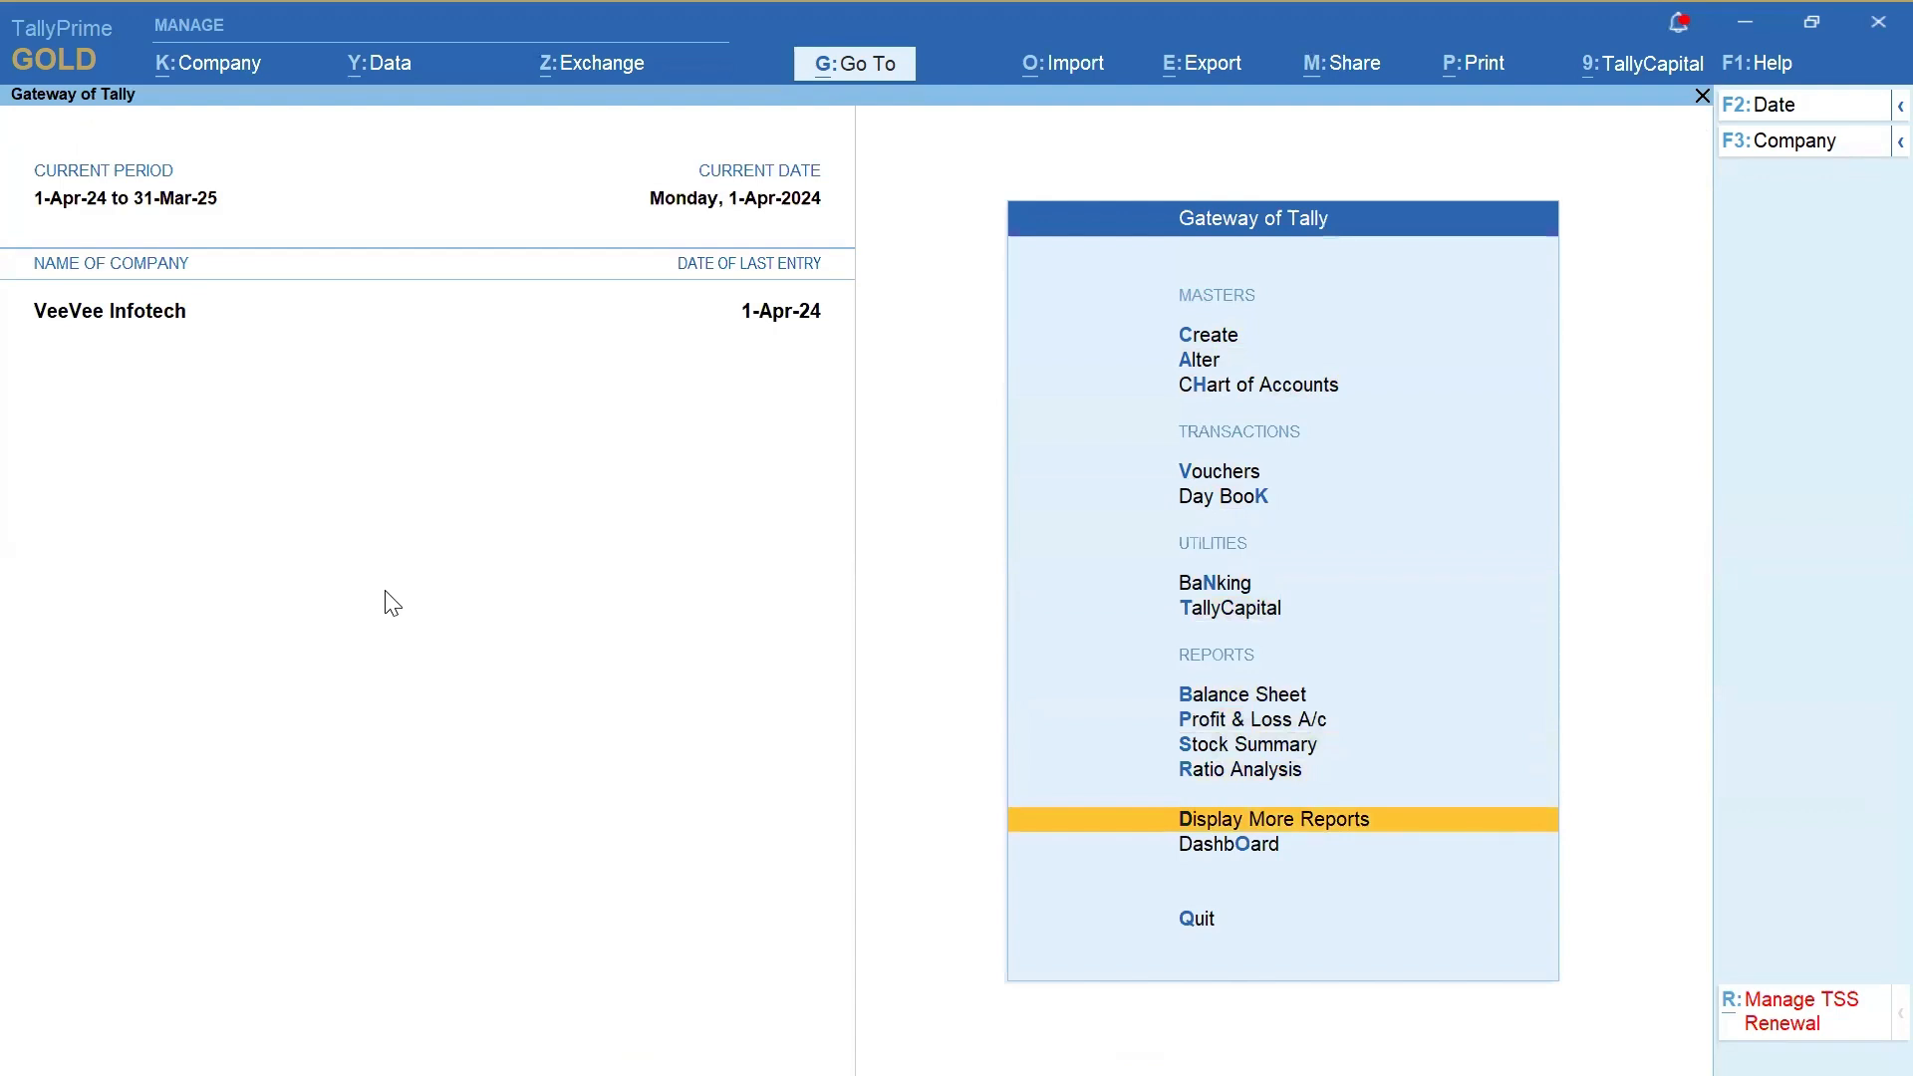
pyautogui.press('Return')
# Open Outstandings under Statements of Accounts
pyautogui.press('Down')
pyautogui.press('Down')
pyautogui.press('Down')
pyautogui.press('Down')
pyautogui.press('Down')
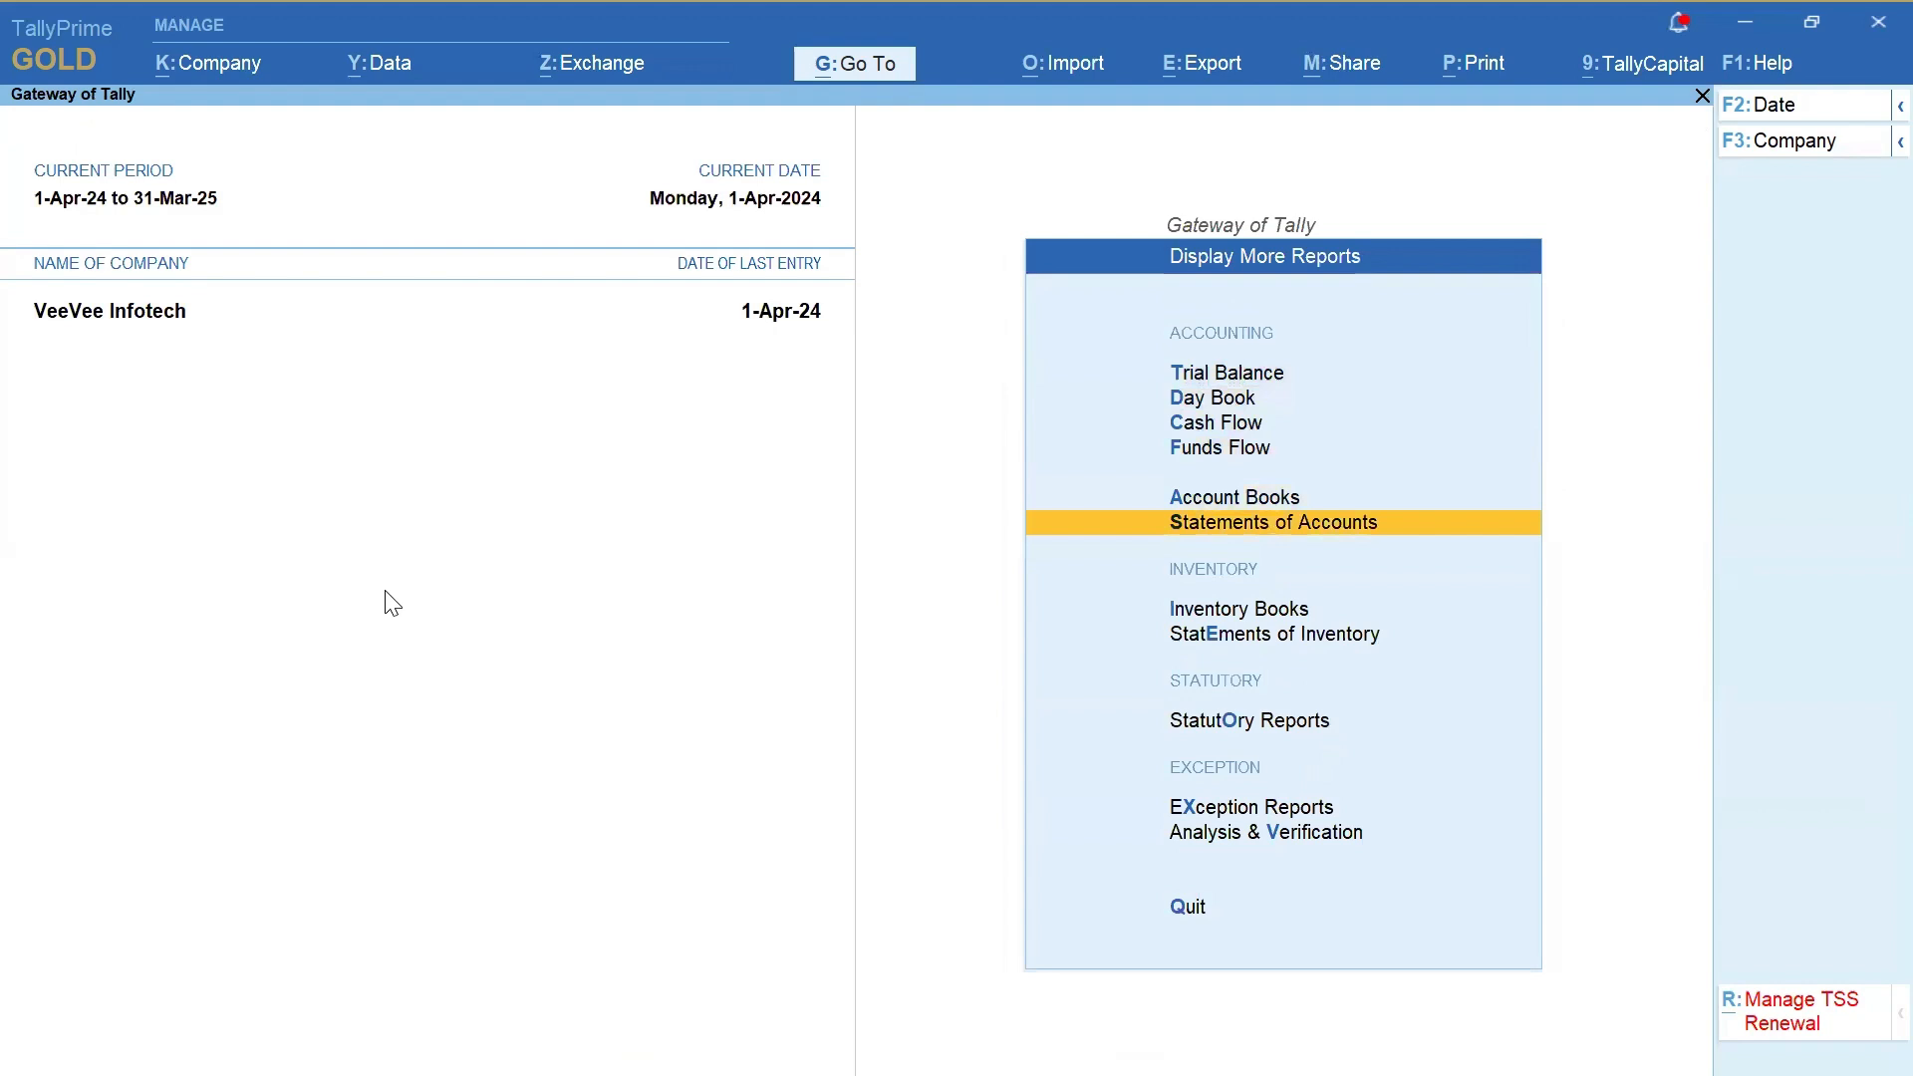
pyautogui.press('Return')
pyautogui.press('Return')
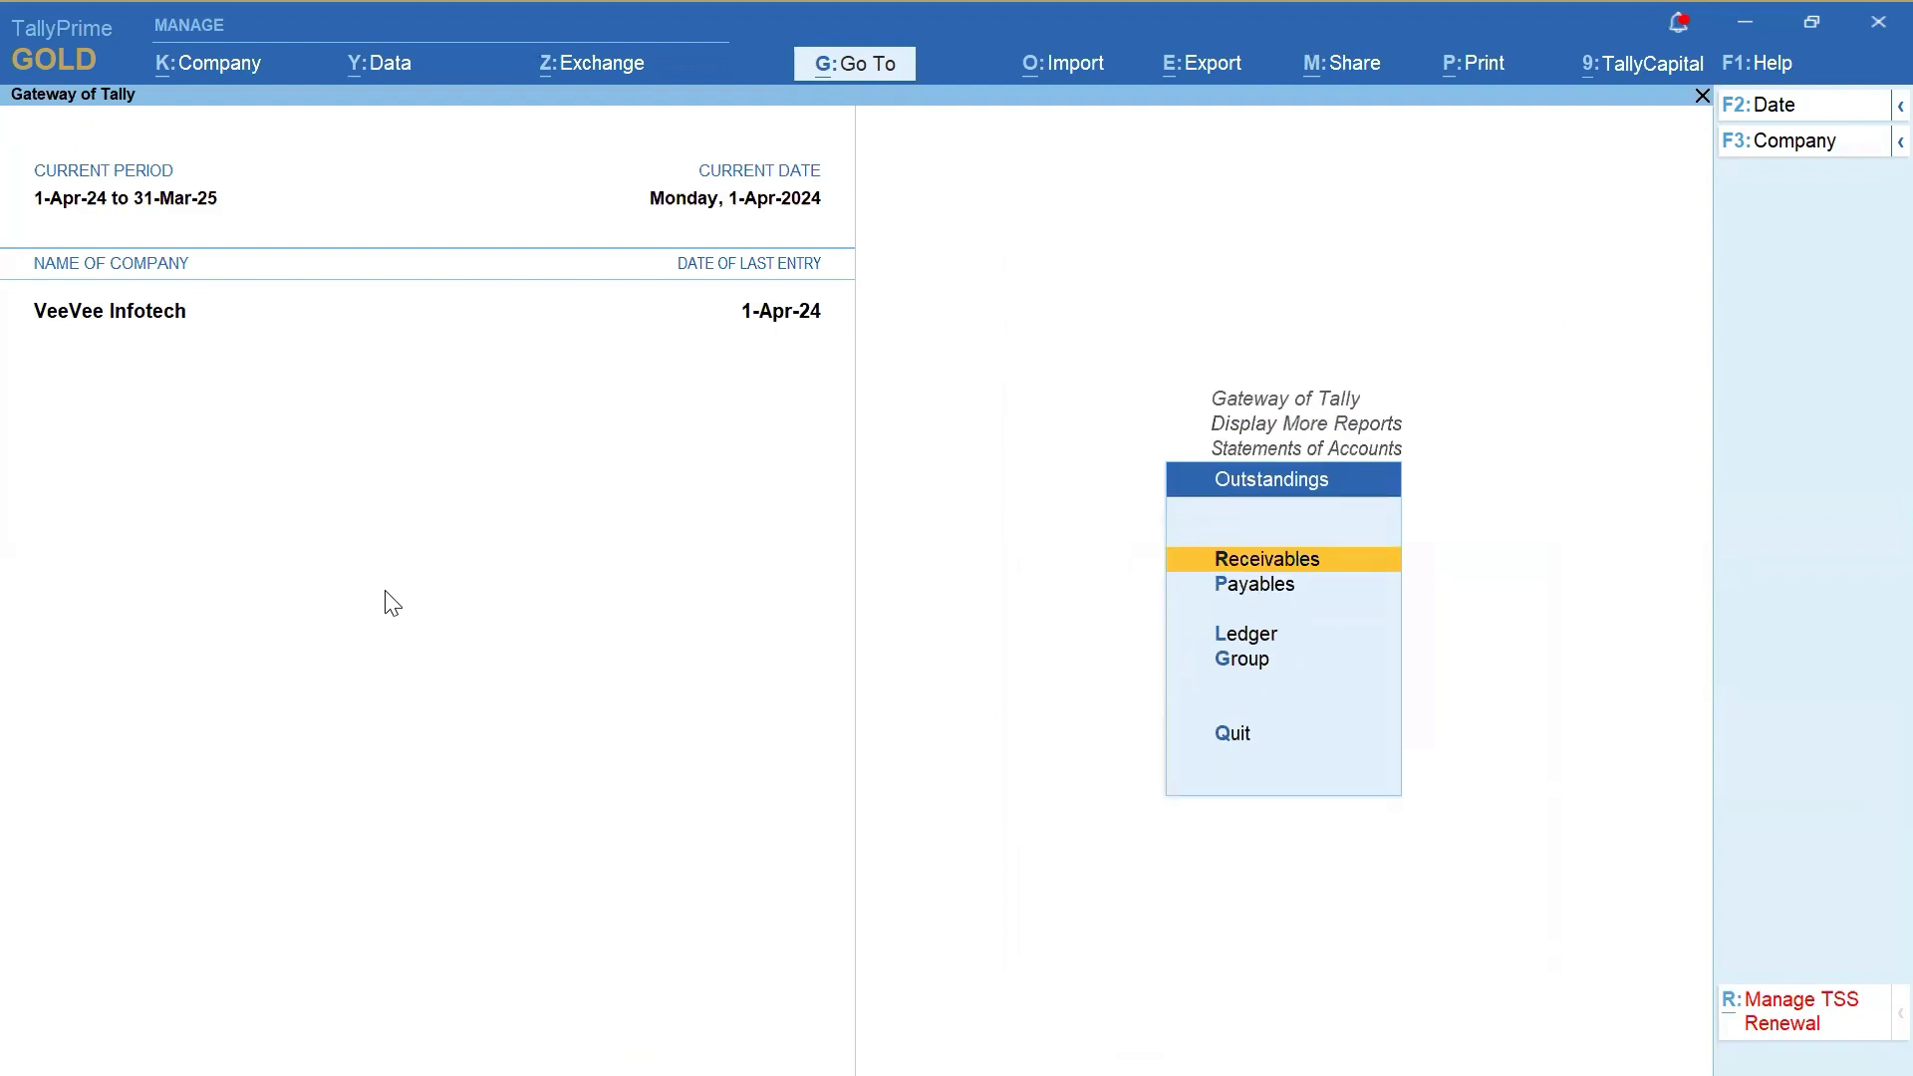
# Open the Group Outstandings report for the Sundry Debtors group
pyautogui.press('Down')
pyautogui.press('Down')
pyautogui.press('Down')
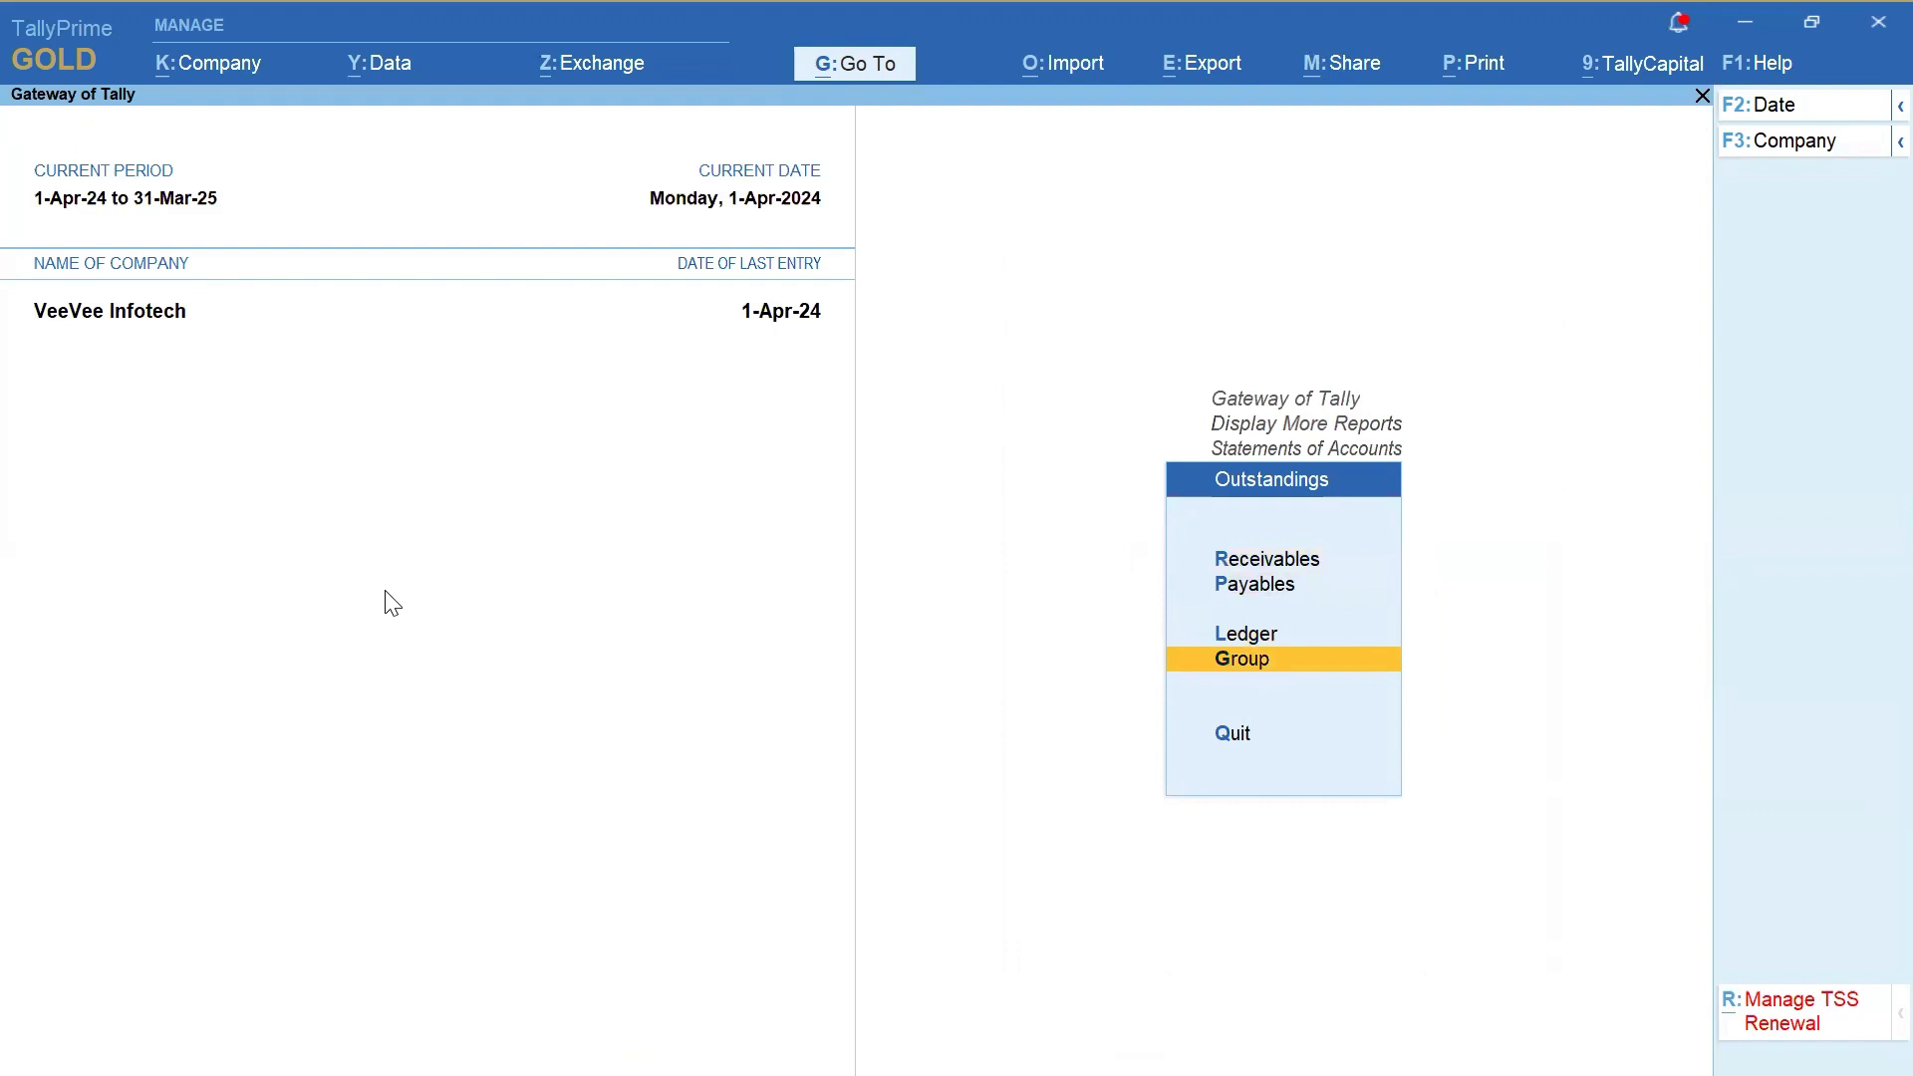
pyautogui.press('Return')
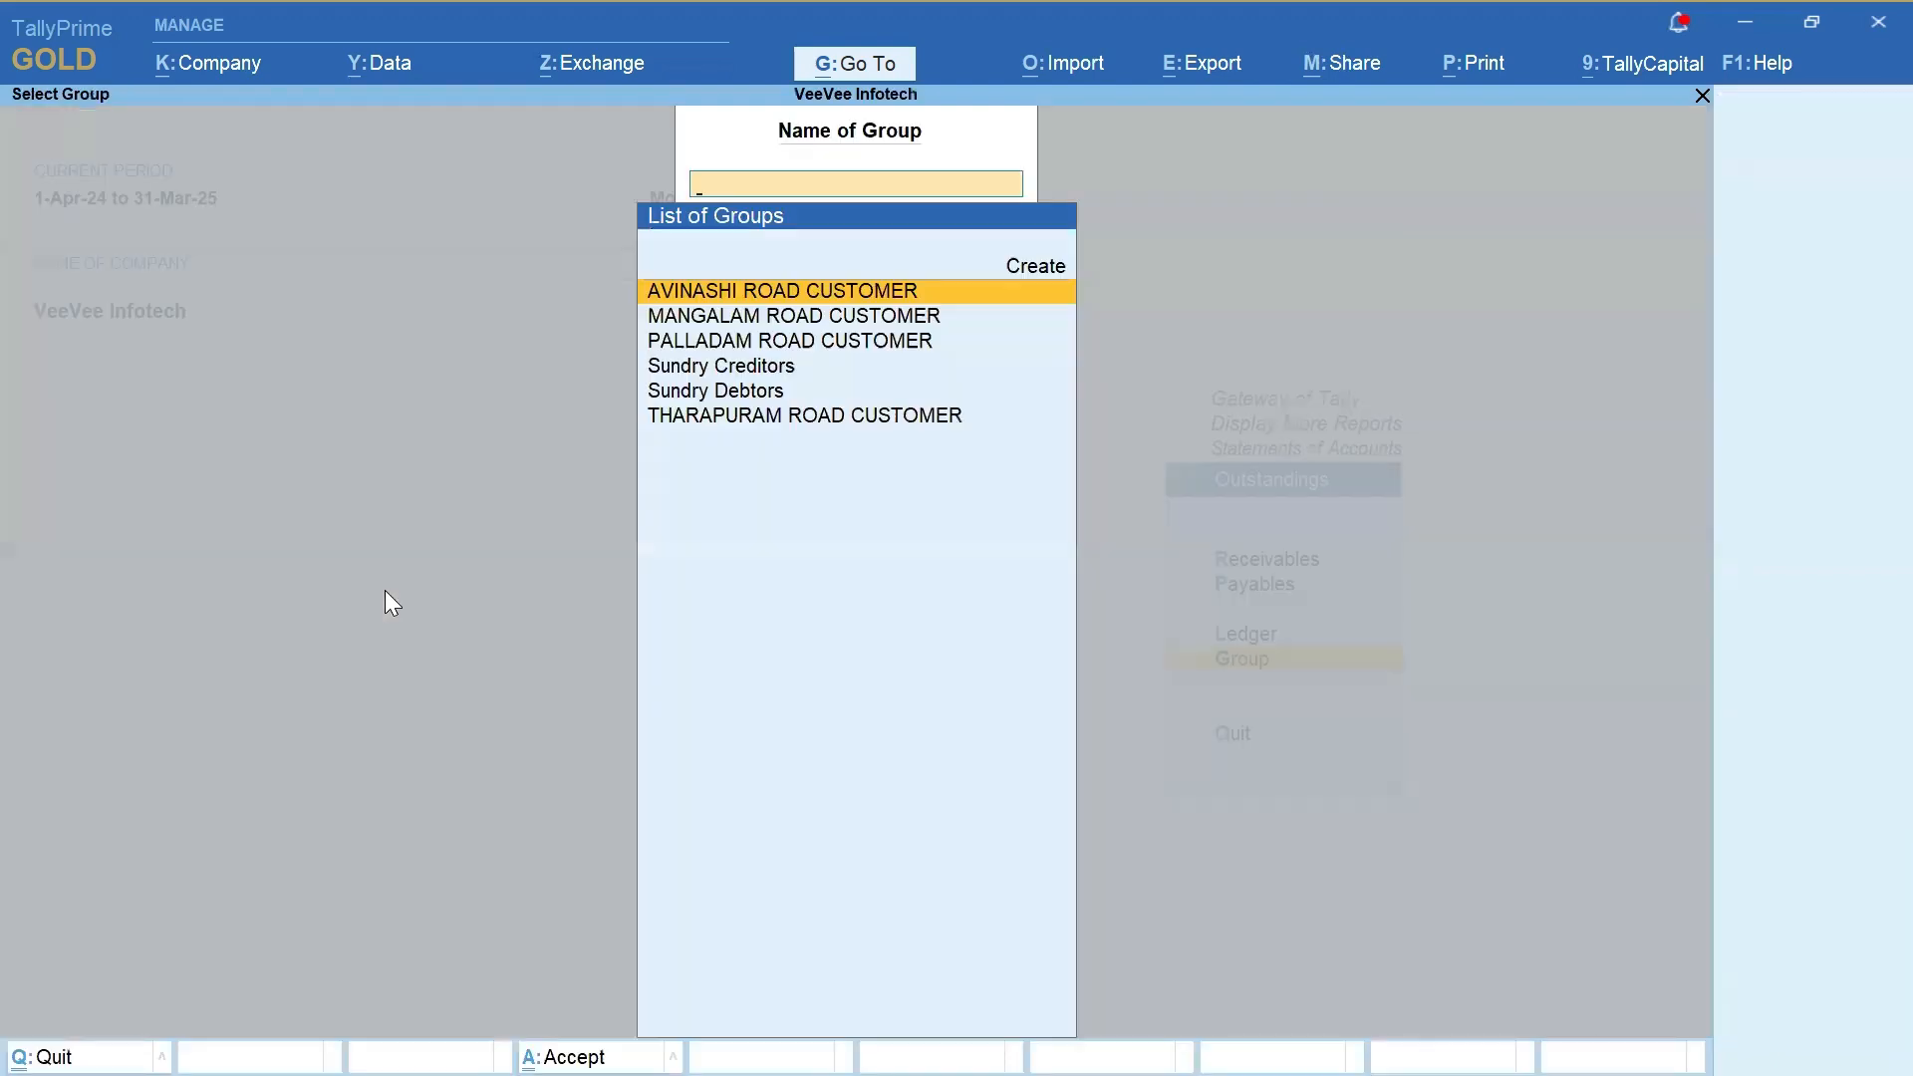
pyautogui.write('DEB')
pyautogui.press('Return')
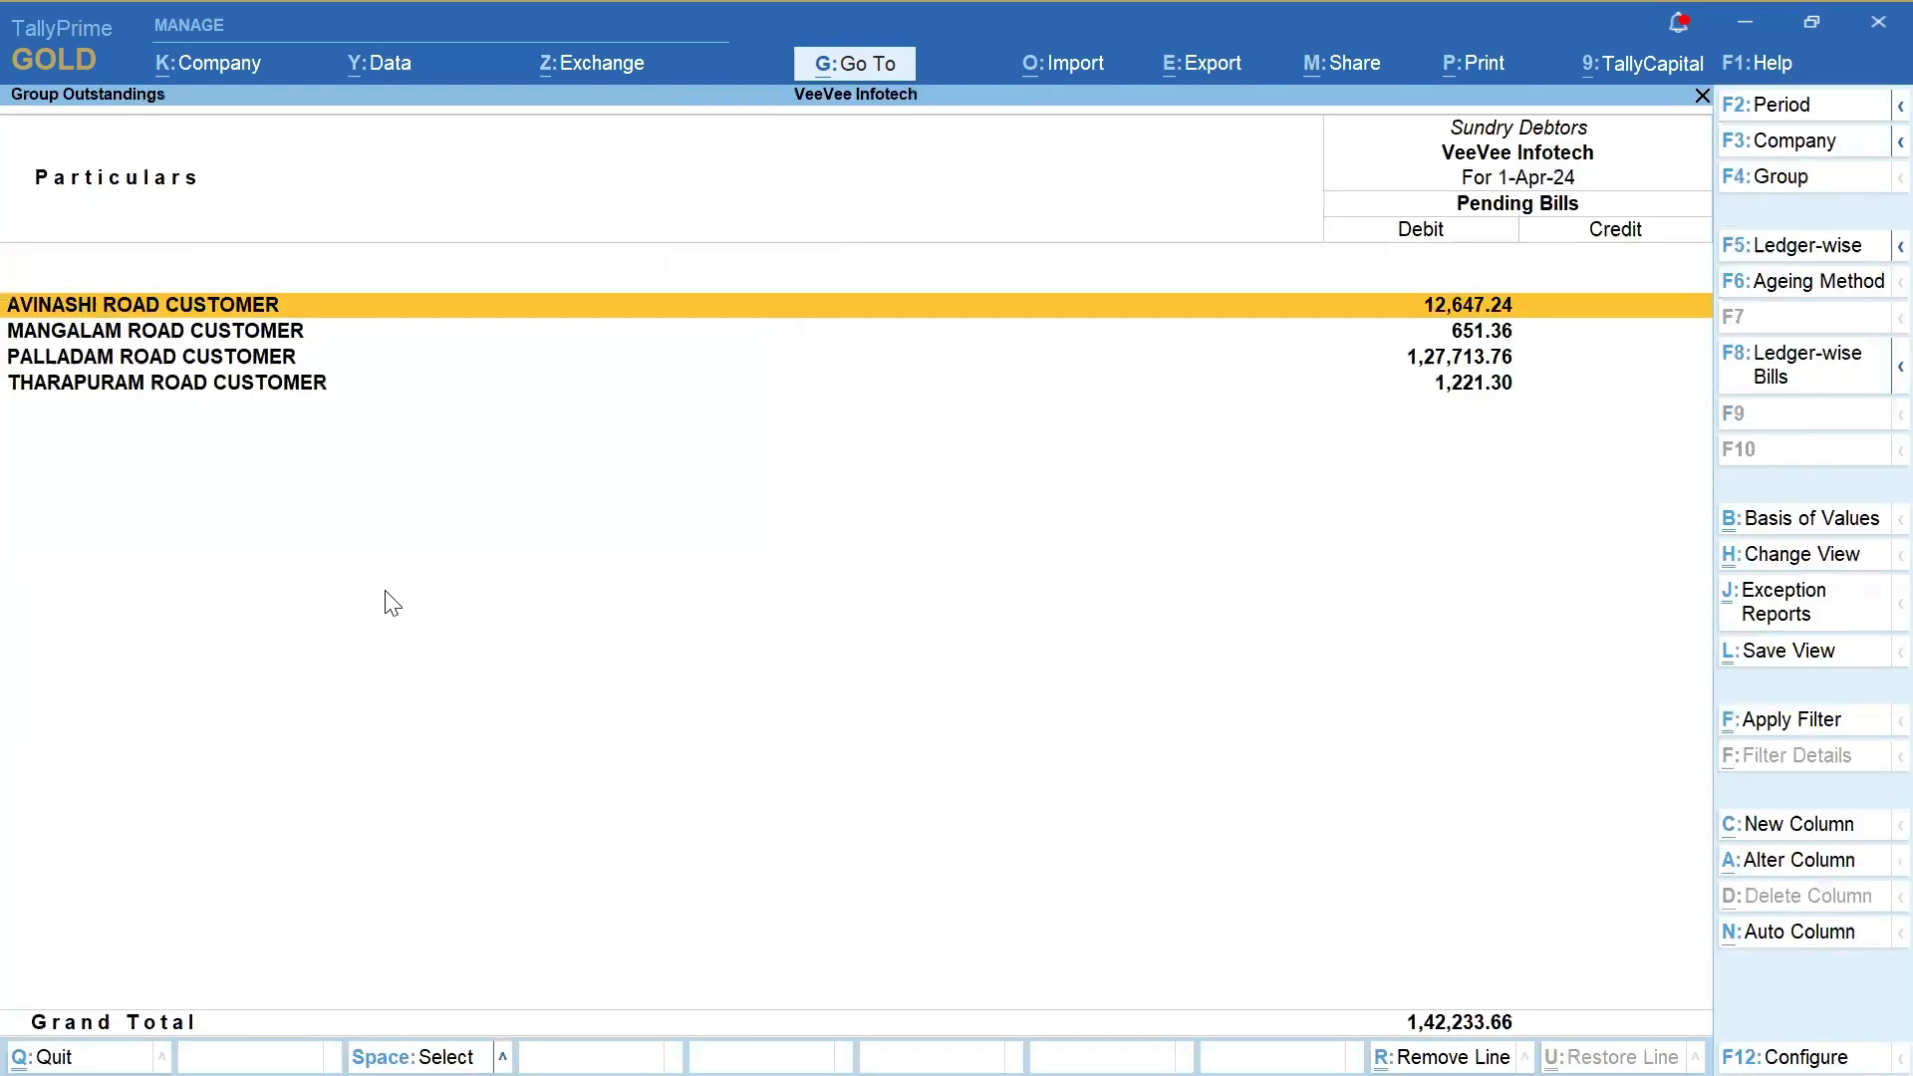
# View the pending bills of ARUN AGENCIES under AVINASHI ROAD CUSTOMER and return to the group selection
pyautogui.press('Down')
pyautogui.press('Down')
pyautogui.press('Up')
pyautogui.press('Up')
pyautogui.press('Return')
pyautogui.press('Return')
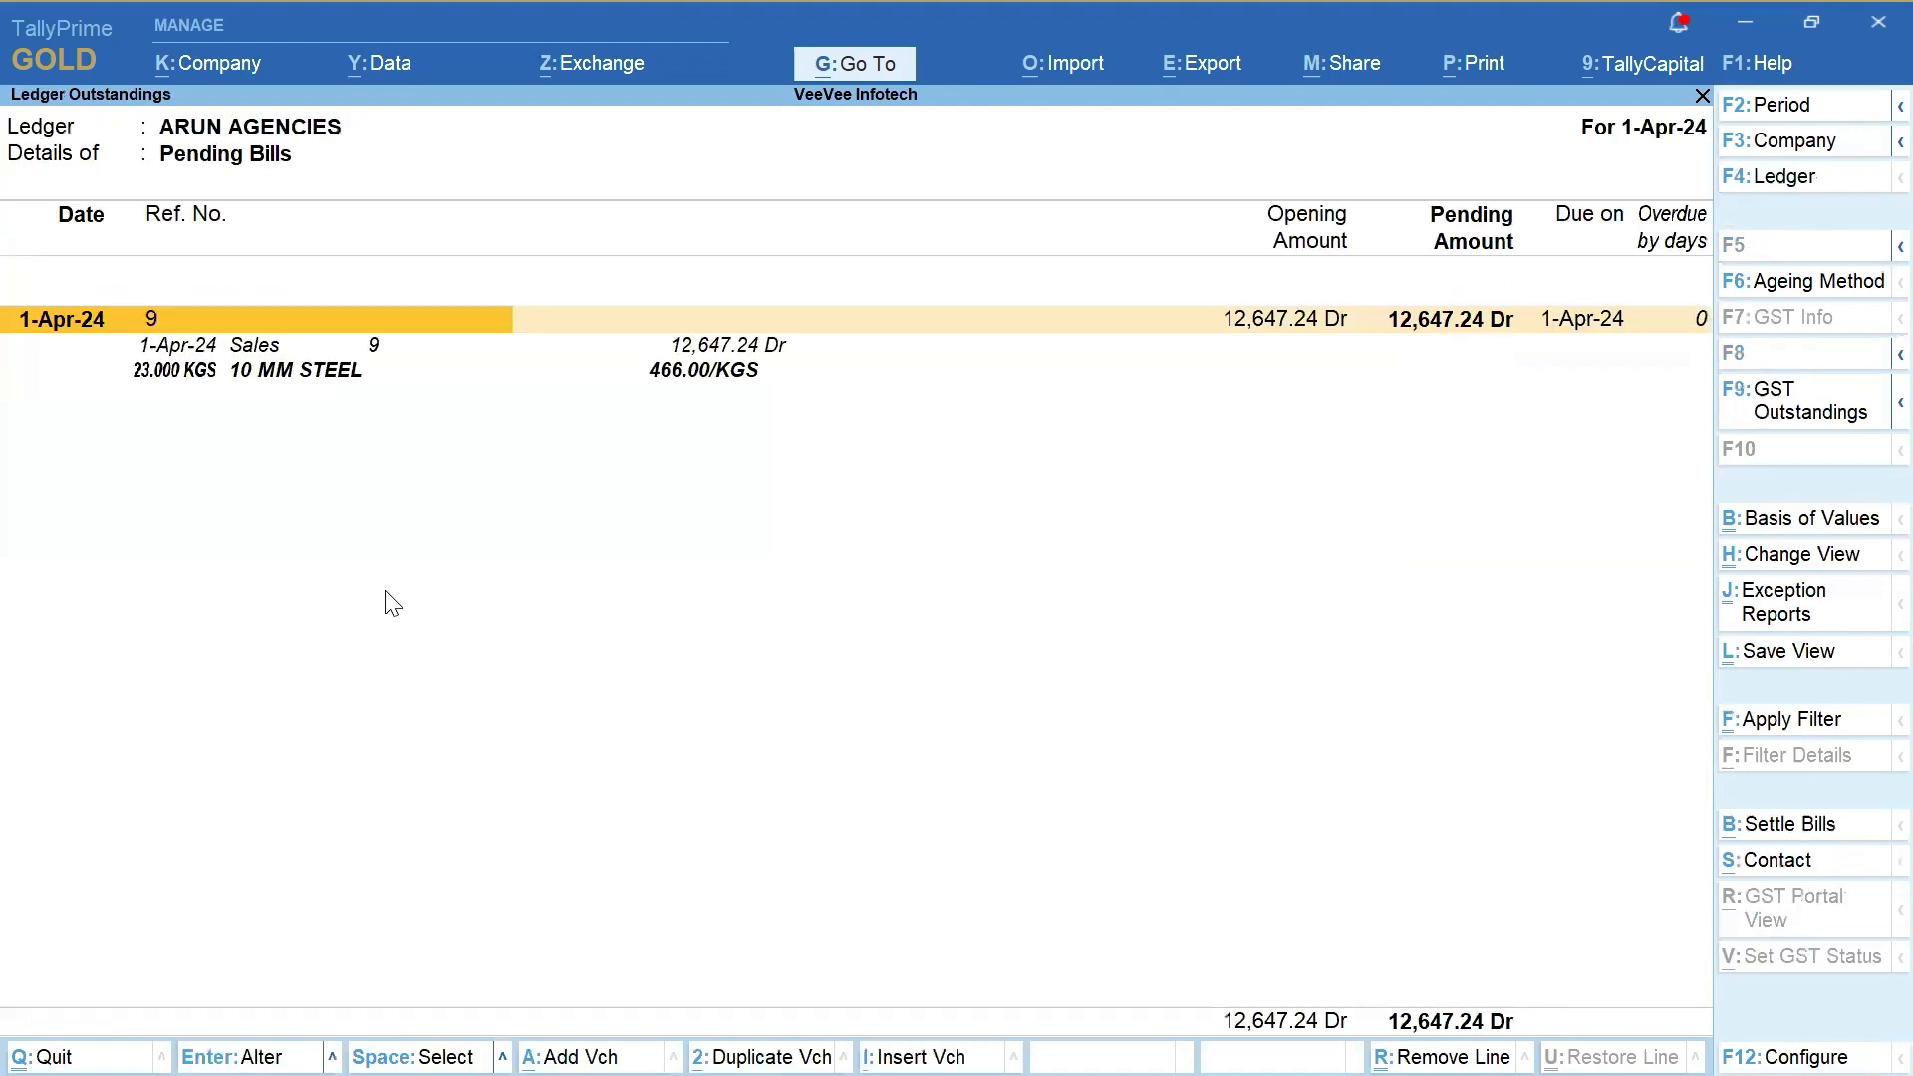
pyautogui.press('Escape')
pyautogui.press('Escape')
pyautogui.press('Escape')
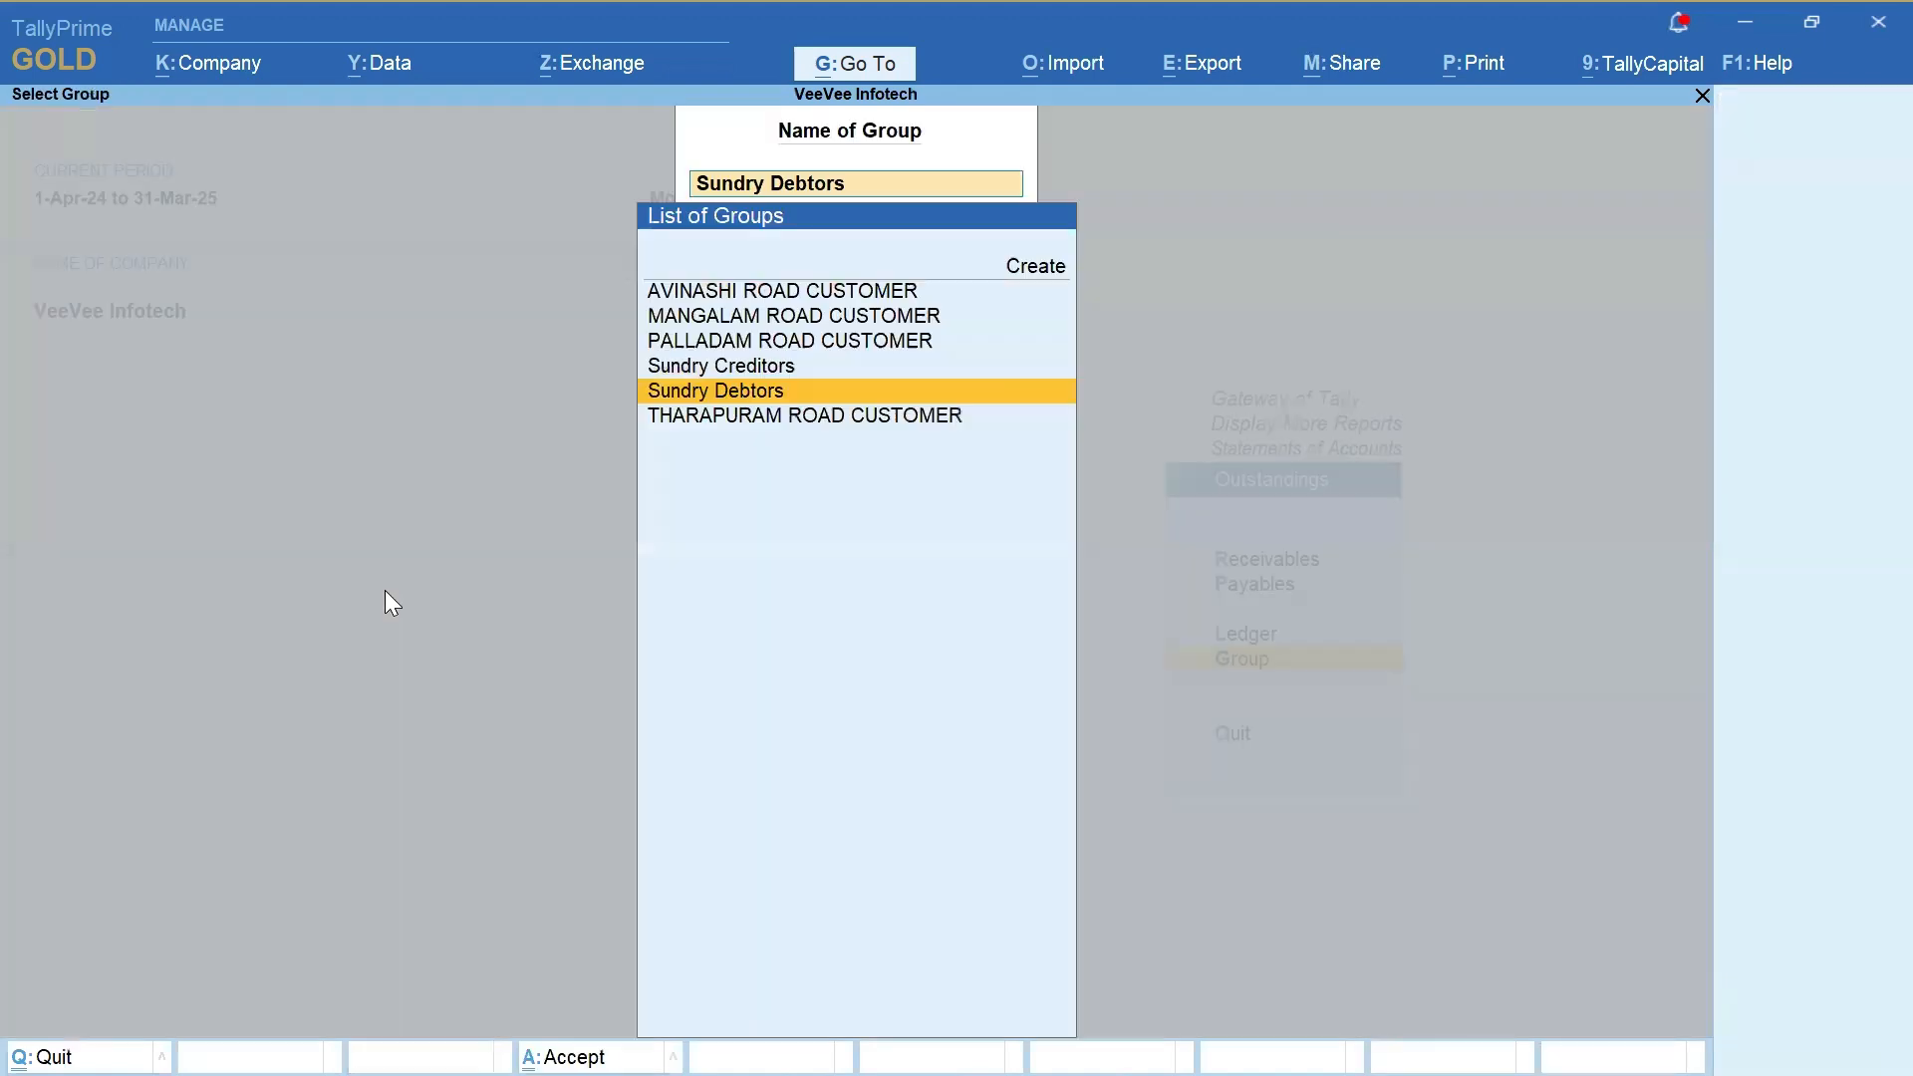
# Open the Group Outstandings for AVINASHI ROAD CUSTOMER alone, view its customer's pending bills and return to the group selection
pyautogui.press('BackSpace')
pyautogui.press('Up')
pyautogui.press('Up')
pyautogui.press('Up')
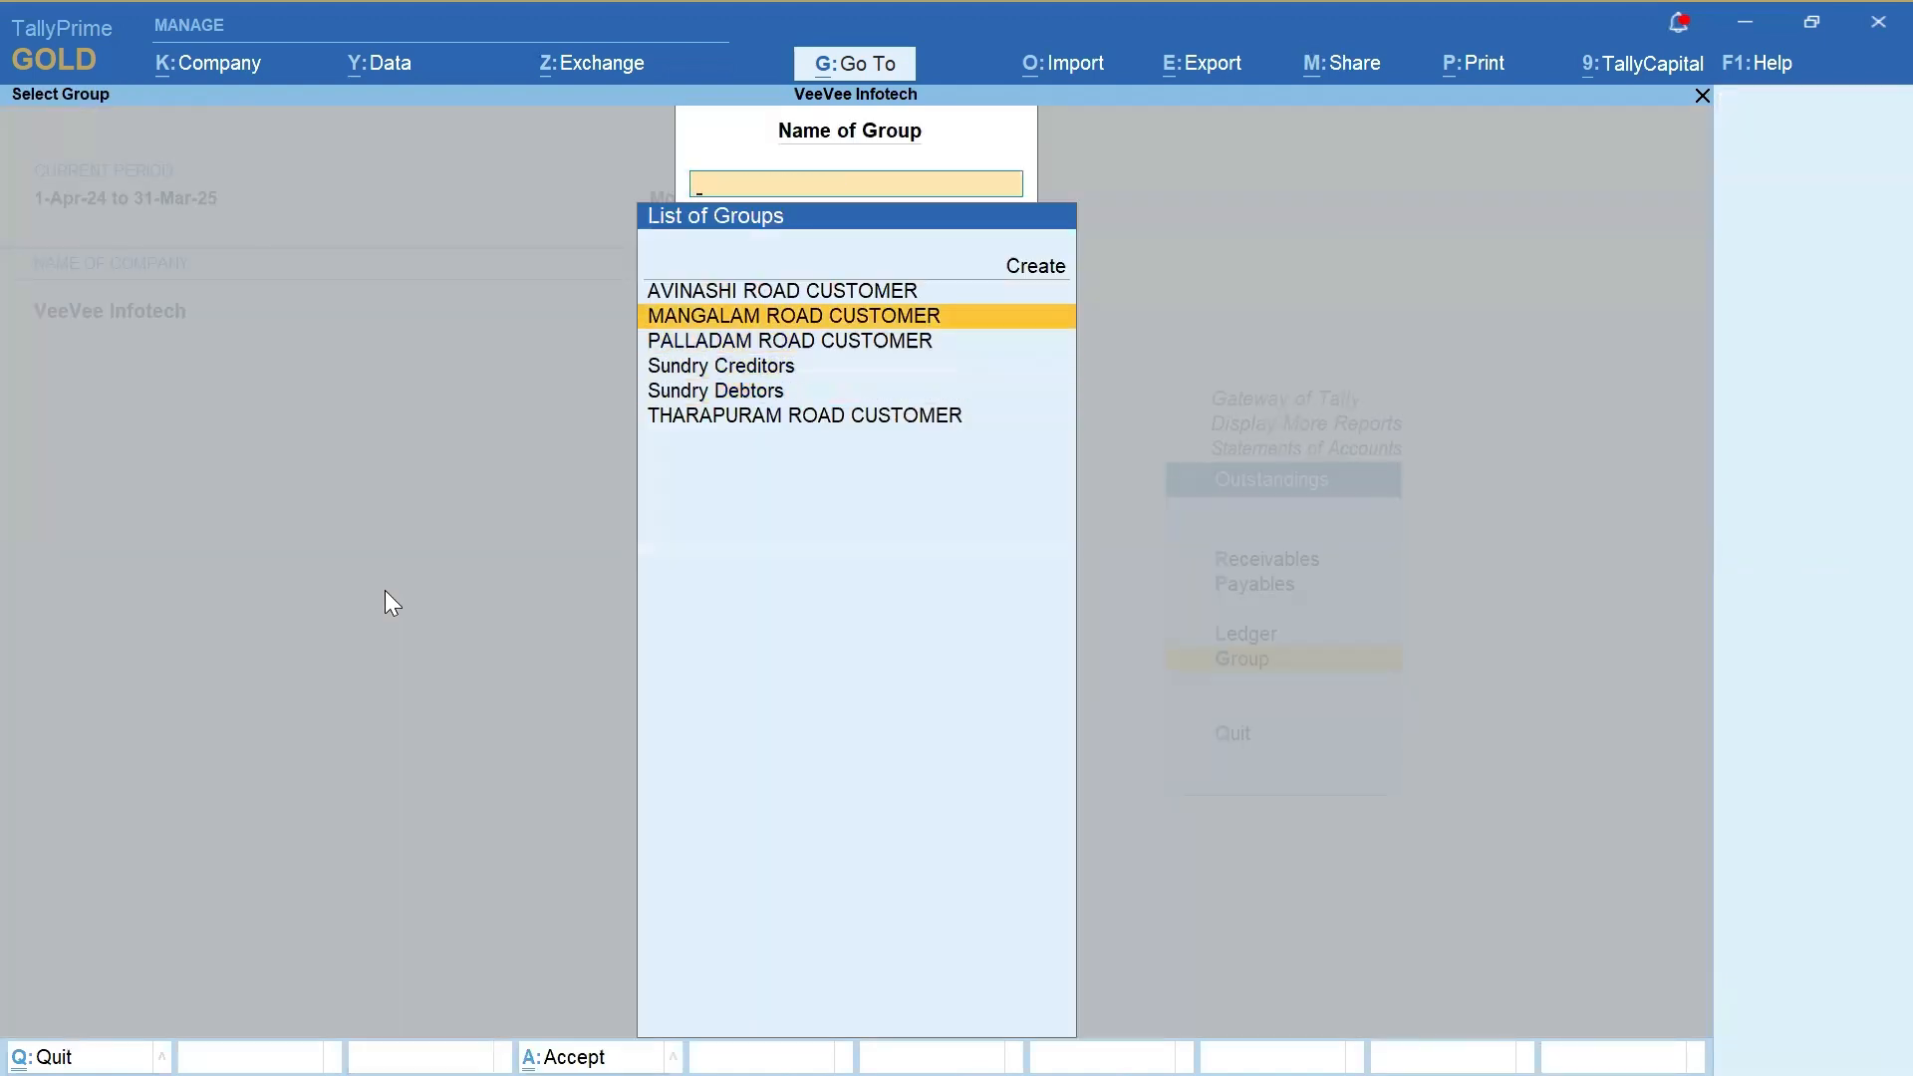
pyautogui.press('Up')
pyautogui.press('Return')
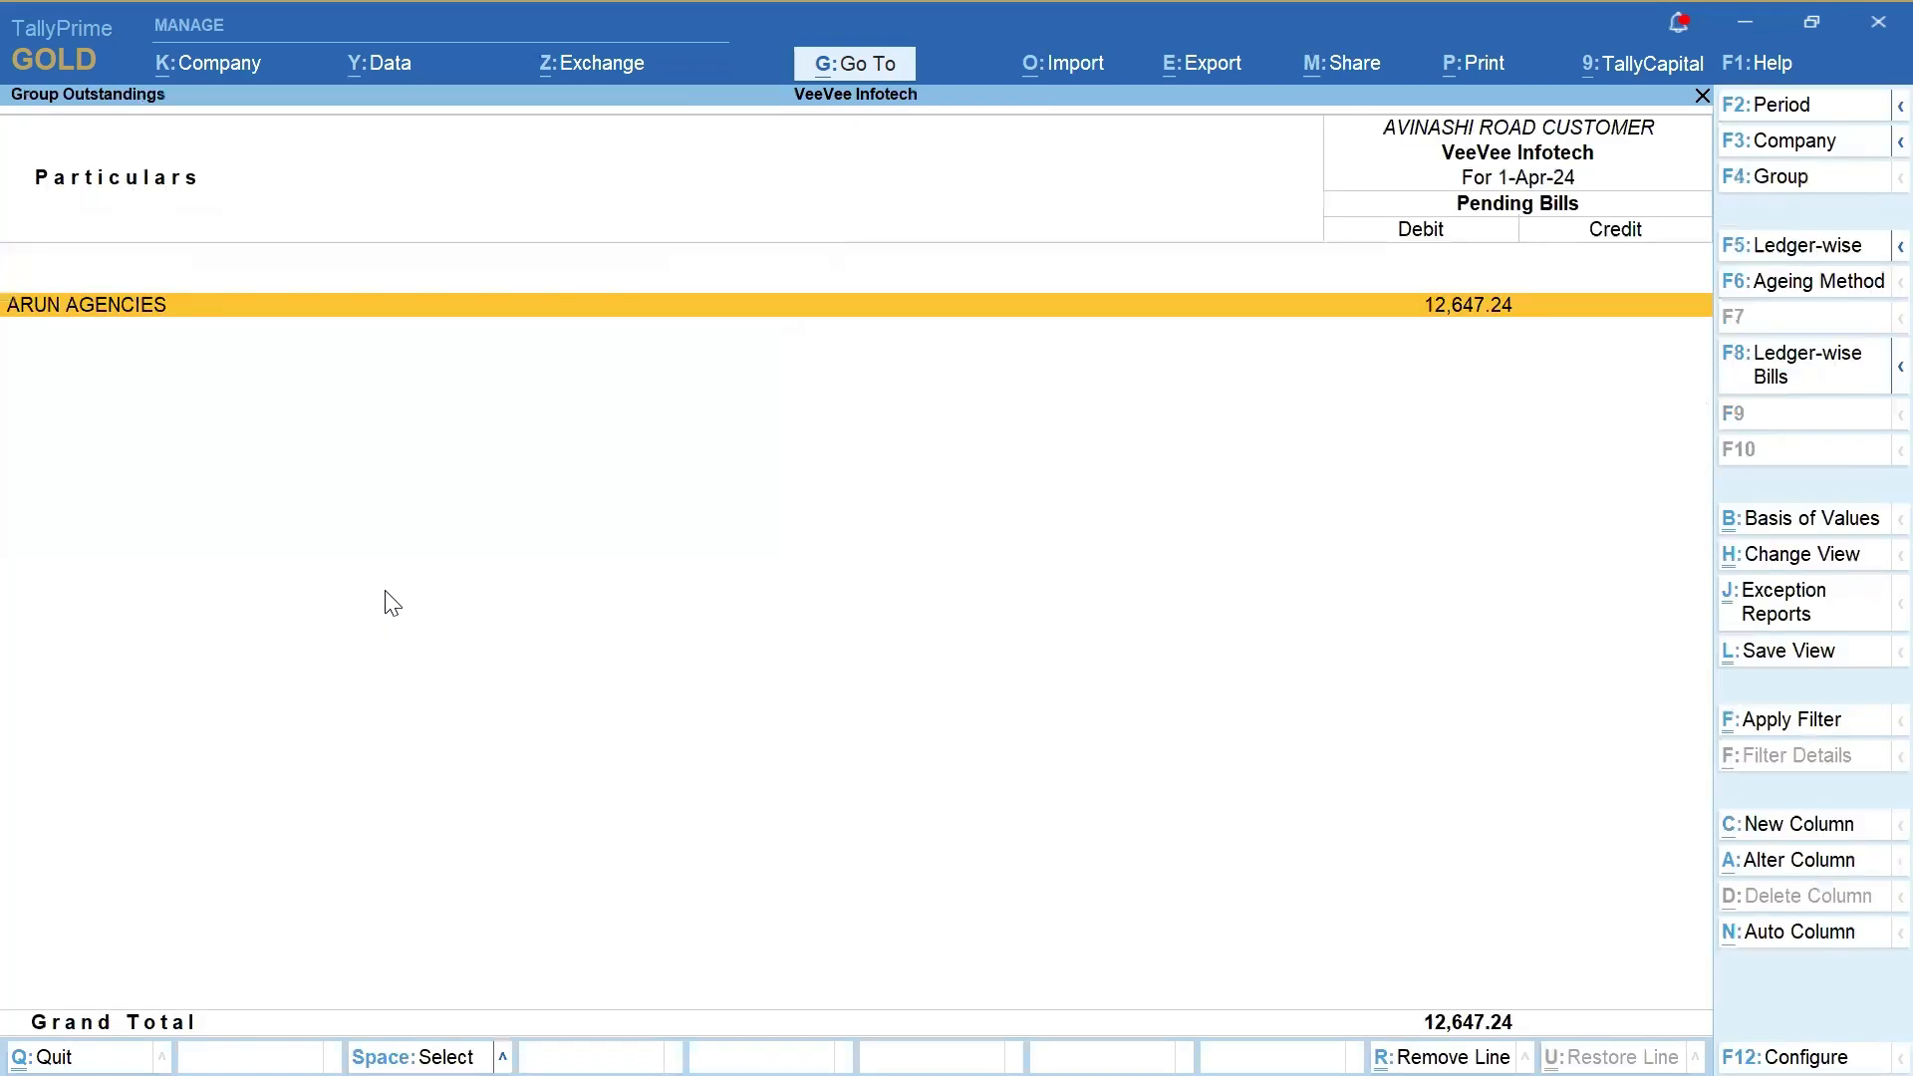
pyautogui.press('Return')
pyautogui.press('Escape')
pyautogui.press('Escape')
# View the Group Outstandings for MANGALAM ROAD CUSTOMER and the pending bills of KATHIR & CO under PALLADAM ROAD CUSTOMER
pyautogui.press('Return')
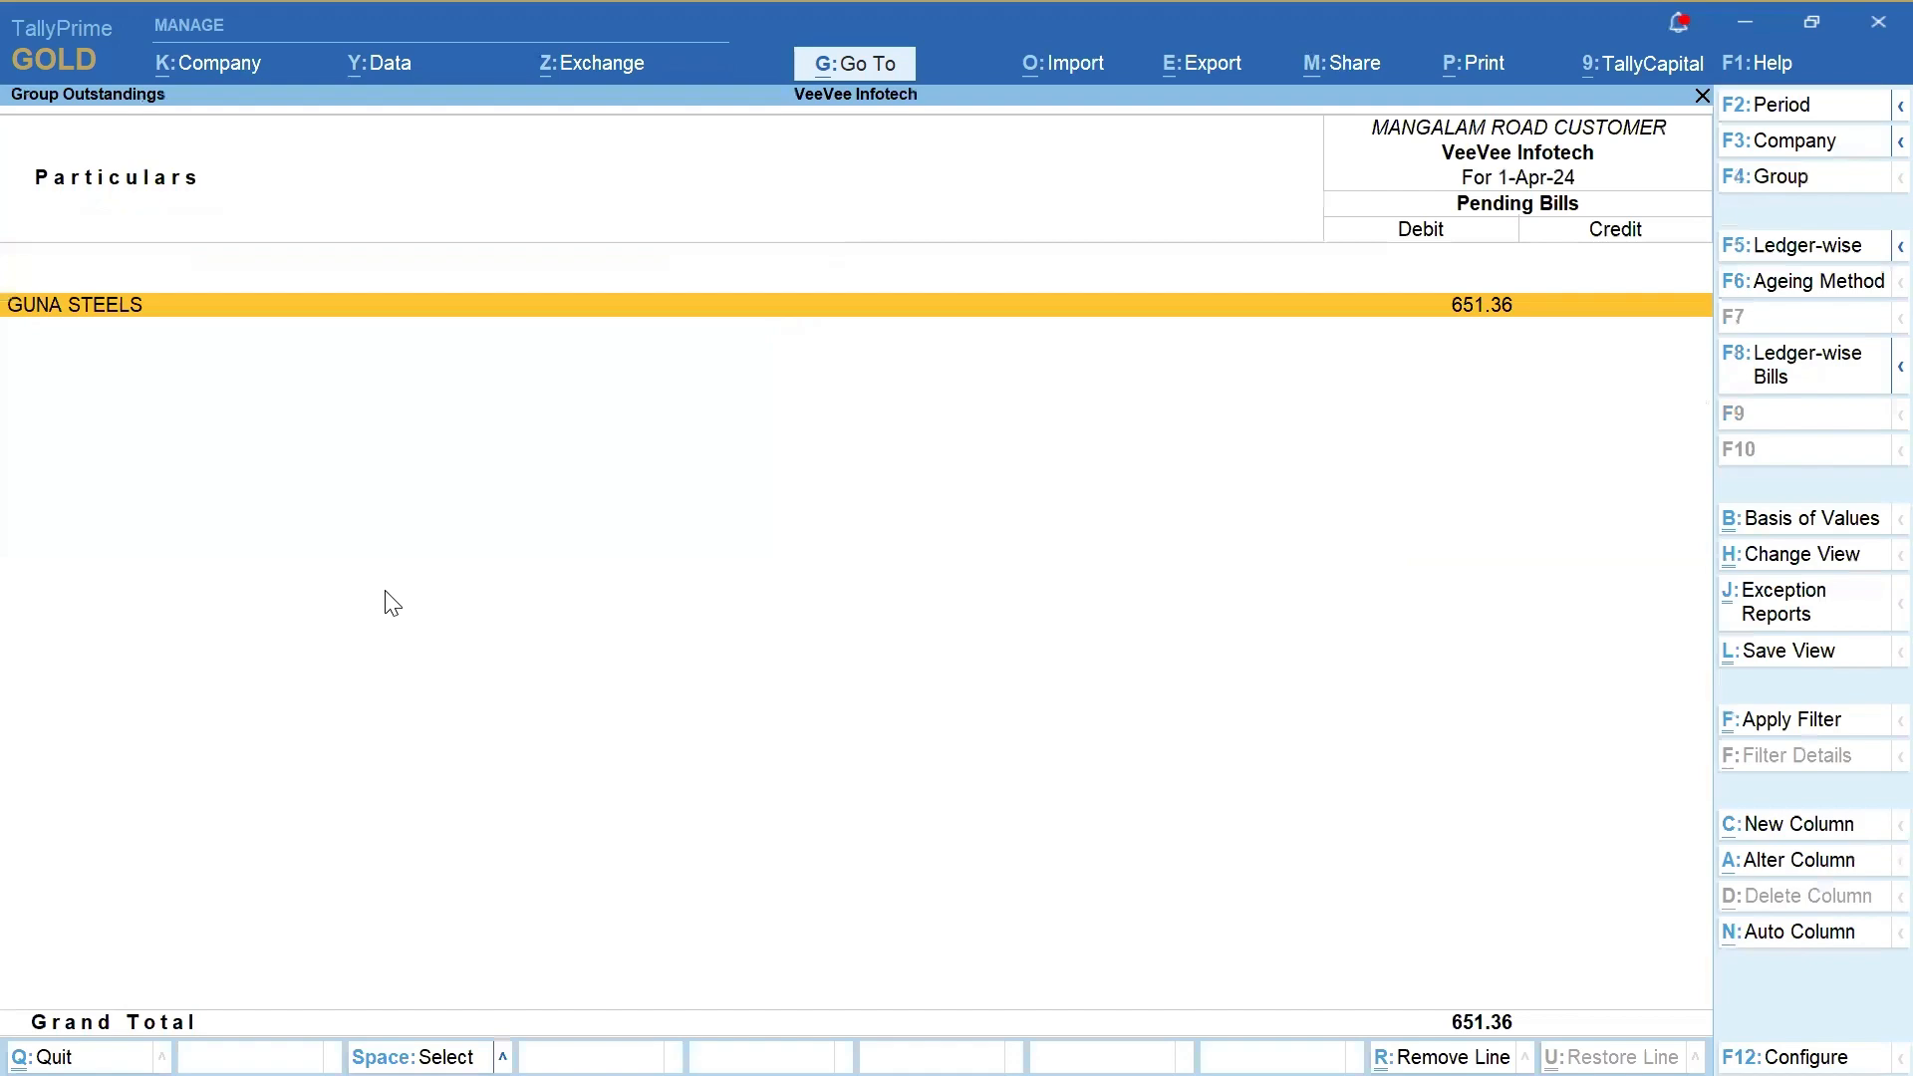
pyautogui.press('Escape')
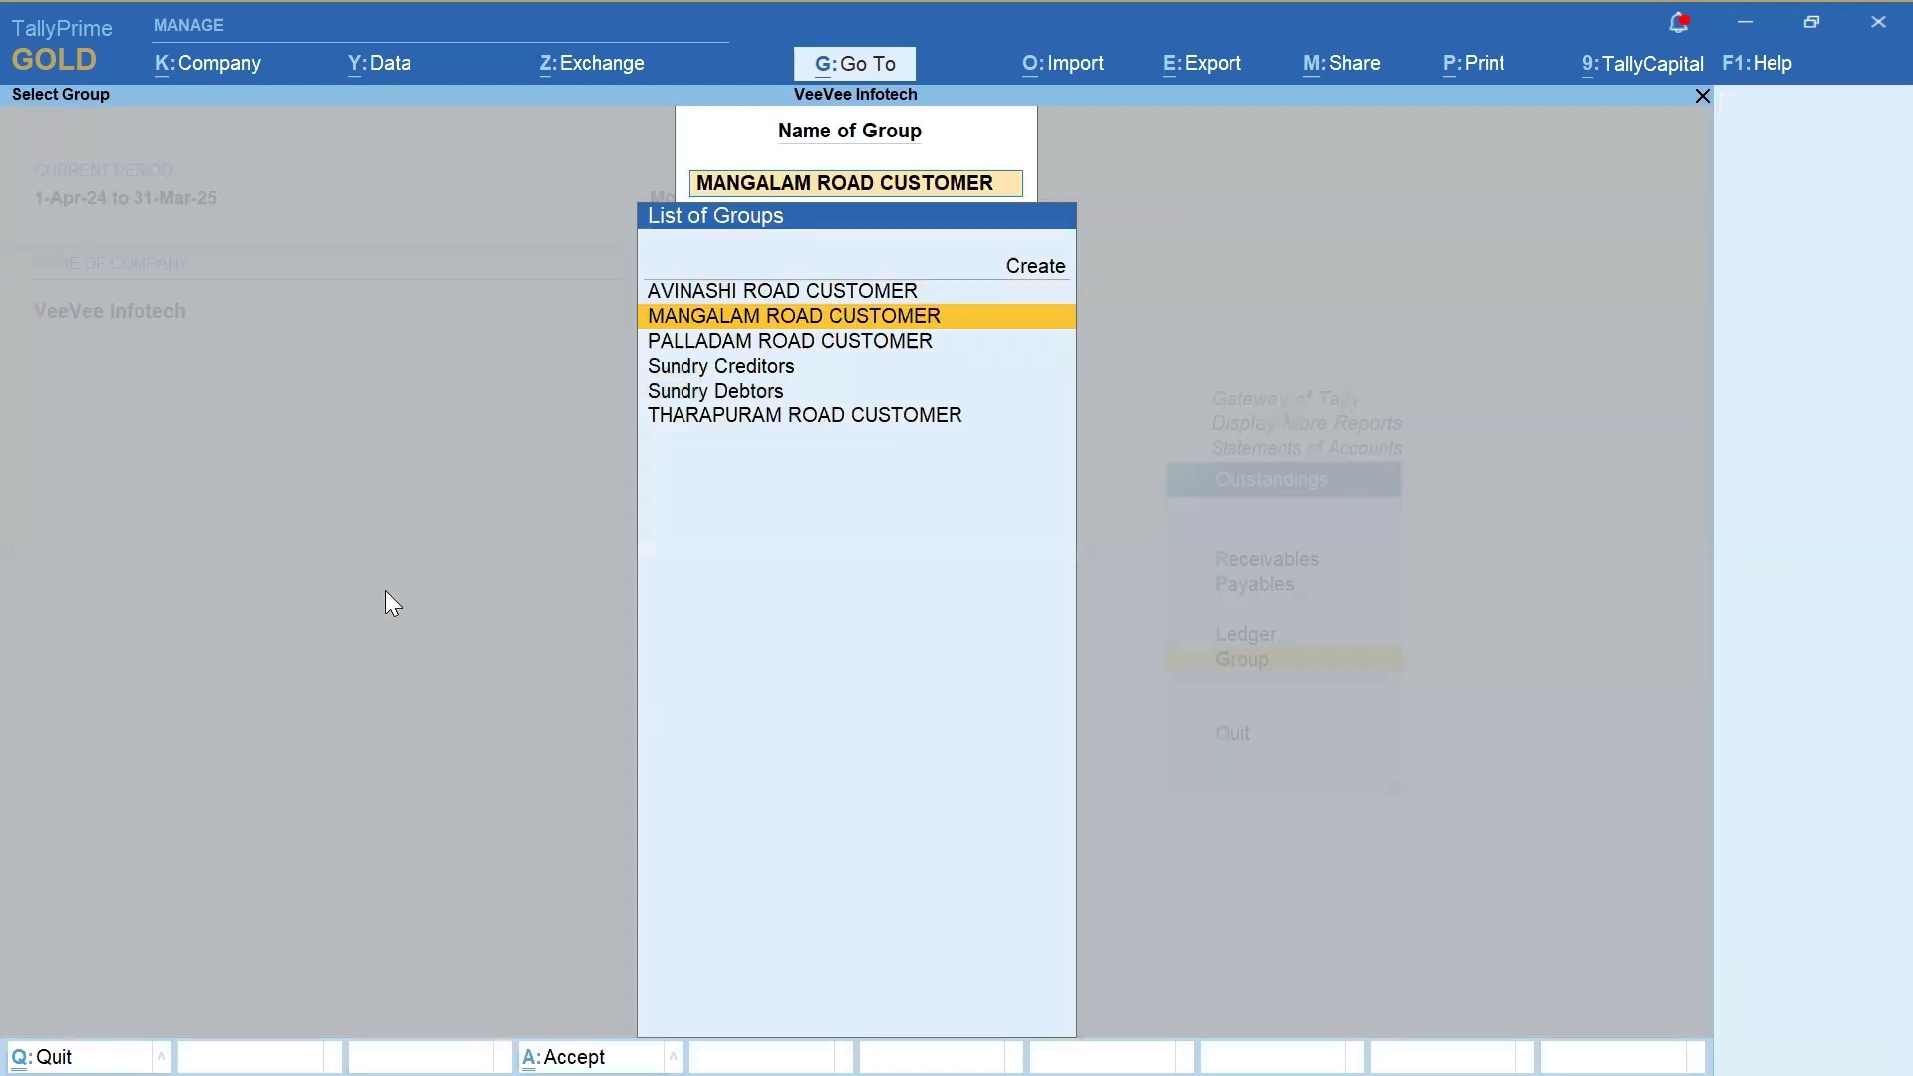
pyautogui.press('Down')
pyautogui.press('Return')
pyautogui.press('Return')
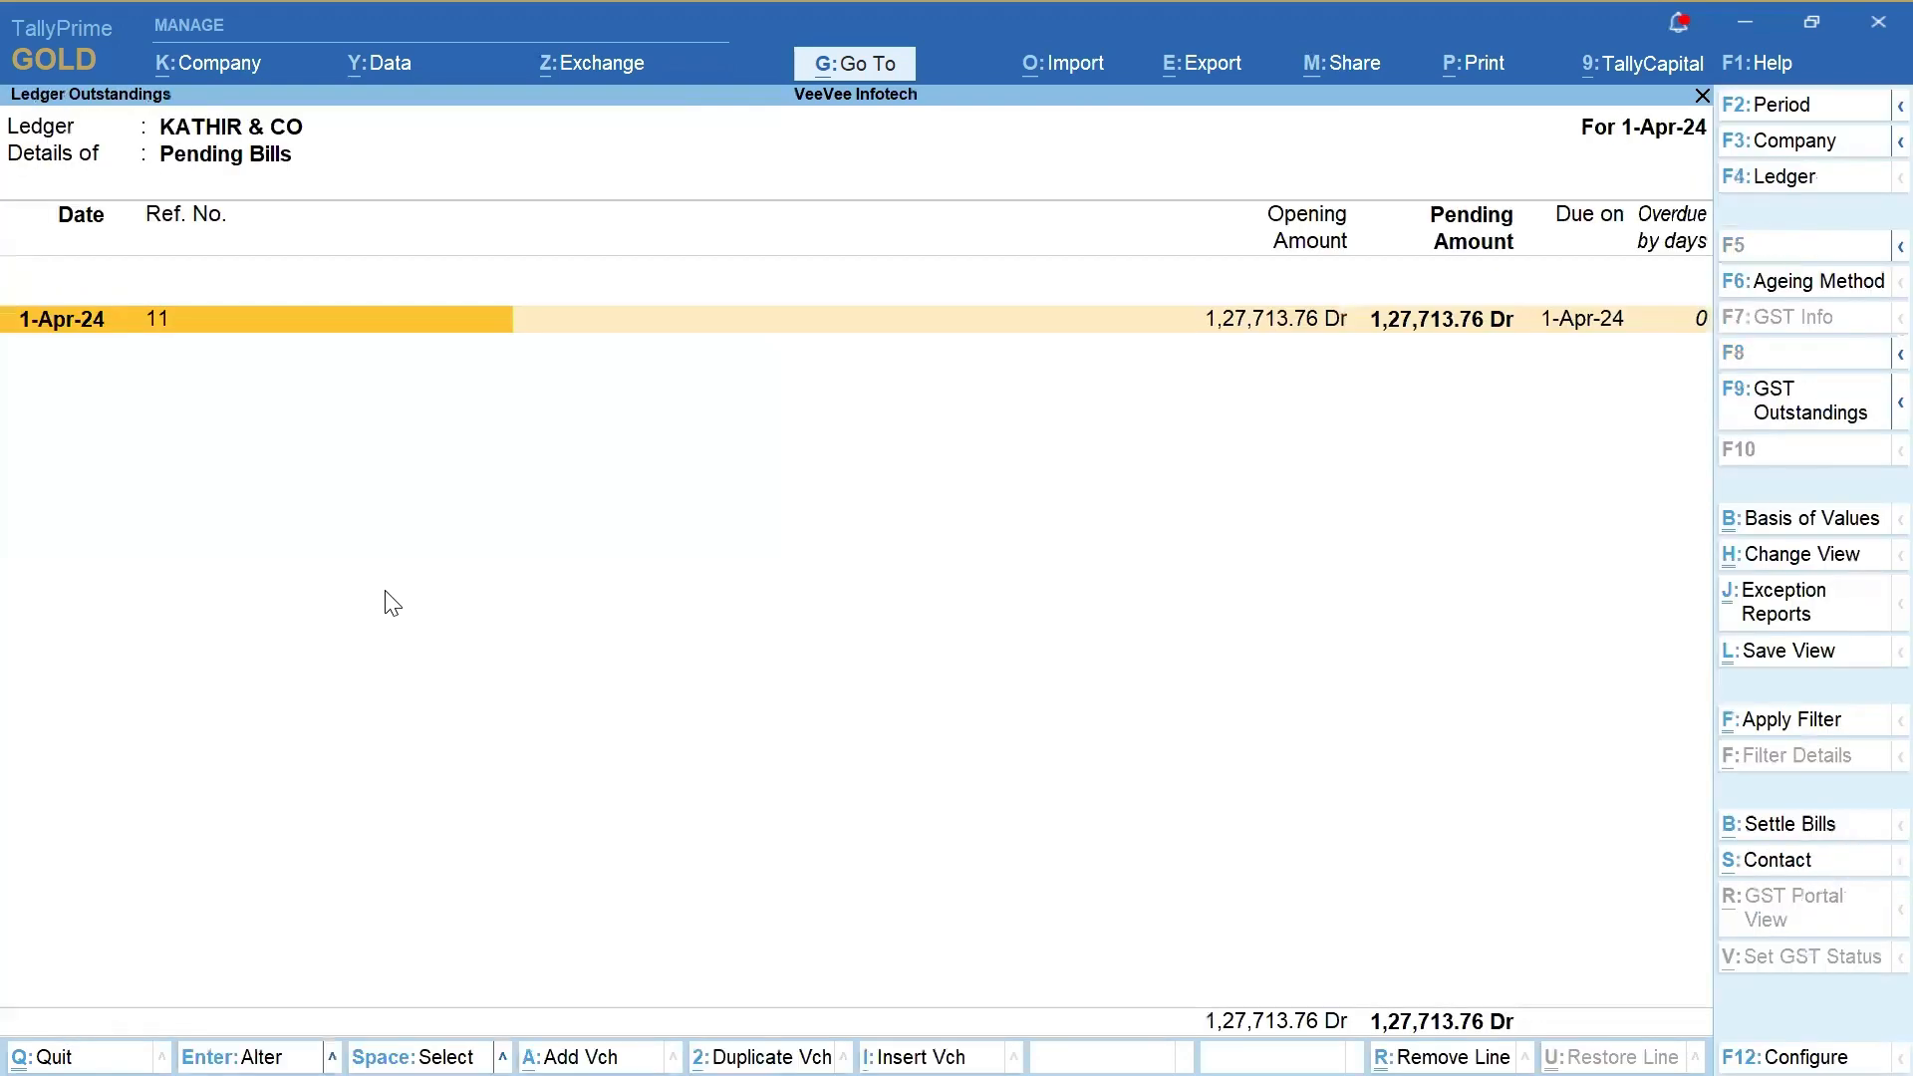
pyautogui.press('Escape')
pyautogui.press('Escape')
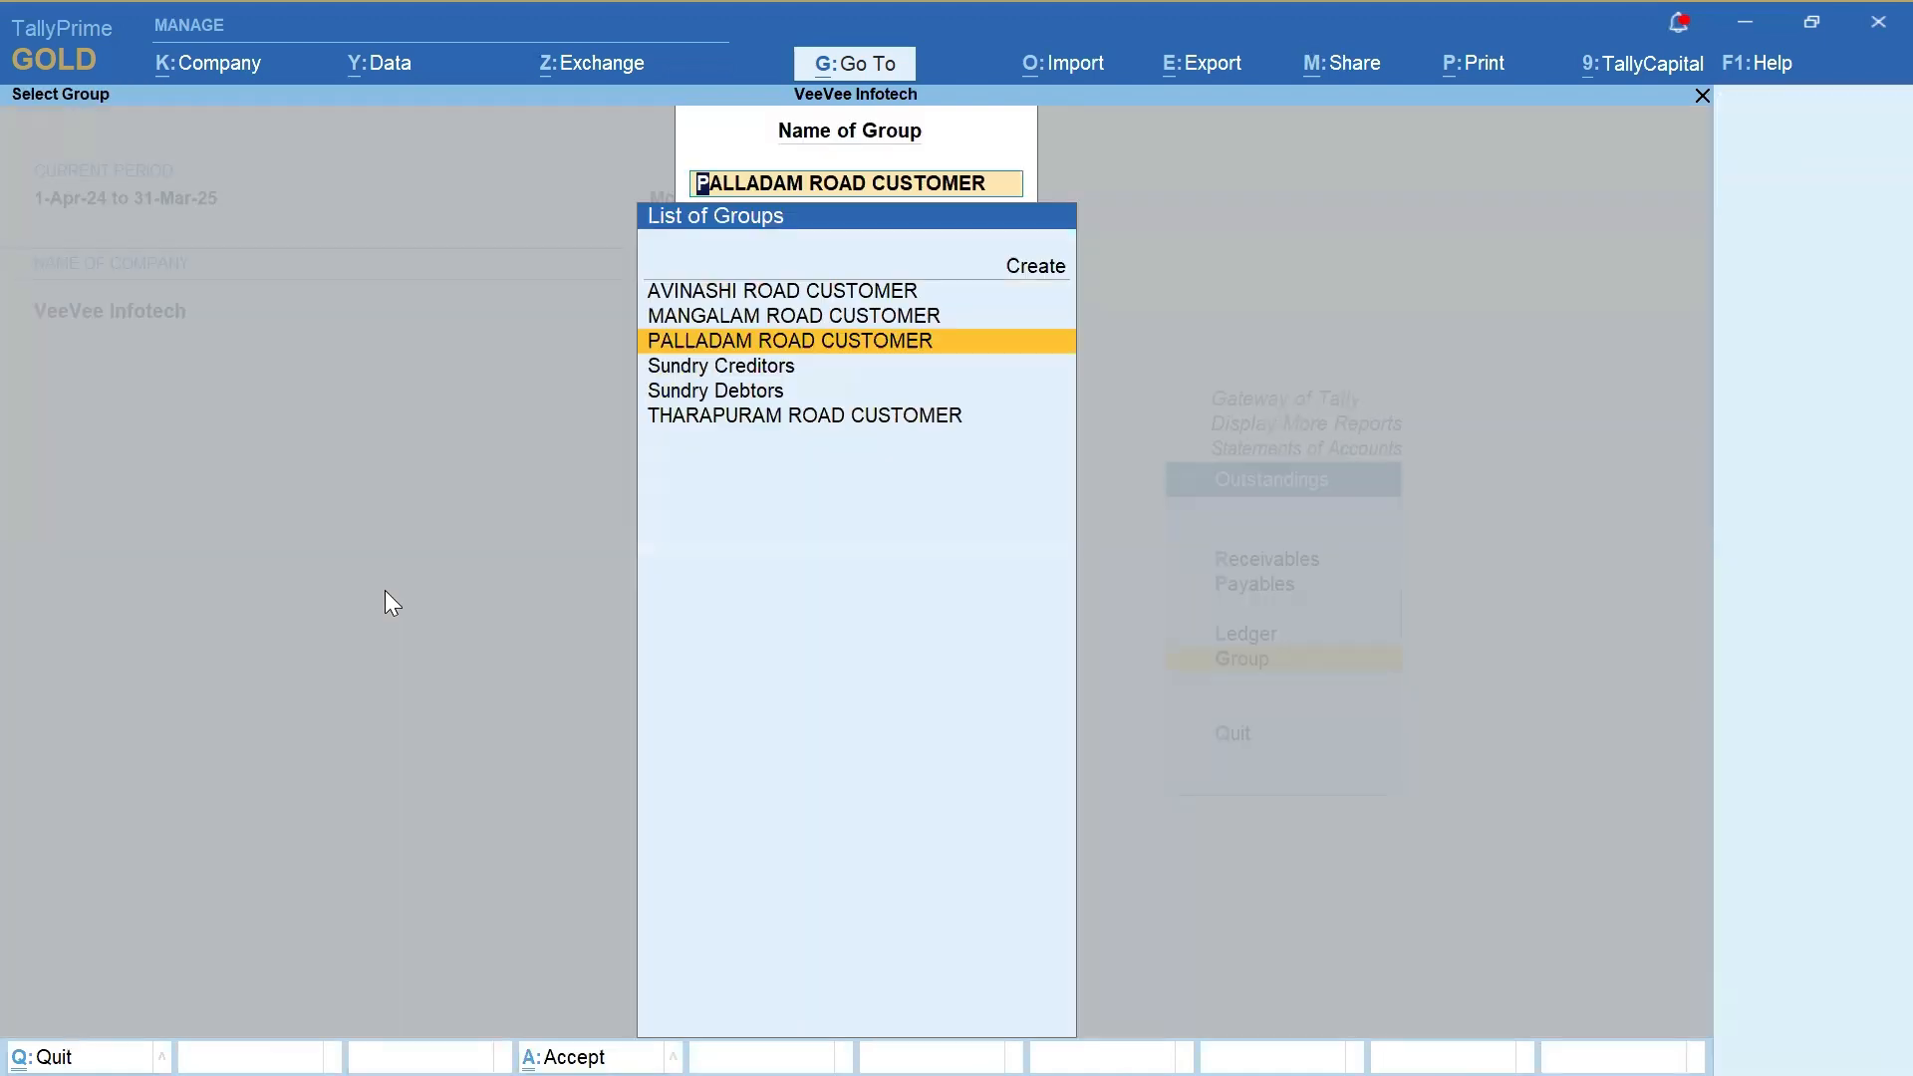
# Leave the group selection and return to the Outstandings report choices
pyautogui.press('Down')
pyautogui.press('Up')
pyautogui.press('Up')
pyautogui.press('Down')
pyautogui.press('Escape')
pyautogui.press('Escape')
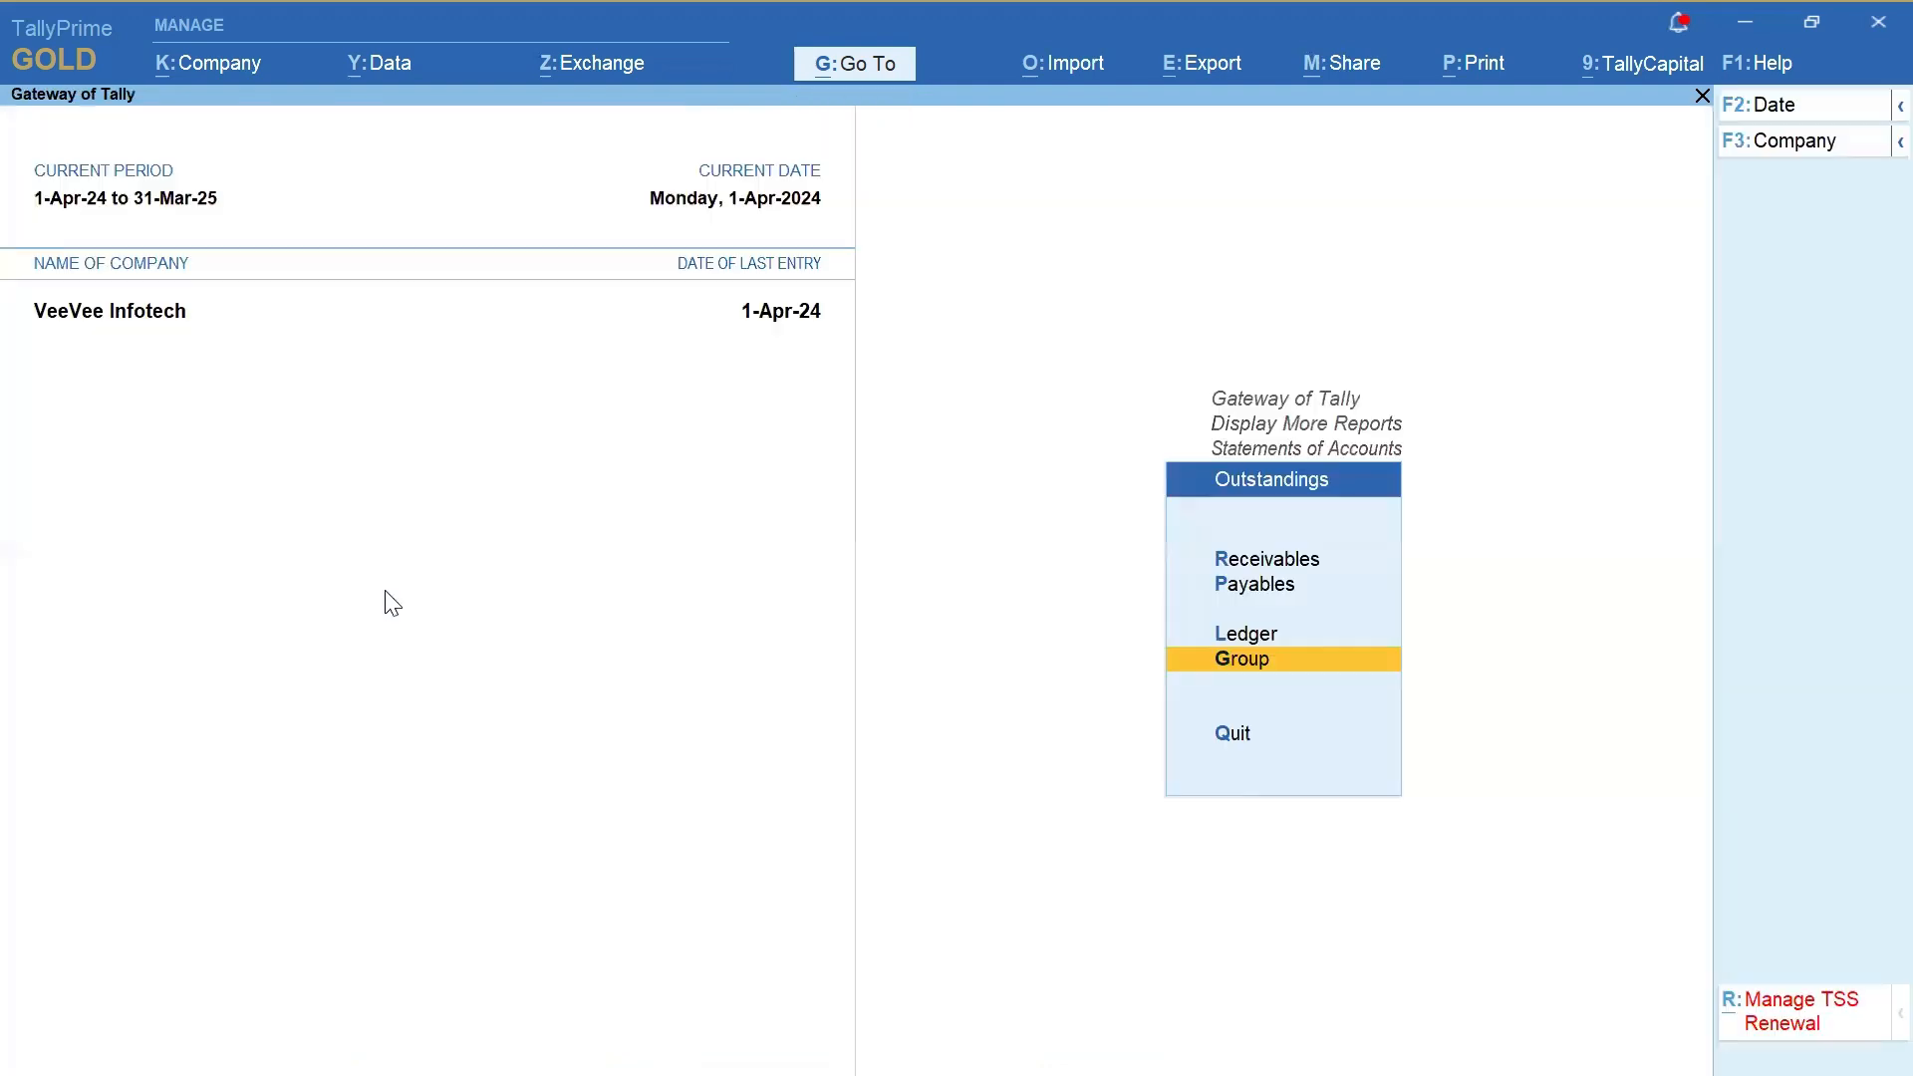
# Reopen the Group Outstandings for AVINASHI ROAD CUSTOMER and return to the Outstandings report choices
pyautogui.press('Up')
pyautogui.press('Up')
pyautogui.press('Down')
pyautogui.press('Down')
pyautogui.press('Down')
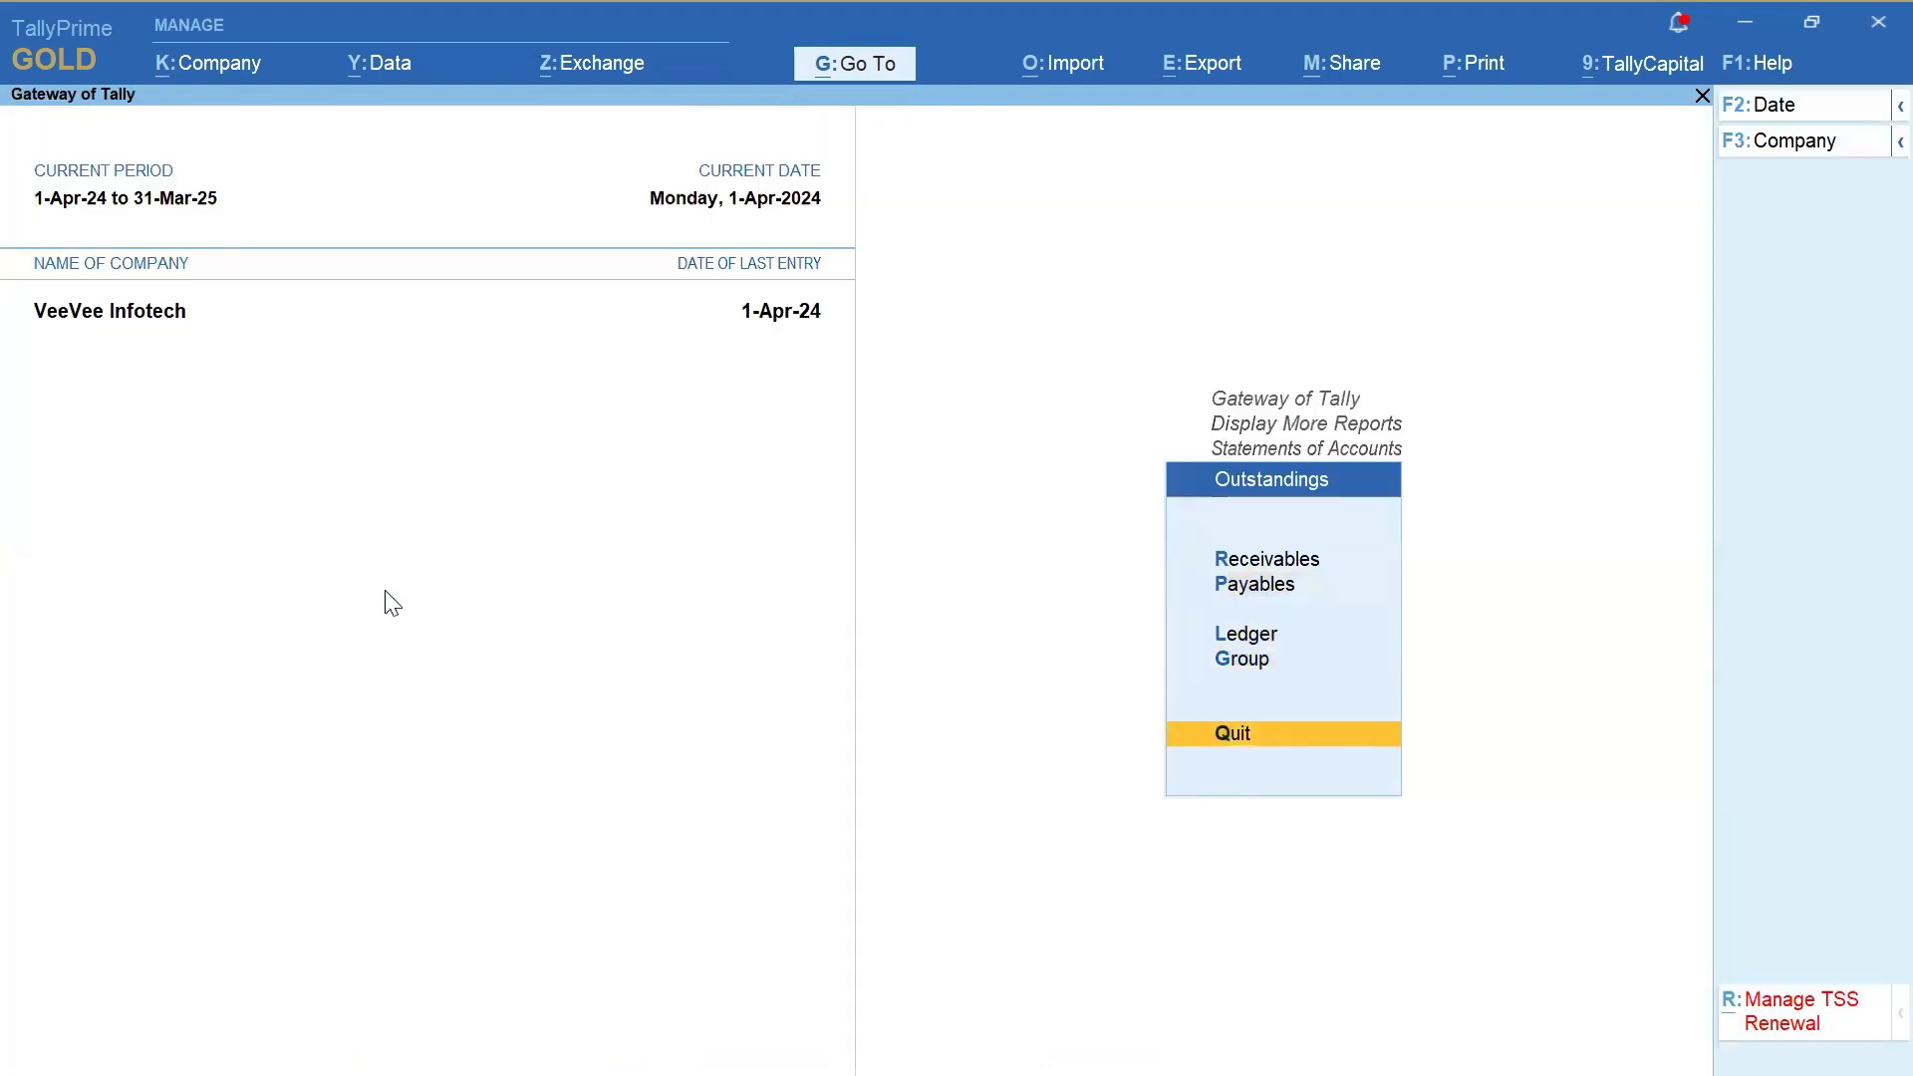
pyautogui.press('Up')
pyautogui.press('Return')
pyautogui.press('Down')
pyautogui.press('Up')
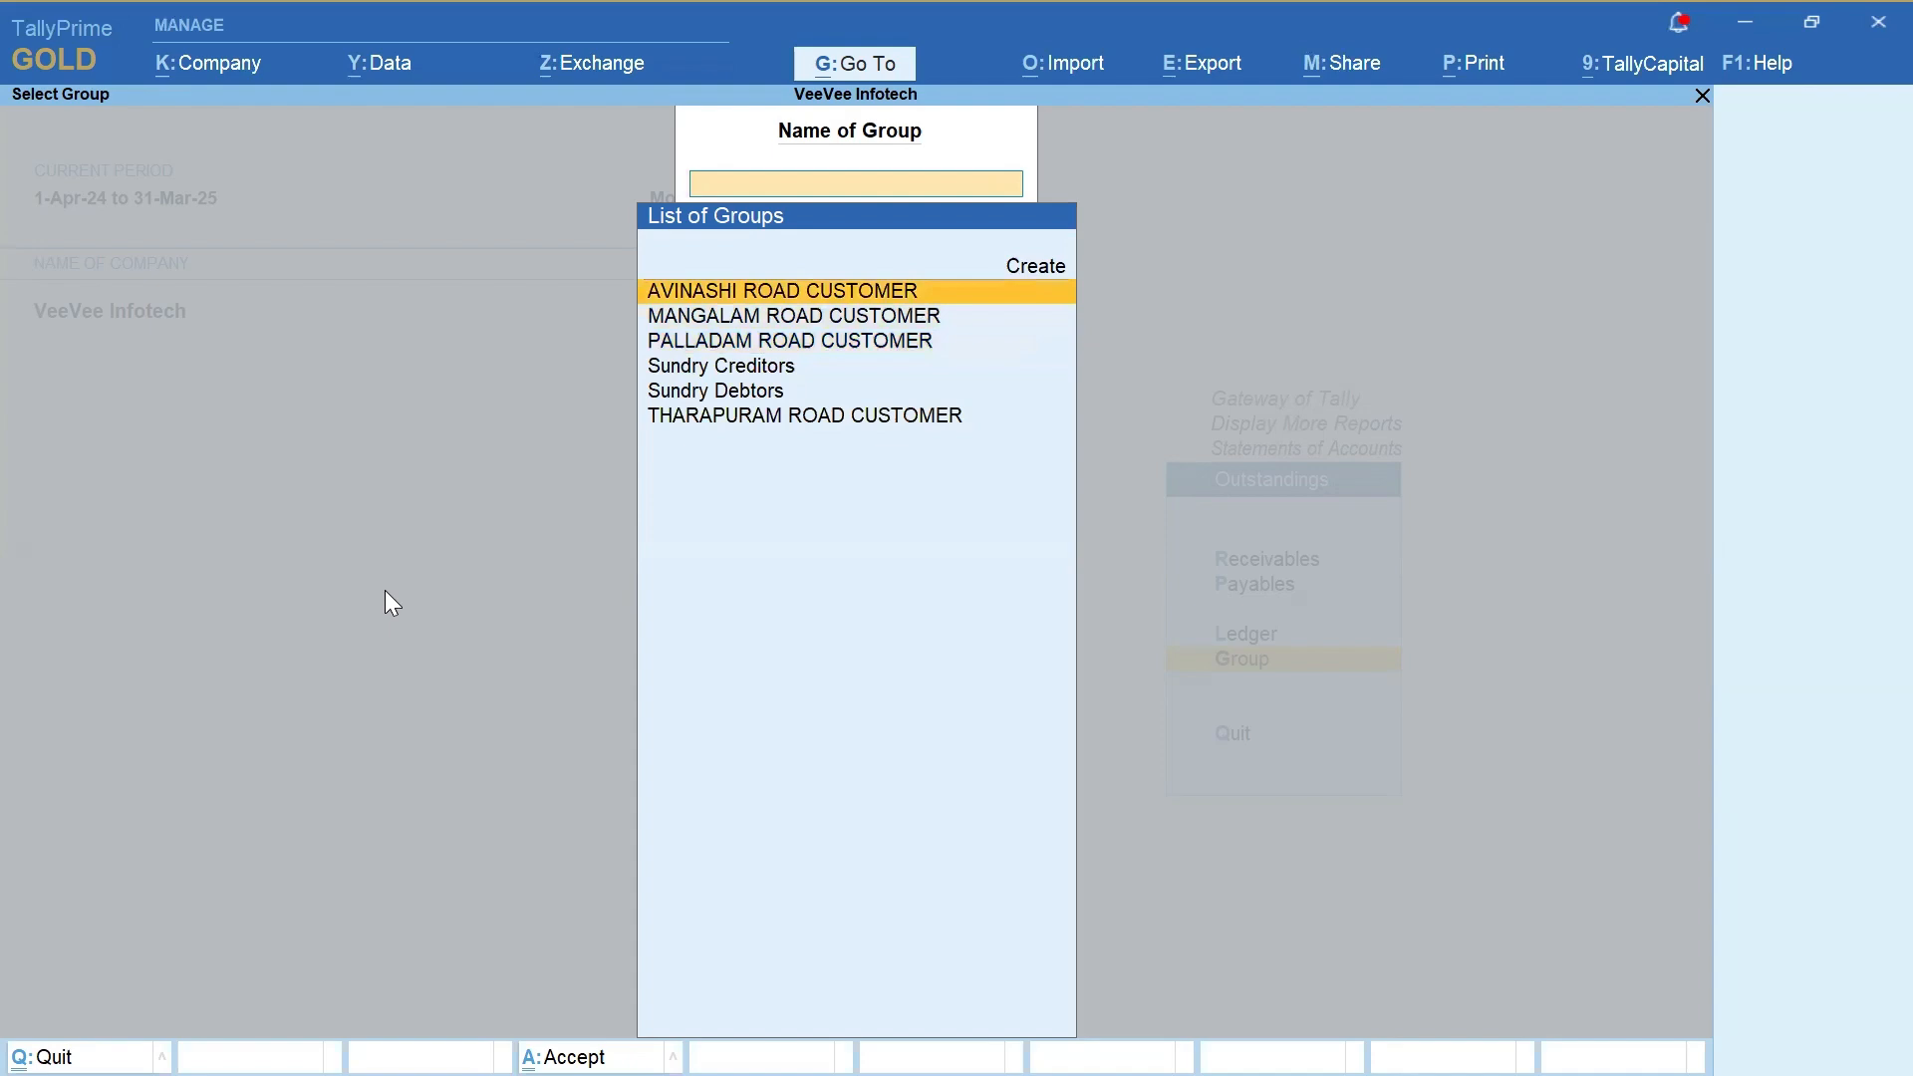
pyautogui.press('Return')
pyautogui.press('Escape')
pyautogui.press('Escape')
# Open the Ledger Outstandings report for KATHIR & CO in detailed view
pyautogui.press('Up')
pyautogui.press('Return')
pyautogui.press('Down')
pyautogui.press('Down')
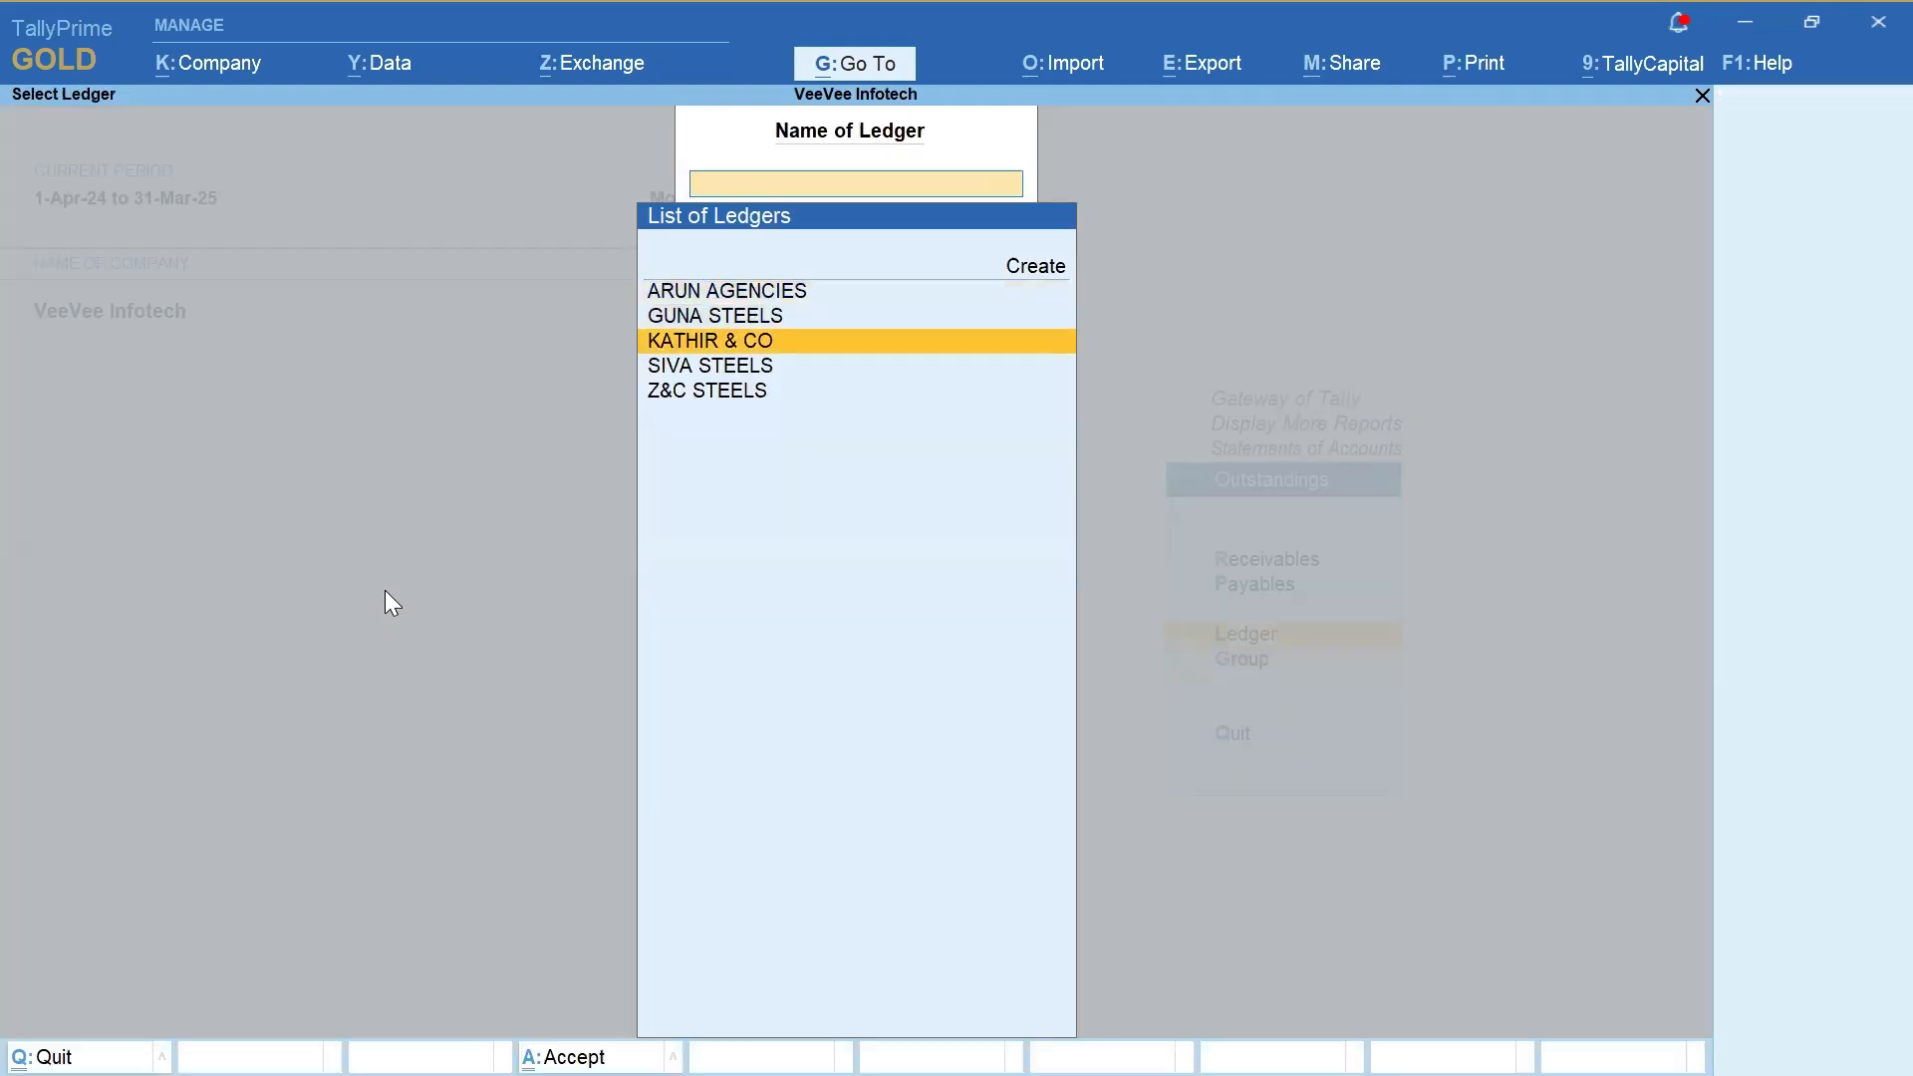
pyautogui.press('Return')
pyautogui.hotkey('alt', 'F1')
# Close the ledger report and return to the Gateway of Tally without exiting the program
pyautogui.press('Escape')
pyautogui.press('Escape')
pyautogui.press('Escape')
pyautogui.press('Escape')
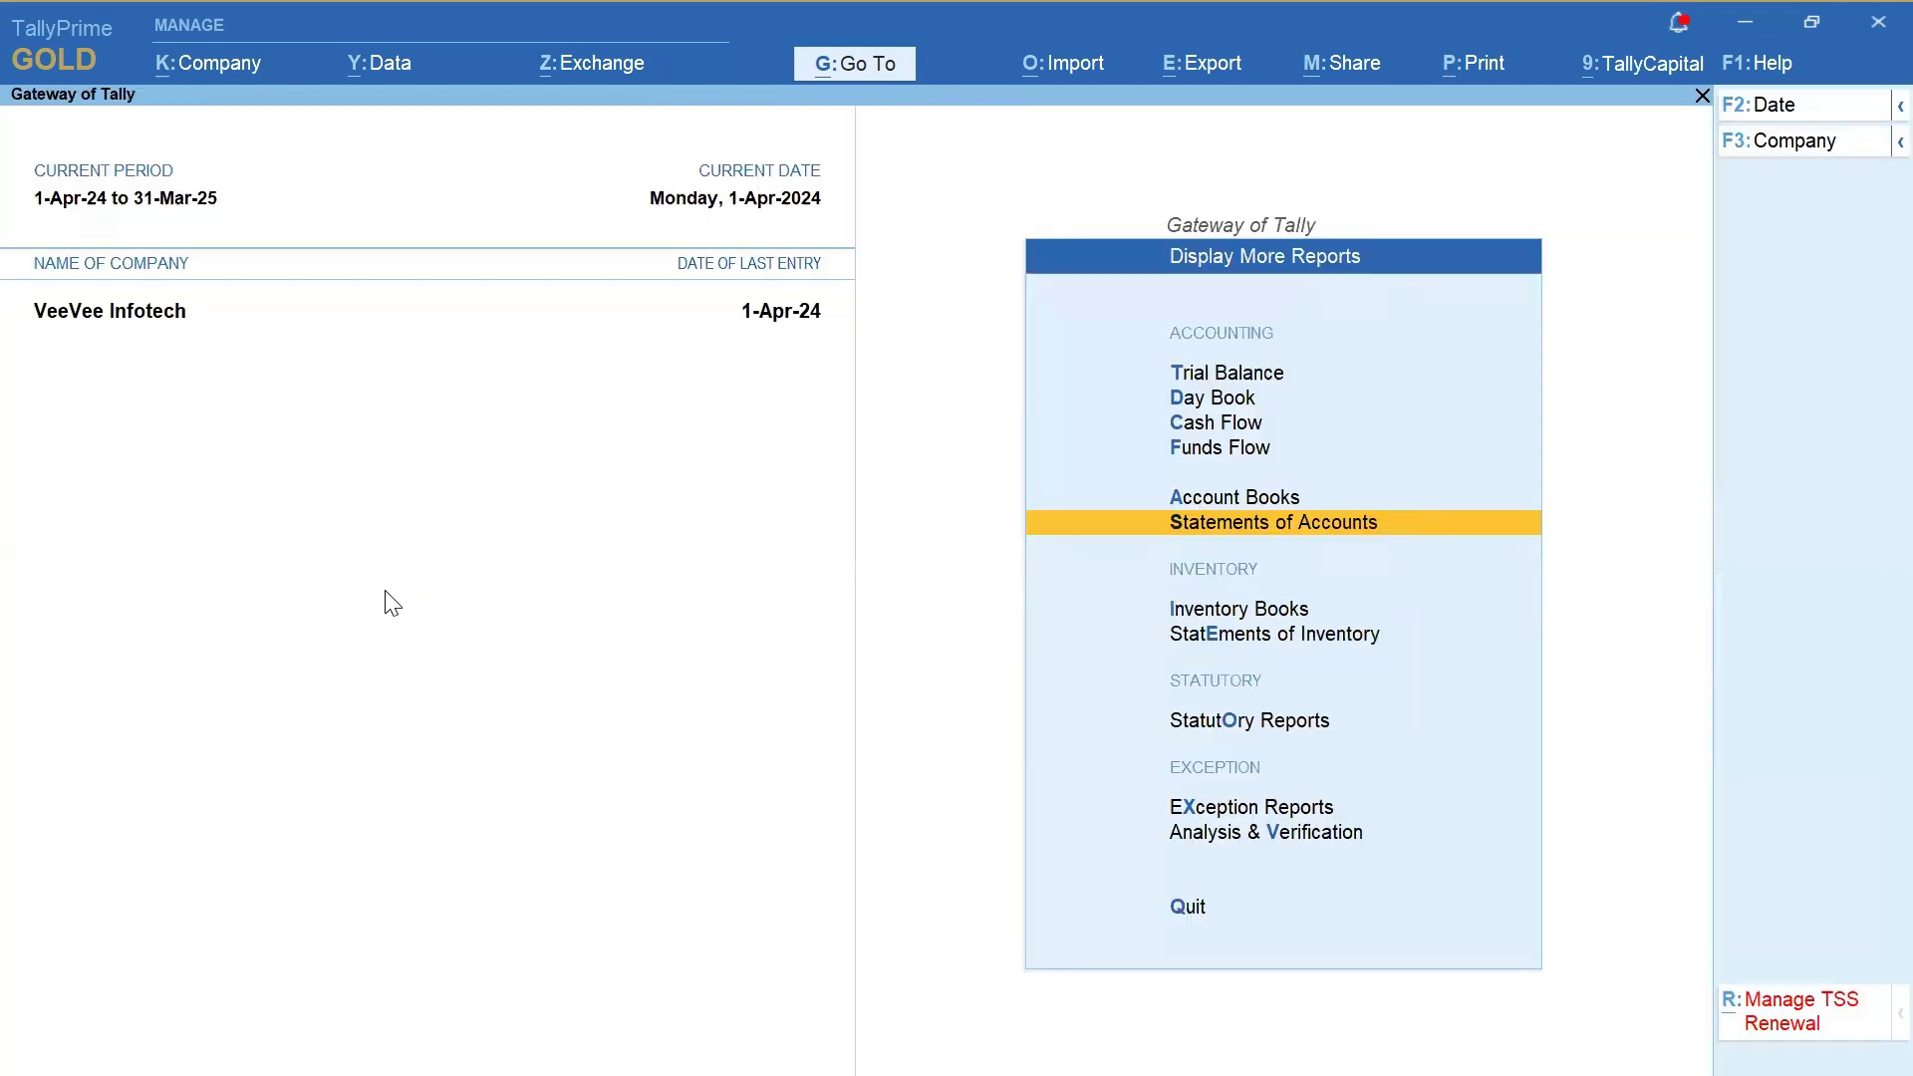
pyautogui.press('Escape')
pyautogui.press('Escape')
pyautogui.press('n')
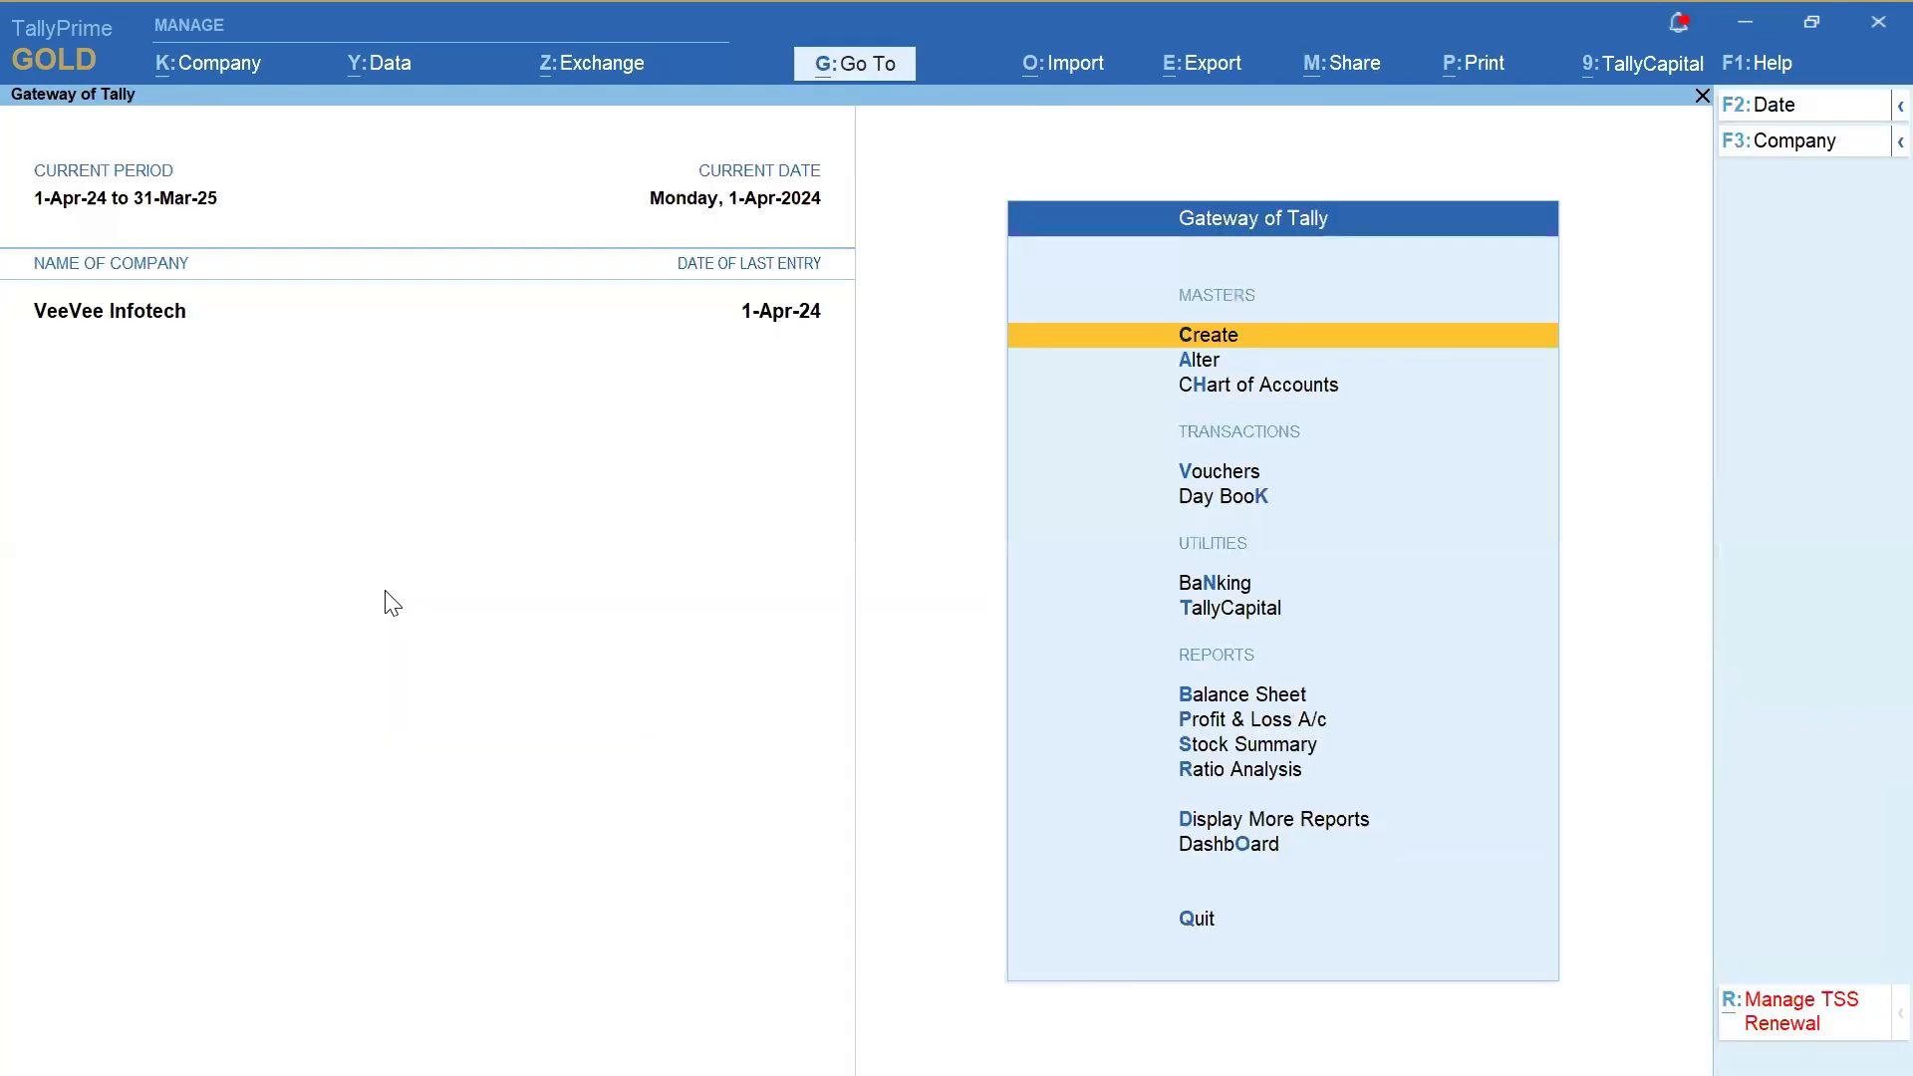